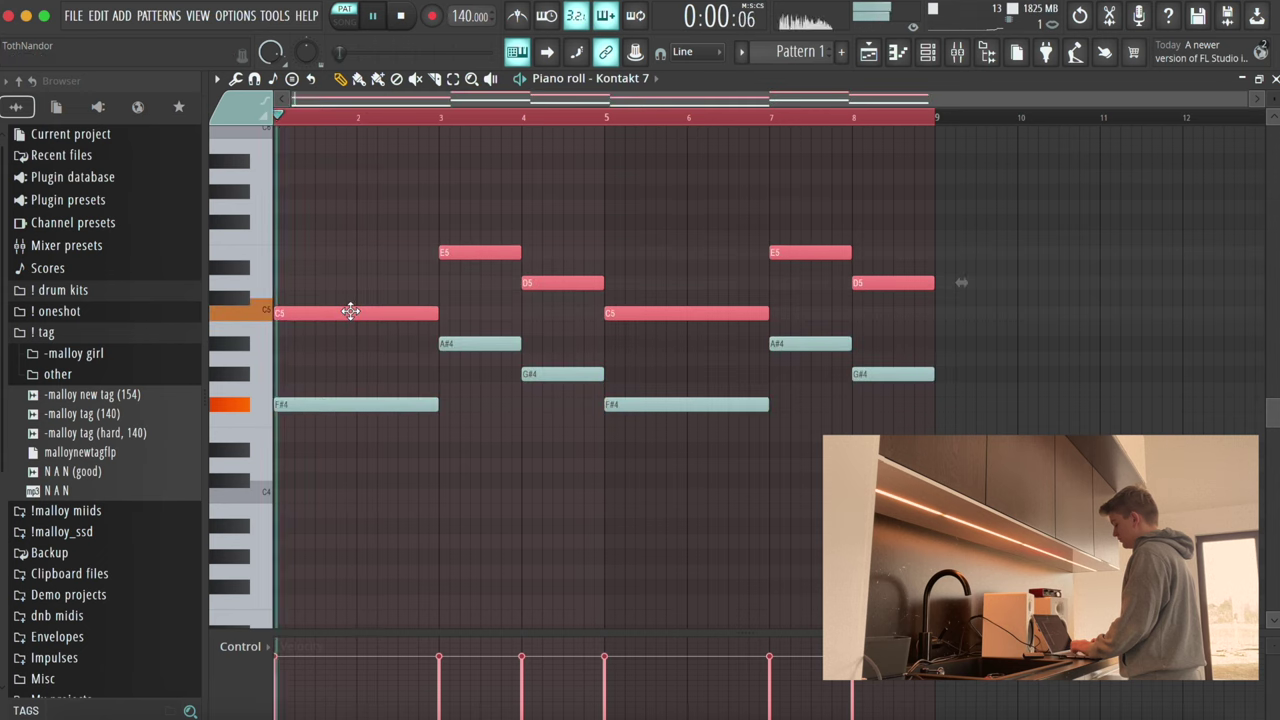
Step: Raise the upper voice by one semitone and set its notes in bars 3 and 4 to C#5
key(super+d)
drag(477, 238, 549, 252)
key(shift+Down)
key(shift+Down)
key(super+d)
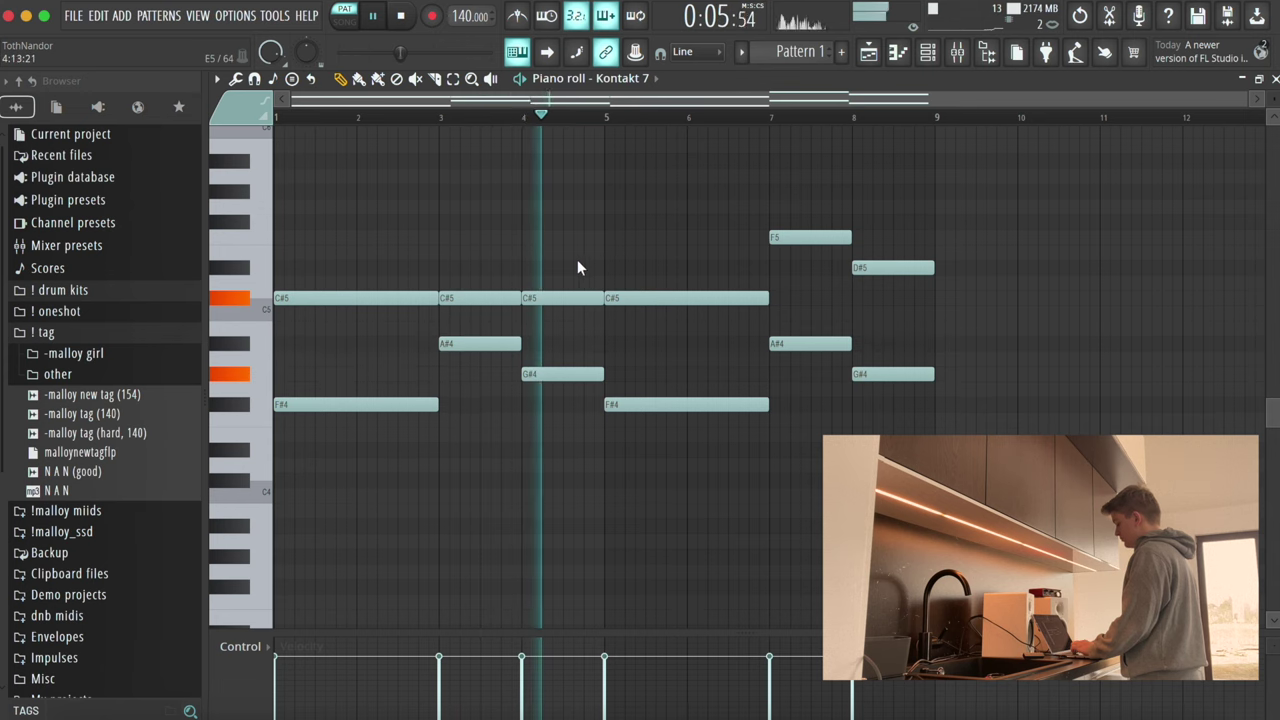
Step: Replace the upper F5 and D#5 notes in bars 7 and 8 with C#5 notes
click(776, 284)
drag(774, 302, 772, 303)
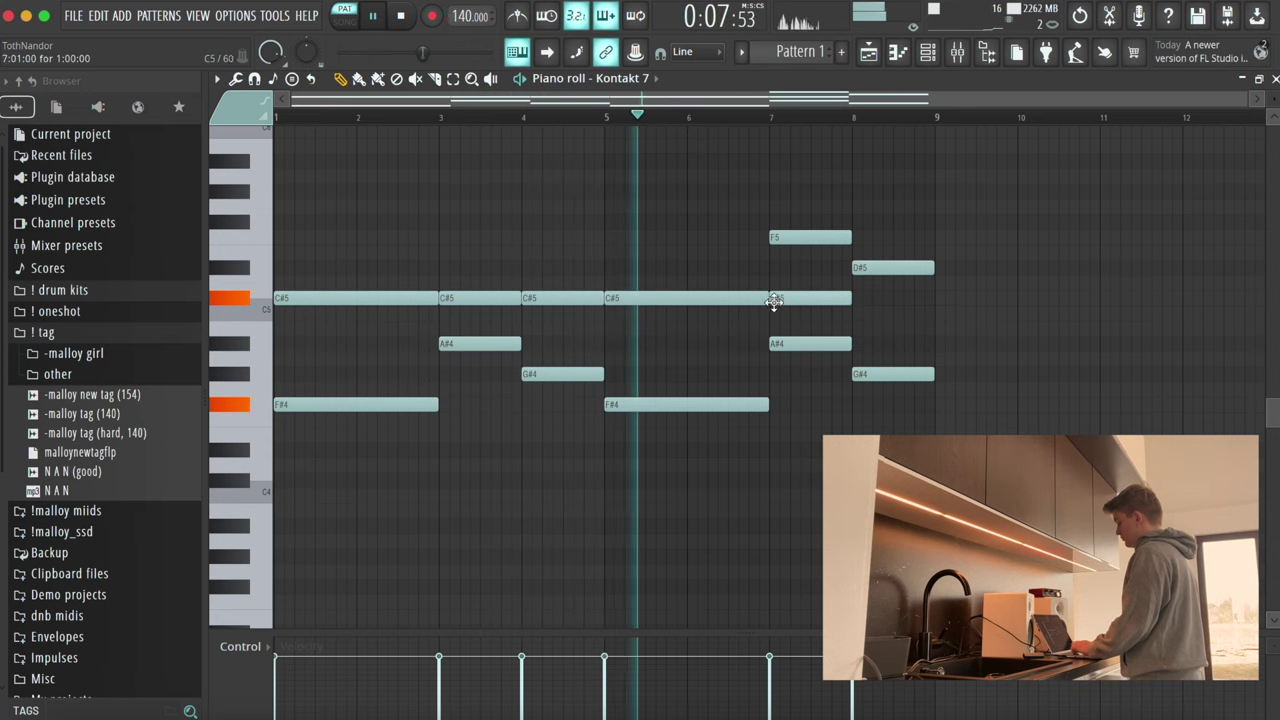
right_click(794, 239)
drag(865, 269, 795, 352)
Step: Shorten the chords starting at bars 3 and 7 and move the following chords earlier so they start right after them
drag(434, 372, 596, 411)
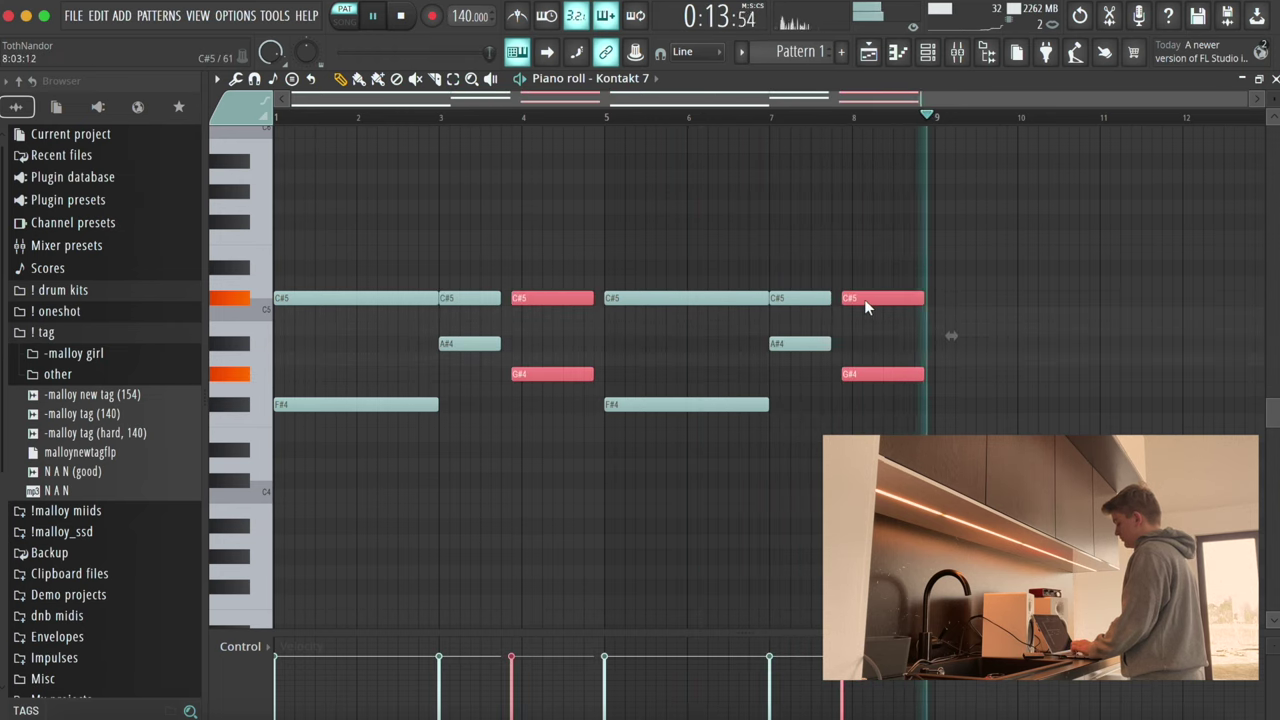
drag(865, 300, 860, 300)
key(super+a)
key(super+d)
Step: Add short F4 and C#5 notes in the gap at the end of bar 4
click(588, 420)
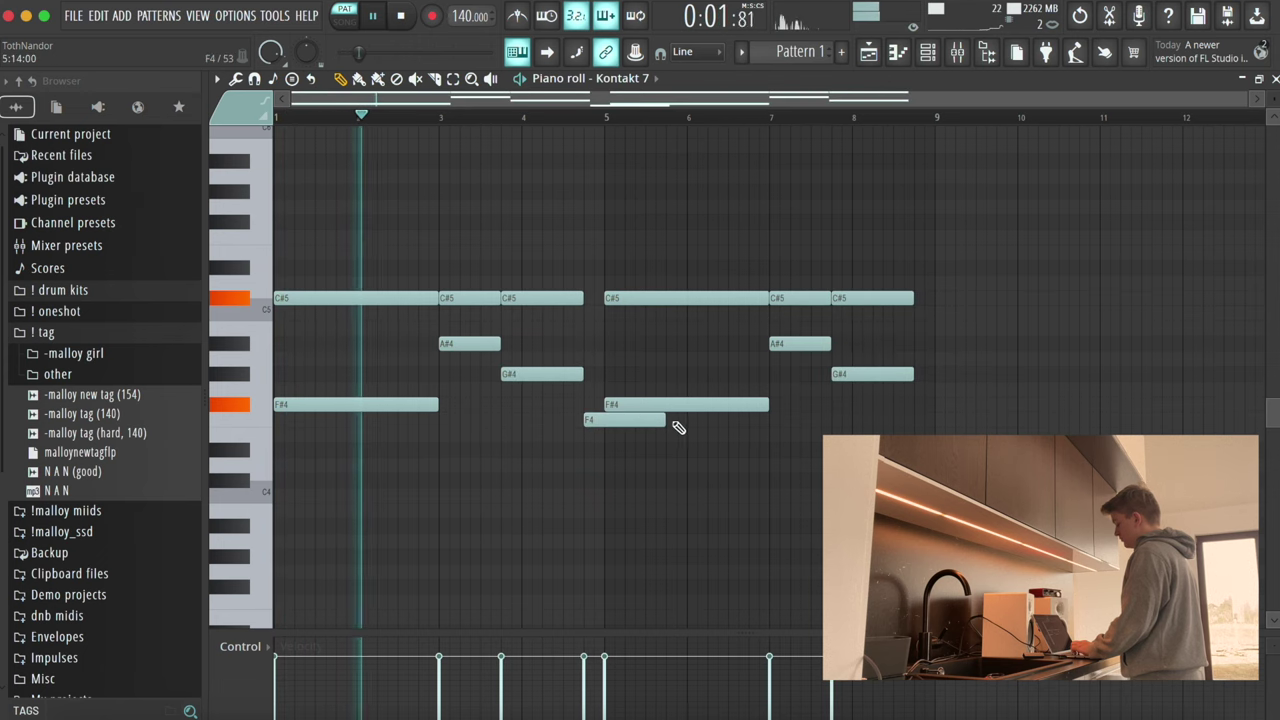
drag(668, 421, 600, 420)
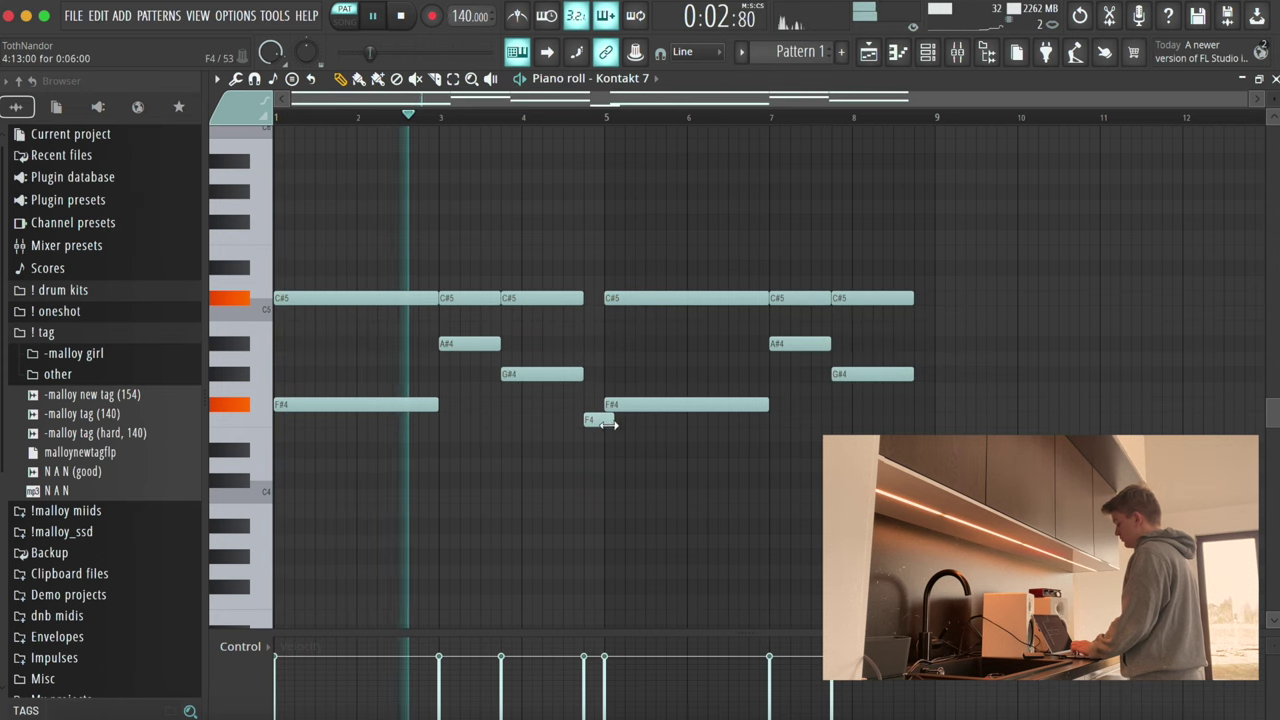
click(590, 313)
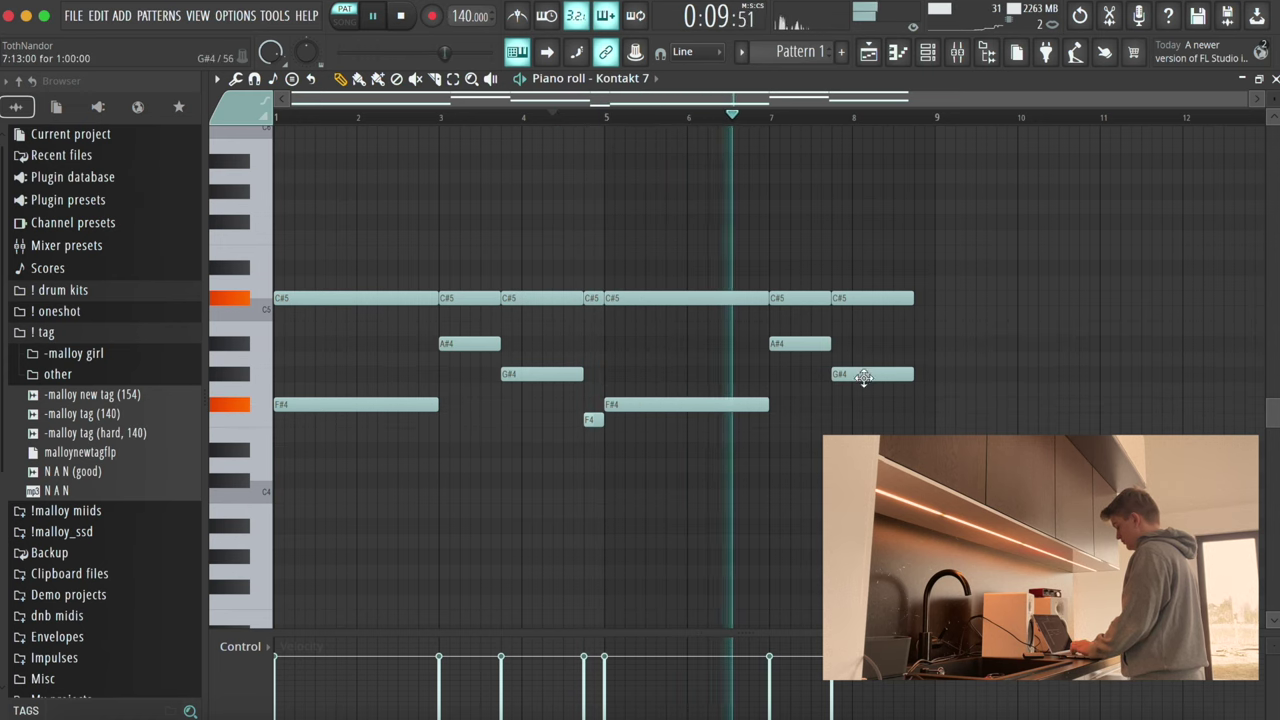
Step: Shorten the last C#5 and G#4 chord and fill the rest of bar 8 with C#5 and F5 notes
drag(893, 386, 898, 300)
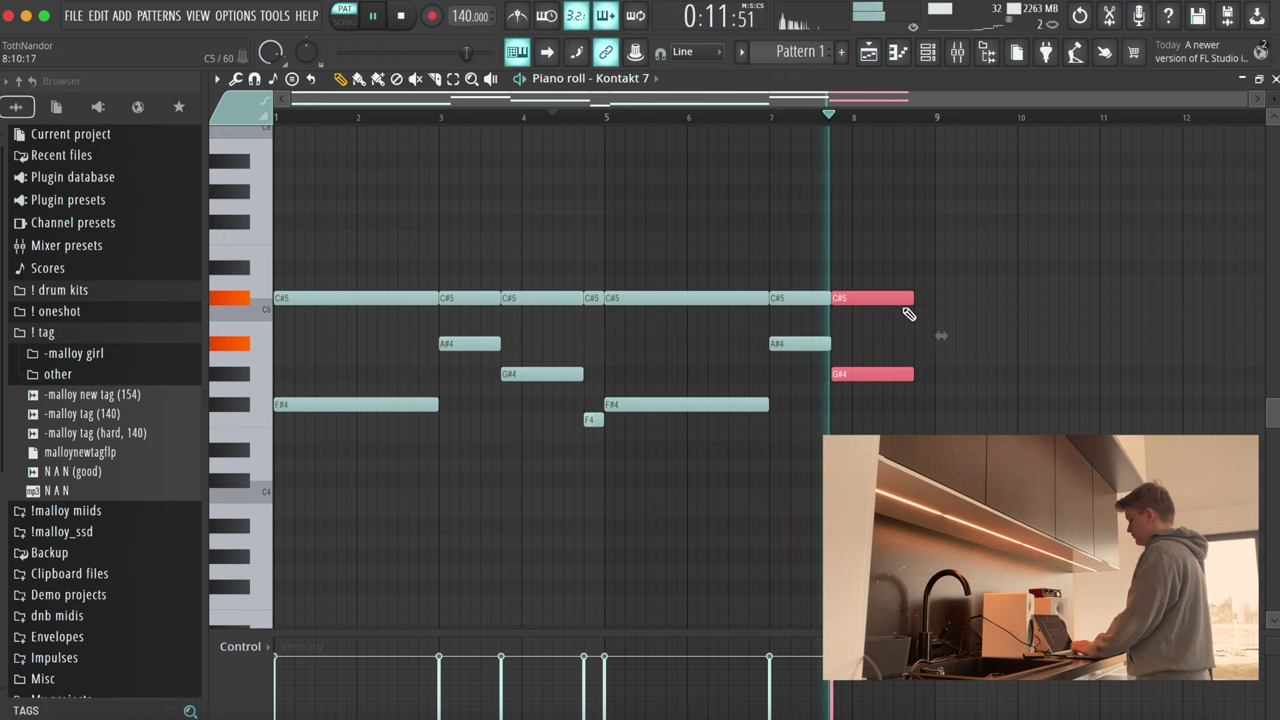
click(911, 298)
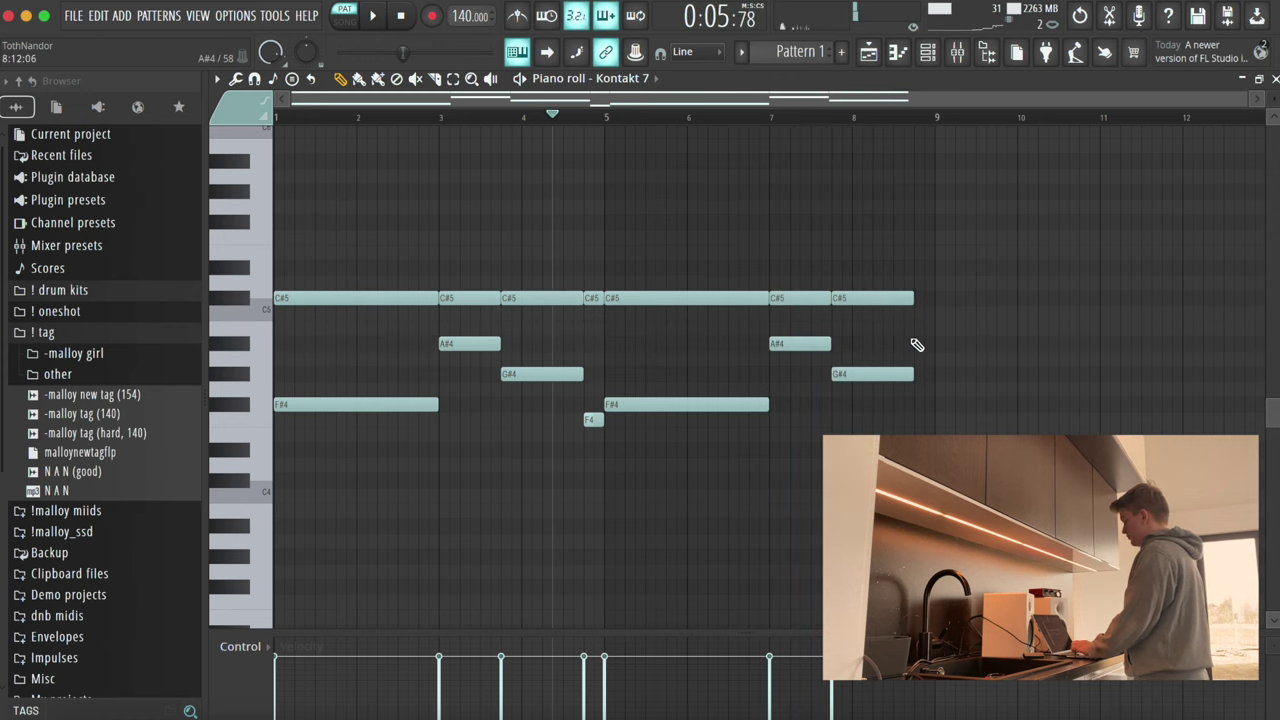
key(space)
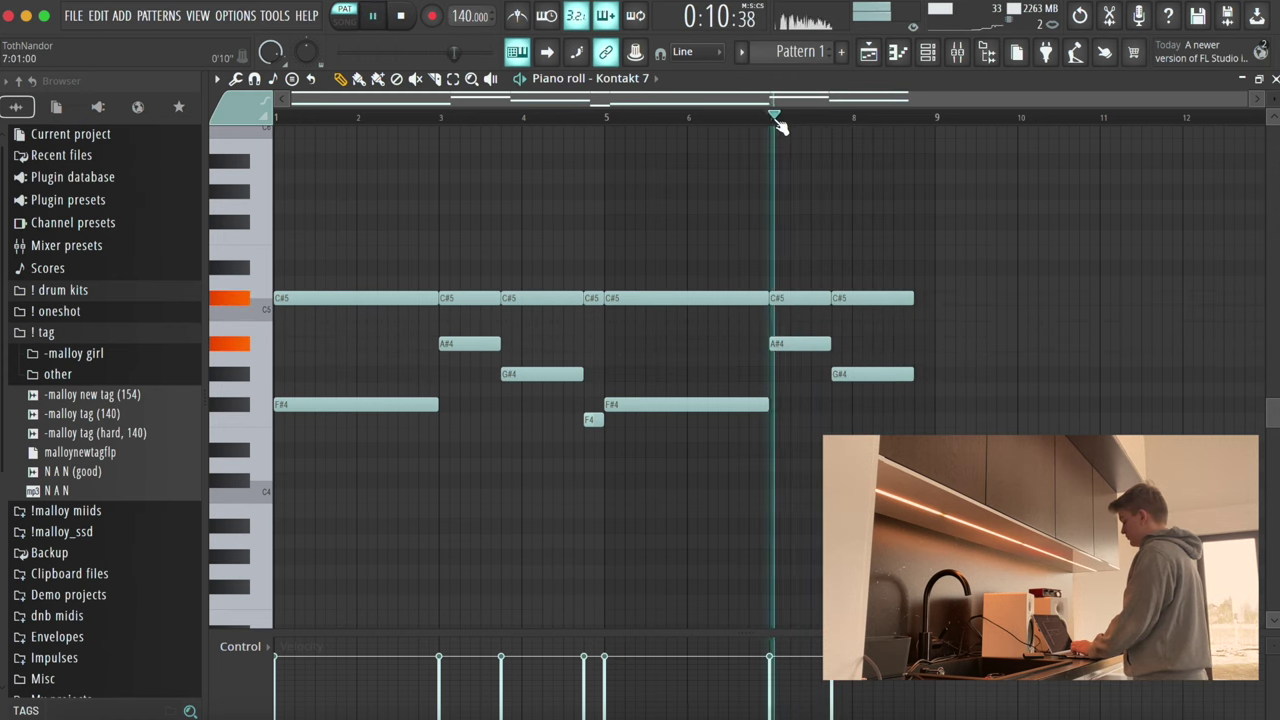
drag(870, 272, 863, 417)
key(space)
key(space)
drag(913, 375, 931, 296)
key(space)
key(space)
key(super+a)
key(super+d)
drag(911, 226, 912, 250)
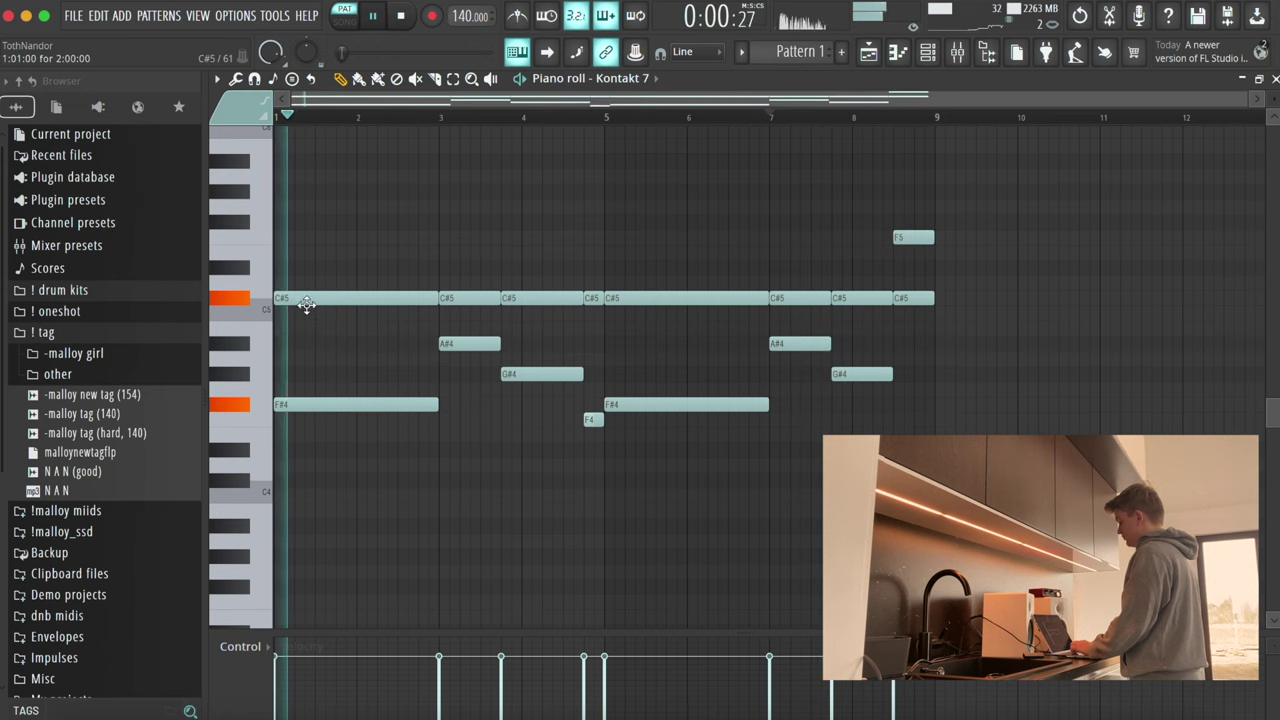
Step: Add an A#5 note across bars 1 and 2, followed by two shorter A#5 notes from the start of bar 3
key(super+Up)
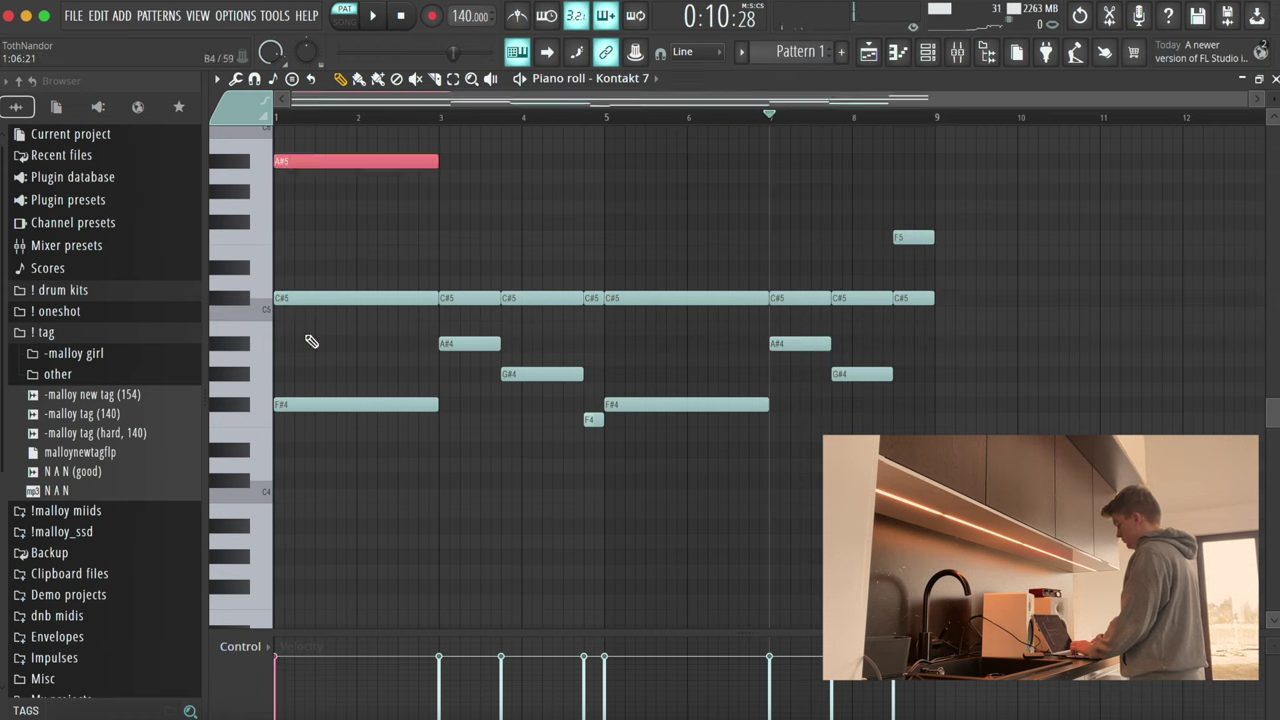
click(314, 118)
key(super+b)
drag(562, 165, 498, 179)
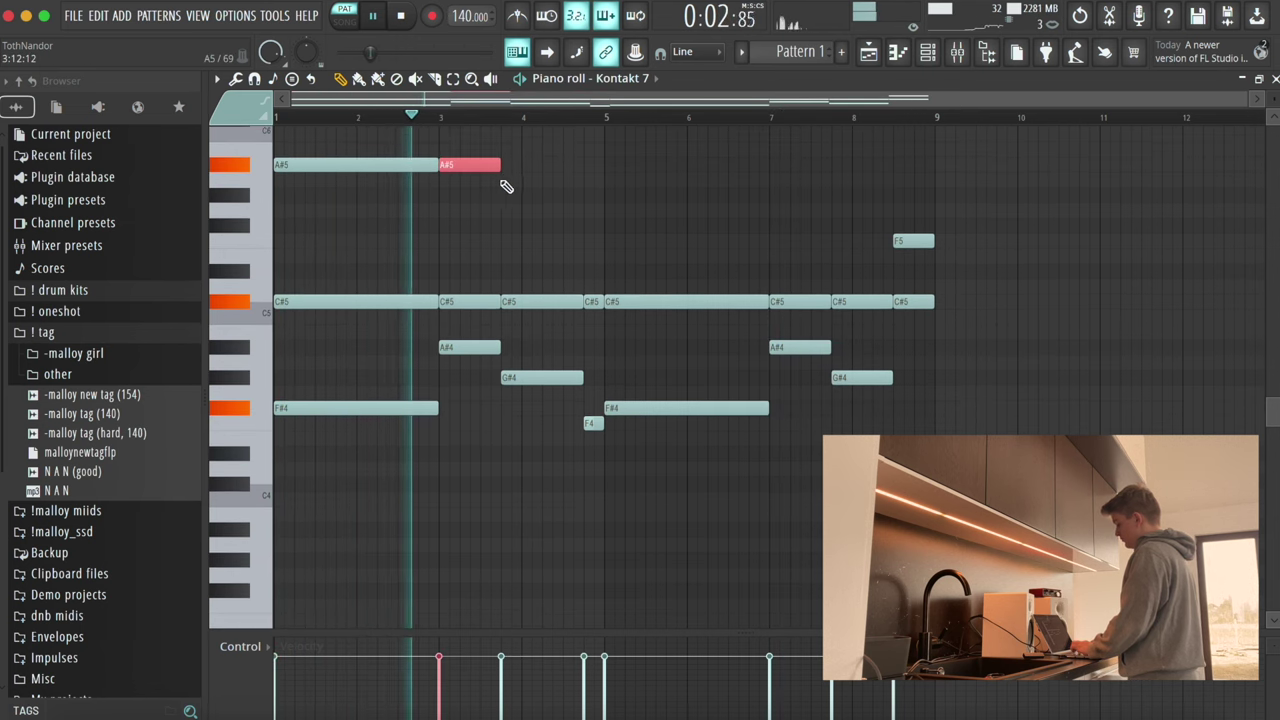
key(super+b)
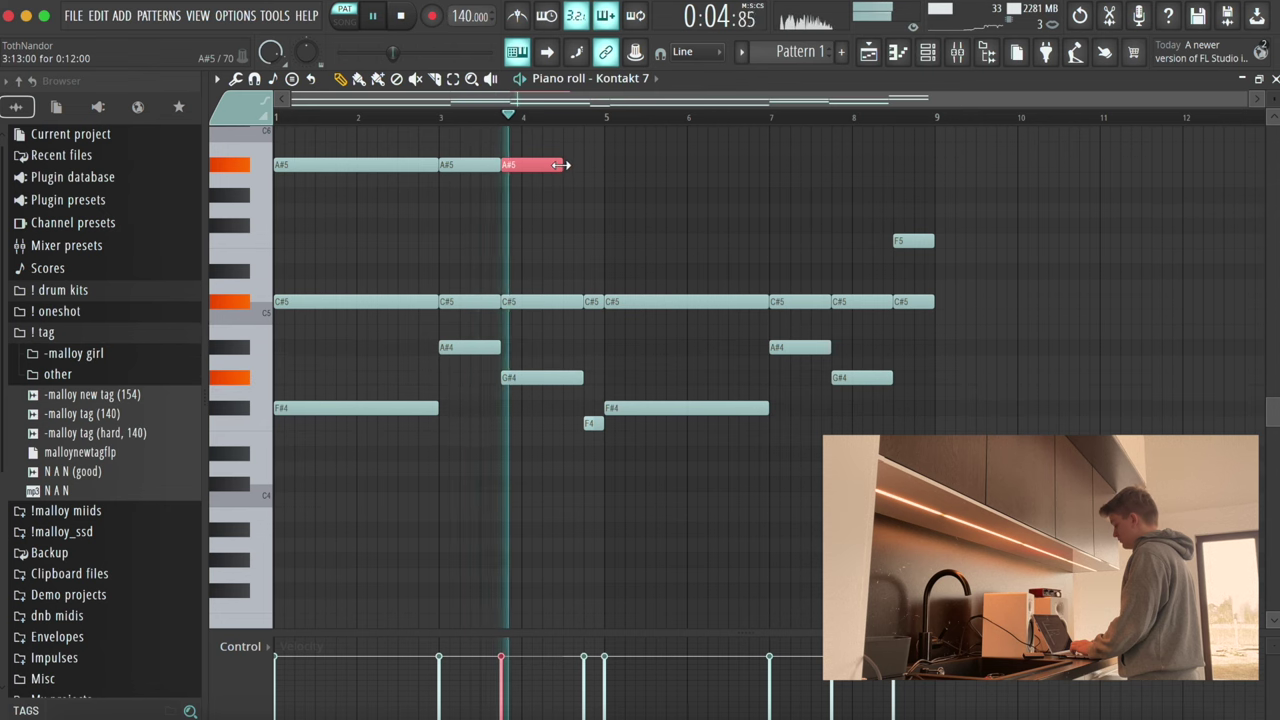
Step: Move the two short A#5 notes to C#6 and C6, and finish the phrase with a short G#5 before bar 5
key(space)
mouse_move(472, 165)
mouse_down()
mouse_move(466, 123)
mouse_move(463, 142)
mouse_up()
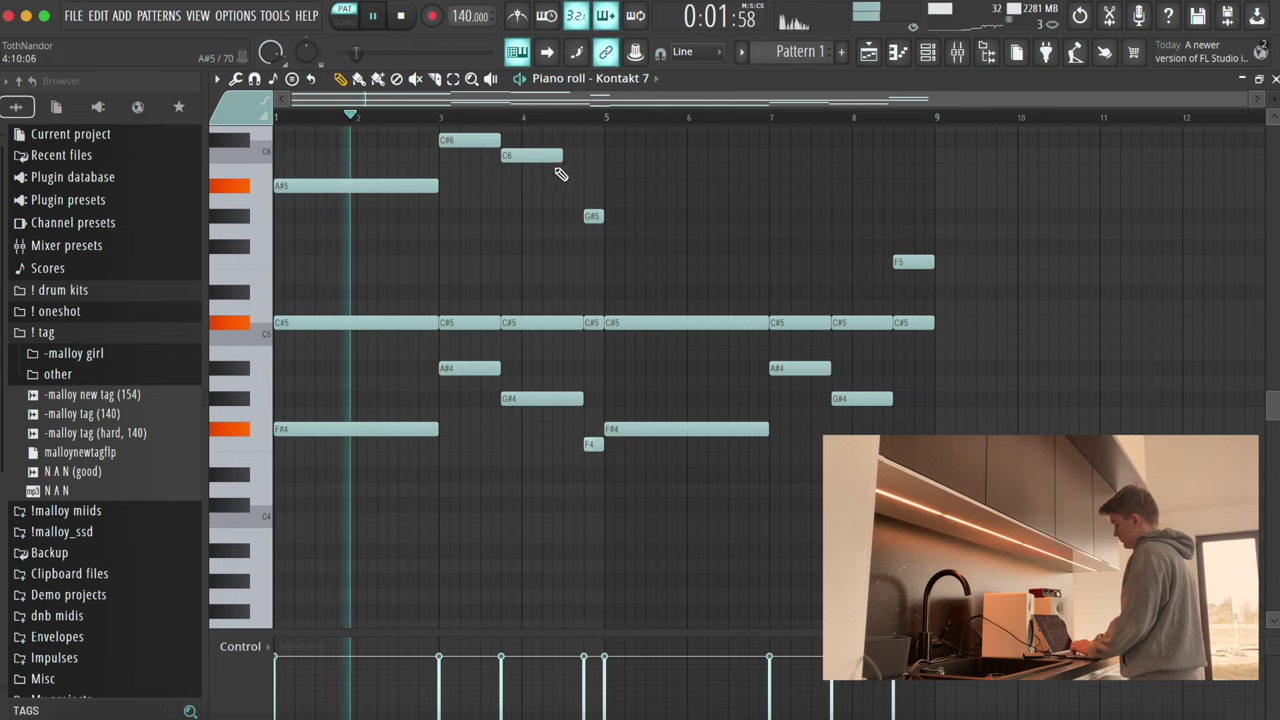
drag(575, 156, 585, 156)
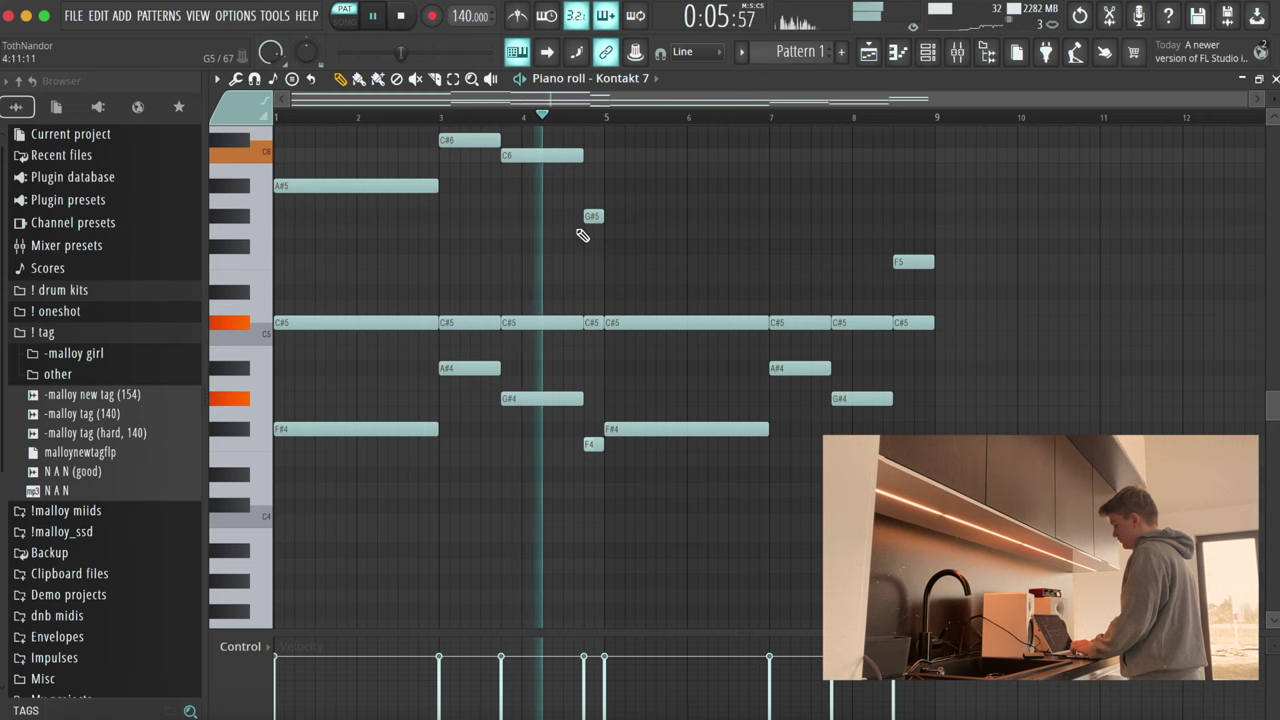
Step: Add a D#5 note spanning bars 5 and 6 and play back the passage from bar 4
drag(617, 238, 187, 140)
right_click(695, 217)
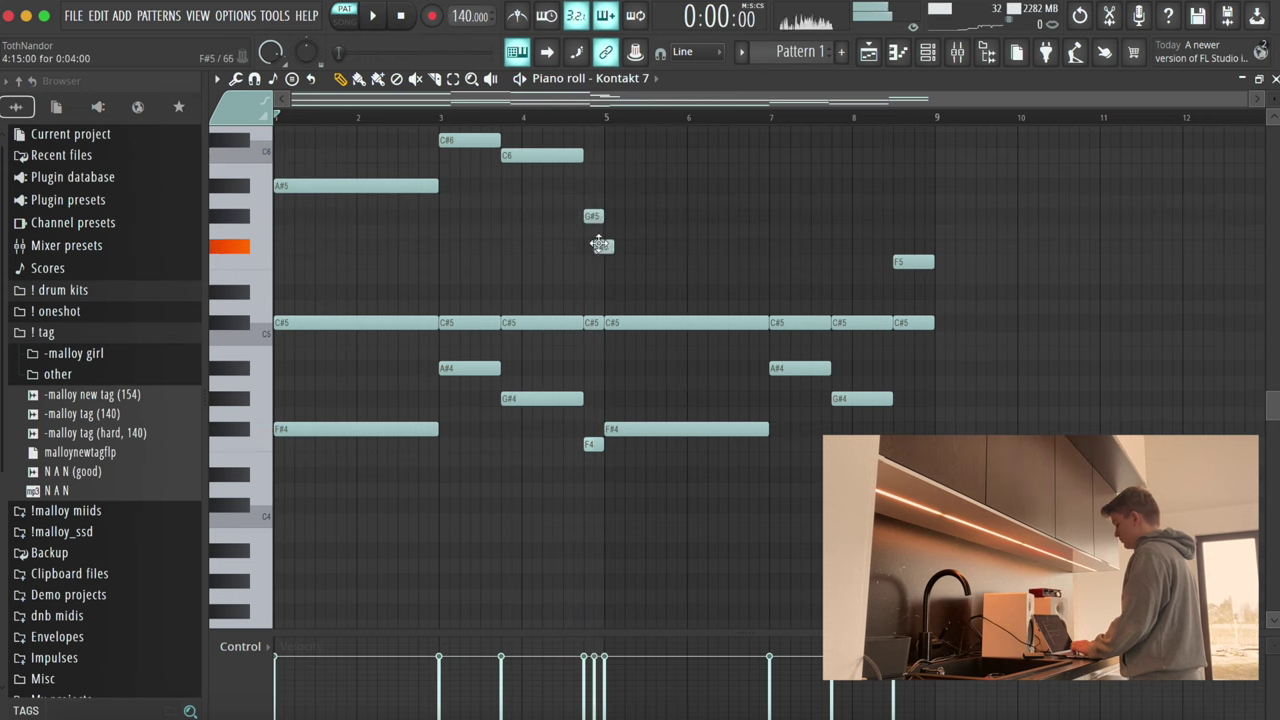
click(607, 117)
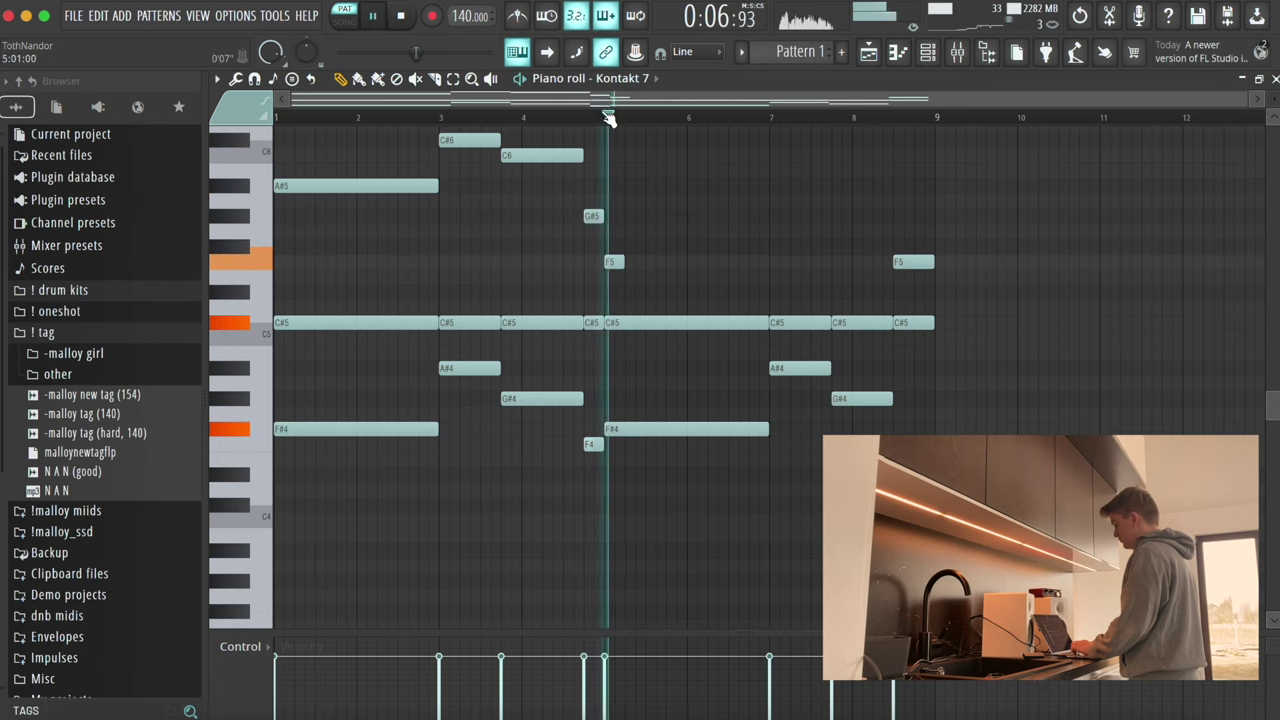
click(564, 117)
key(space)
drag(622, 263, 751, 292)
key(space)
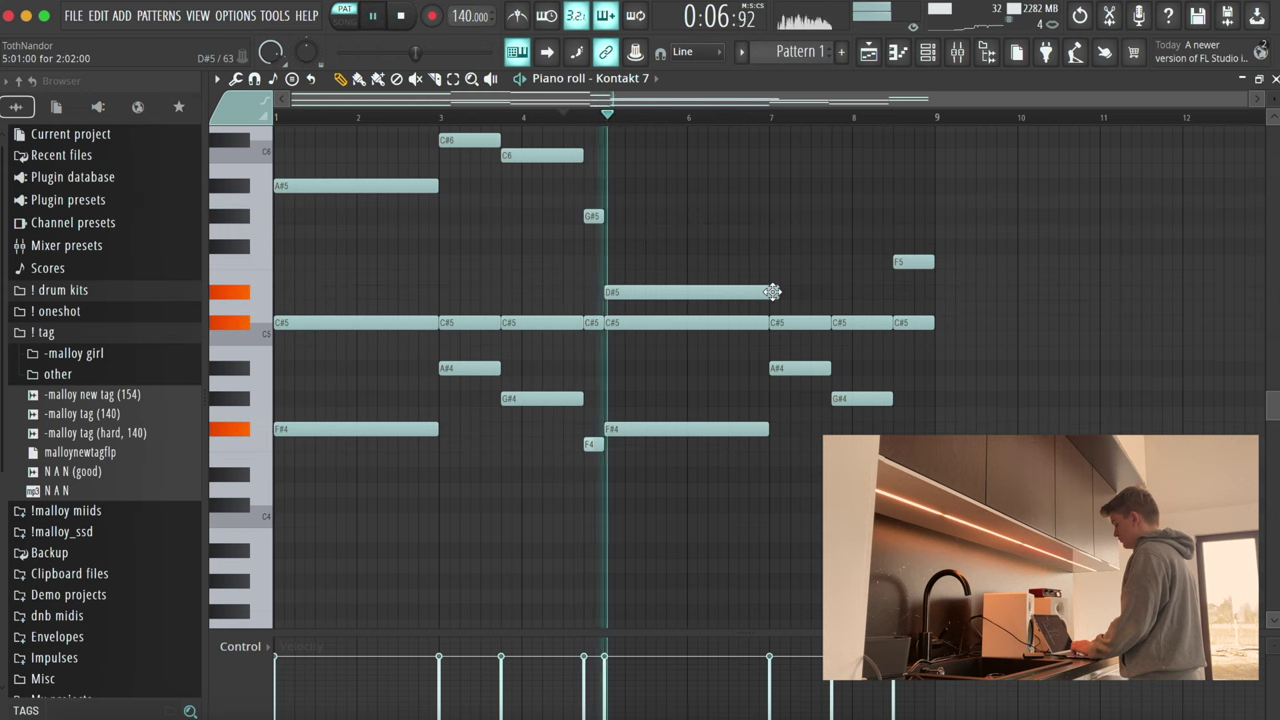
key(space)
key(space)
Step: Add an A#5 note across bars 5 and 6 and lower the velocity of the D#5 note there
drag(400, 186, 737, 197)
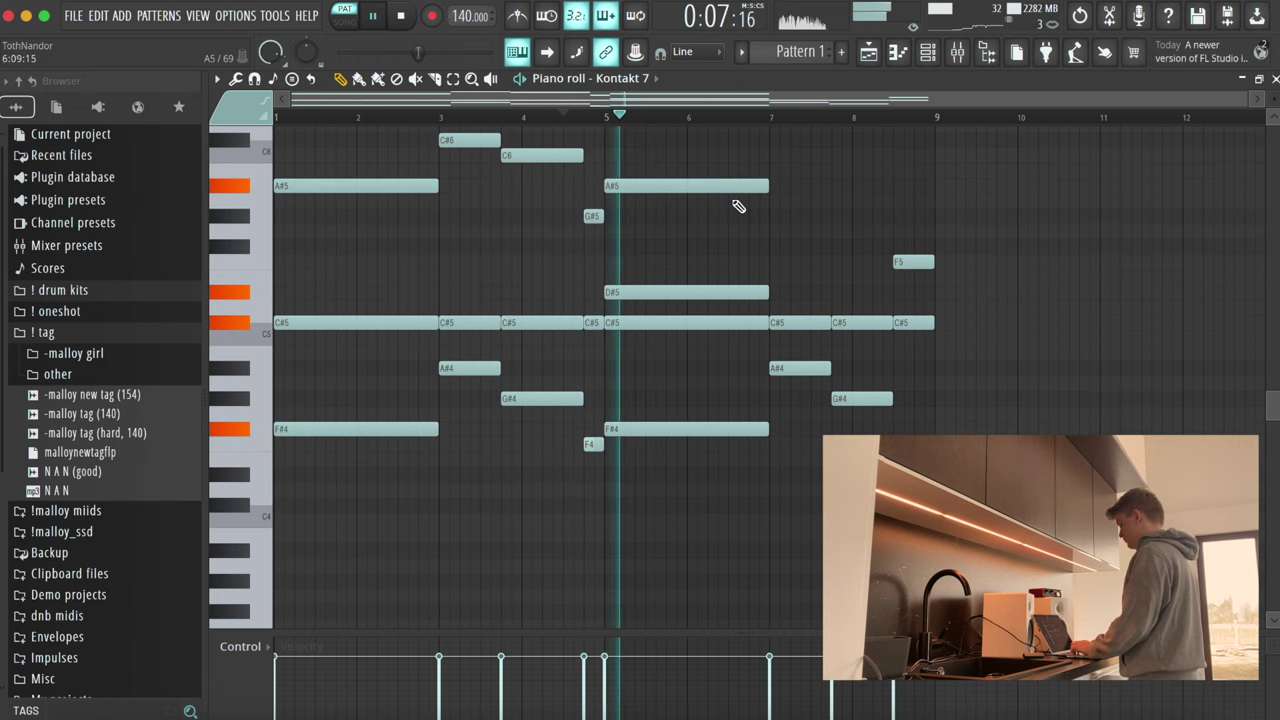
key(space)
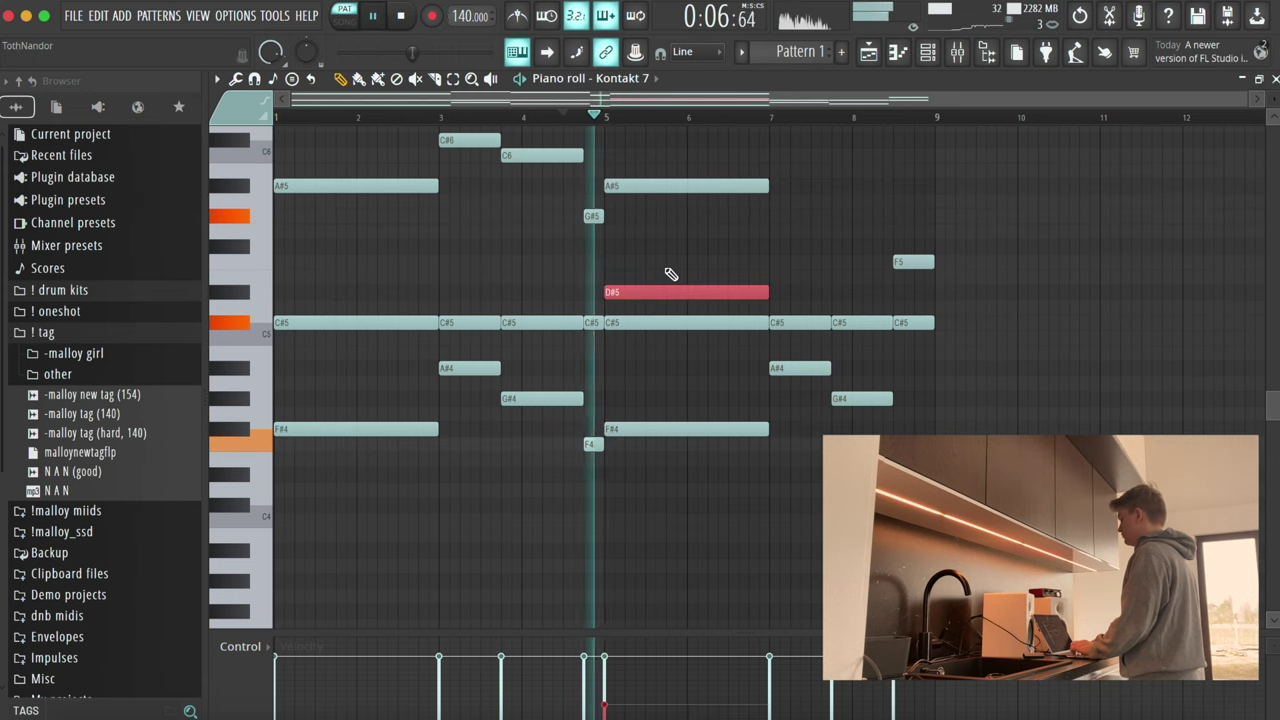
scroll(671, 274, up, 2)
super+click(673, 268)
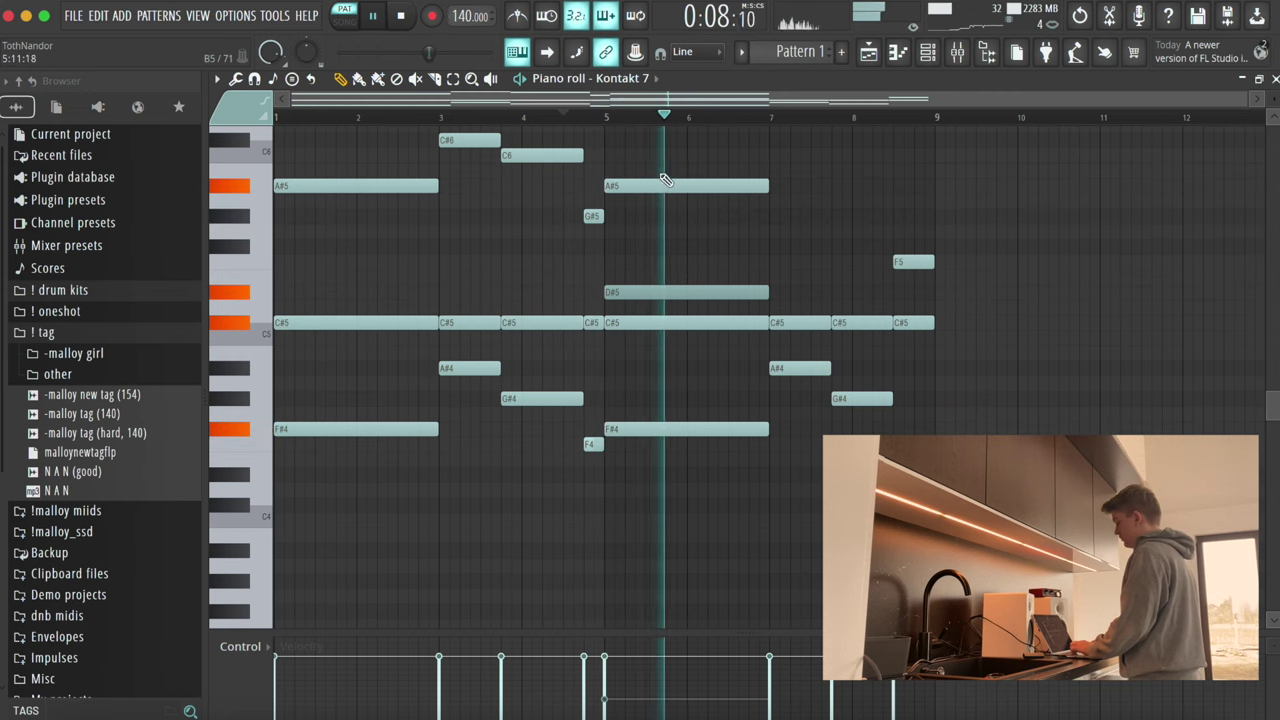
Step: Add C#6, C6 and F6 melody notes over bars 7 and 8, with the C#6 extended to meet the C6
click(775, 141)
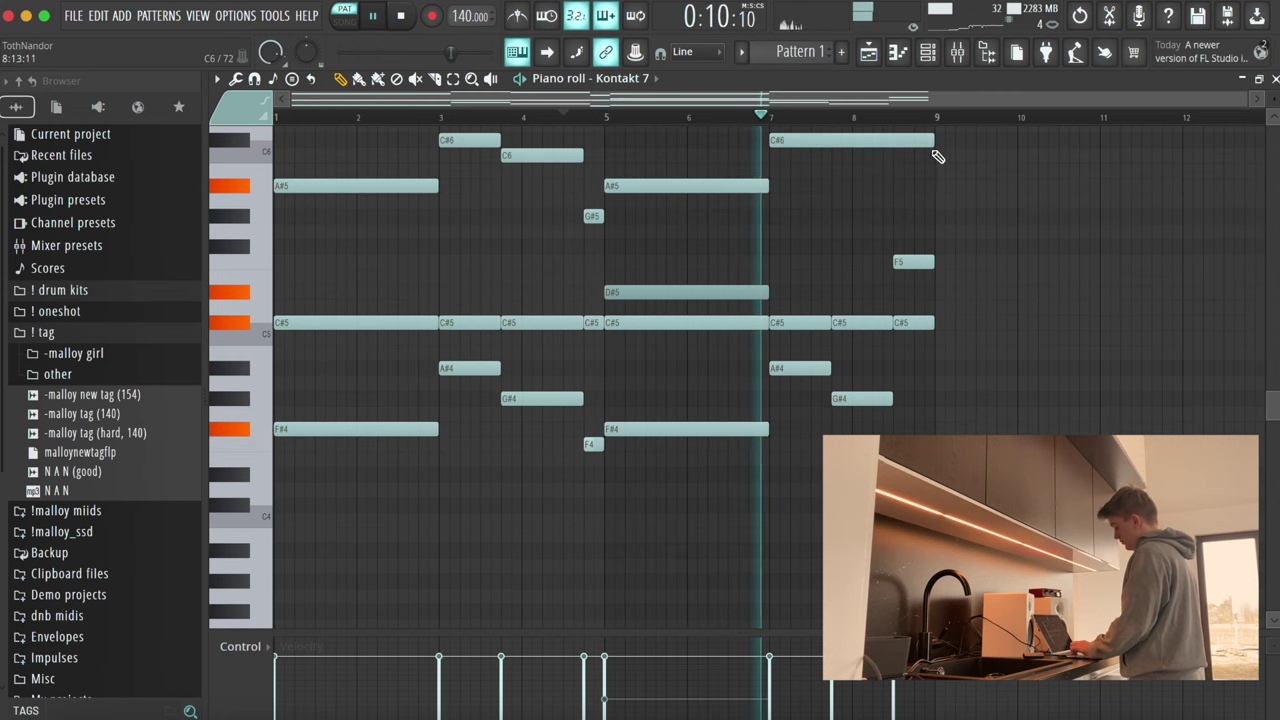
drag(940, 143, 818, 143)
click(829, 156)
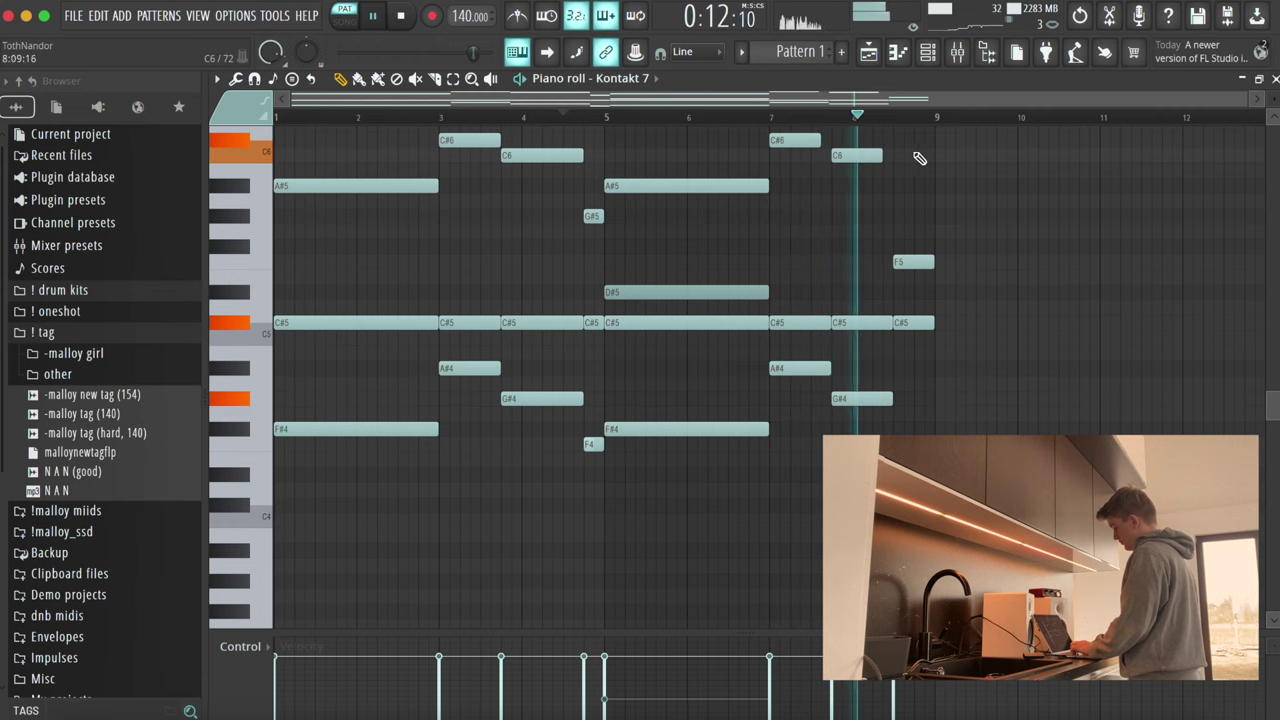
scroll(912, 165, up, 1)
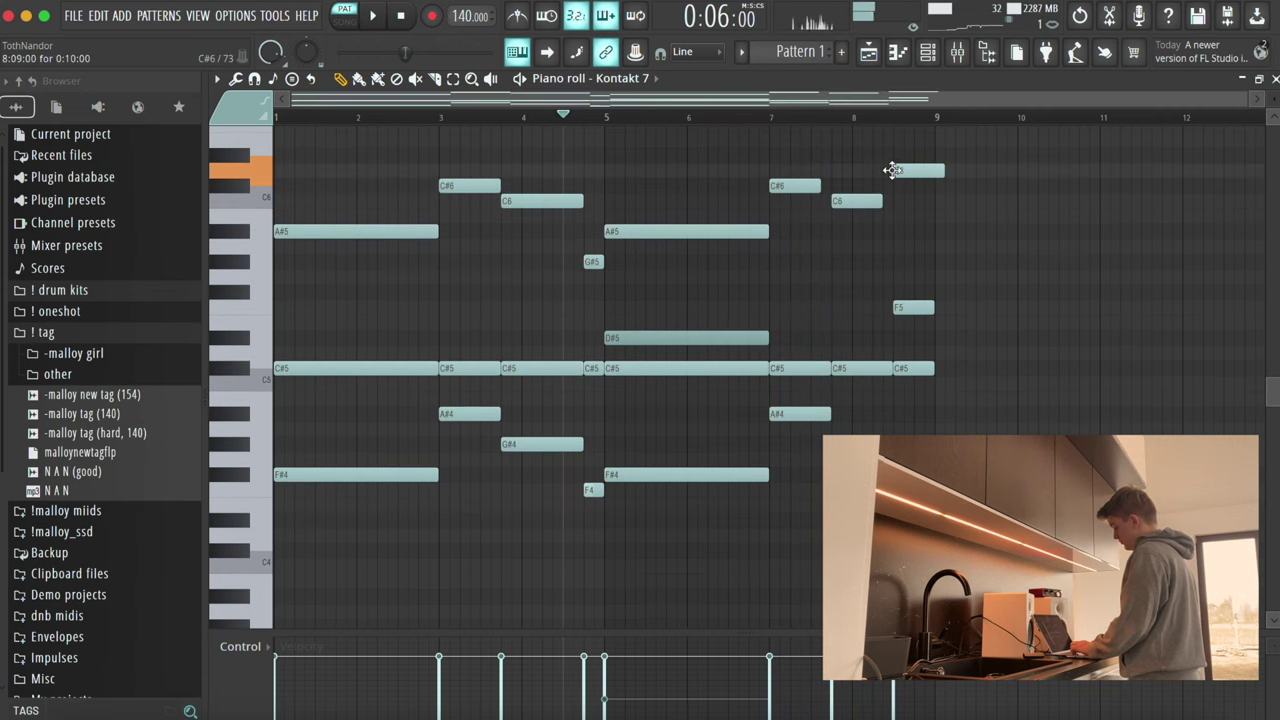
key(space)
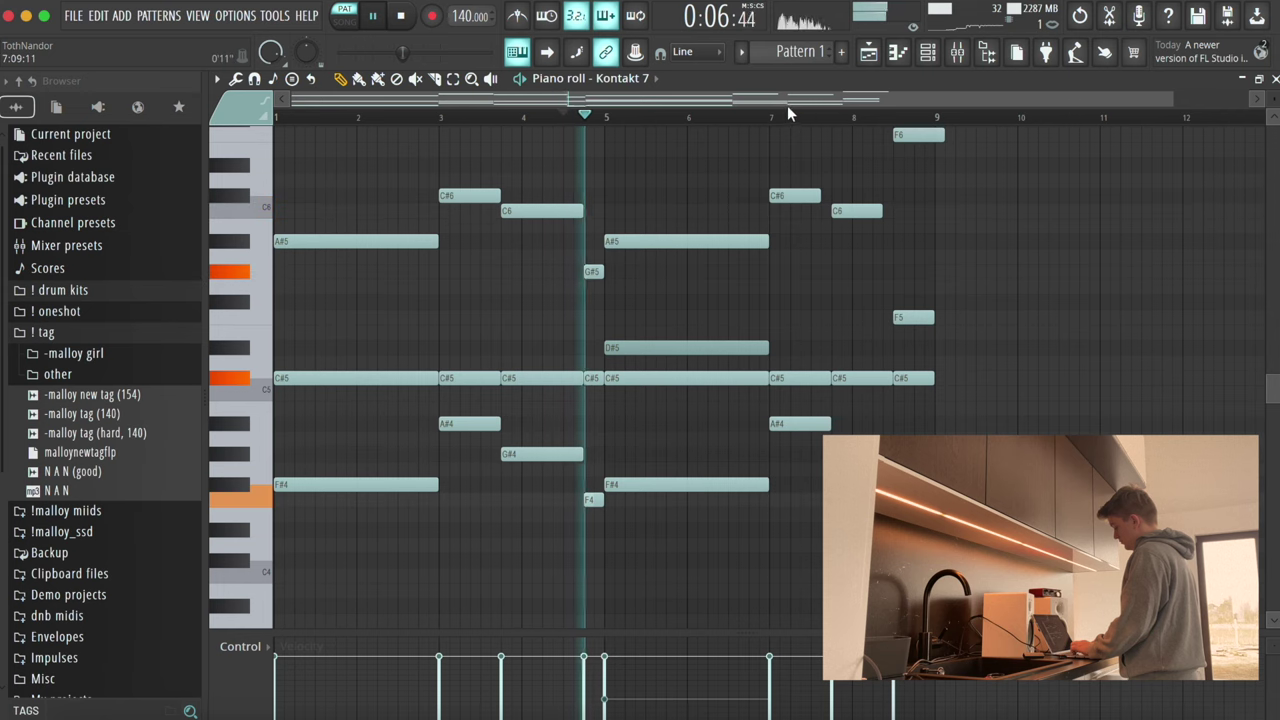
click(776, 117)
drag(819, 196, 831, 197)
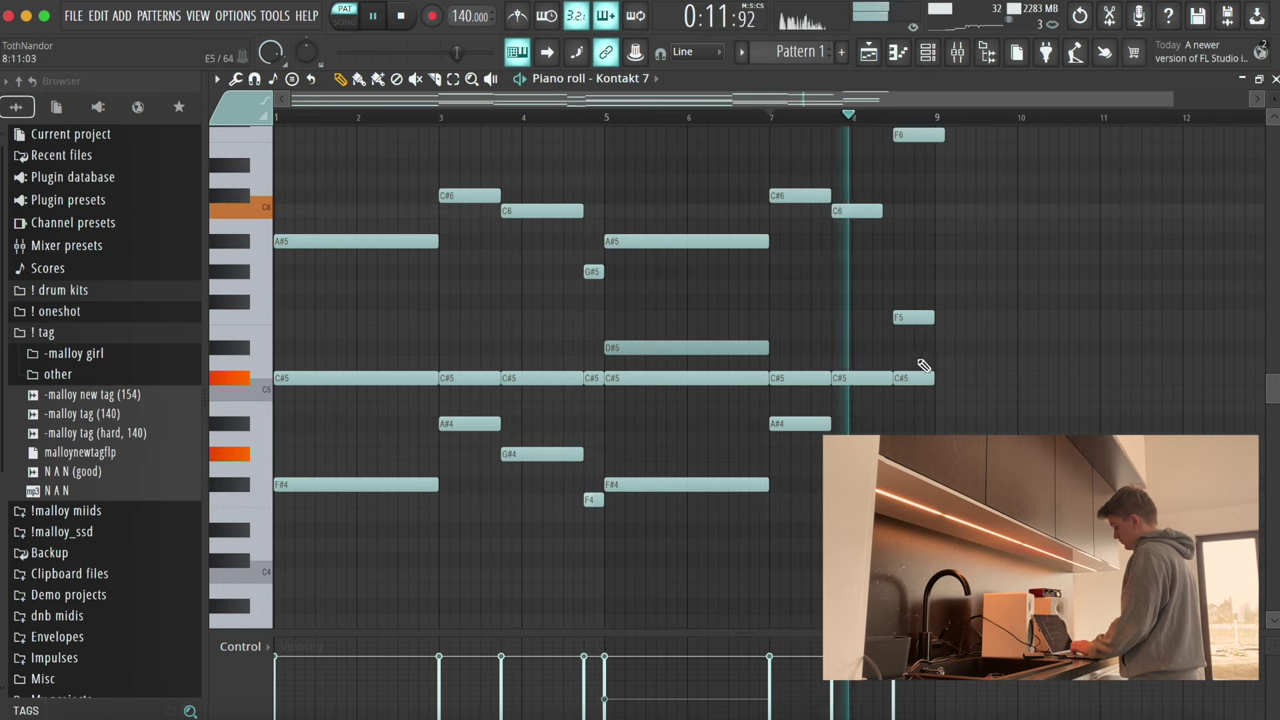
Step: Shift the start of the final C#5, F5 and F6 chord slightly later and extend the preceding notes to meet it
key(space)
key(space)
drag(896, 135, 906, 135)
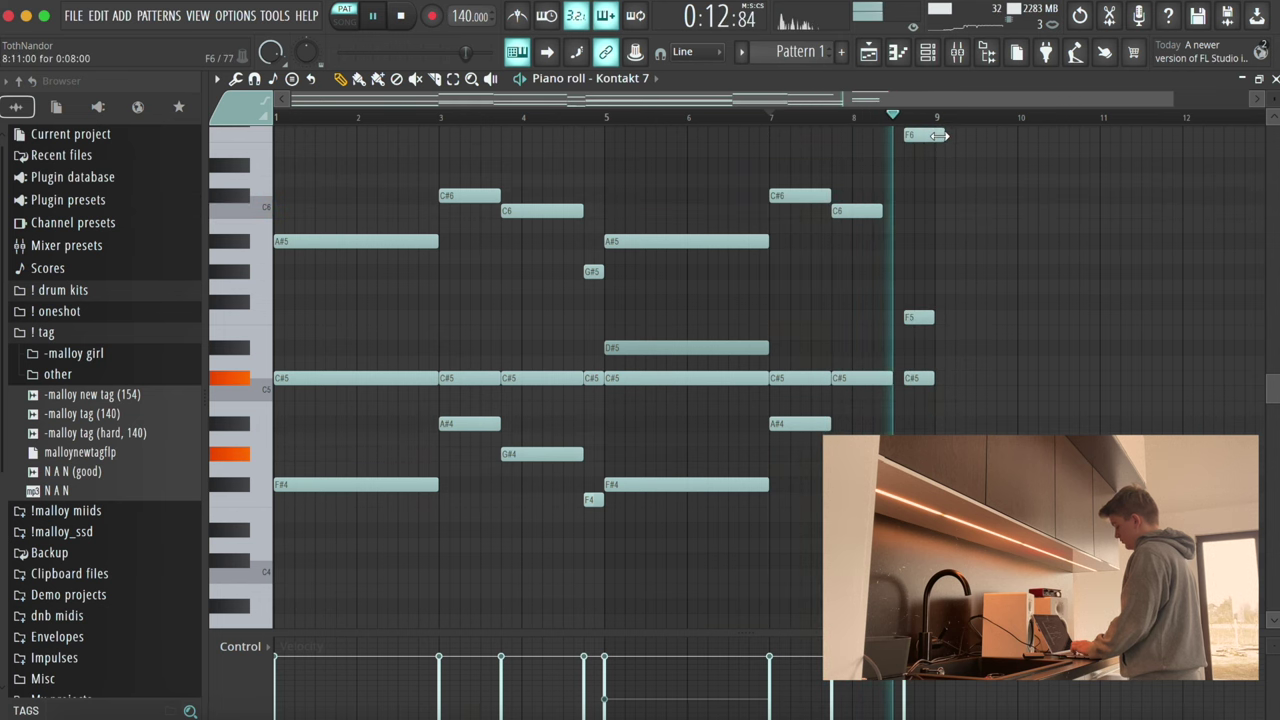
drag(869, 198, 884, 388)
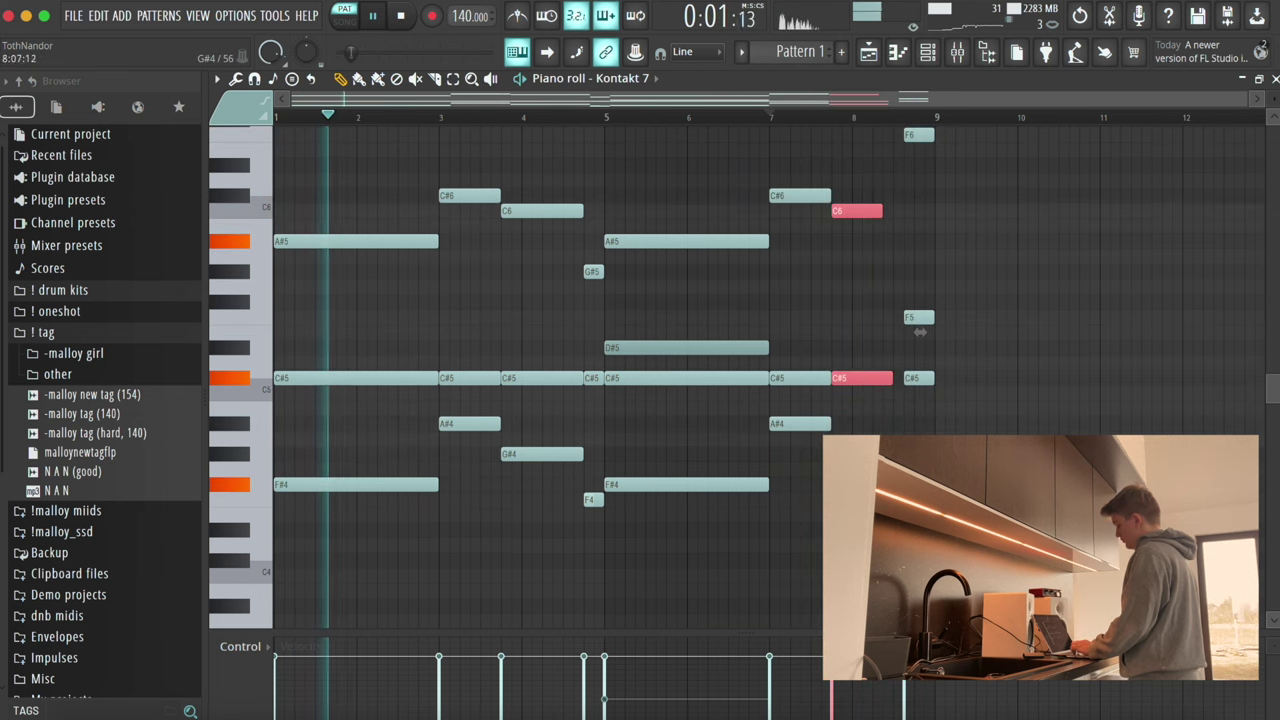
drag(920, 332, 931, 331)
super+click(700, 297)
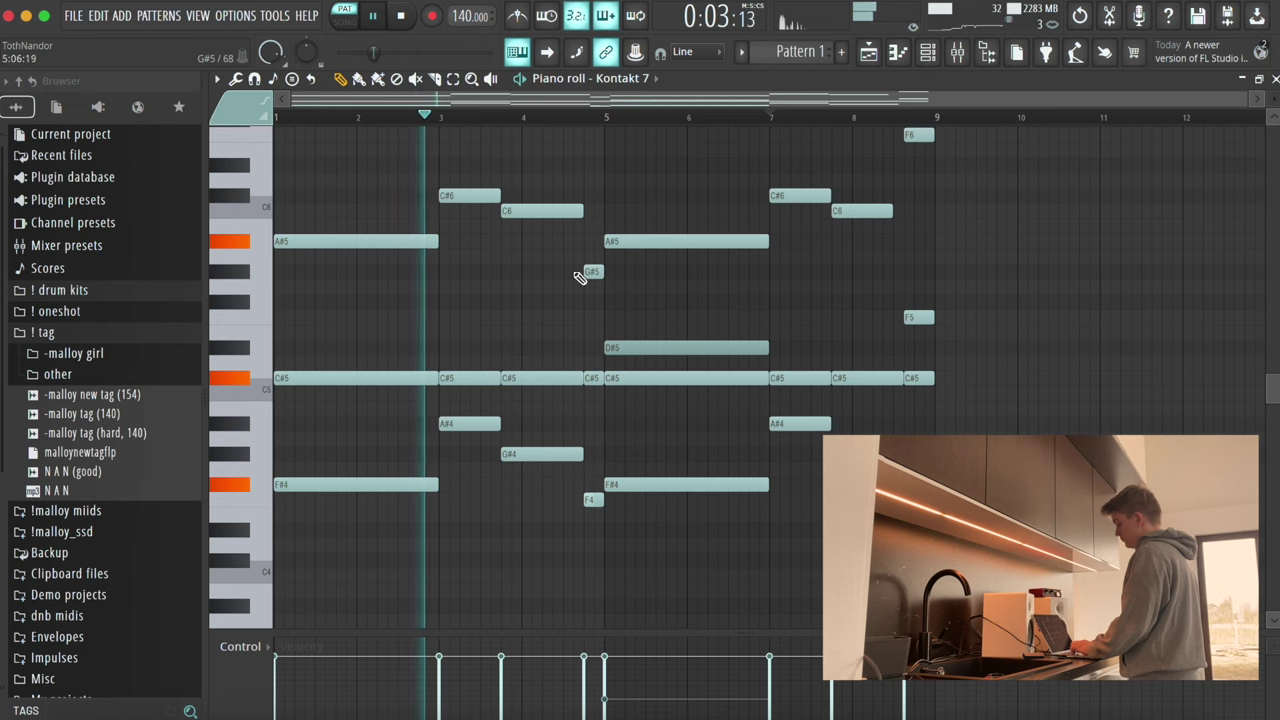
Step: Add G#5 notes across bars 1 and 2 and over the first chord of bar 3, with reduced velocities
key(space)
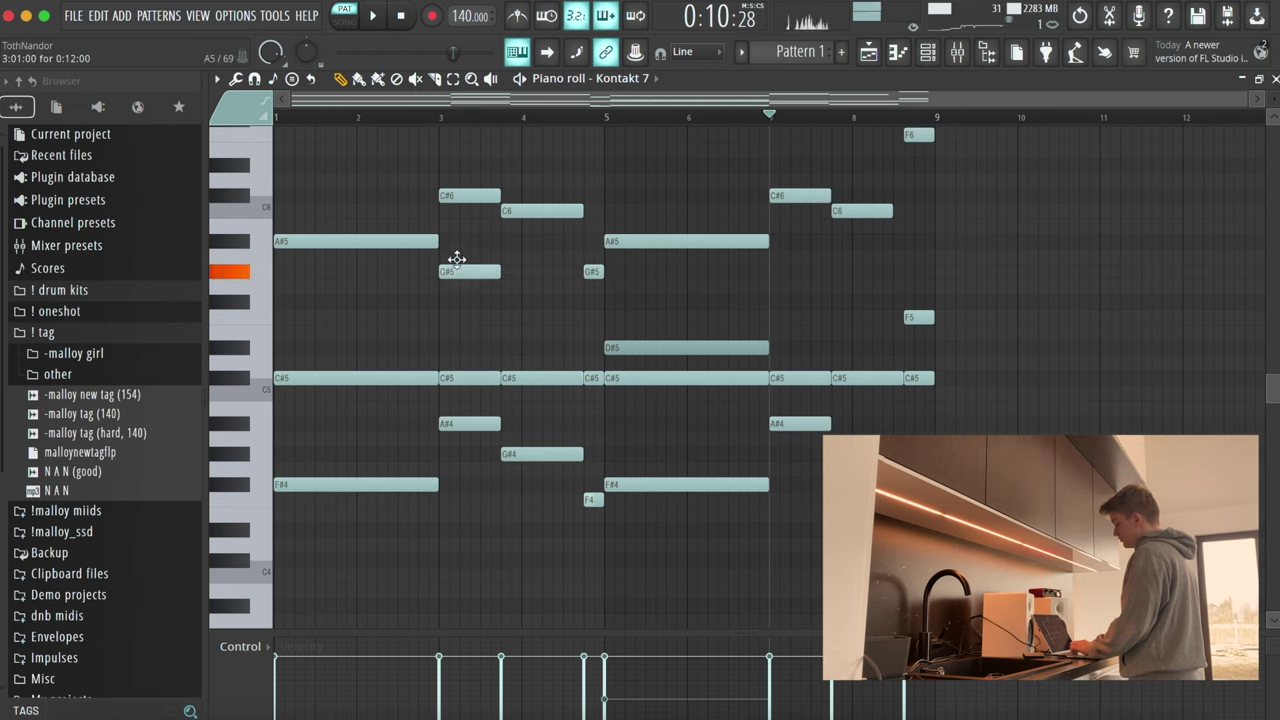
click(283, 273)
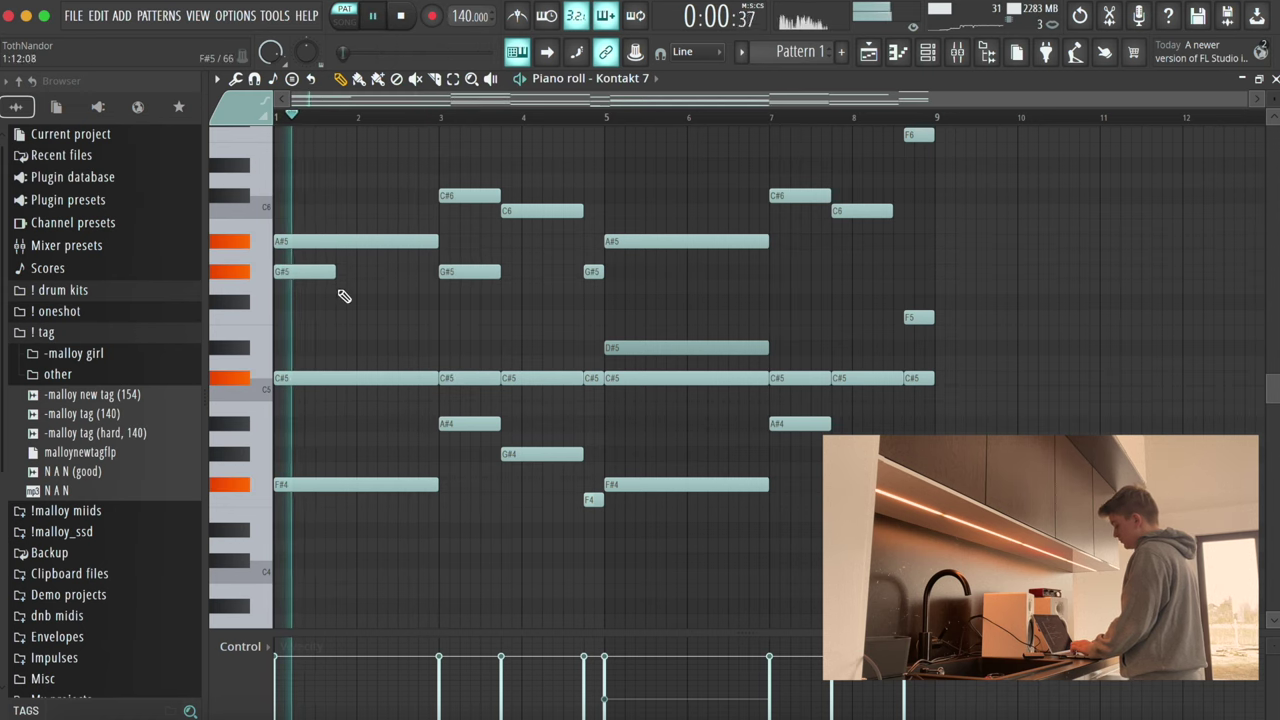
key(space)
drag(330, 273, 430, 289)
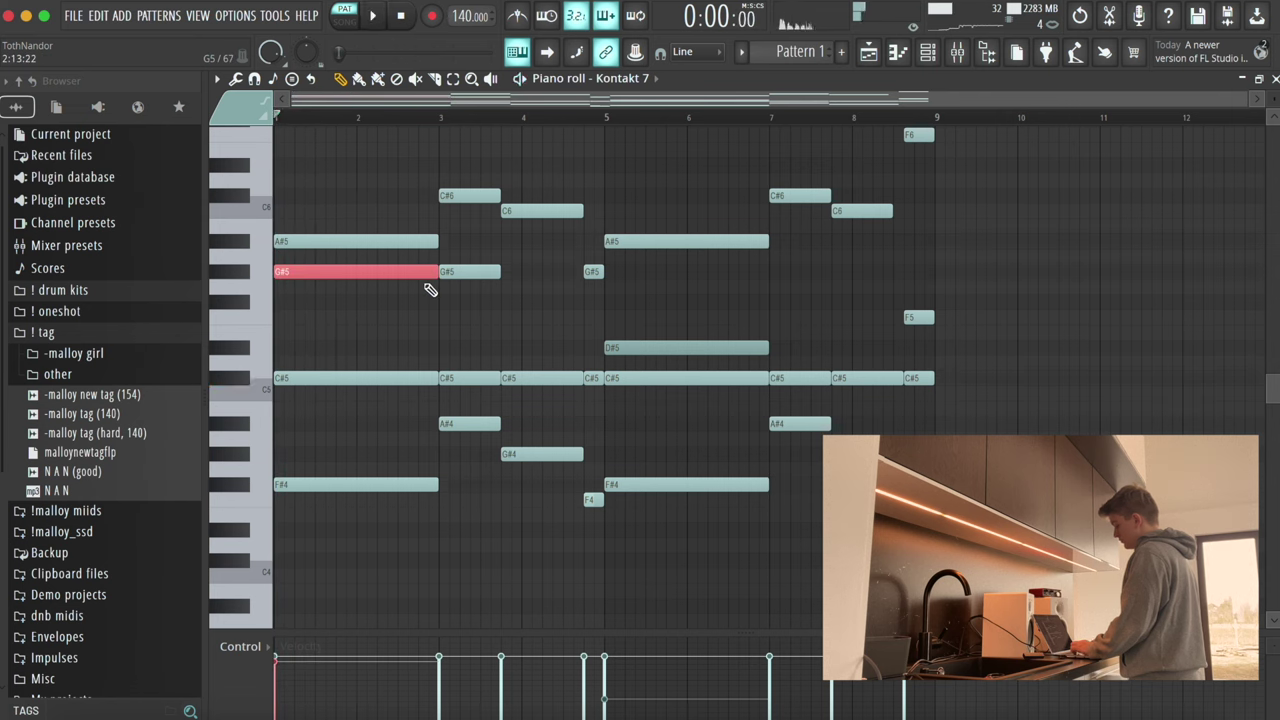
key(space)
click(466, 272)
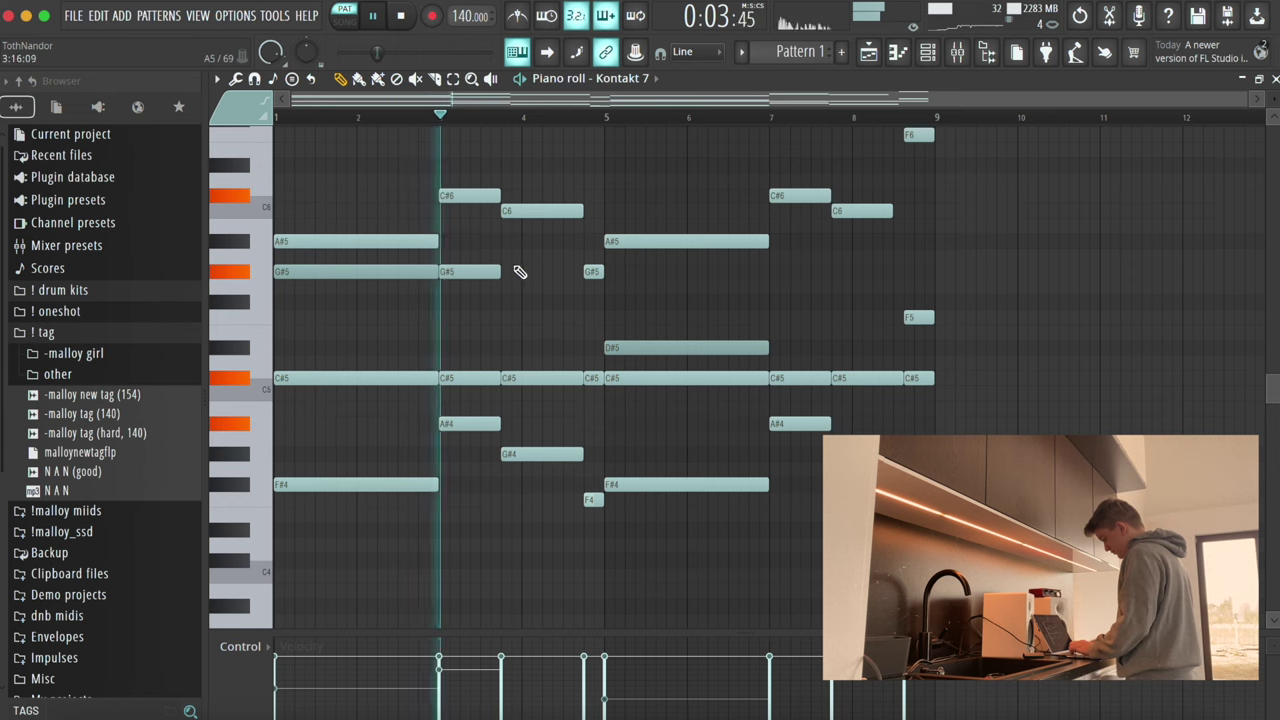
Step: Add softer G#5 notes over the chord running from bar 3 into bar 4 and across bars 7 and 8
click(511, 272)
drag(563, 276, 583, 280)
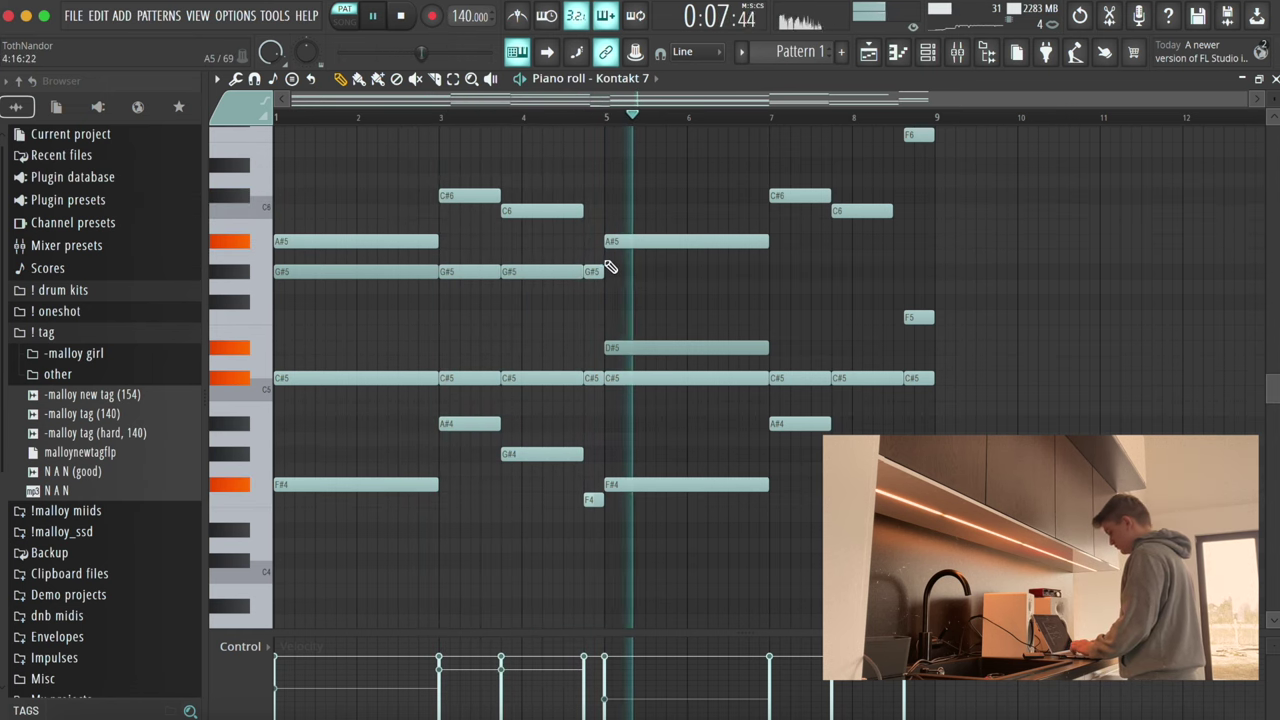
click(790, 272)
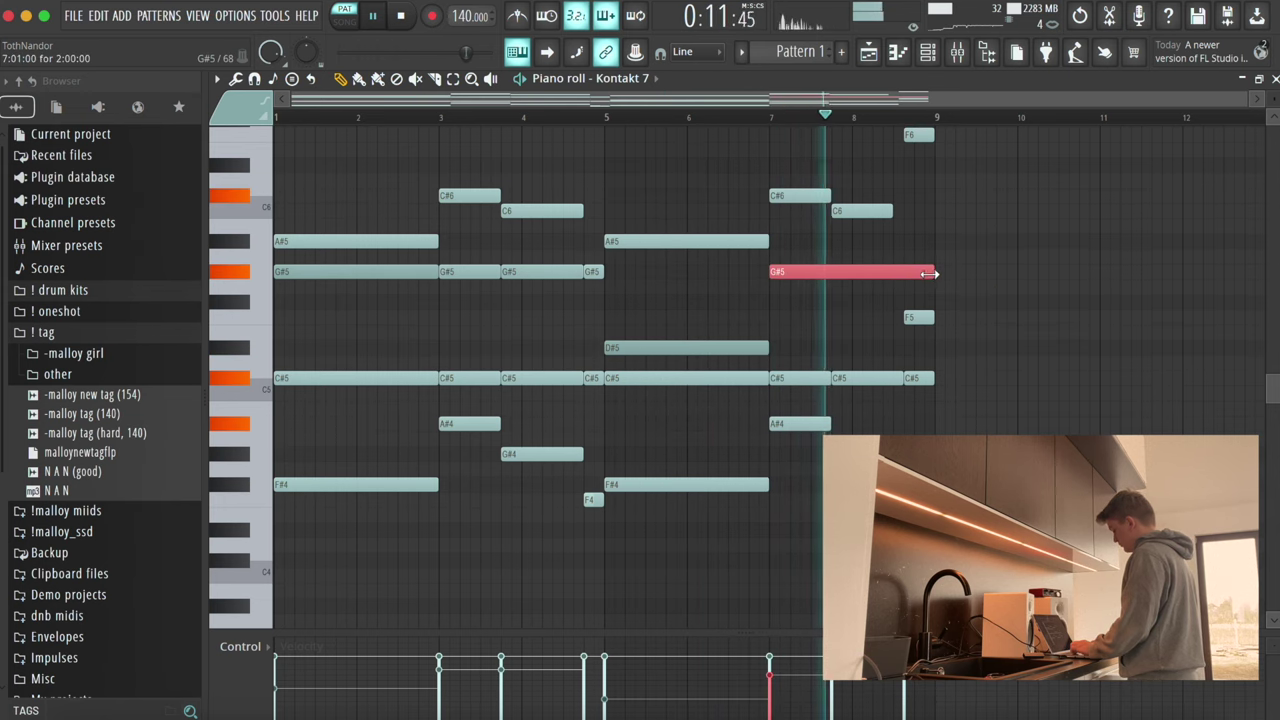
Step: Split the G#5 line in bars 7 and 8 into separate notes matching the length and position of each chord
drag(932, 272, 848, 274)
click(842, 273)
click(904, 272)
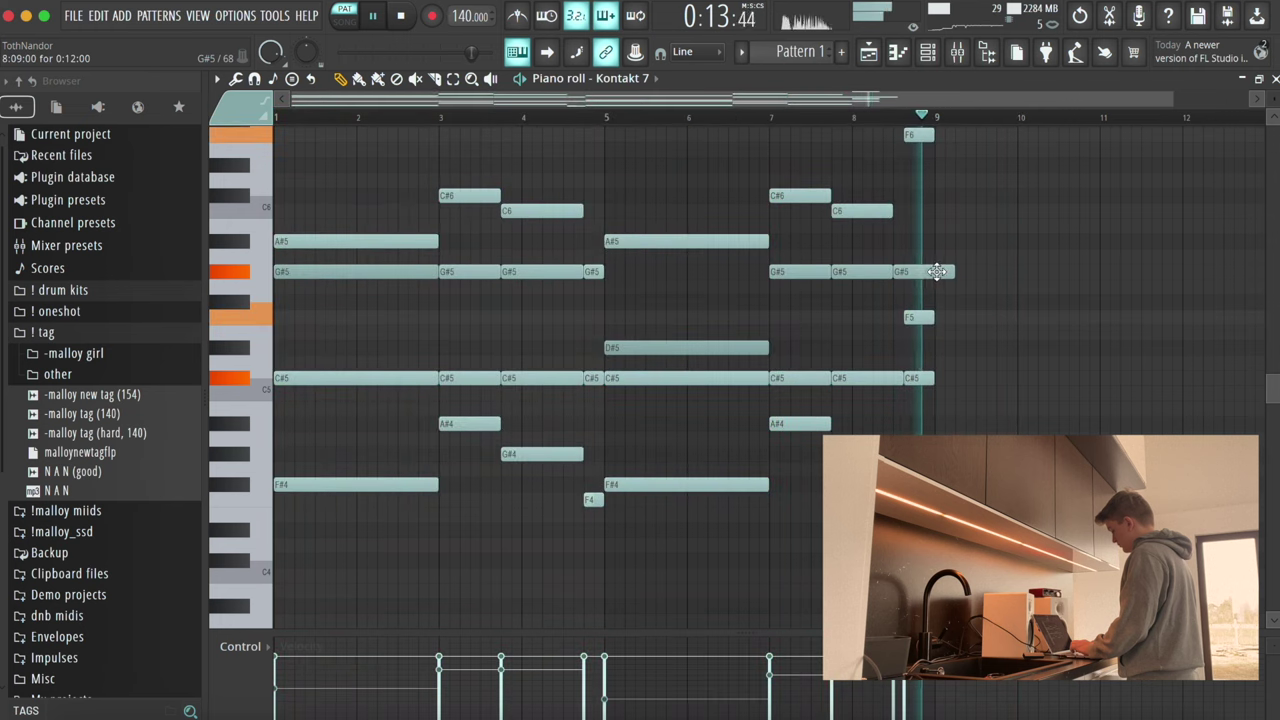
drag(930, 272, 909, 272)
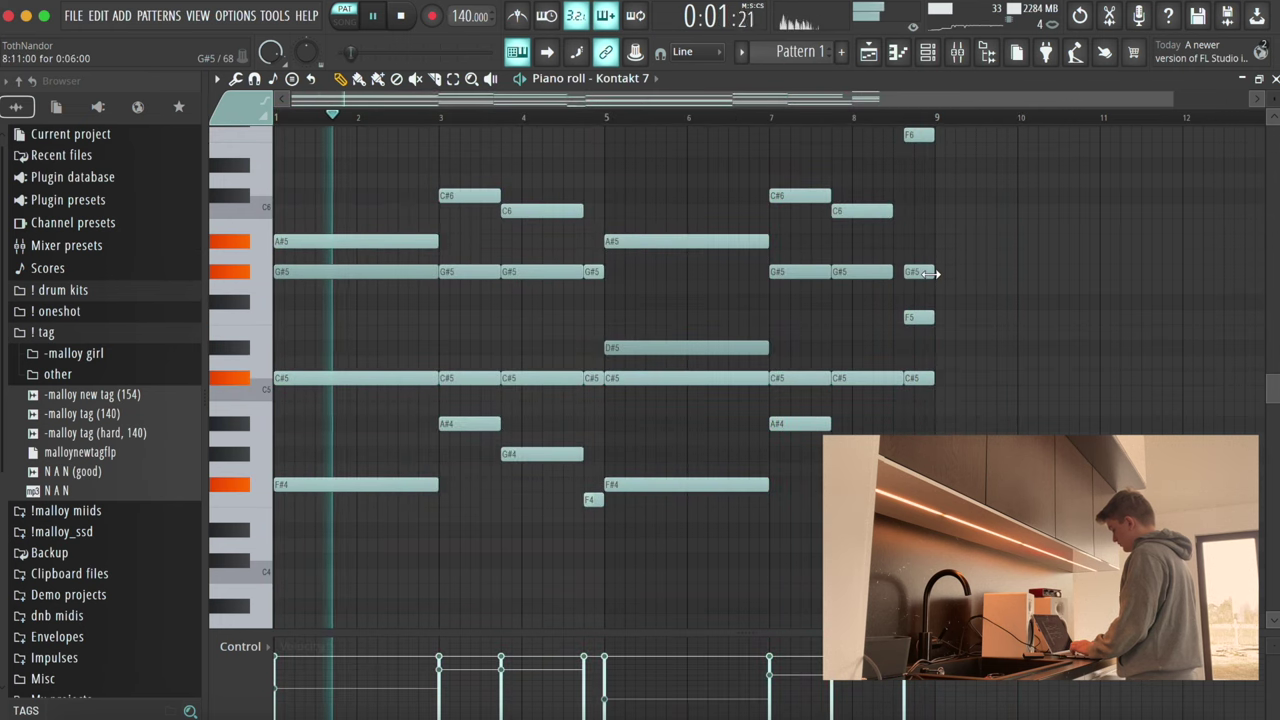
Step: Clone the Kontakt 7 channel and close the clone's plugin window
key(Escape)
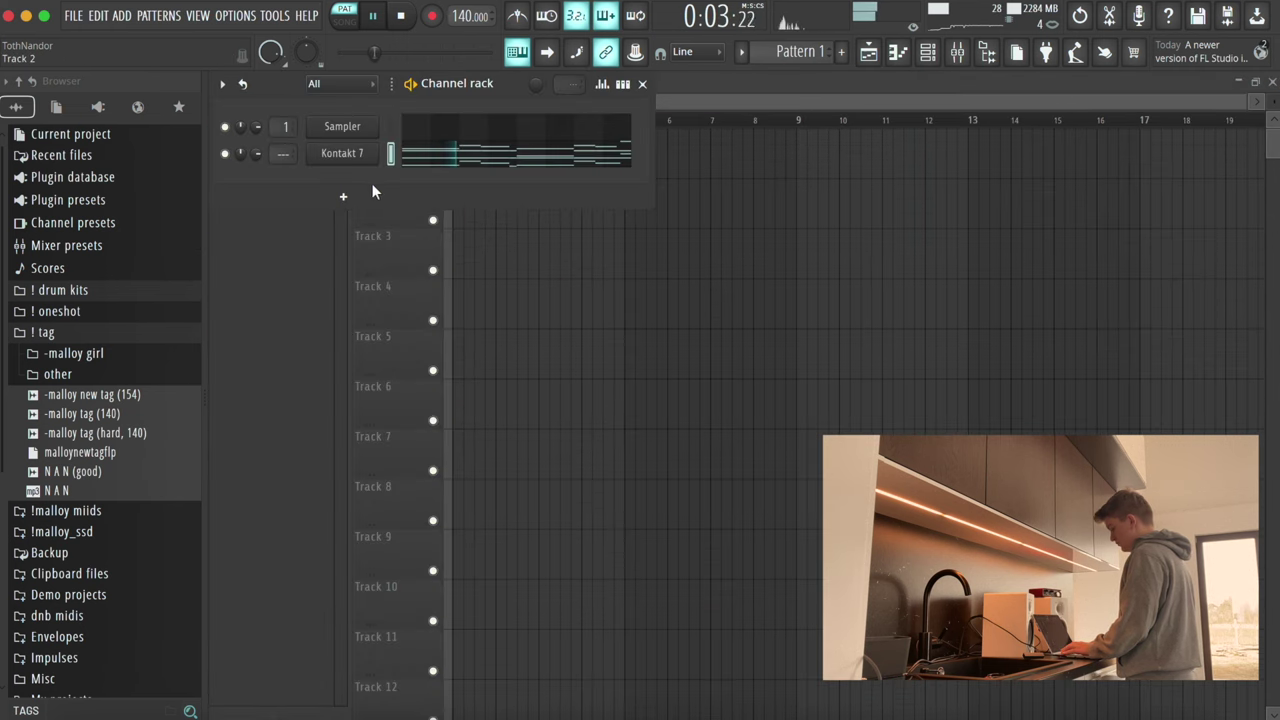
right_click(358, 155)
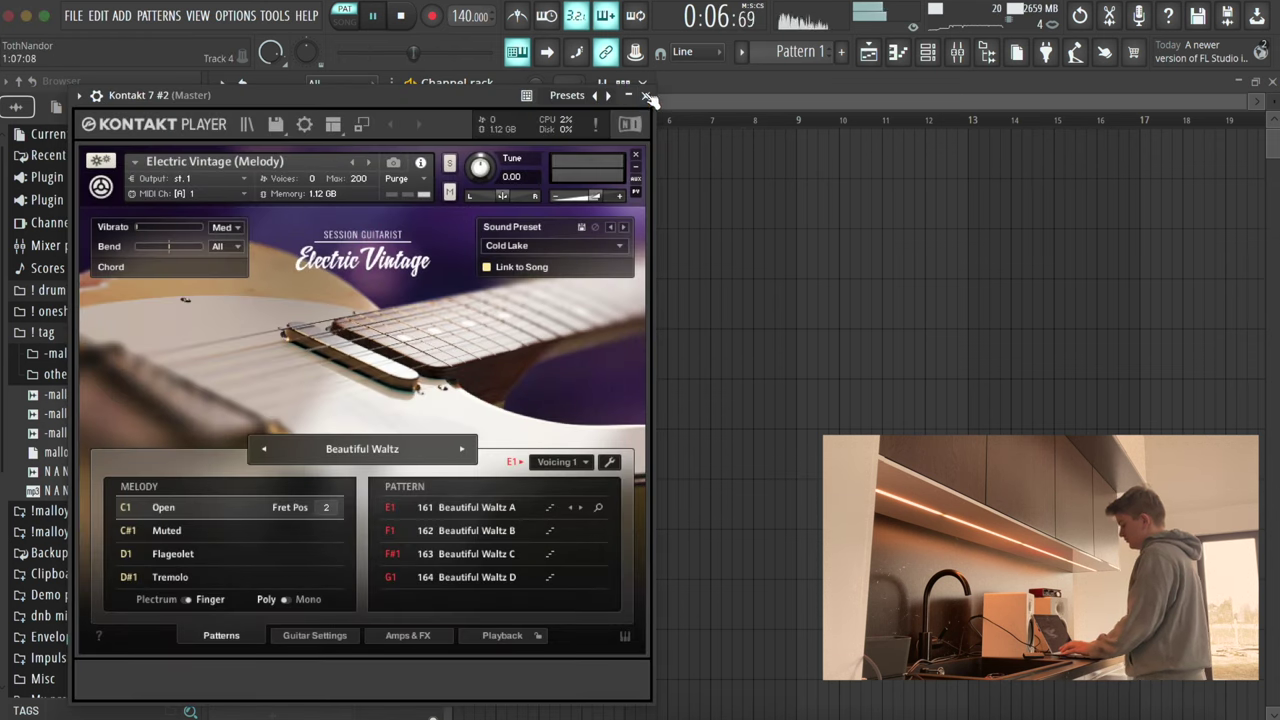
click(646, 96)
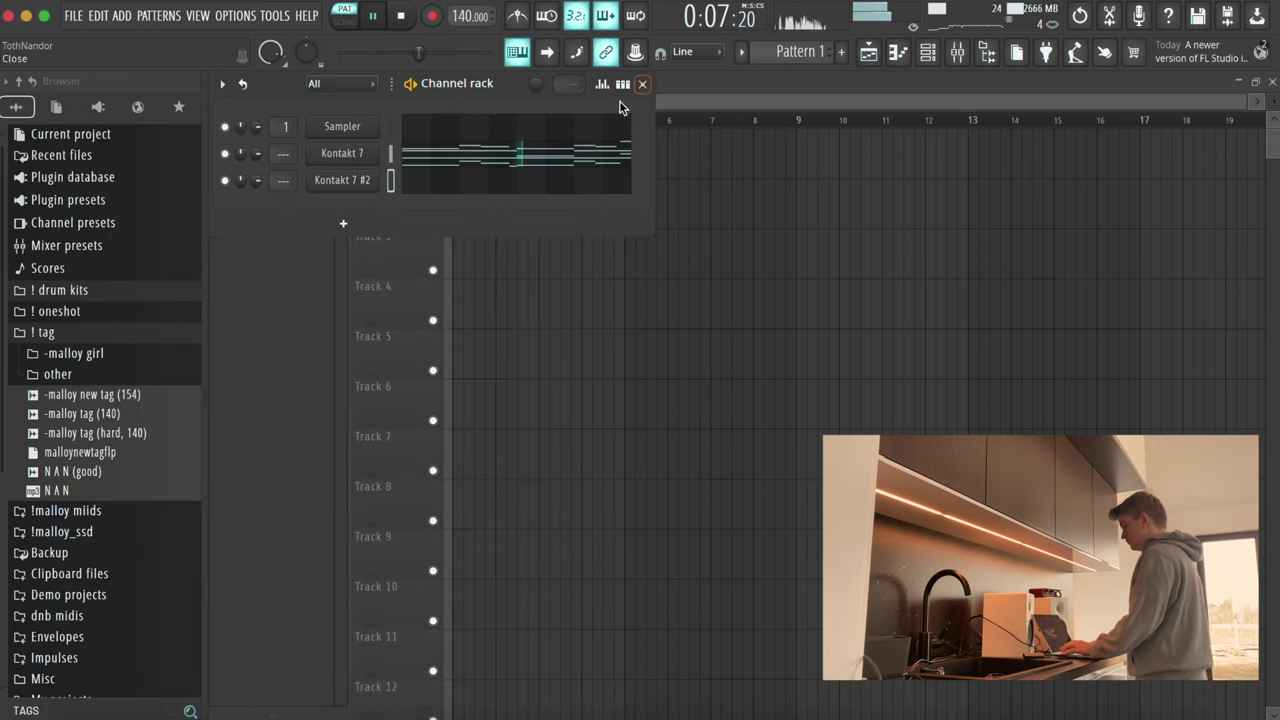
Step: Add a G#5 note starting a quarter of the way into bar 1 for Kontakt 7 #2 and begin duplicating it
key(space)
key(F7)
click(294, 257)
drag(366, 278, 386, 278)
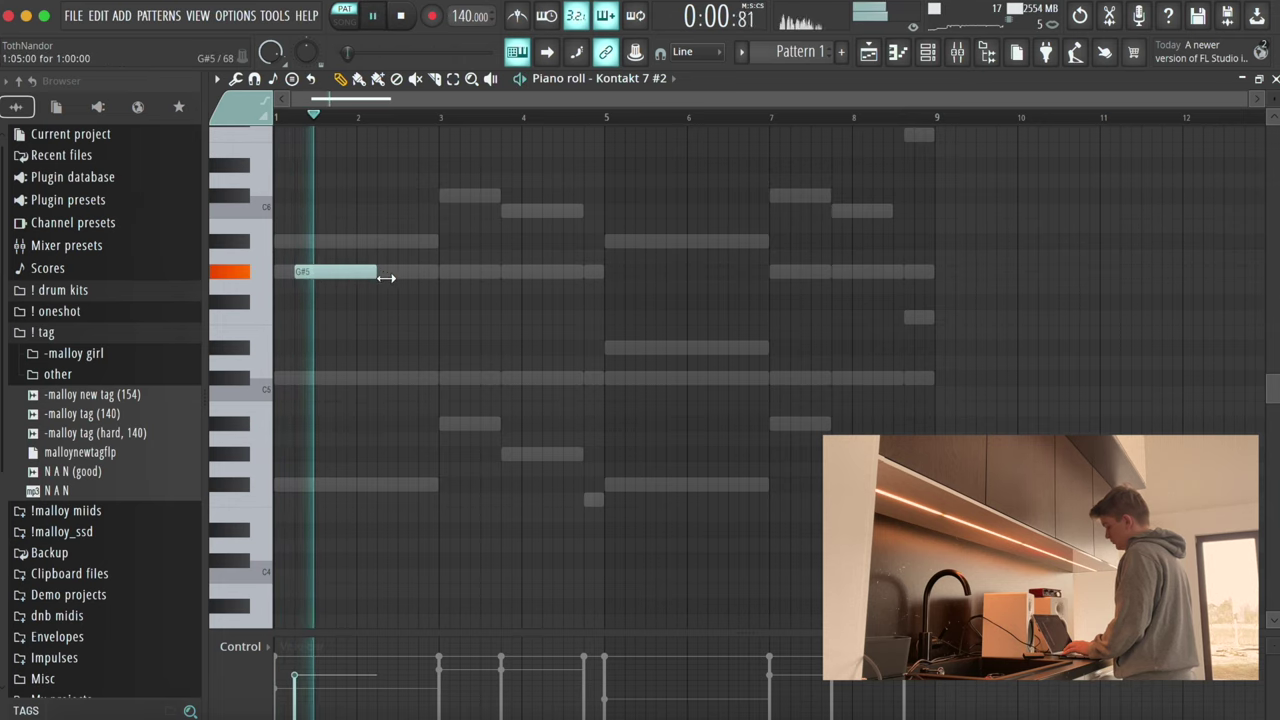
key(super+a)
key(super+b)
super+click(385, 275)
key(super+a)
key(super+b)
Step: Repeat the half-bar G#5 notes through bar 8, trimming the last one to end at bar 9
super+click(469, 283)
drag(467, 281, 294, 261)
key(super+b)
key(super+d)
drag(619, 266, 288, 267)
key(super+b)
key(super+d)
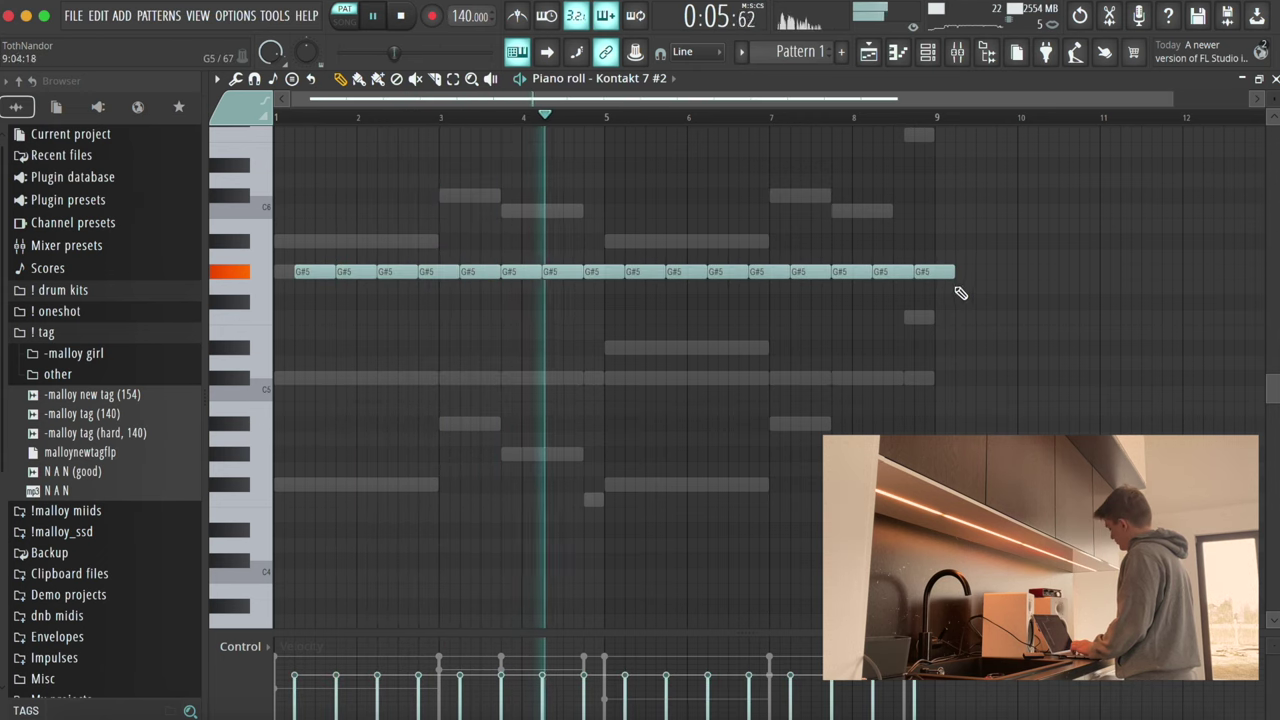
key(super+a)
key(super+d)
key(Escape)
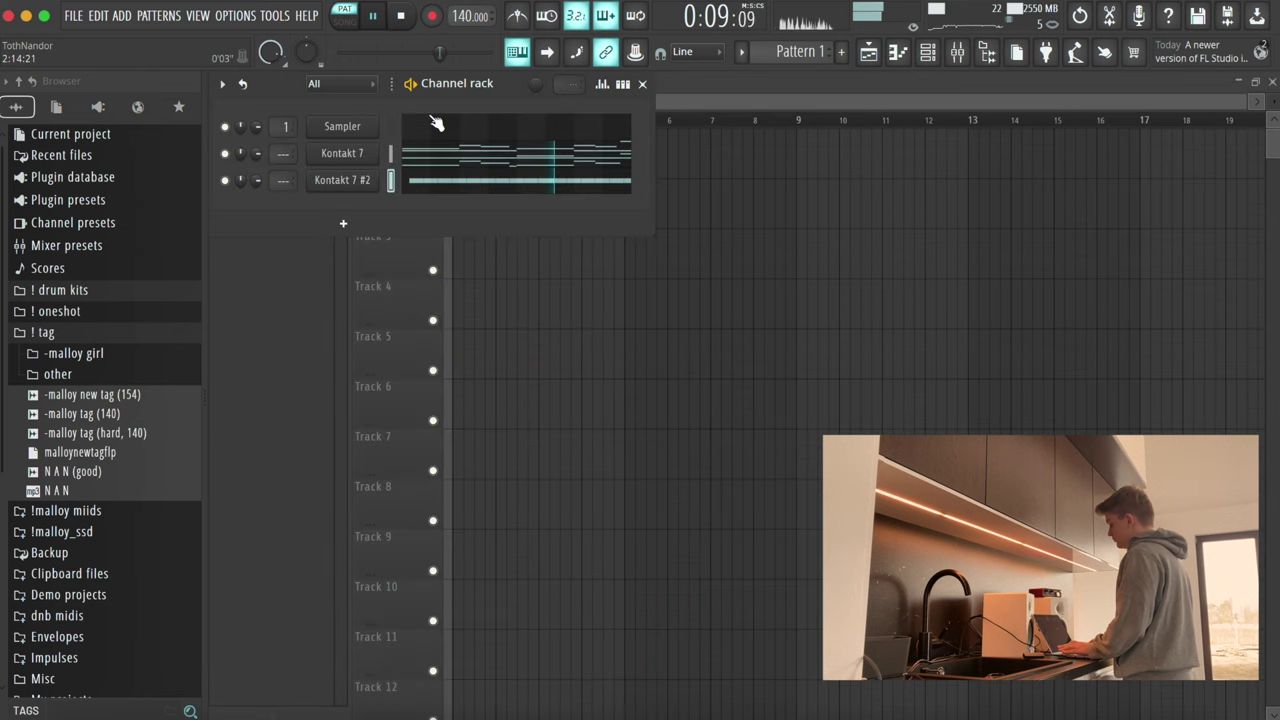
Step: Add a row of half-bar C#5 notes from the start of bar 1 through bar 8 for Kontakt 7 #2
right_click(366, 190)
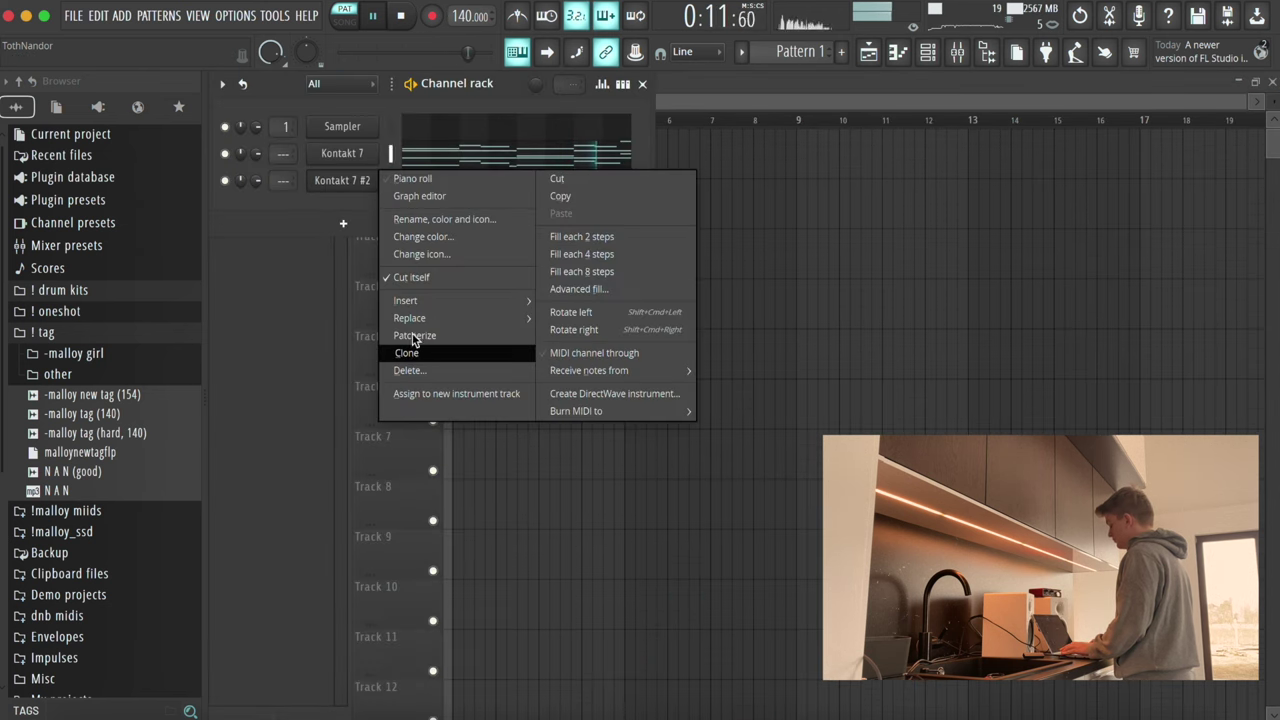
click(413, 178)
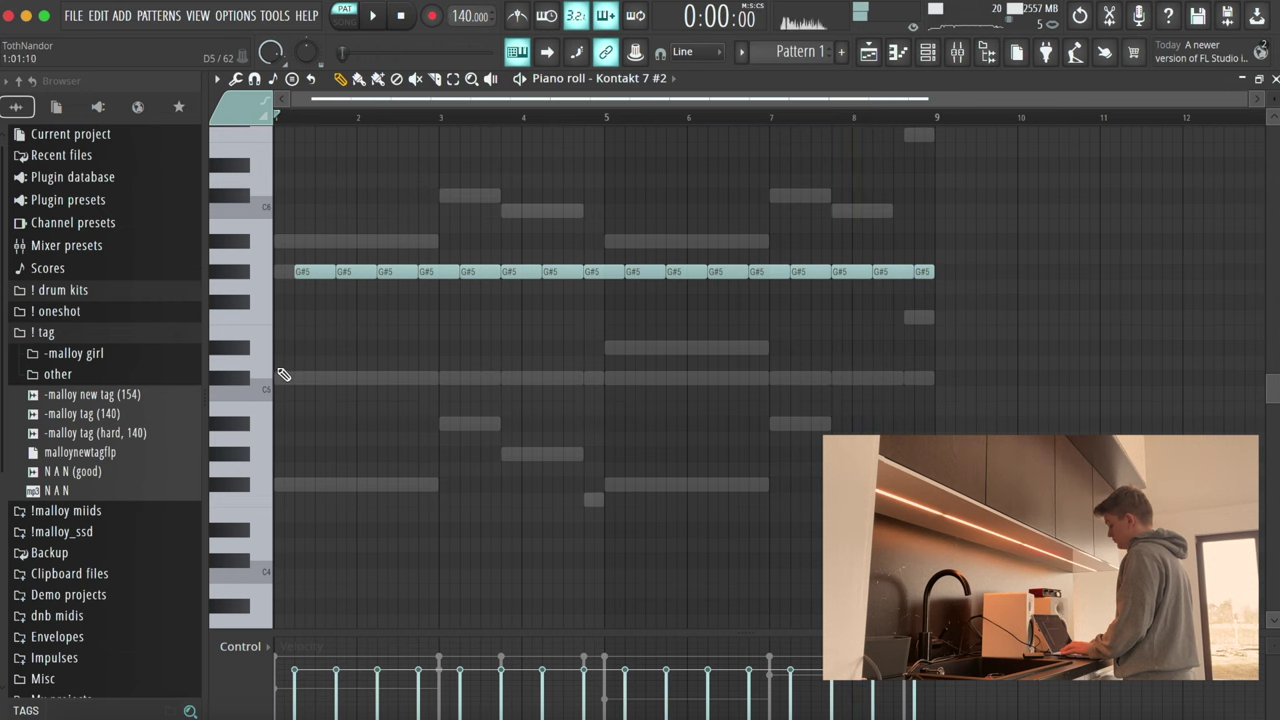
drag(285, 377, 366, 366)
key(super+b)
drag(471, 356, 152, 382)
key(super+b)
drag(826, 370, 250, 388)
key(super+b)
super+click(675, 190)
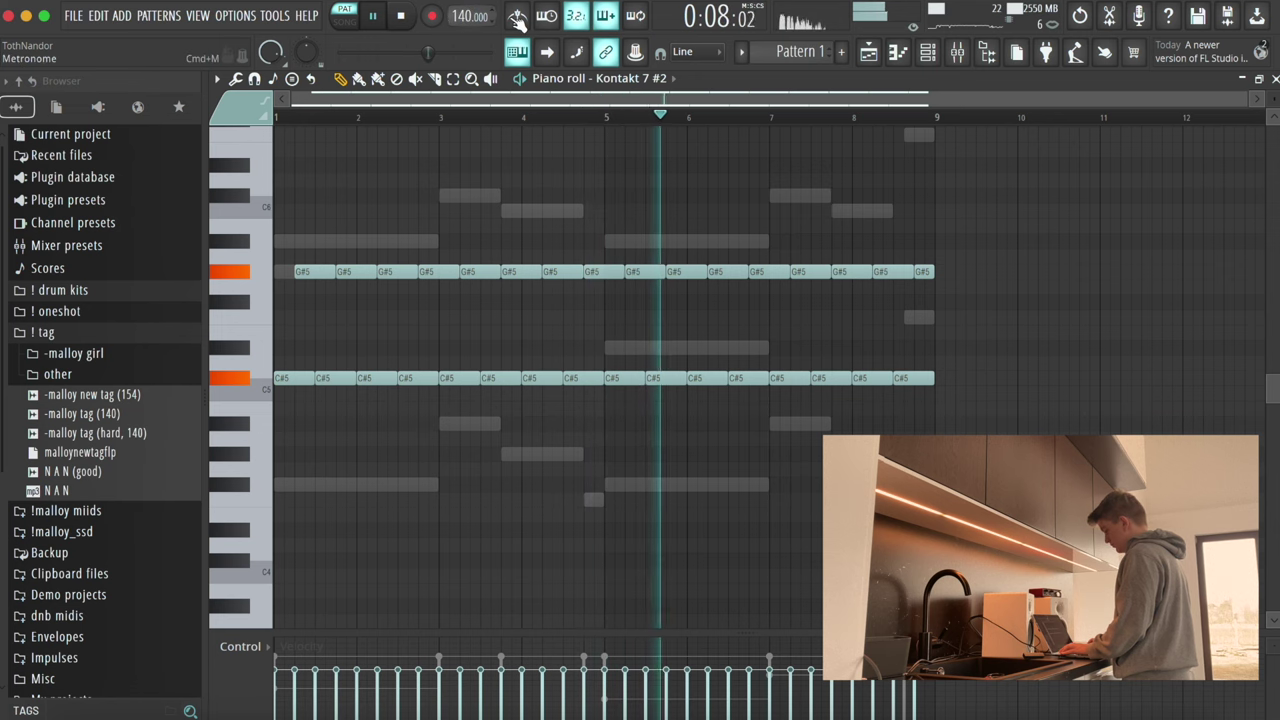
Step: Set the project tempo to 148 BPM while checking it against the metronome, and close the note editor
click(517, 17)
scroll(462, 17, up, 2)
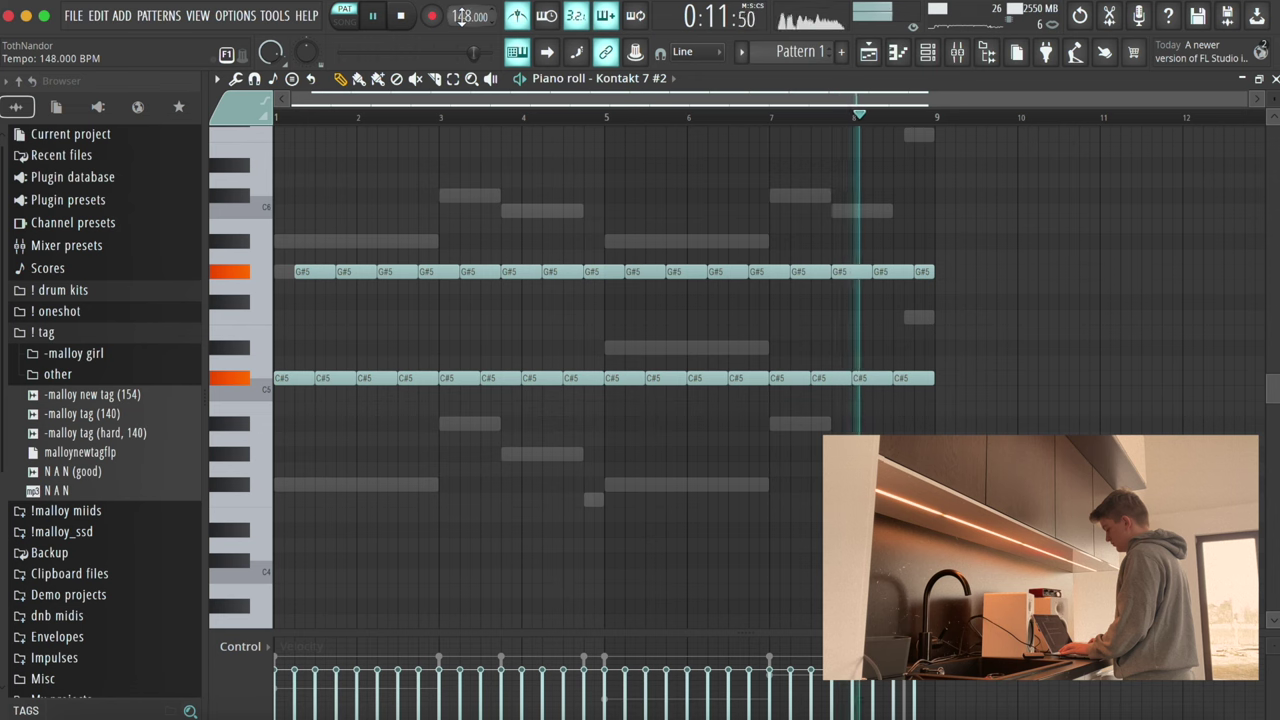
key(Escape)
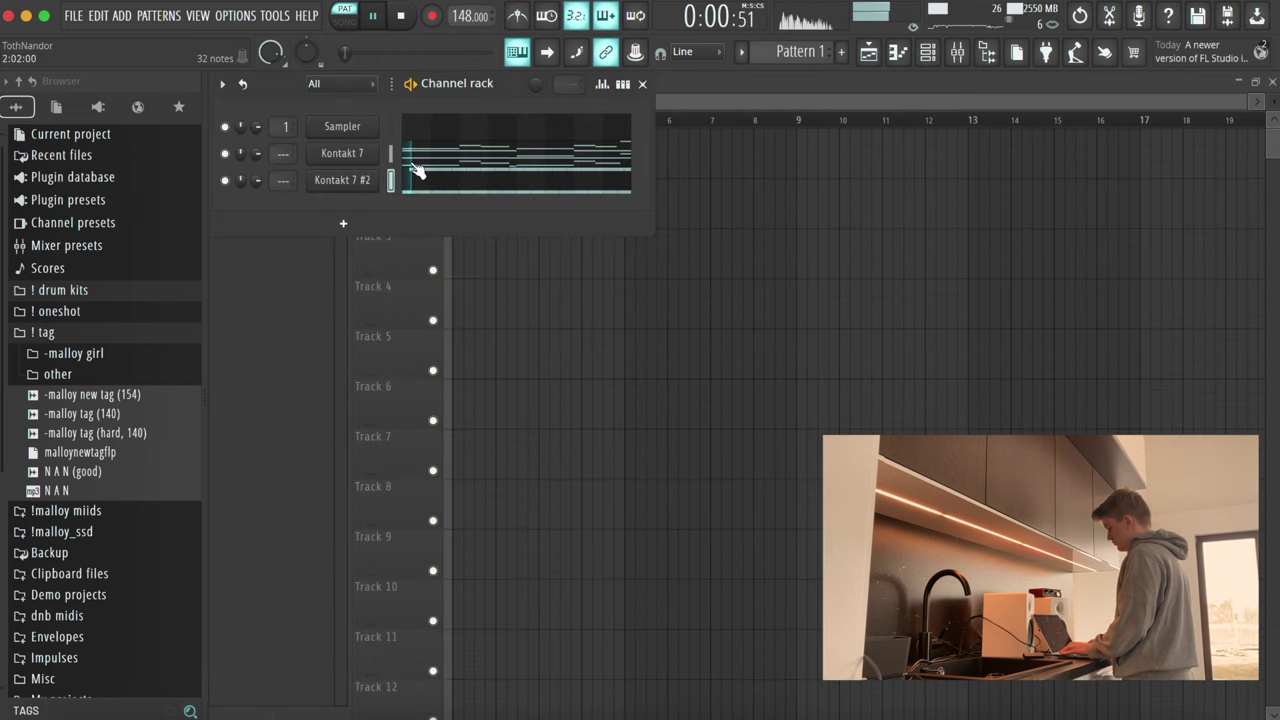
Step: Clone the Kontakt 7 #2 channel and close the new clone's plugin window
right_click(369, 174)
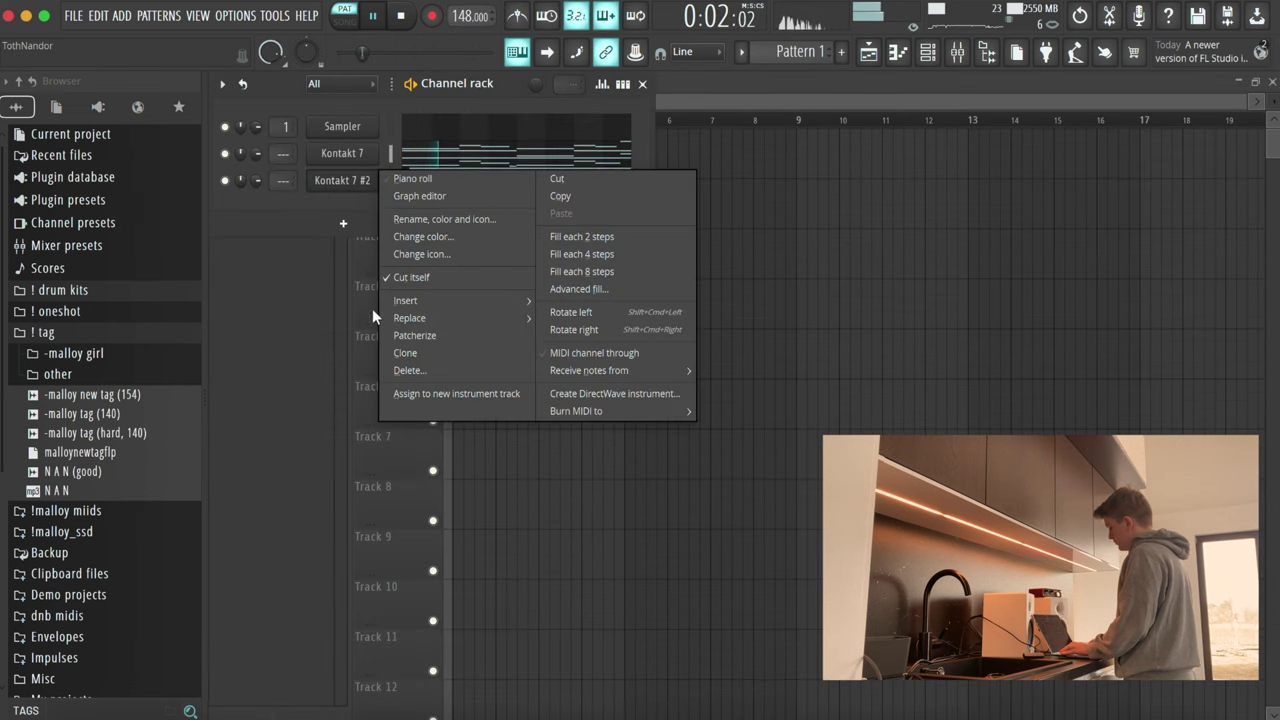
click(406, 352)
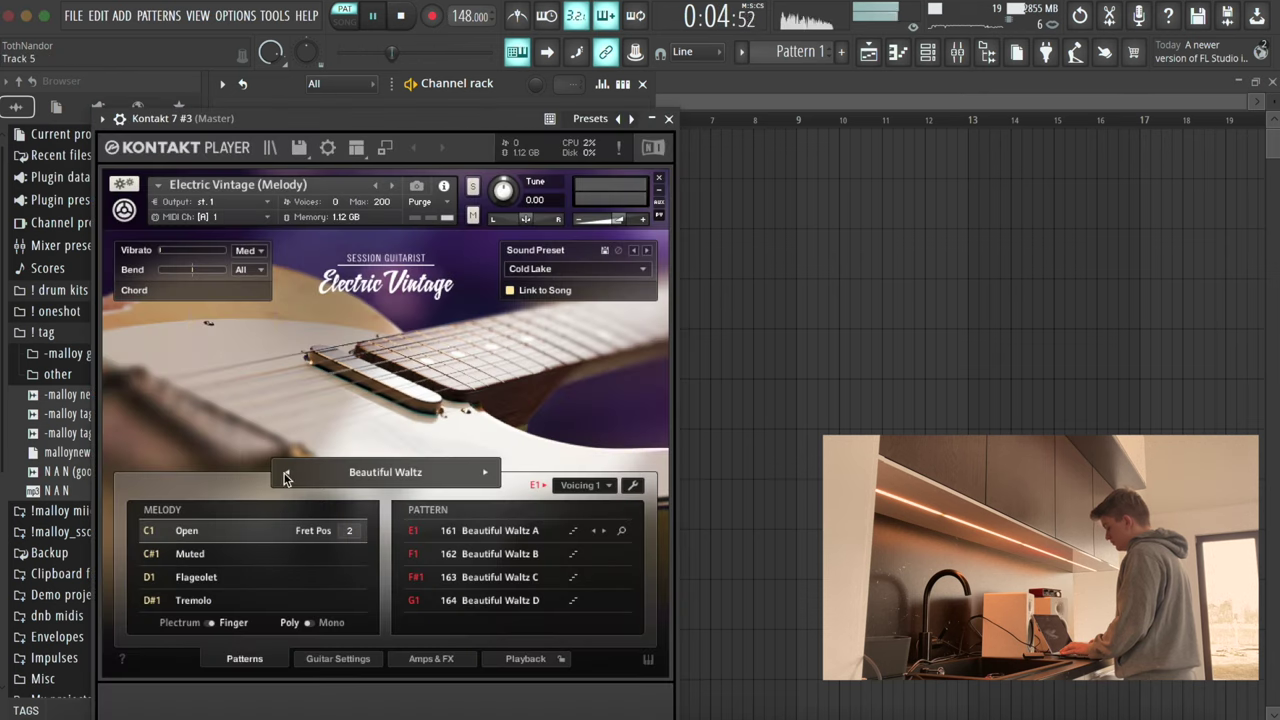
click(669, 119)
Step: Write half-bar C#6, F6, C6 and C#6 notes over bars 1 and 2 for Kontakt 7 #3 and repeat them through bar 8
click(422, 217)
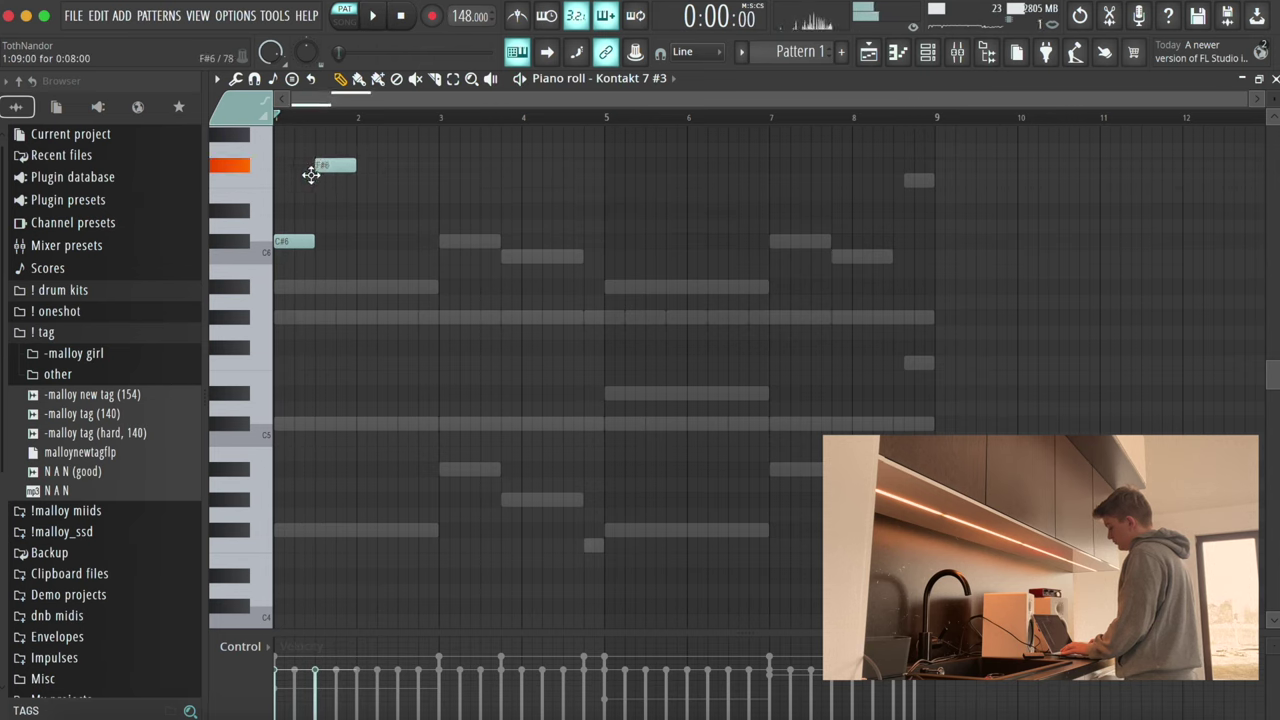
click(366, 256)
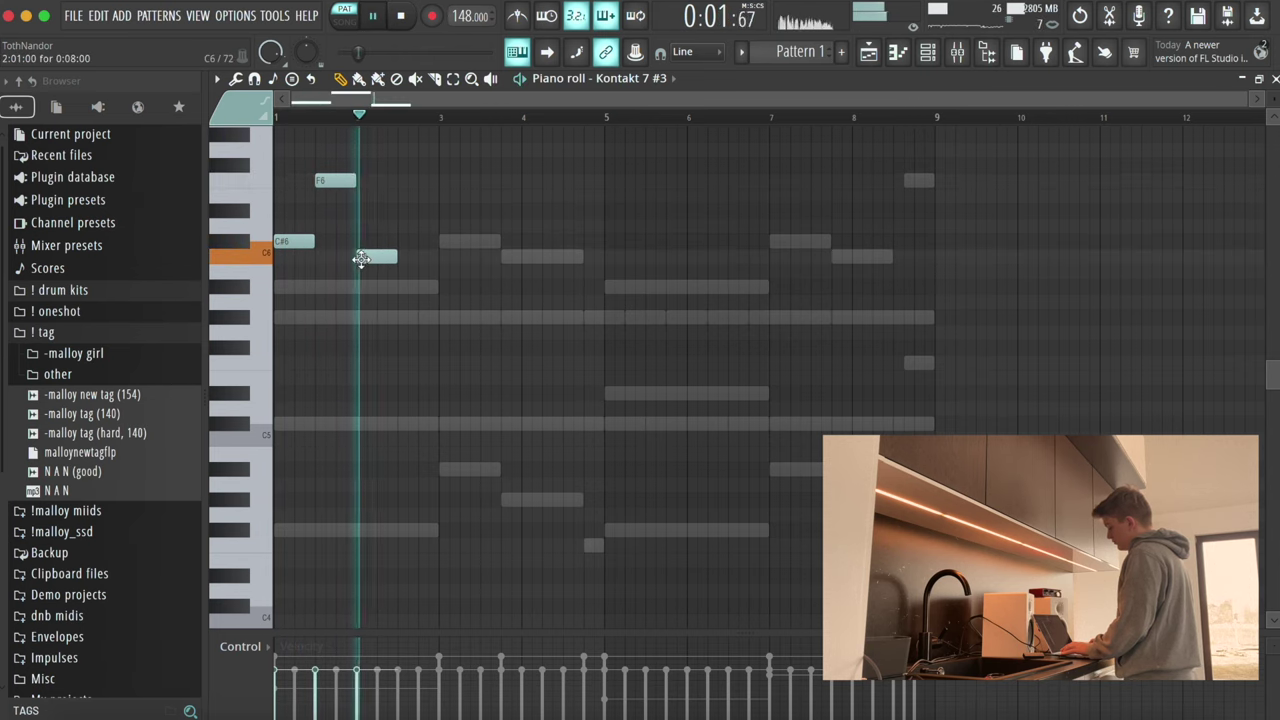
click(402, 241)
key(ctrl+b)
key(ctrl+d)
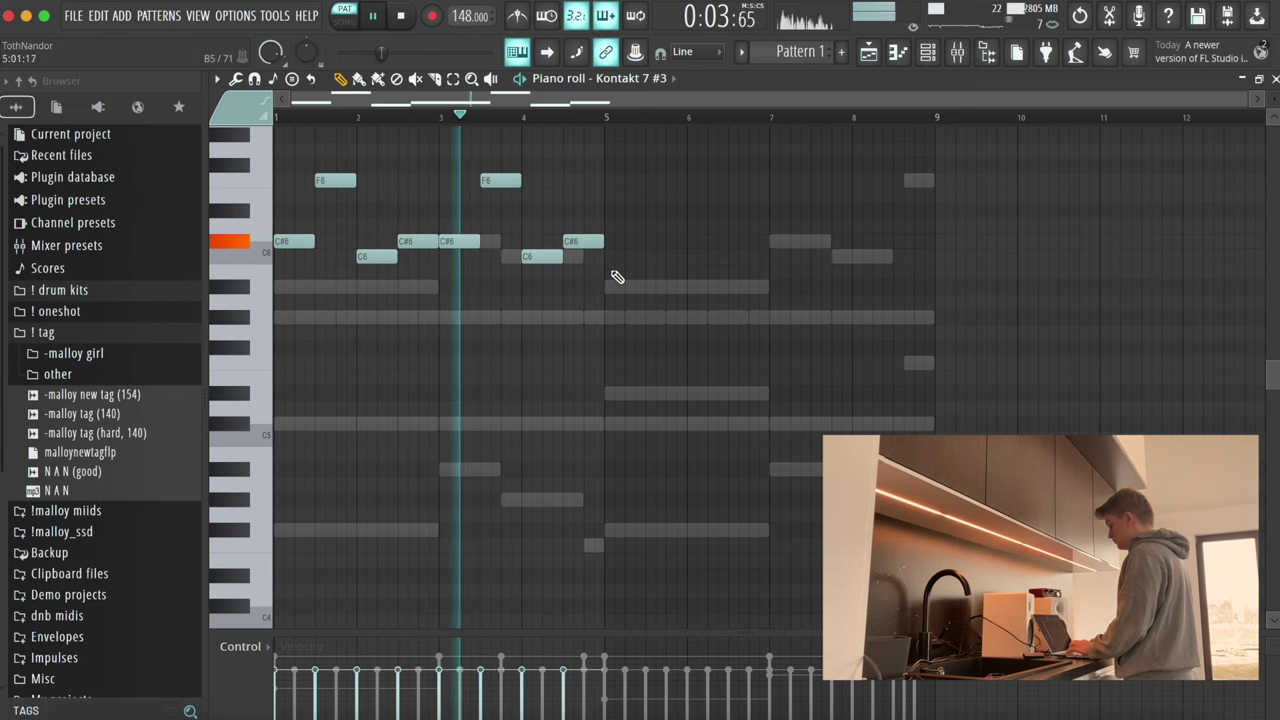
key(ctrl+b)
key(ctrl+d)
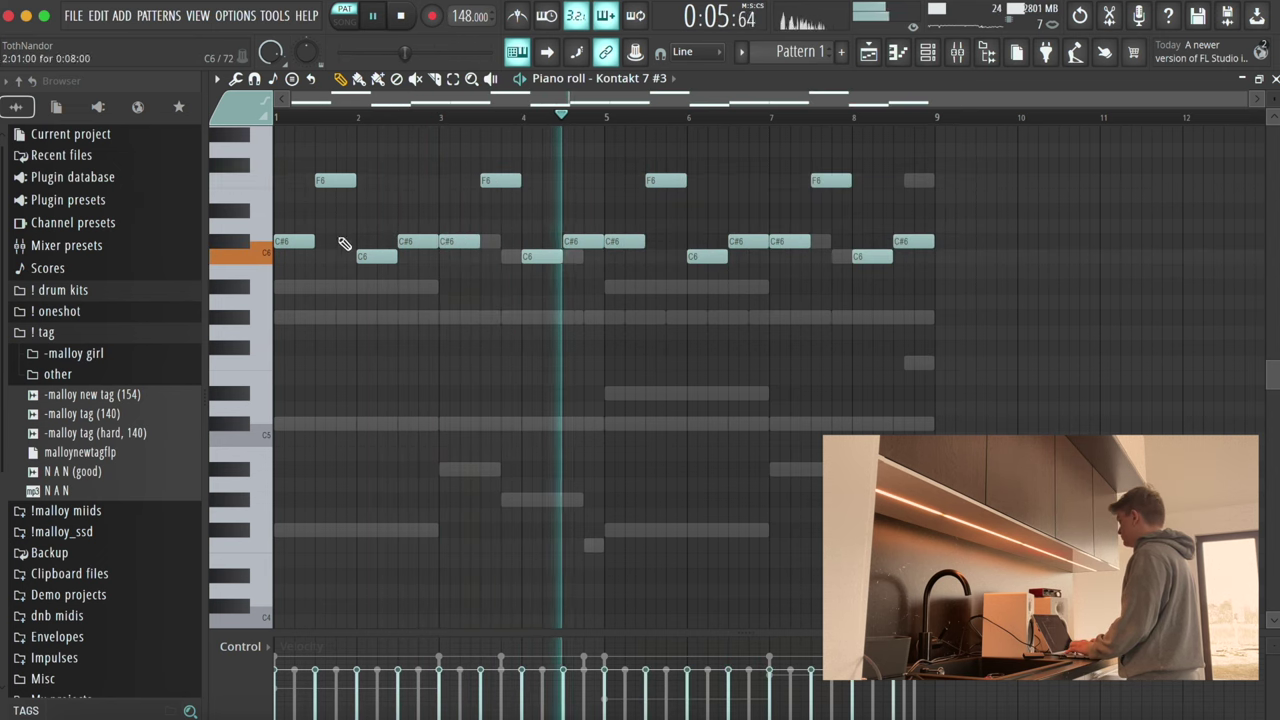
Step: Add four half-bar G#6 notes across bars 1 and 2 above the C#6, F6 and C6 pattern
key(space)
scroll(320, 170, up, 2)
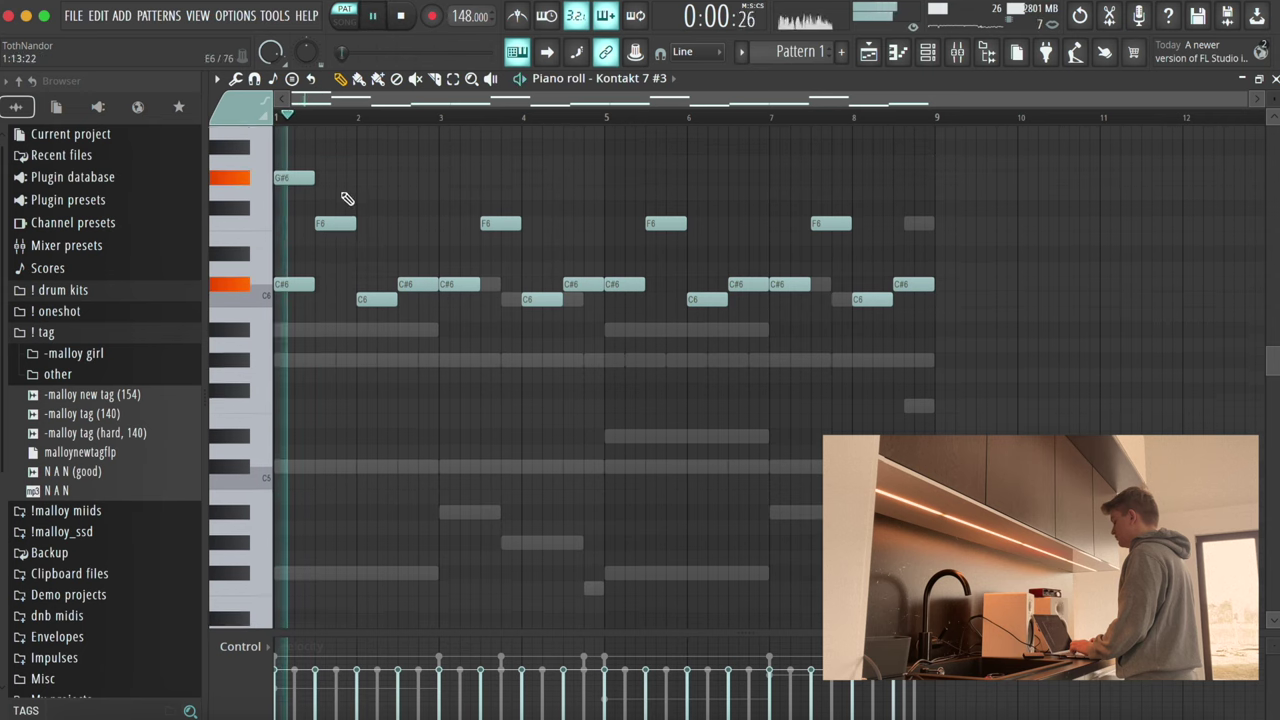
click(320, 258)
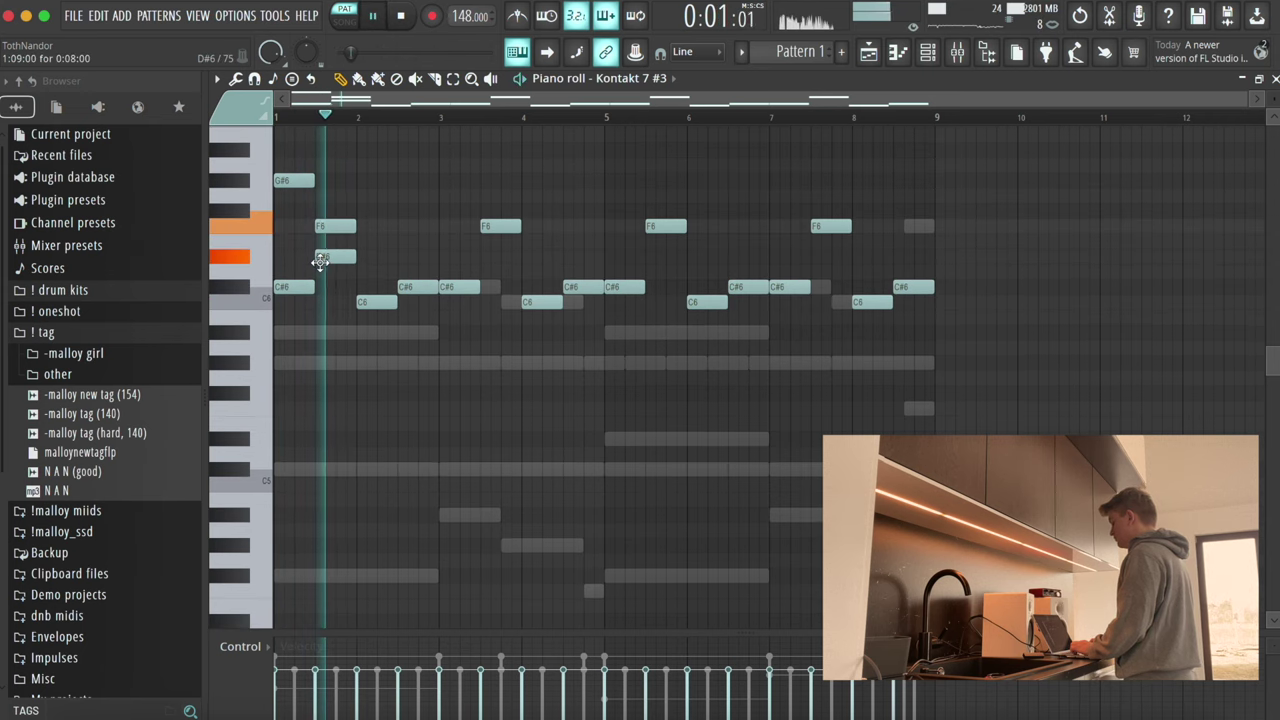
key(space)
drag(322, 259, 314, 191)
key(ctrl+b)
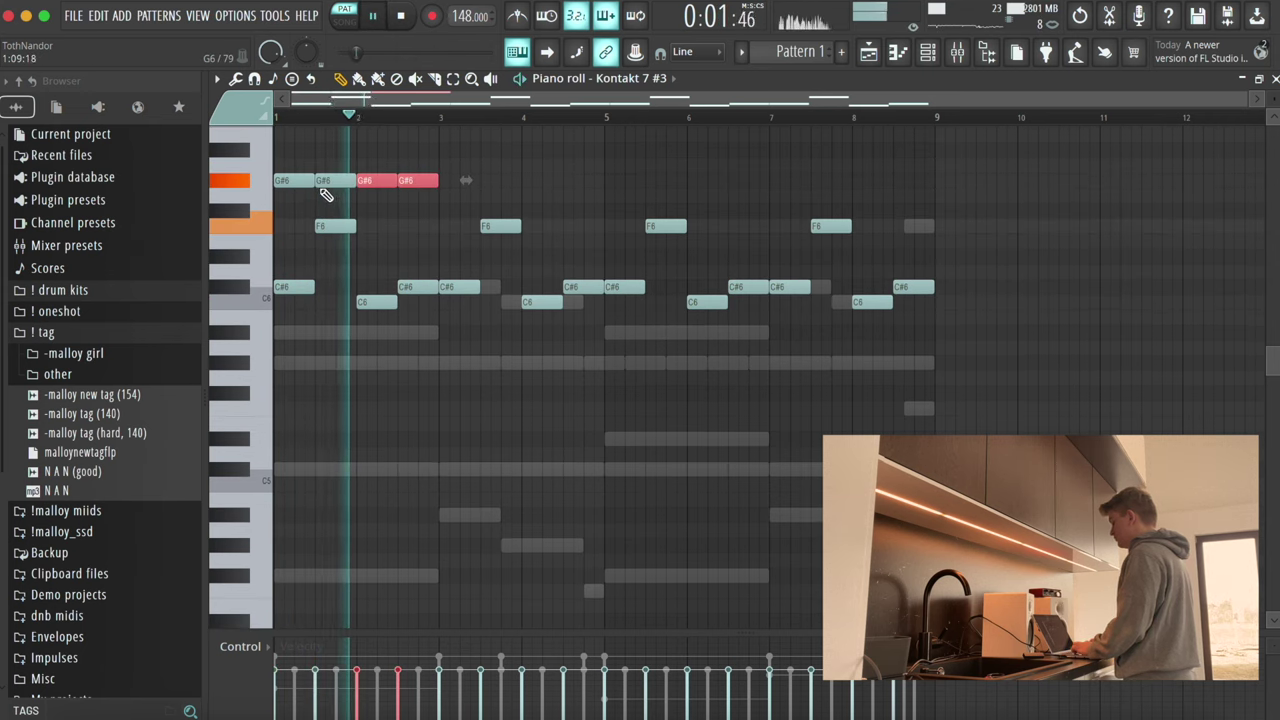
Step: Add two half-bar C#7 notes in bar 3 and two half-bar C7 notes in bar 4
scroll(440, 170, up, 2)
click(440, 167)
key(space)
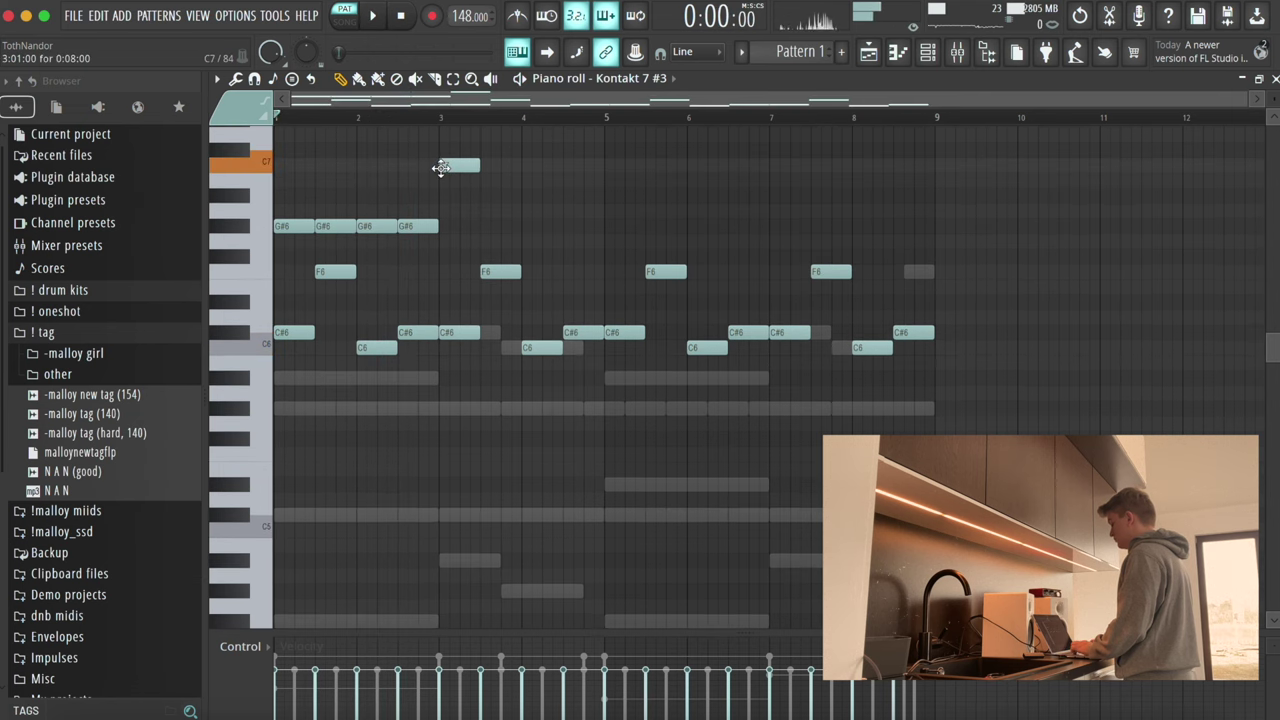
key(space)
key(ctrl+b)
mouse_move(444, 145)
ctrl+mouse_down()
mouse_move(490, 168)
mouse_move(430, 143)
ctrl+mouse_up()
key(ctrl+b)
drag(543, 152, 540, 168)
key(ctrl+d)
Step: Duplicate the upper G#6, C#7 and C7 line from bars 1–4 into bars 5–8 and close the note editor
ctrl+drag(624, 240, 275, 126)
key(ctrl+b)
key(ctrl+d)
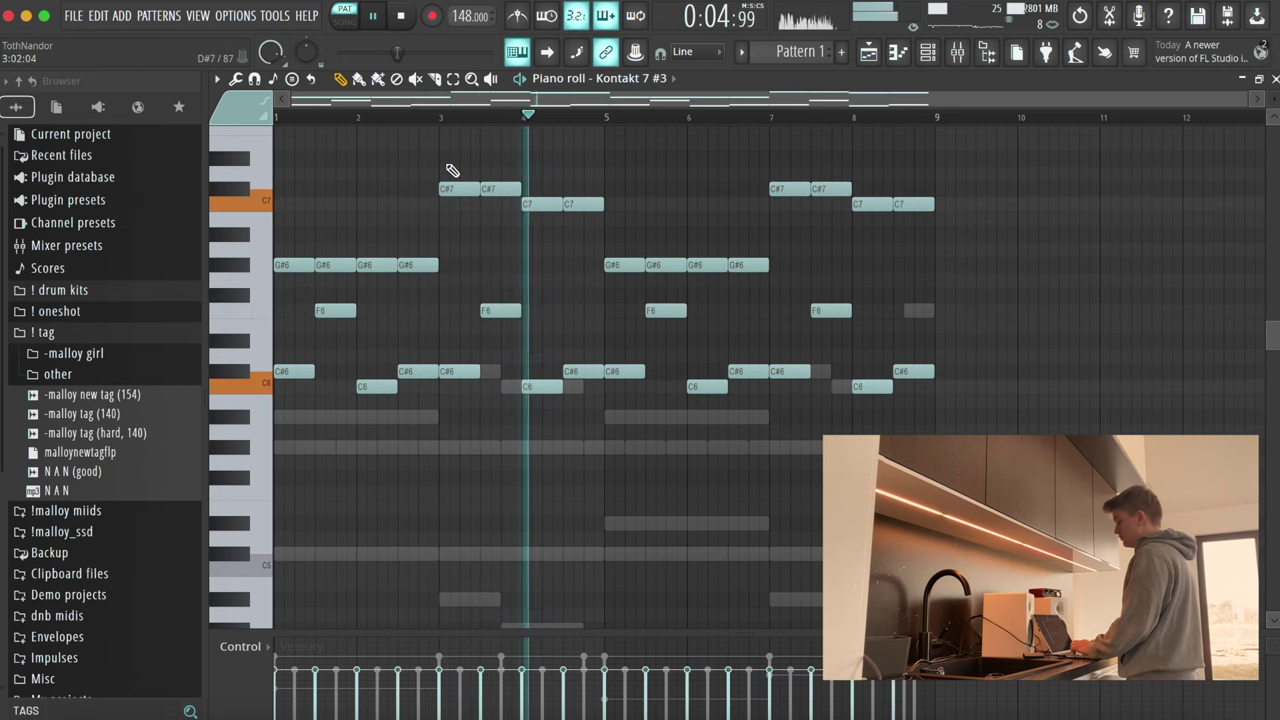
key(F7)
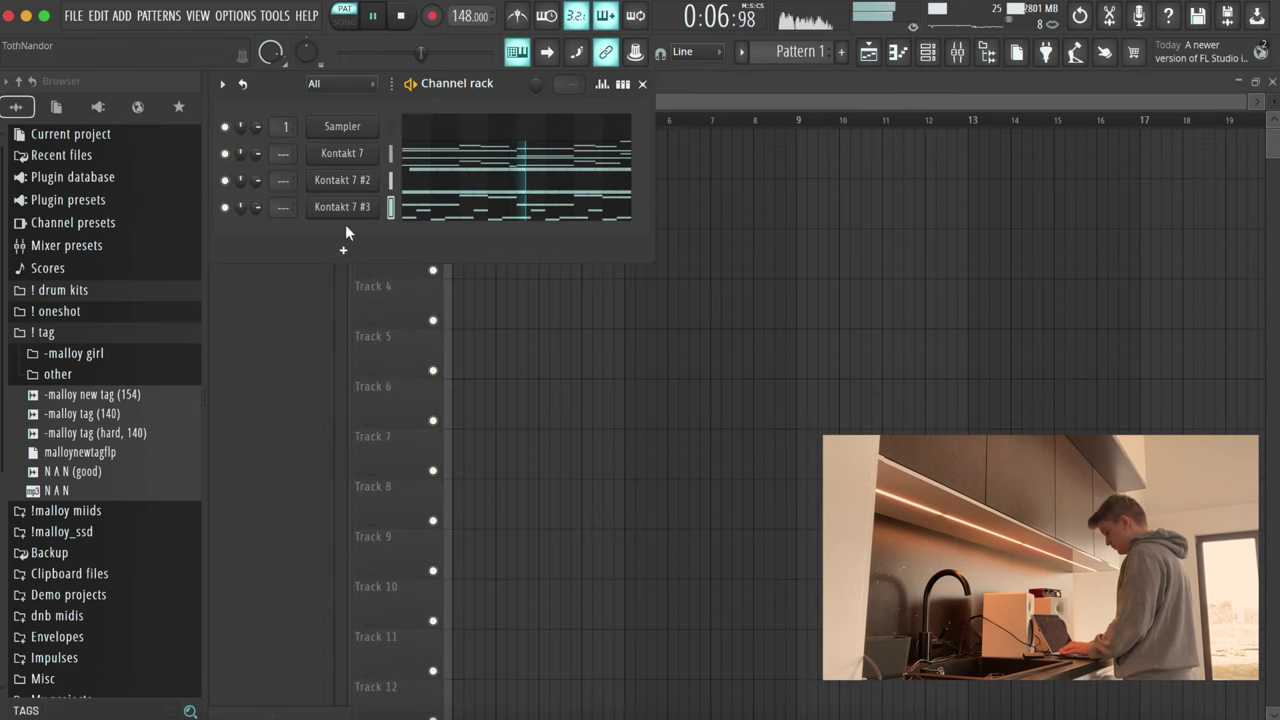
Step: Add a Keyscape channel, load the LA Custom C7 Grand Piano patch, and close its plugin window
click(345, 250)
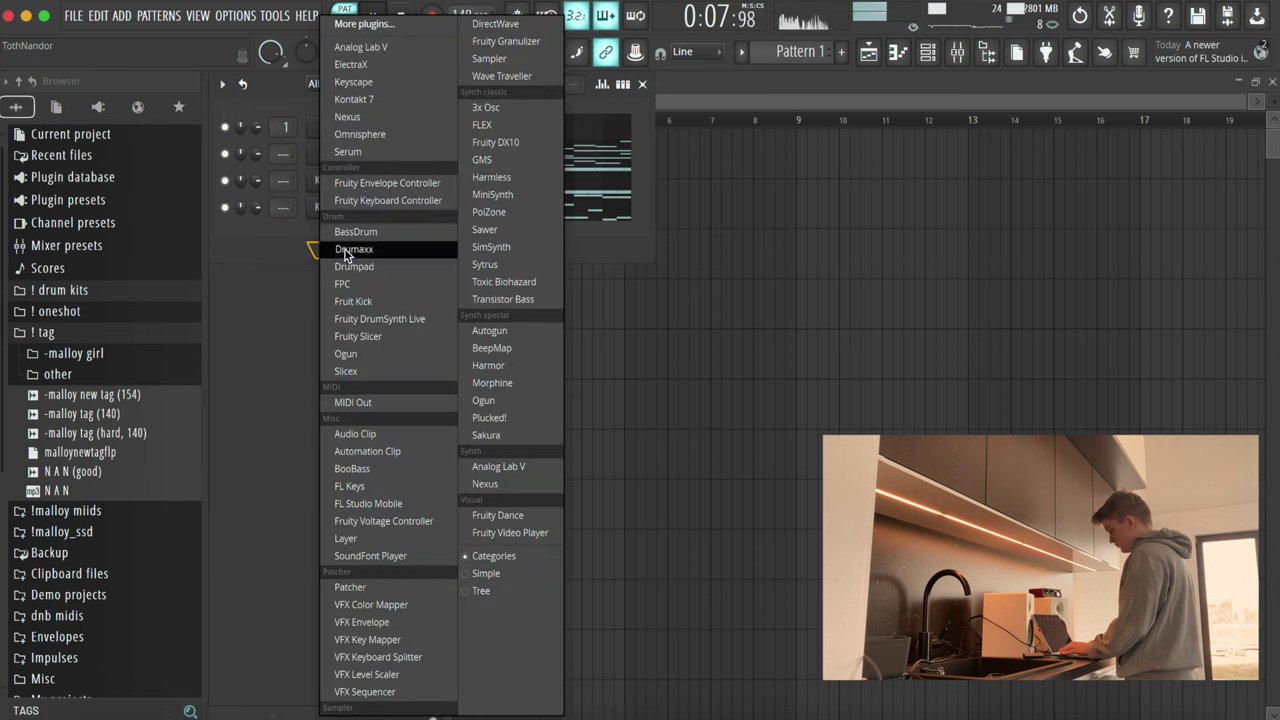
click(360, 84)
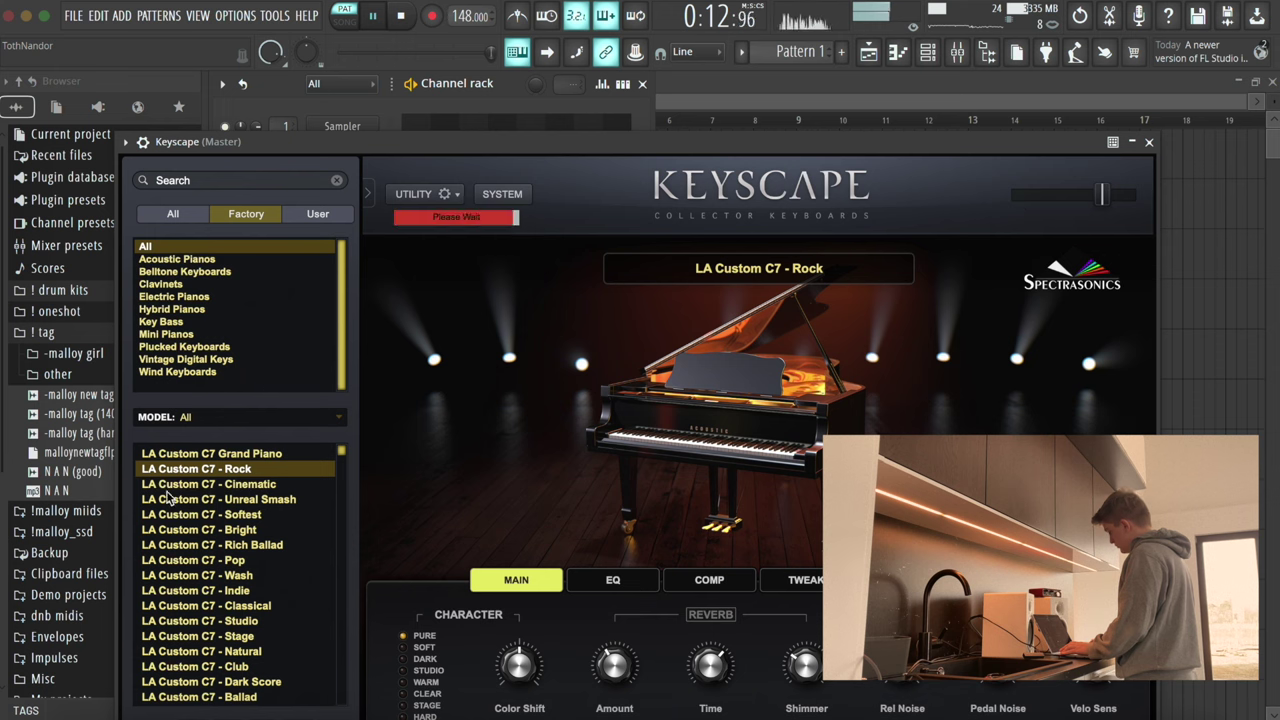
click(210, 454)
click(1149, 142)
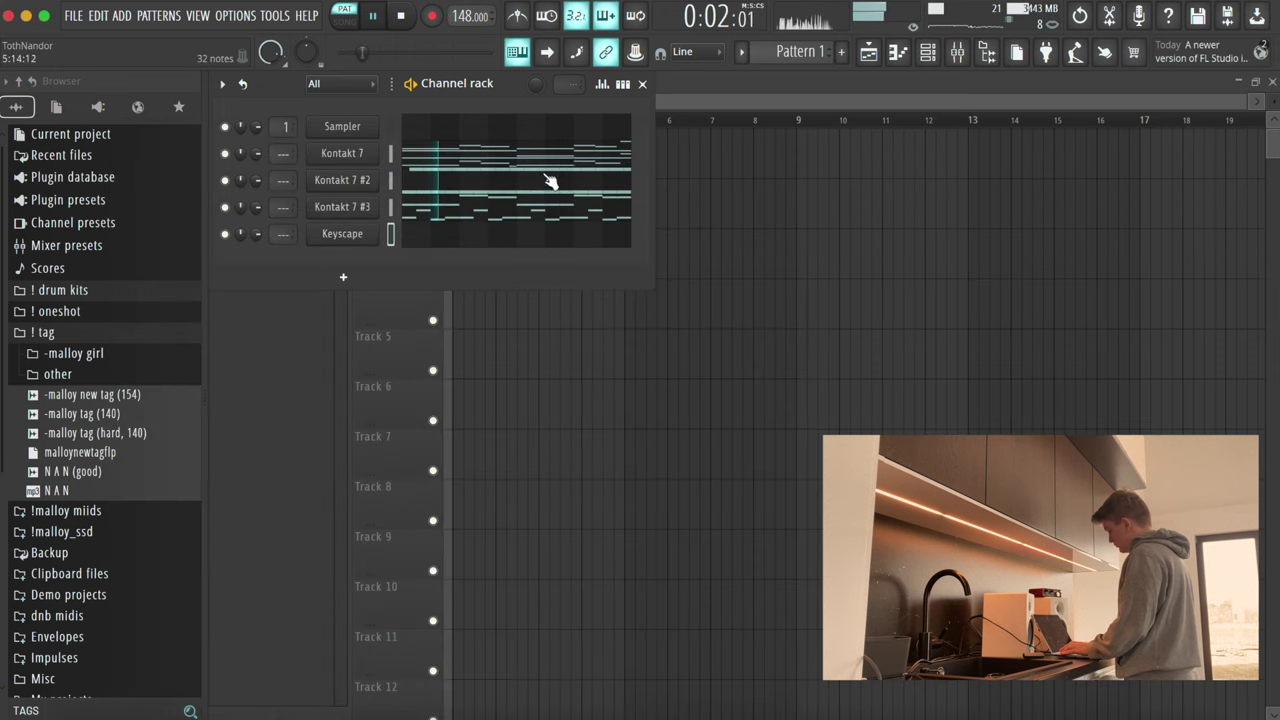
Step: Write a syncopated two-bar Keyscape melody from A#5, G#5, C#6 and C6 notes in bars 1 and 2
key(space)
key(F7)
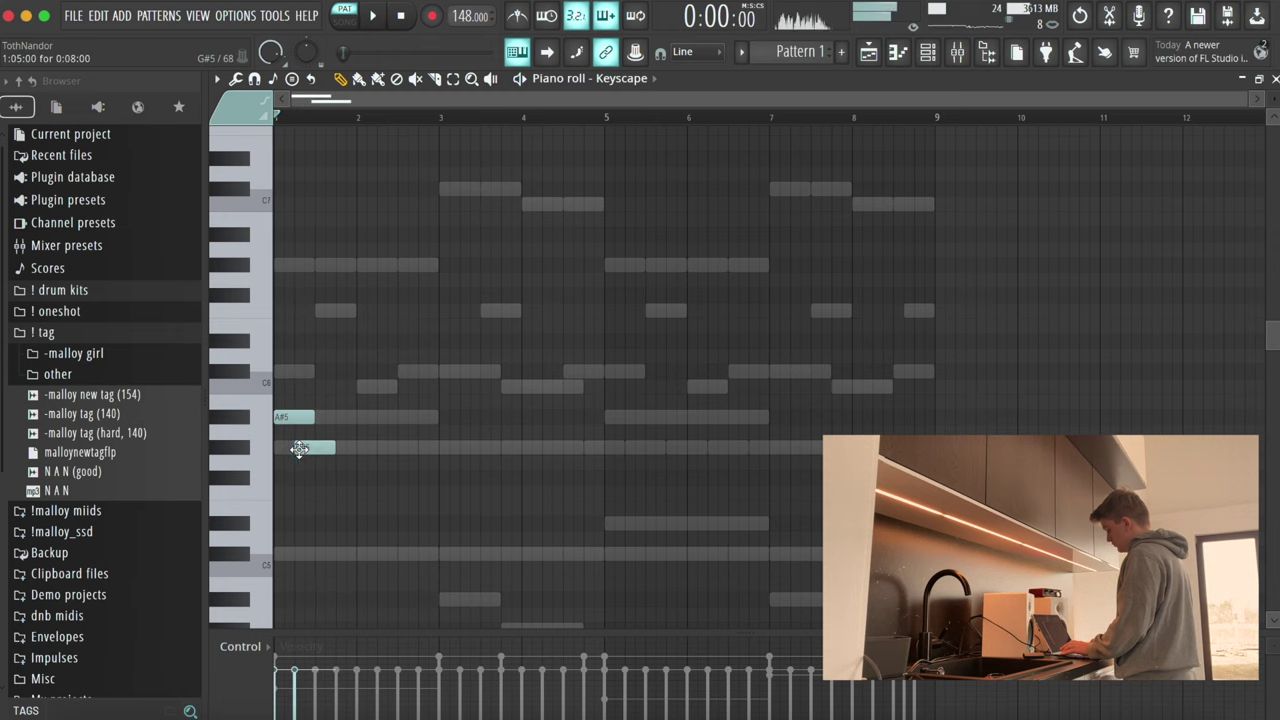
key(space)
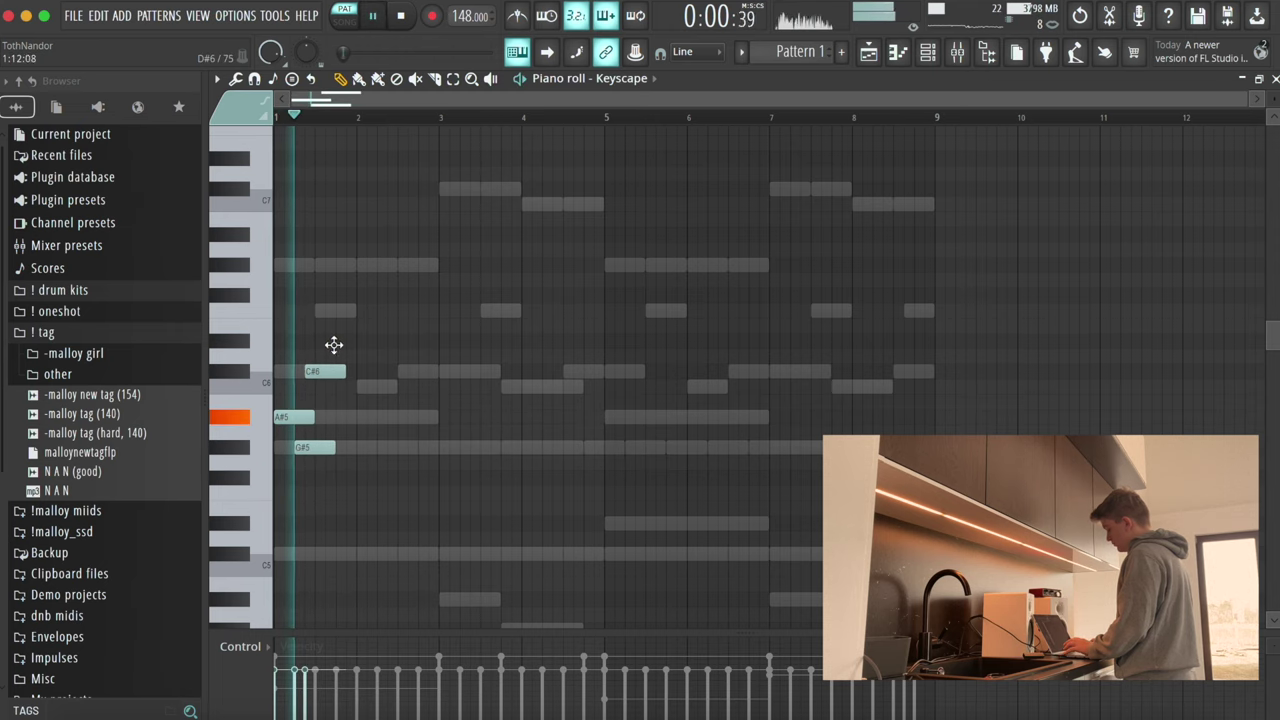
click(331, 417)
drag(331, 417, 333, 447)
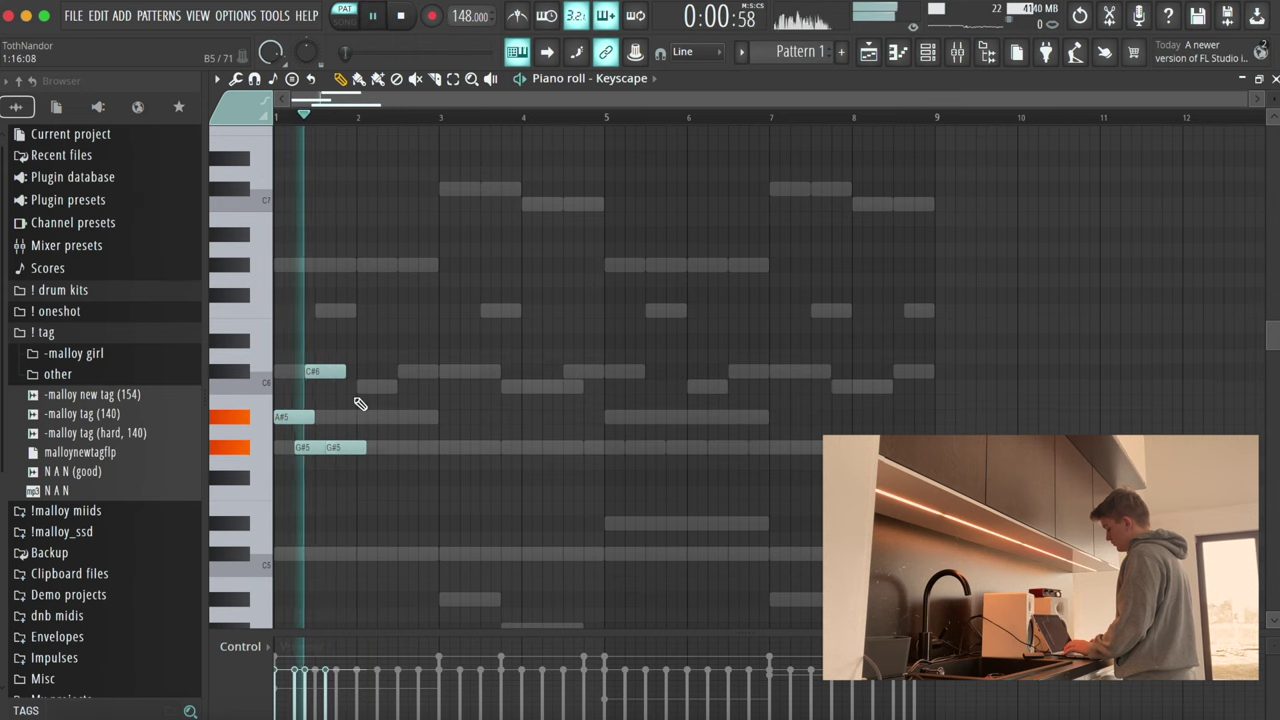
click(358, 417)
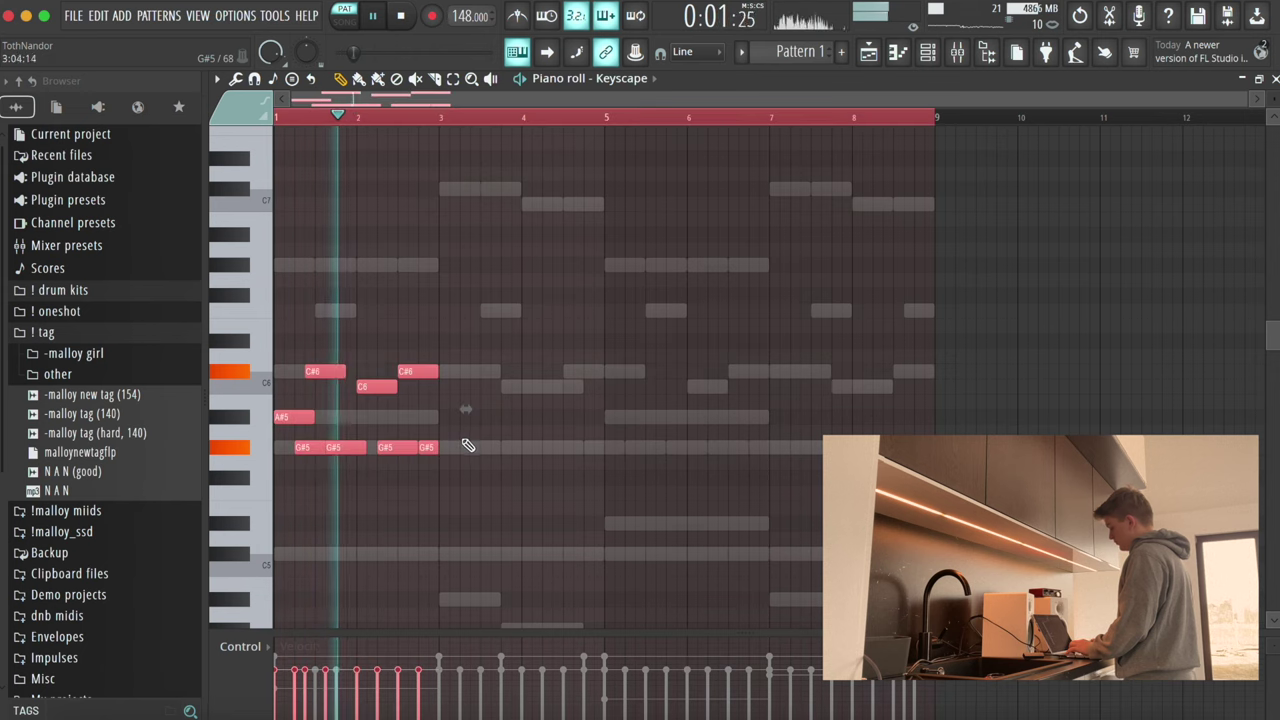
Step: Move the second C#6 in bar 2 earlier and shorten it, and end the phrase on C6 instead of G#5
drag(400, 383, 388, 387)
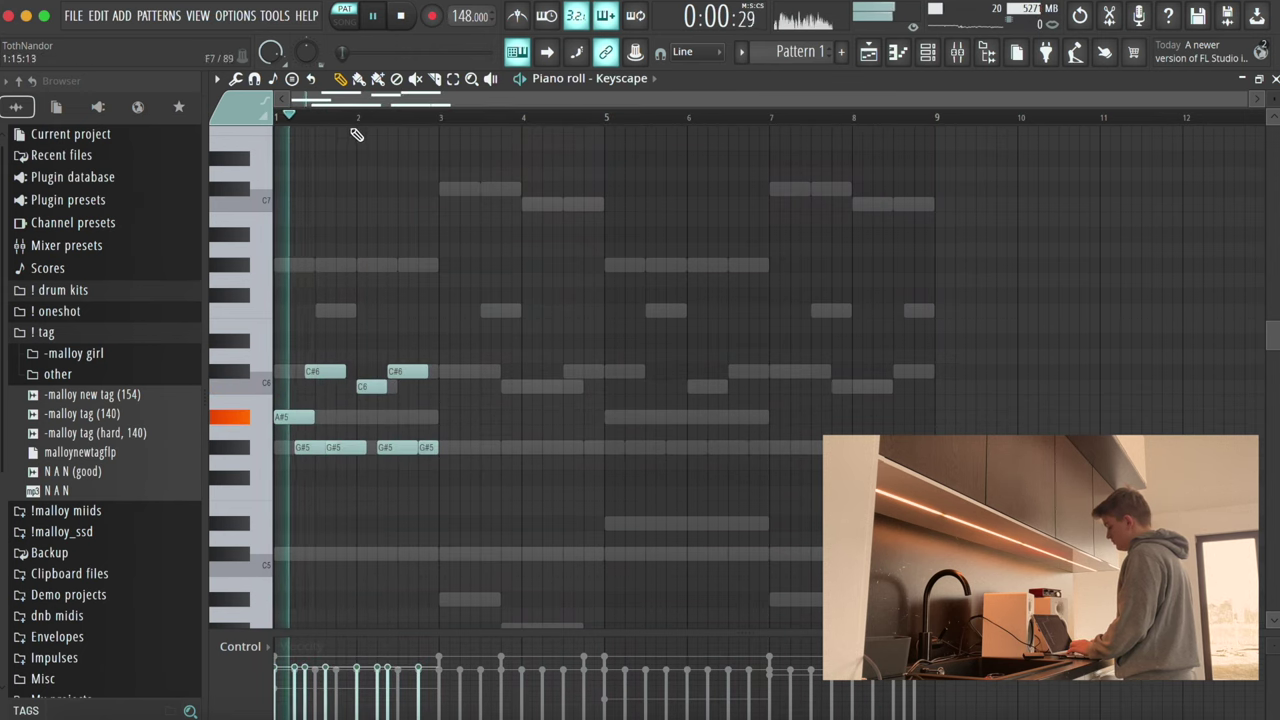
drag(425, 449, 414, 452)
mouse_move(426, 386)
mouse_down()
mouse_move(441, 386)
mouse_move(407, 373)
mouse_up()
Step: Duplicate the two-bar Keyscape melody into bars 3 and 4 and raise the copy's opening note to C6
key(super+b)
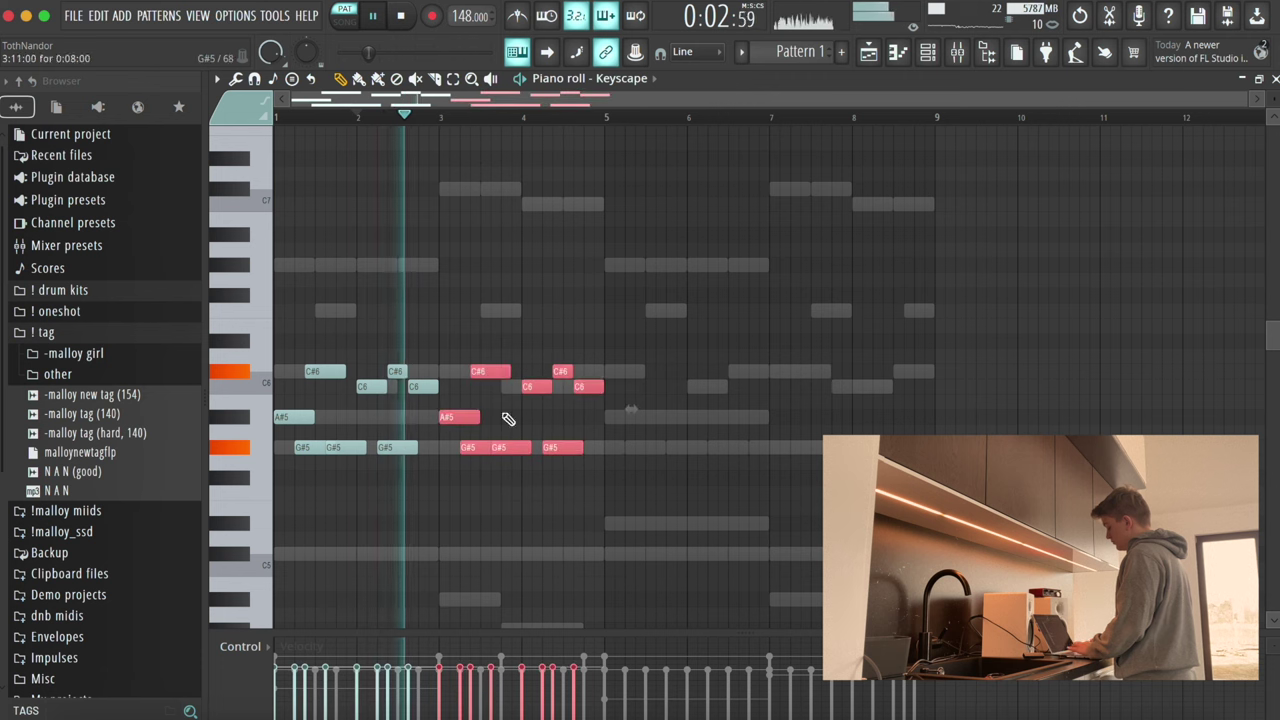
key(super+d)
key(space)
drag(460, 371, 458, 390)
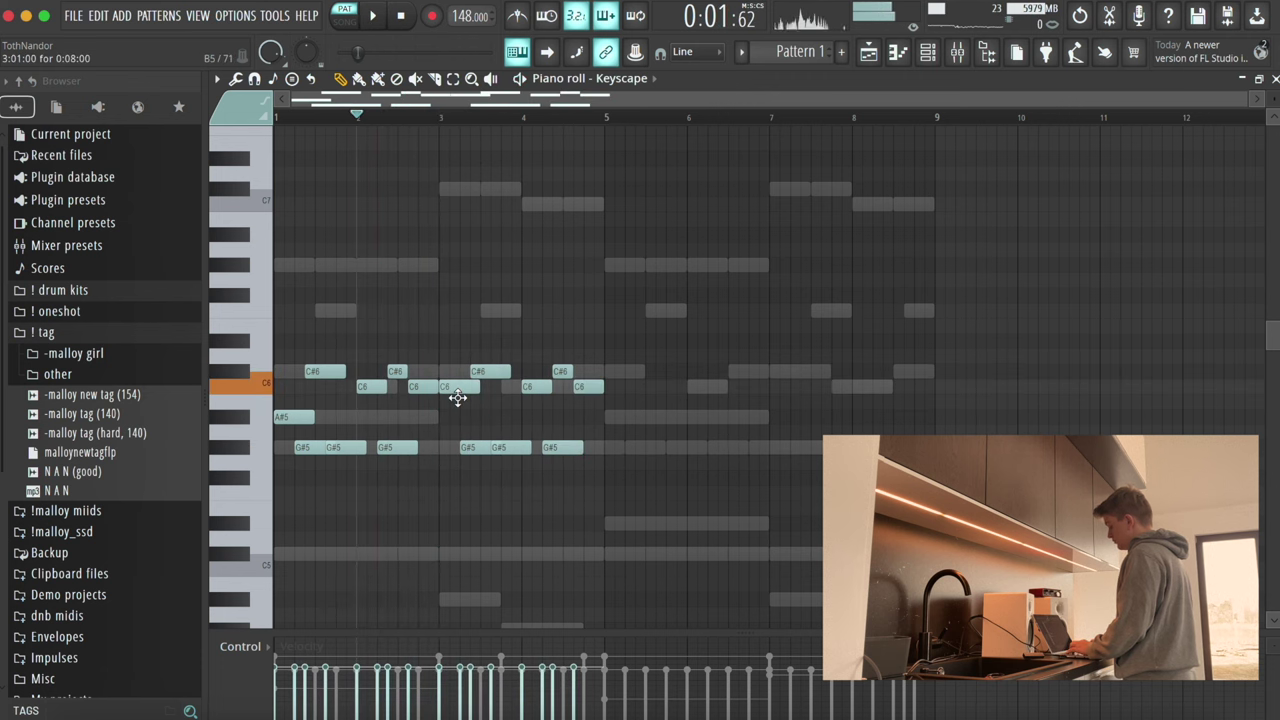
Step: Play back the loop to check the duplicated Keyscape melody against the other parts
key(space)
click(304, 118)
key(F7)
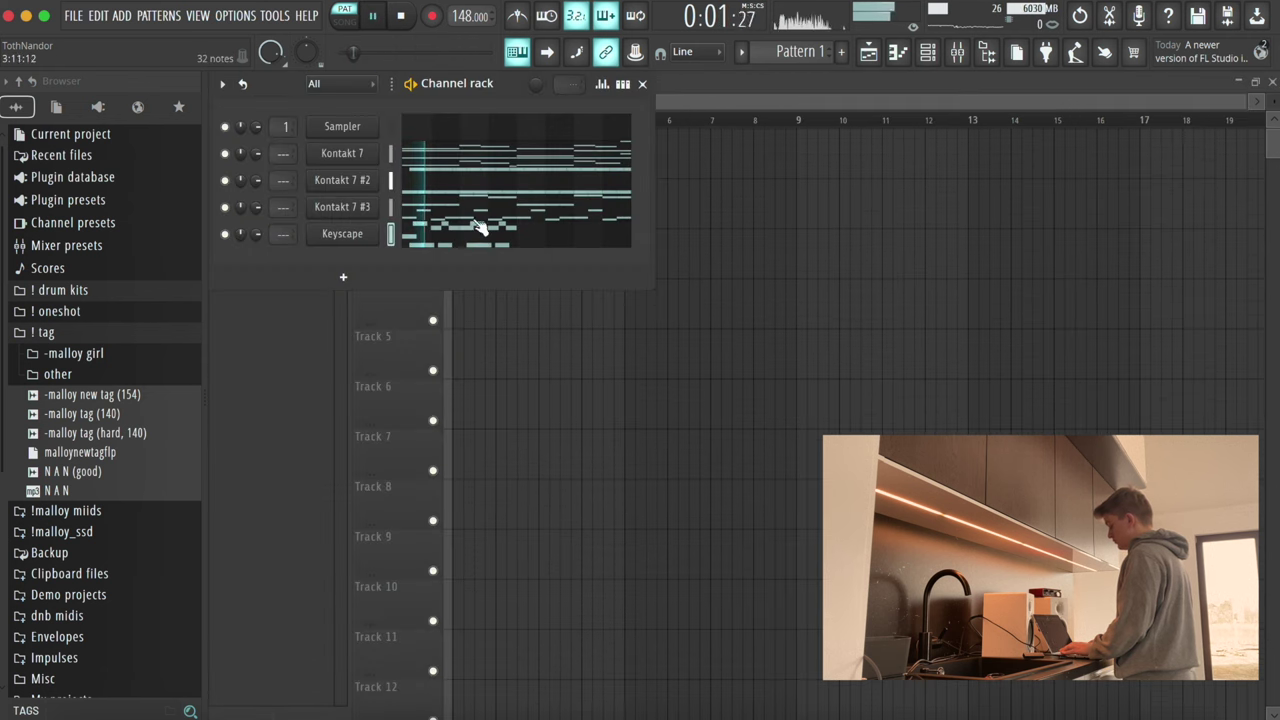
key(space)
click(484, 222)
key(F7)
key(space)
Step: Replace the Keyscape channel's instrument with Kontakt 7, load the Electric Vintage (Melody) guitar, and close its plugin window
right_click(376, 230)
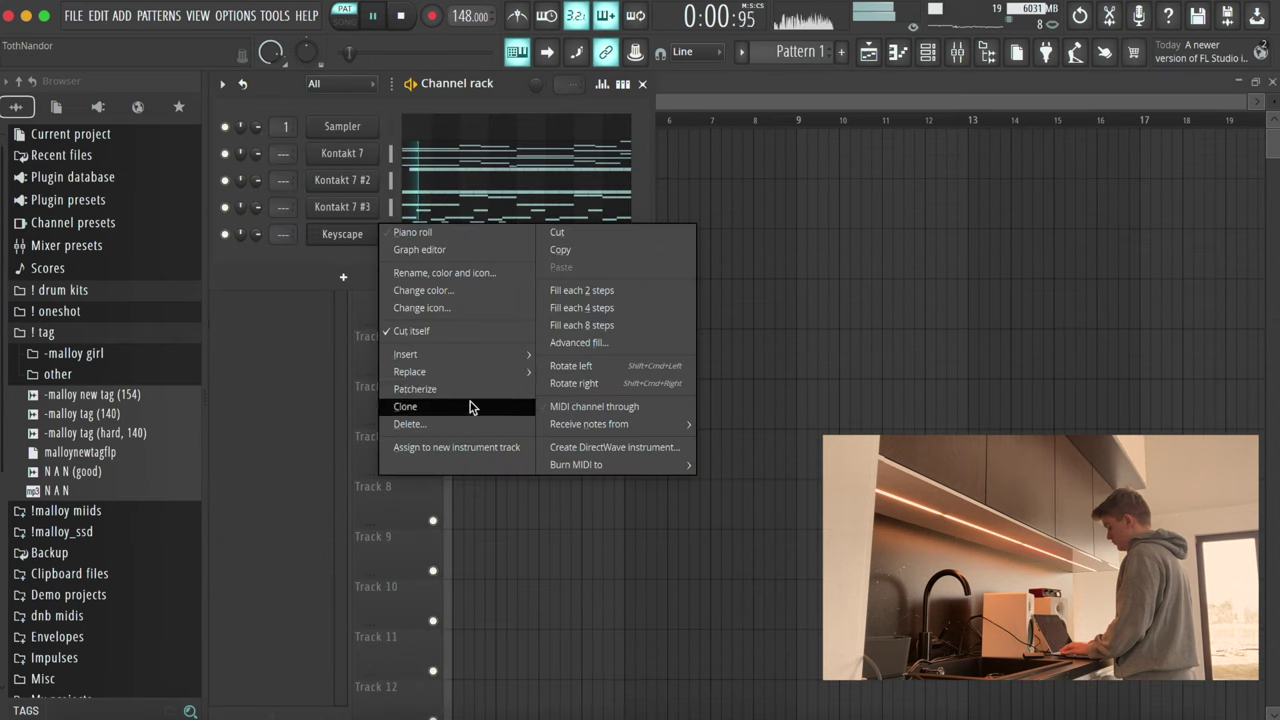
mouse_move(458, 378)
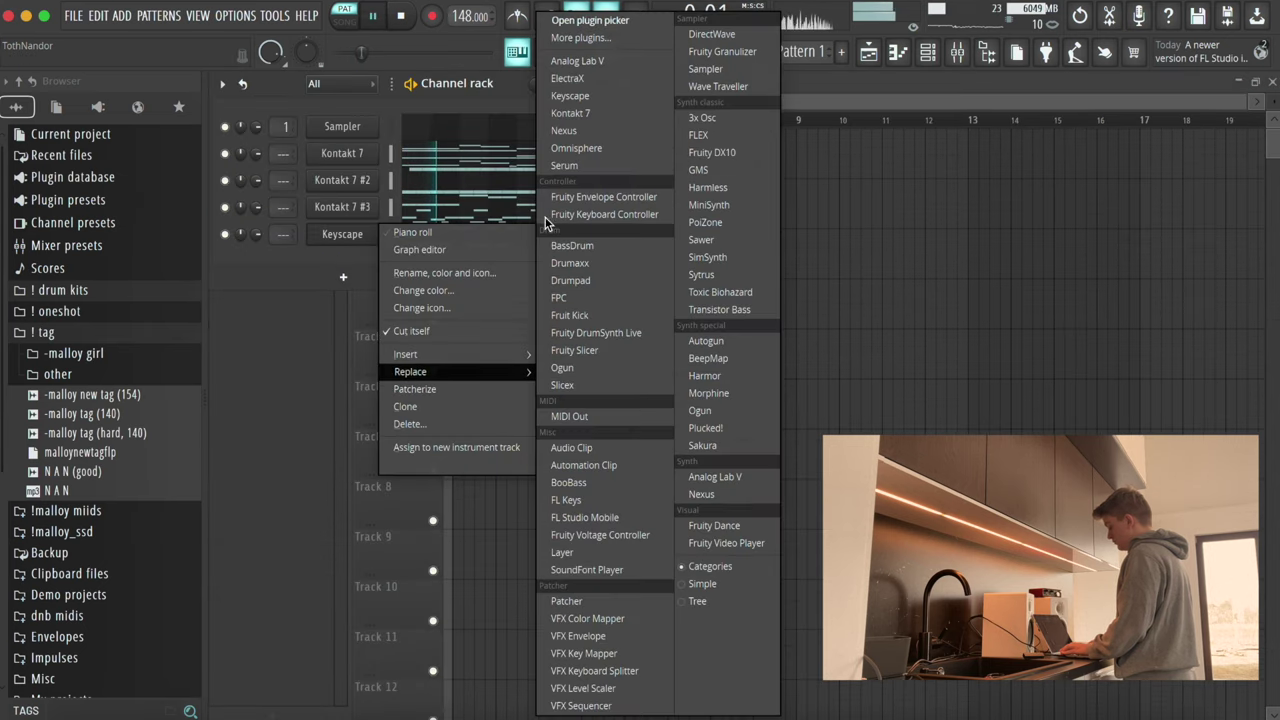
click(578, 115)
click(415, 360)
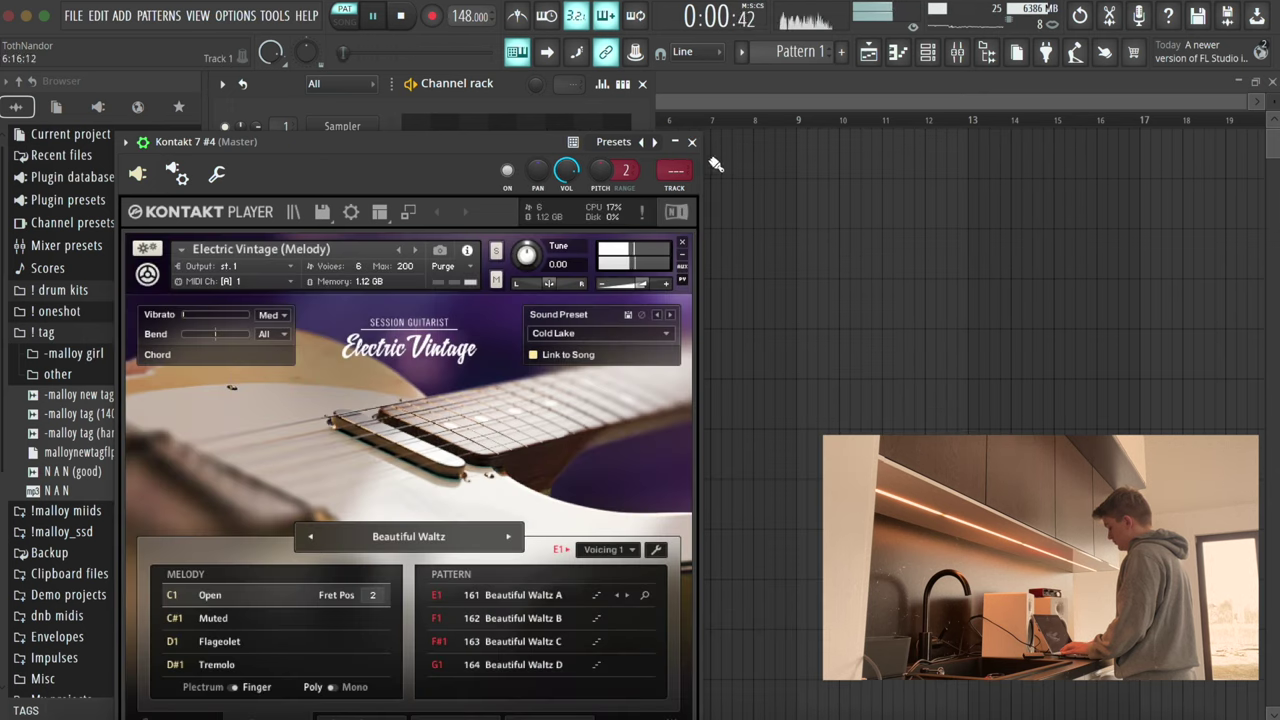
click(691, 142)
Step: Transpose the Kontakt 7 #4 melody down one octave so it runs between G#5 and C#6
click(471, 229)
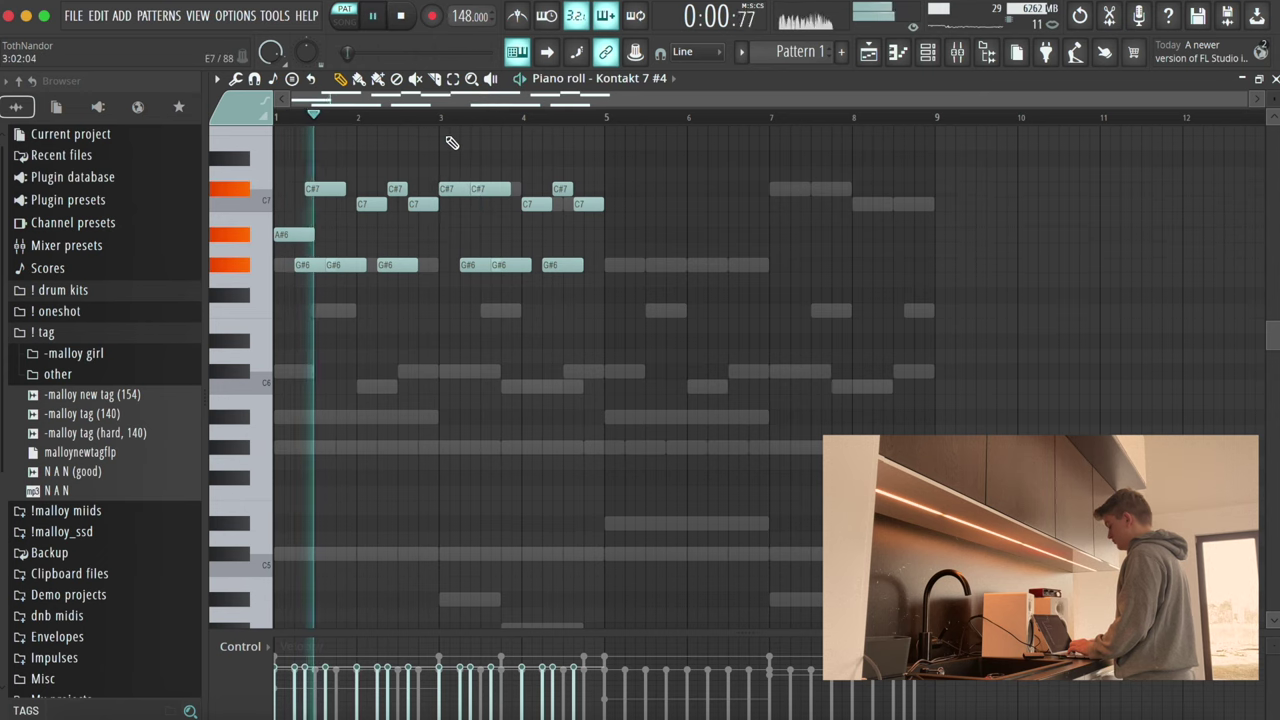
key(space)
key(ctrl+Down)
key(alt+a)
key(Escape)
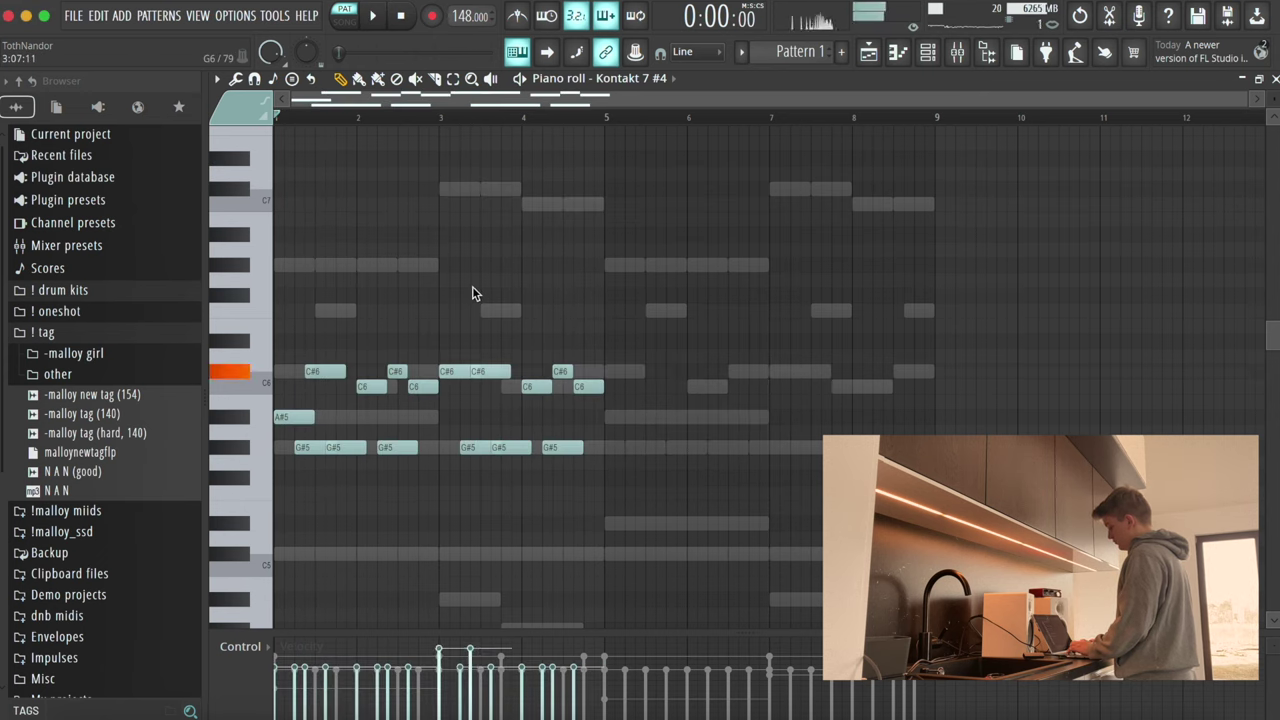
Step: Raise the velocity of all notes in the Kontakt 7 #4 melody and play the part back
key(ctrl+a)
scroll(473, 284, down, 1)
key(space)
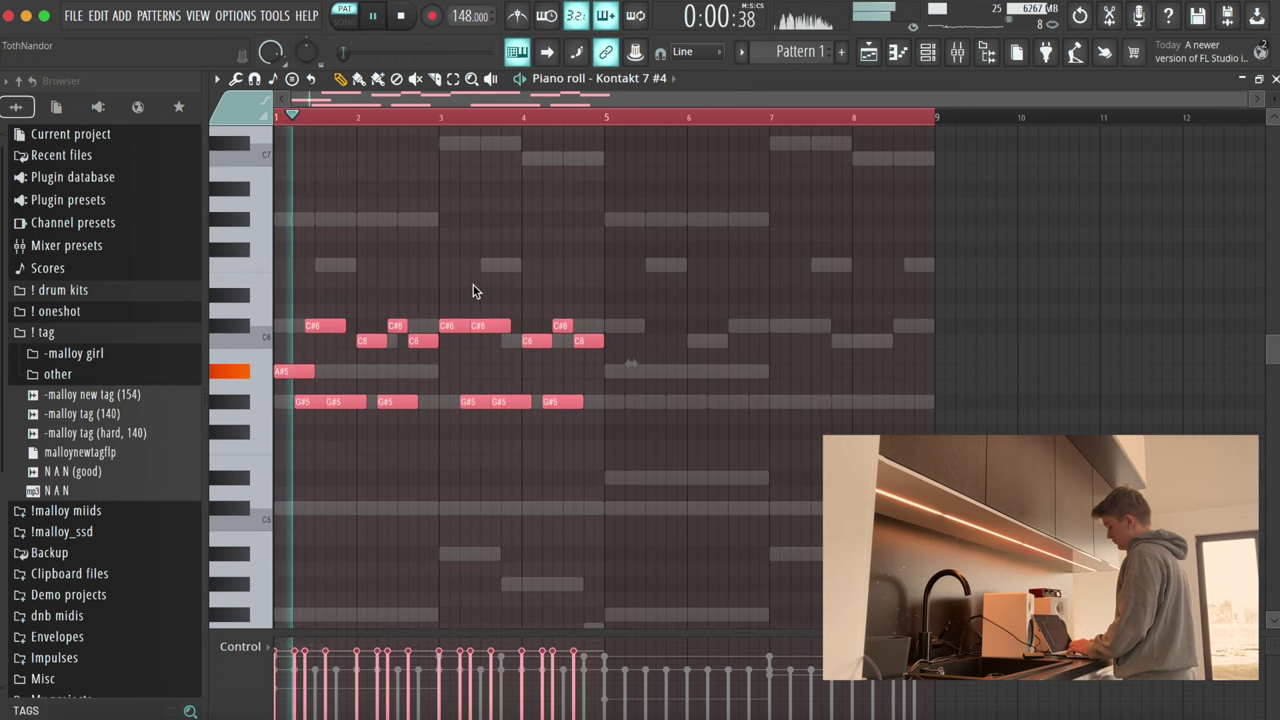
key(ctrl+d)
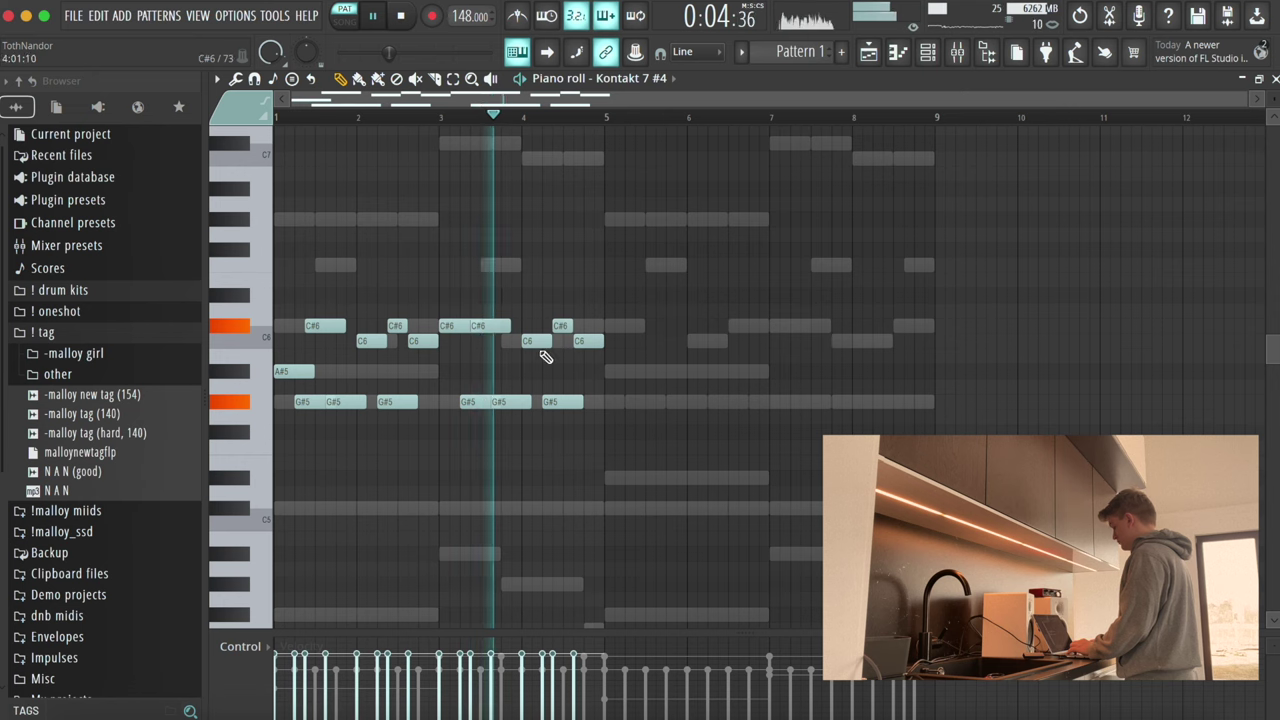
key(space)
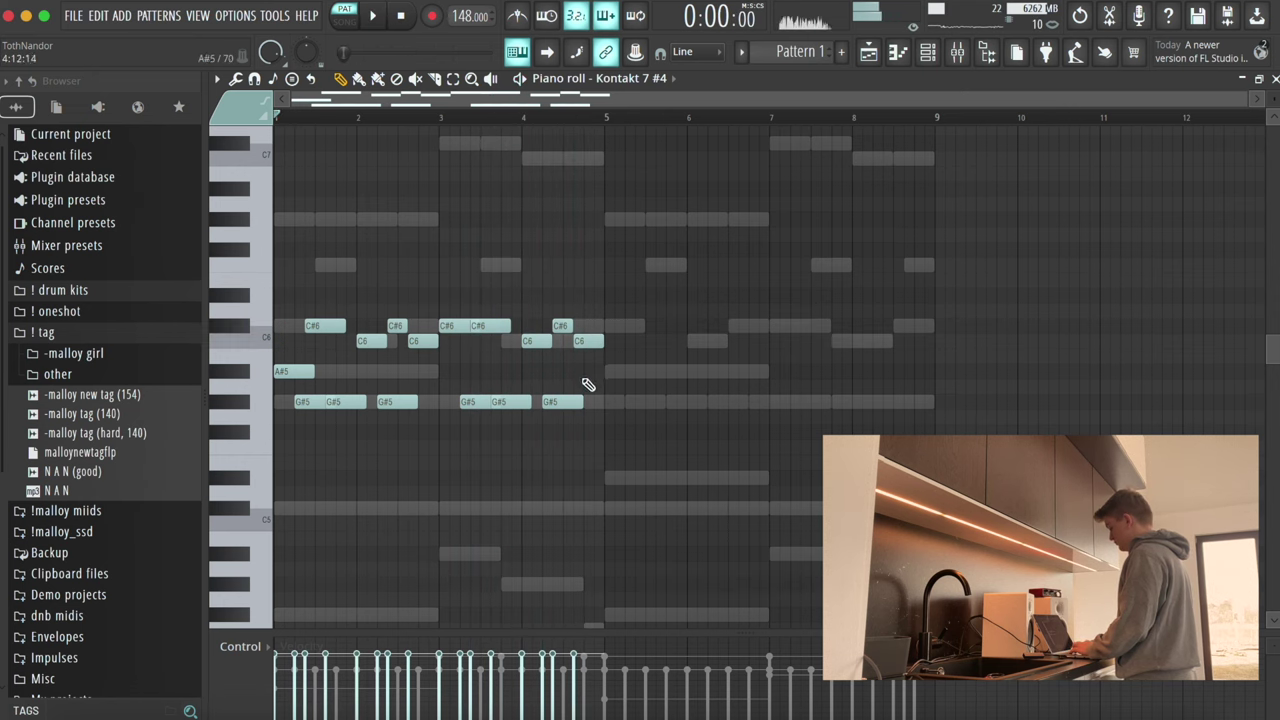
Step: Add a short G#5 at the end of bar 4 and duplicate the four-bar guitar melody into bars 5 to 8
double_click(611, 402)
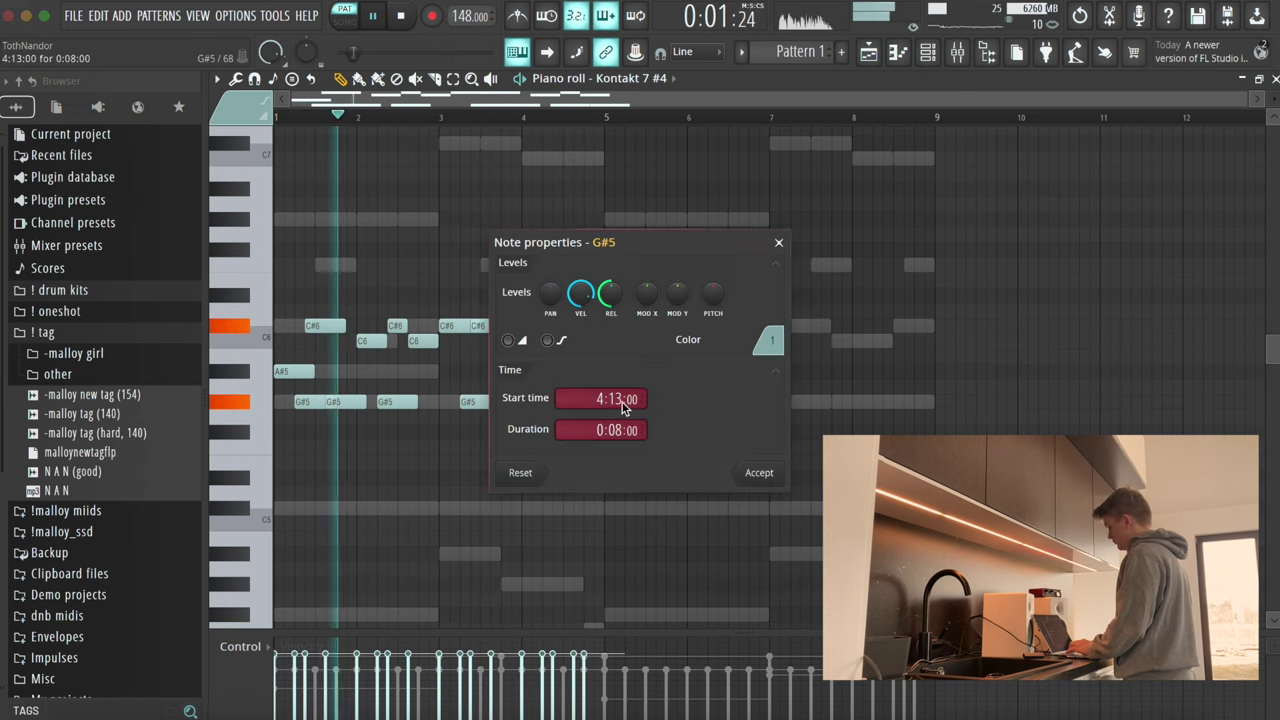
click(779, 243)
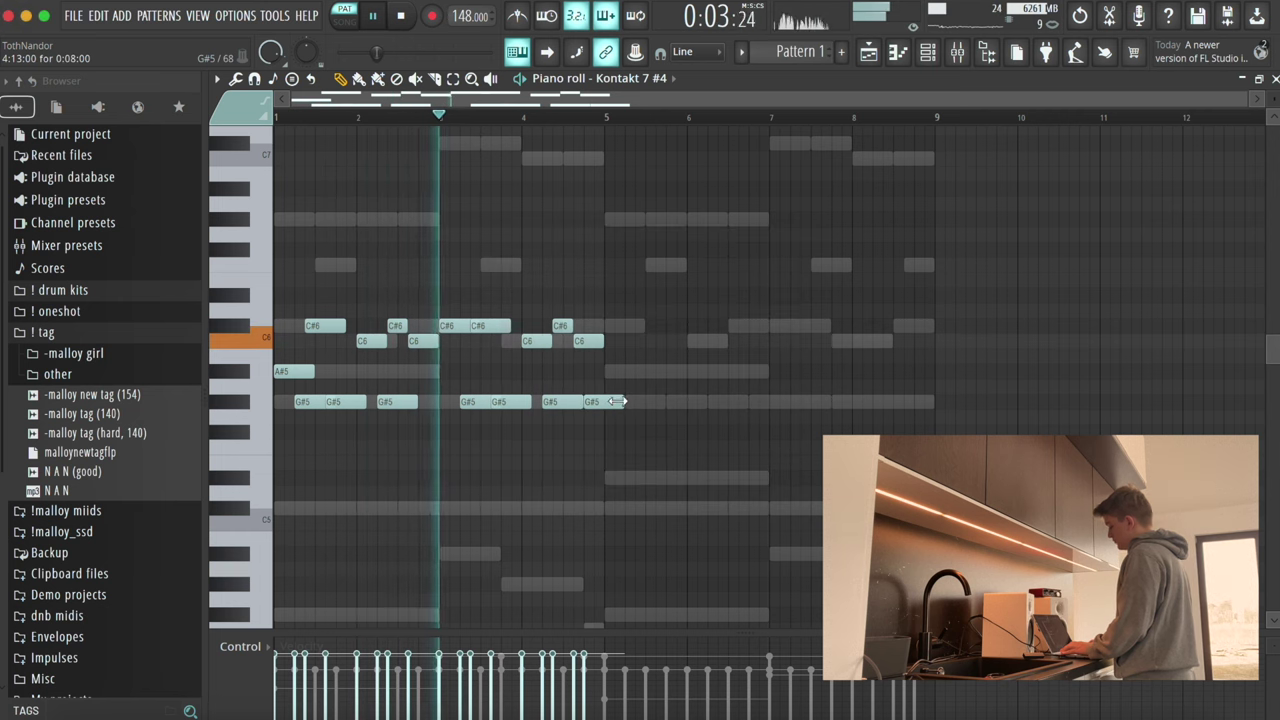
key(super+b)
key(super+d)
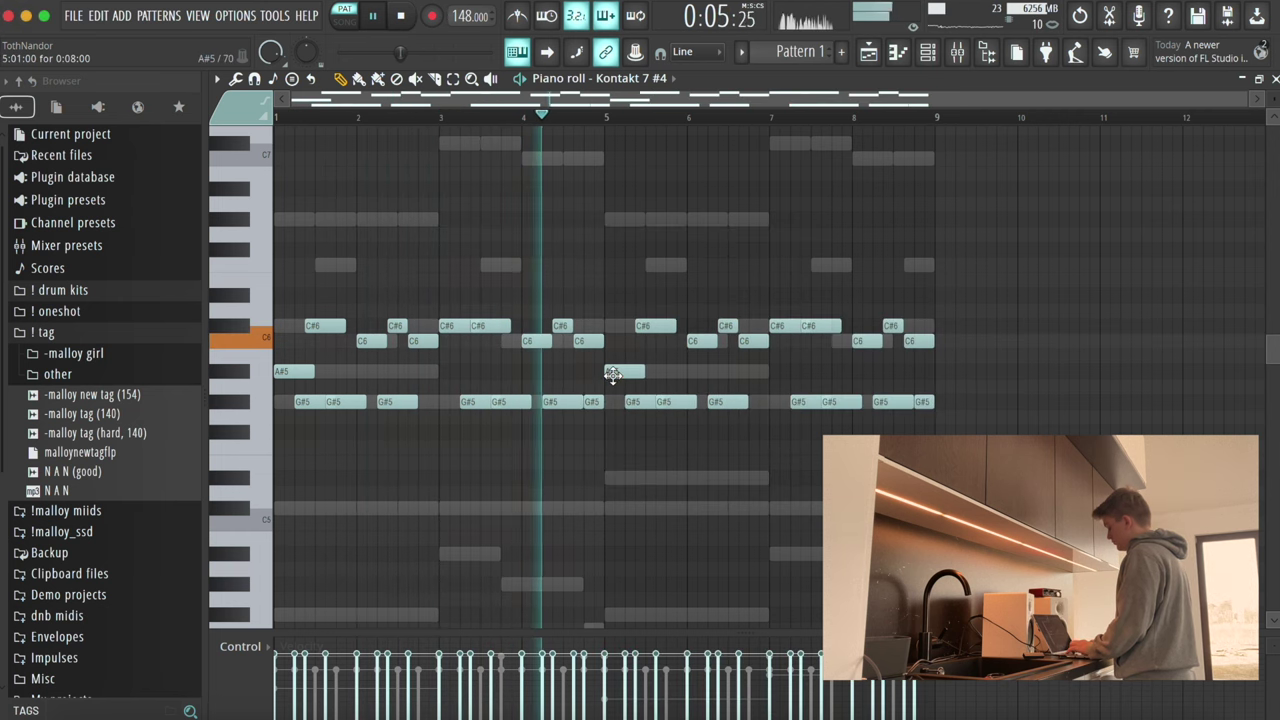
key(super+a)
super+click(595, 445)
key(Escape)
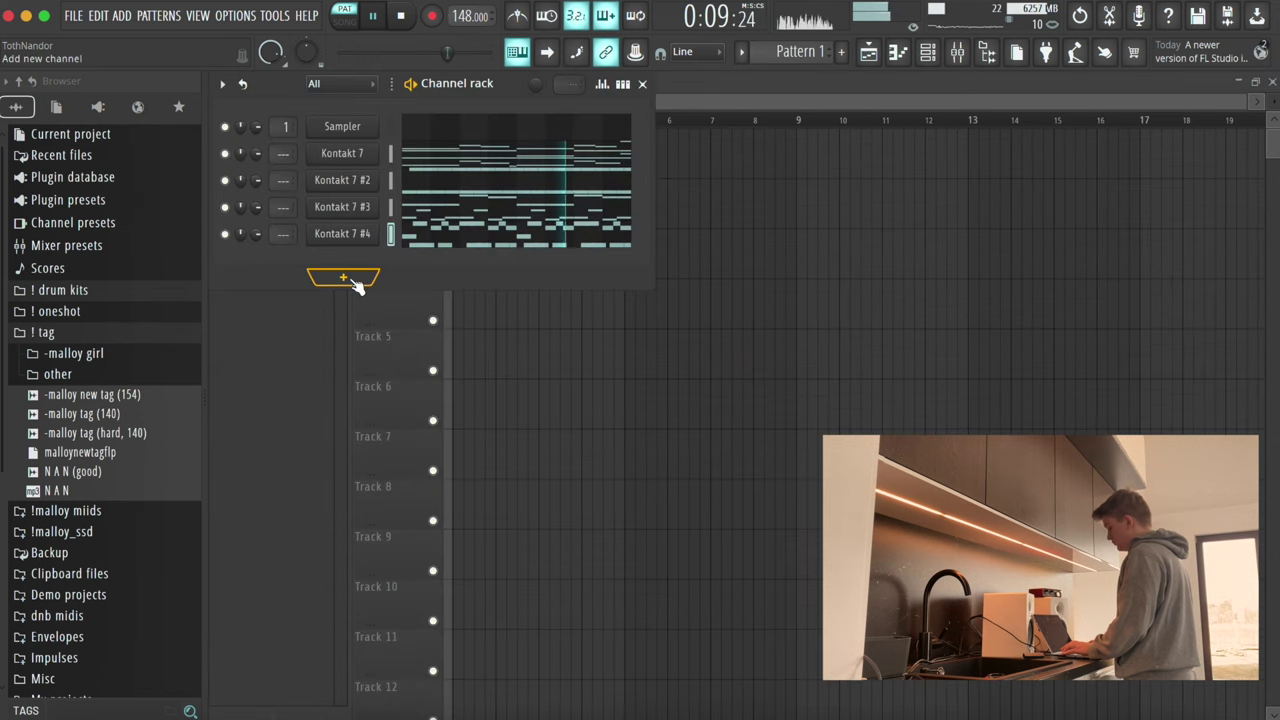
Step: Add another Keyscape channel, load the LA Custom C7 - Cinematic patch, and close its plugin window
click(355, 282)
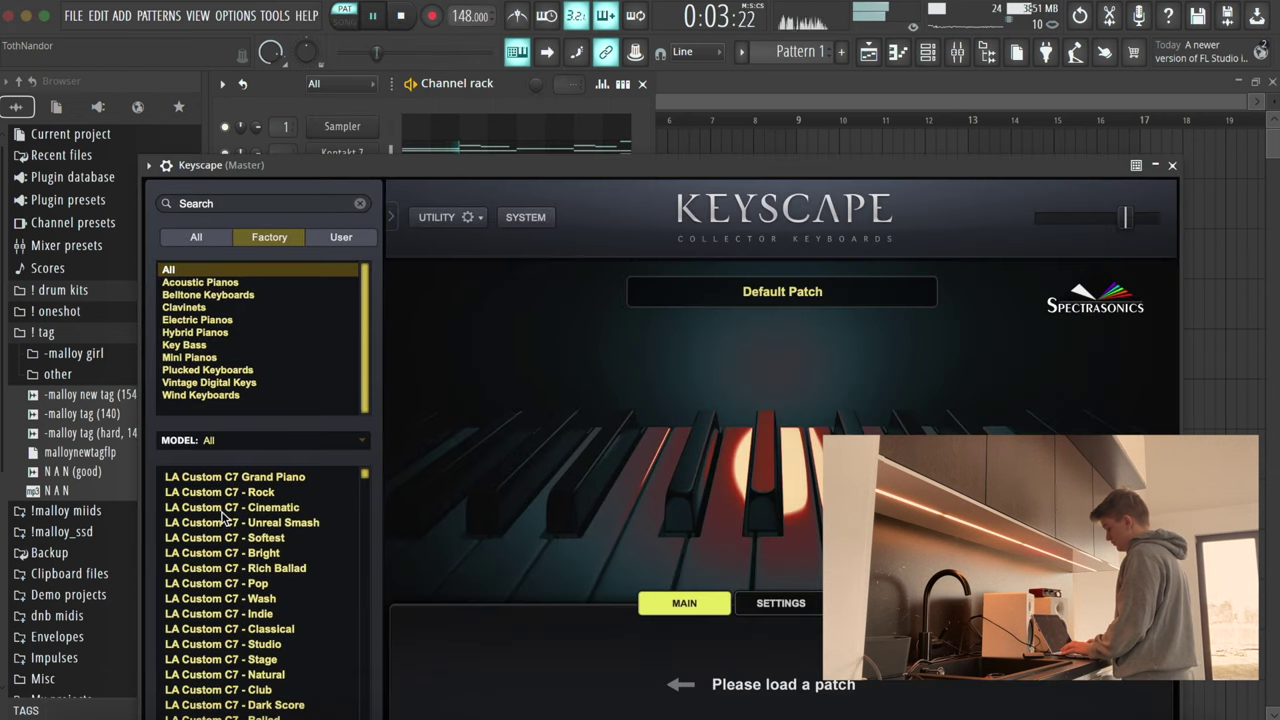
click(224, 508)
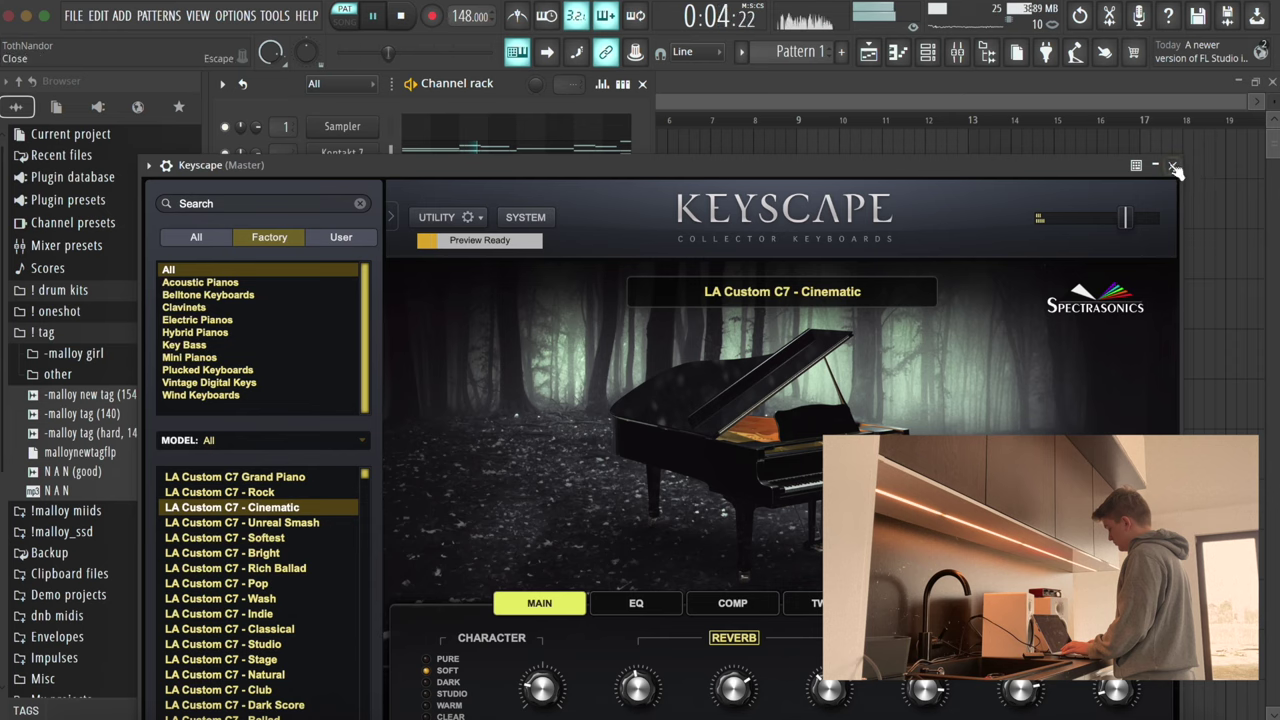
click(1174, 170)
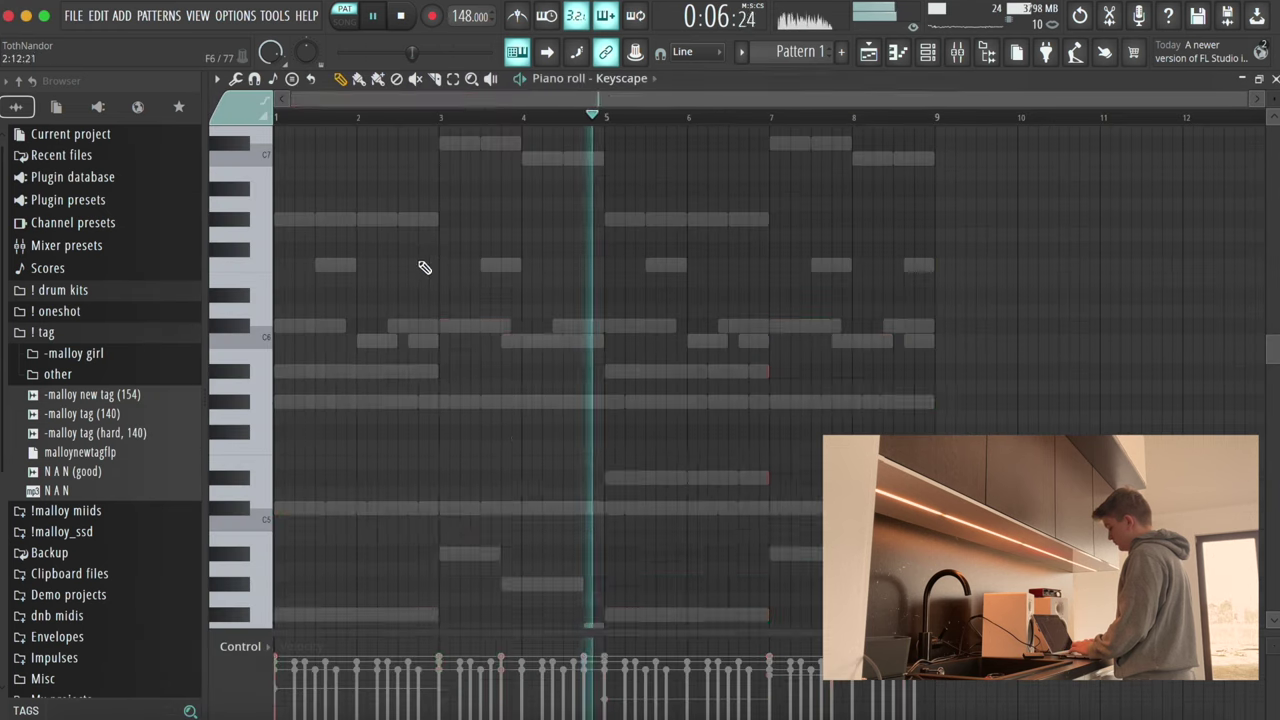
Step: Place the eight-bar chord progression in the new Keyscape channel, deselect it, and close the piano roll
scroll(424, 267, down, 3)
scroll(435, 258, down, 1)
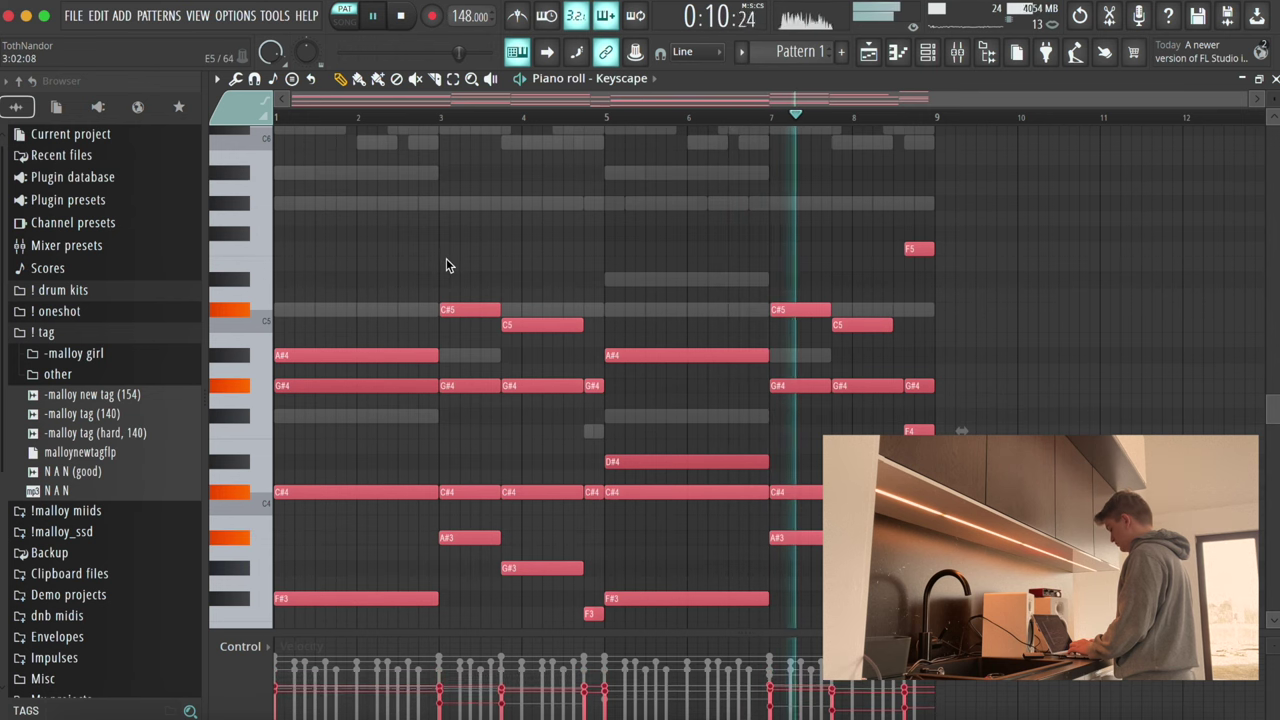
key(super+d)
key(Escape)
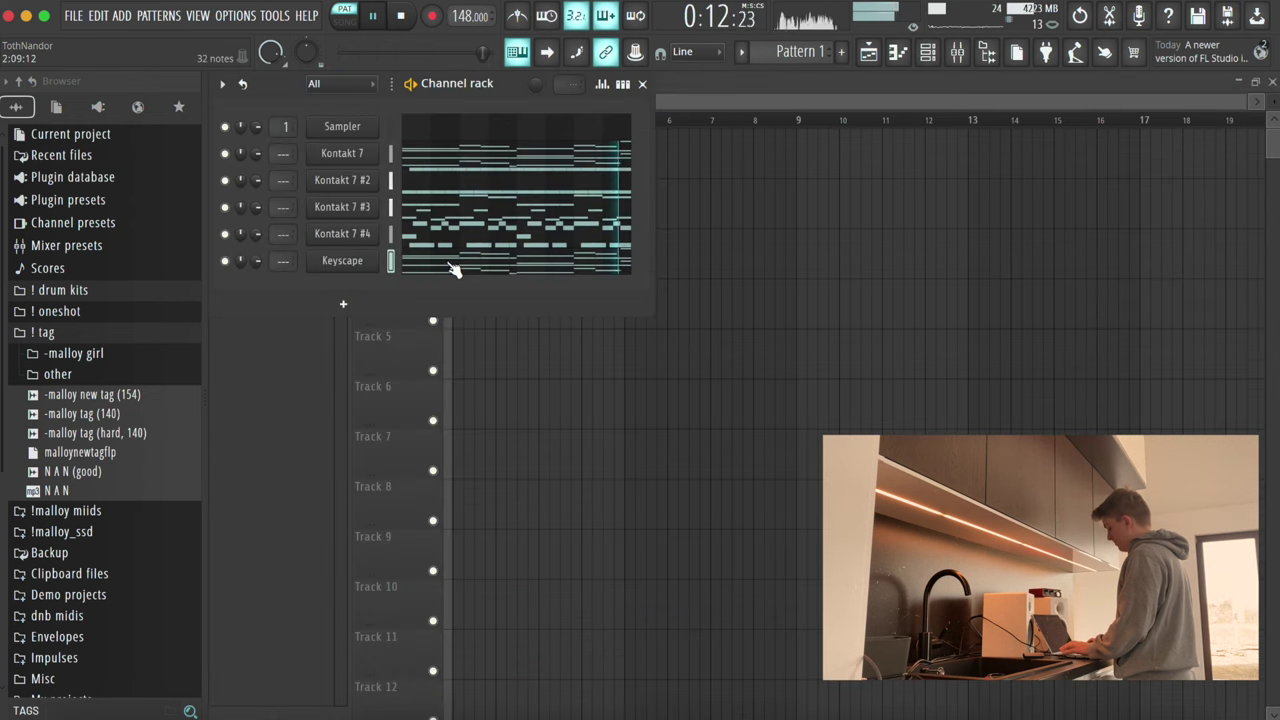
Step: Add an Omnisphere channel, search for "Mini hy", load the Mini Hydroworks Looper patch, and close the plugin window
click(360, 304)
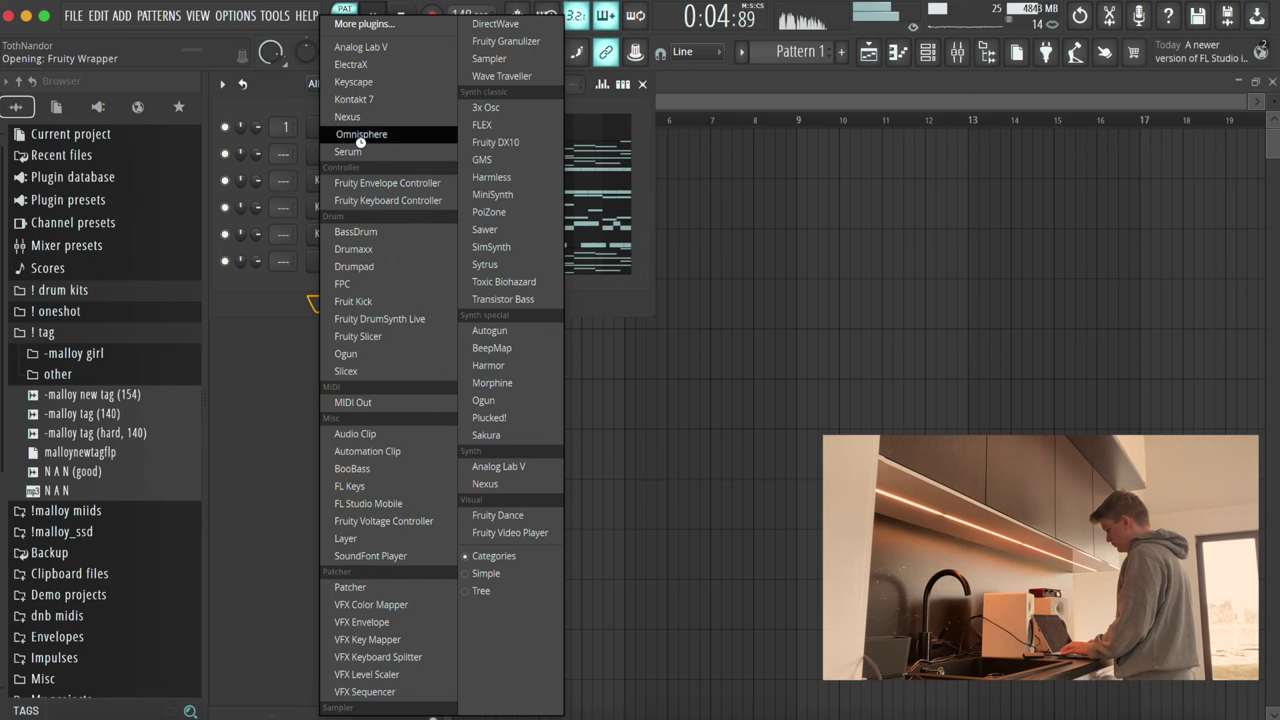
click(361, 144)
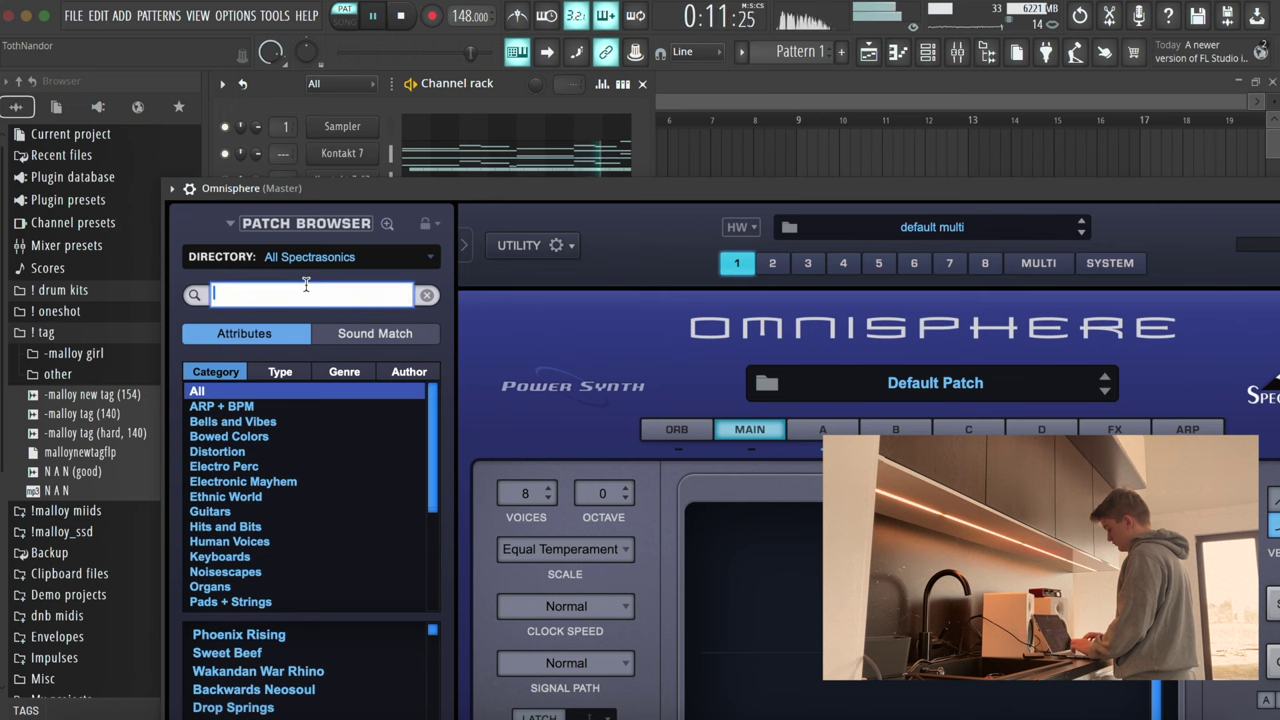
text(y)
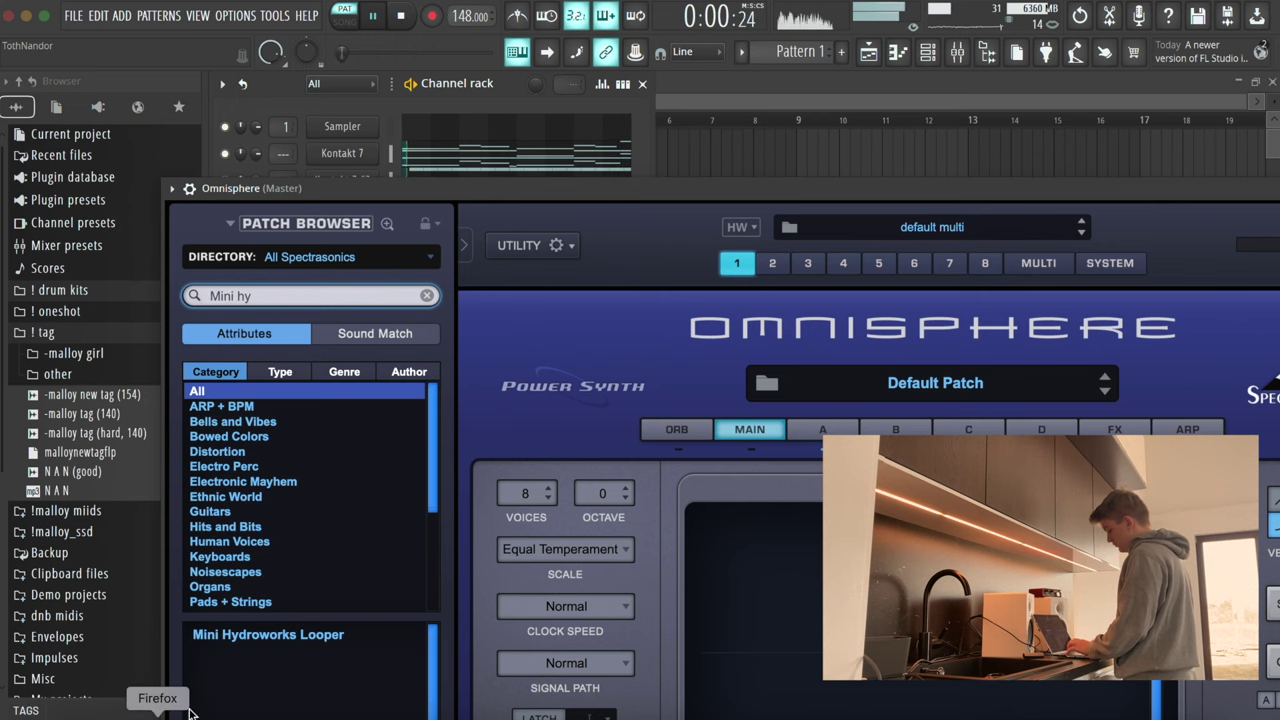
click(240, 636)
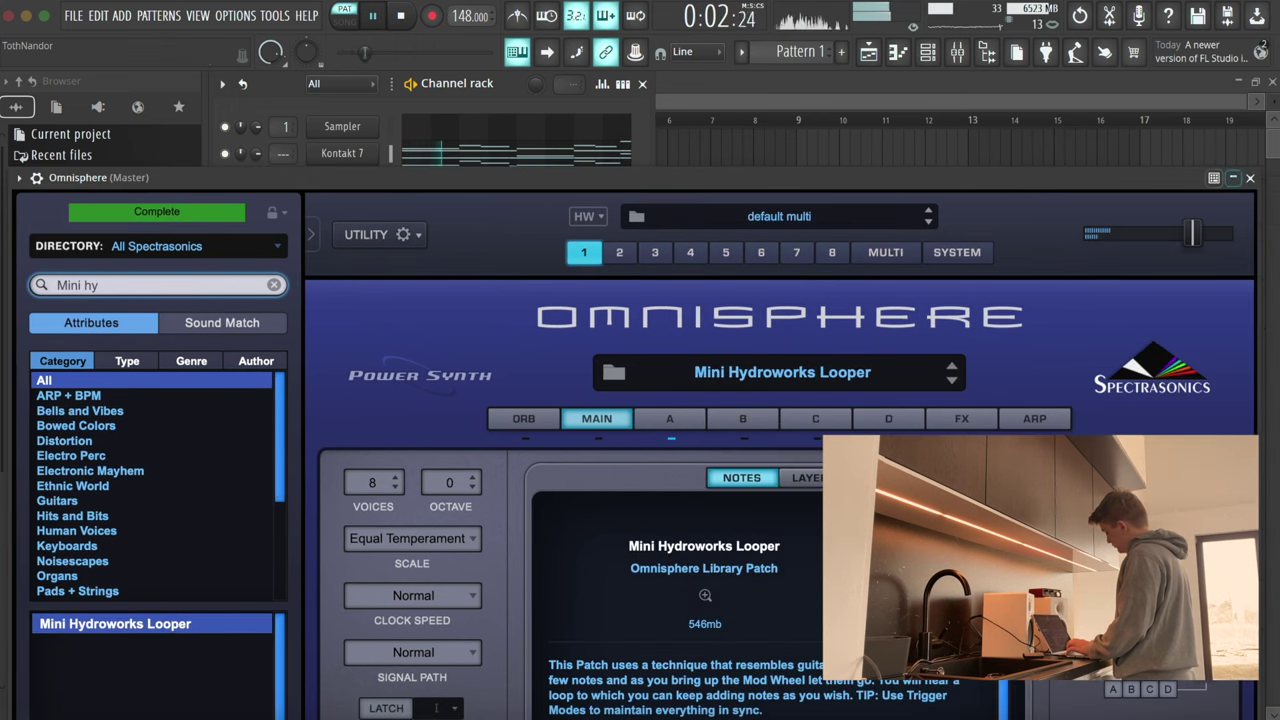
click(1251, 179)
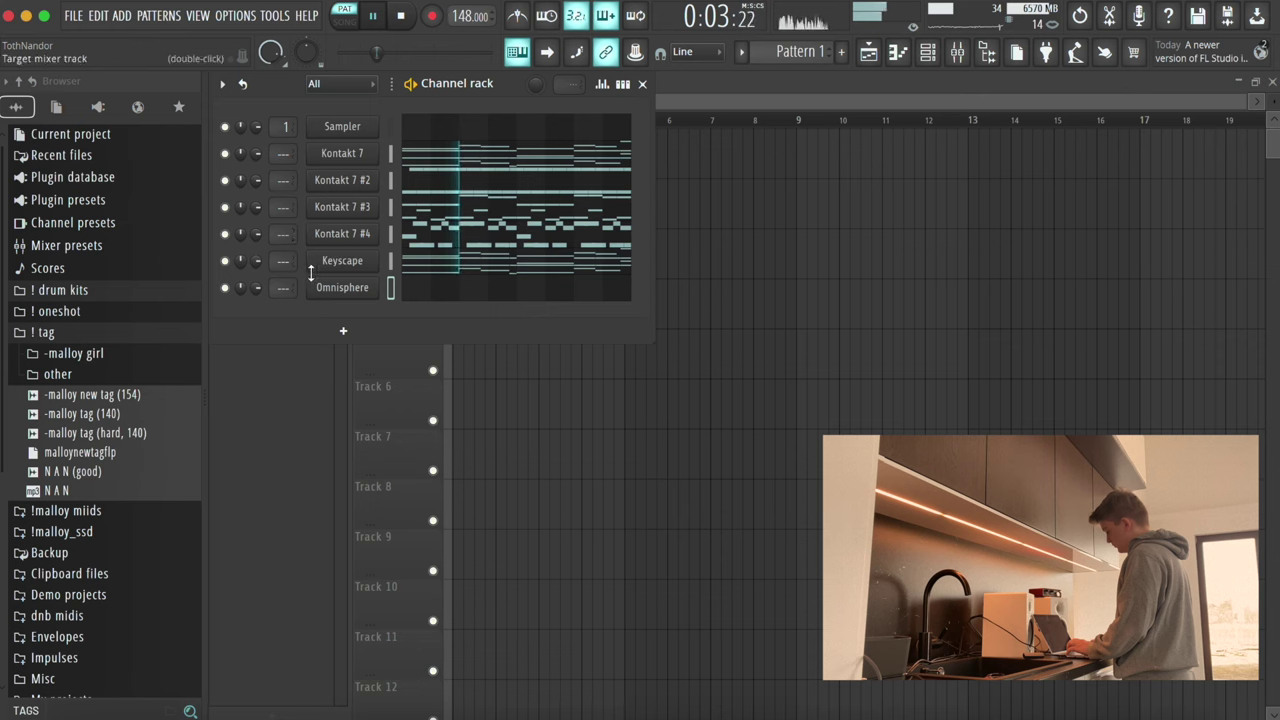
Step: Lower the Omnisphere channel's volume to about 74%
right_click(246, 291)
click(252, 302)
drag(256, 289, 256, 297)
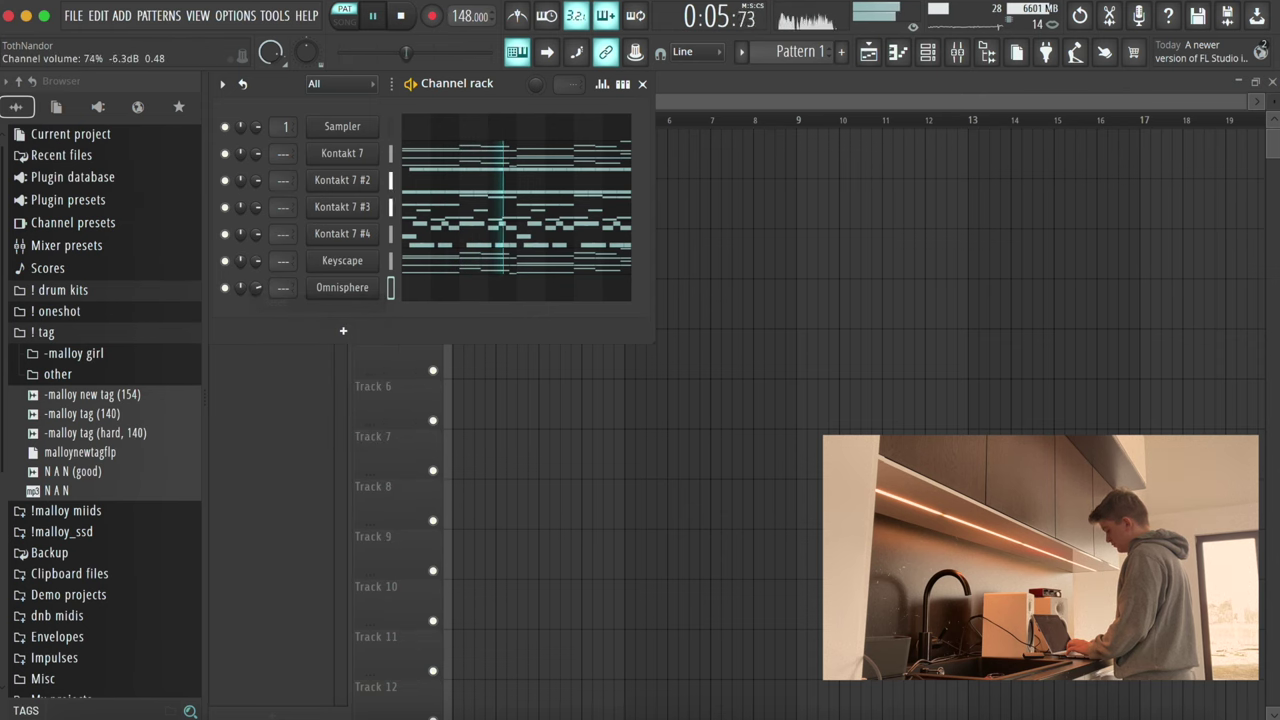
Step: Write a rising Omnisphere line of one-bar notes A#4, C5, C#5, D#5 and F5 in bars 1 to 5
click(423, 297)
key(space)
drag(288, 358, 354, 357)
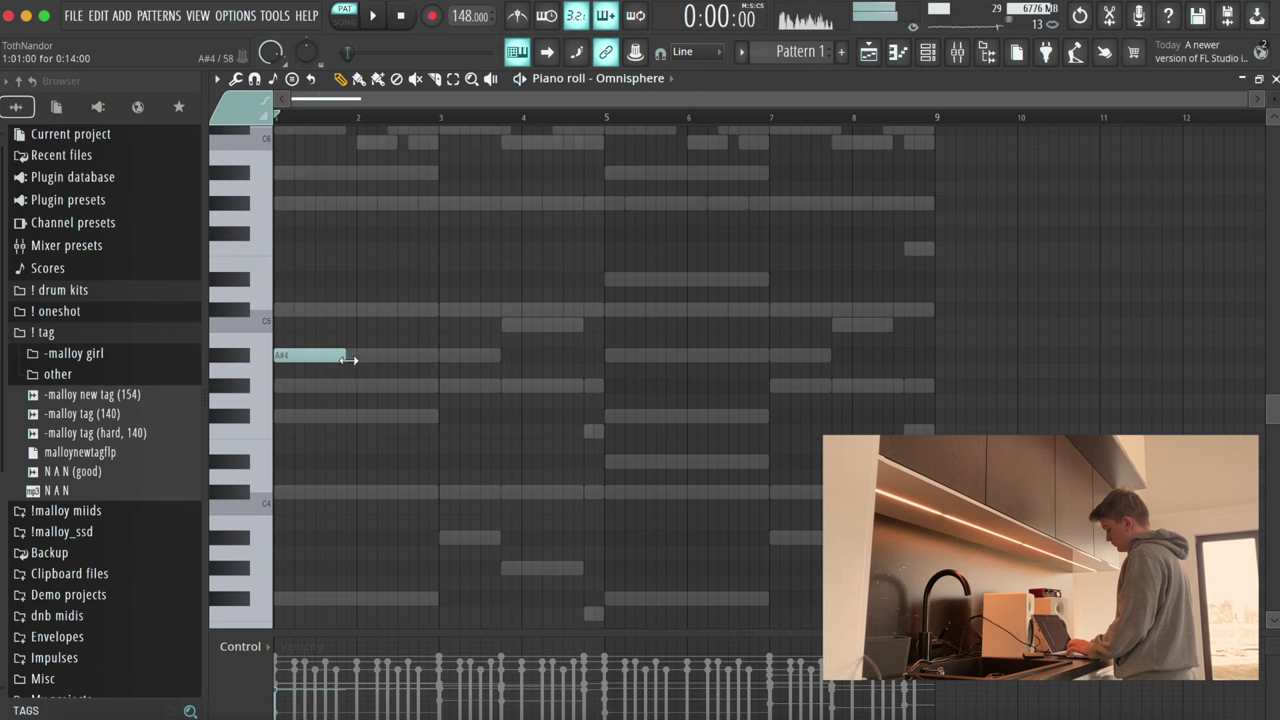
click(358, 314)
key(space)
click(461, 309)
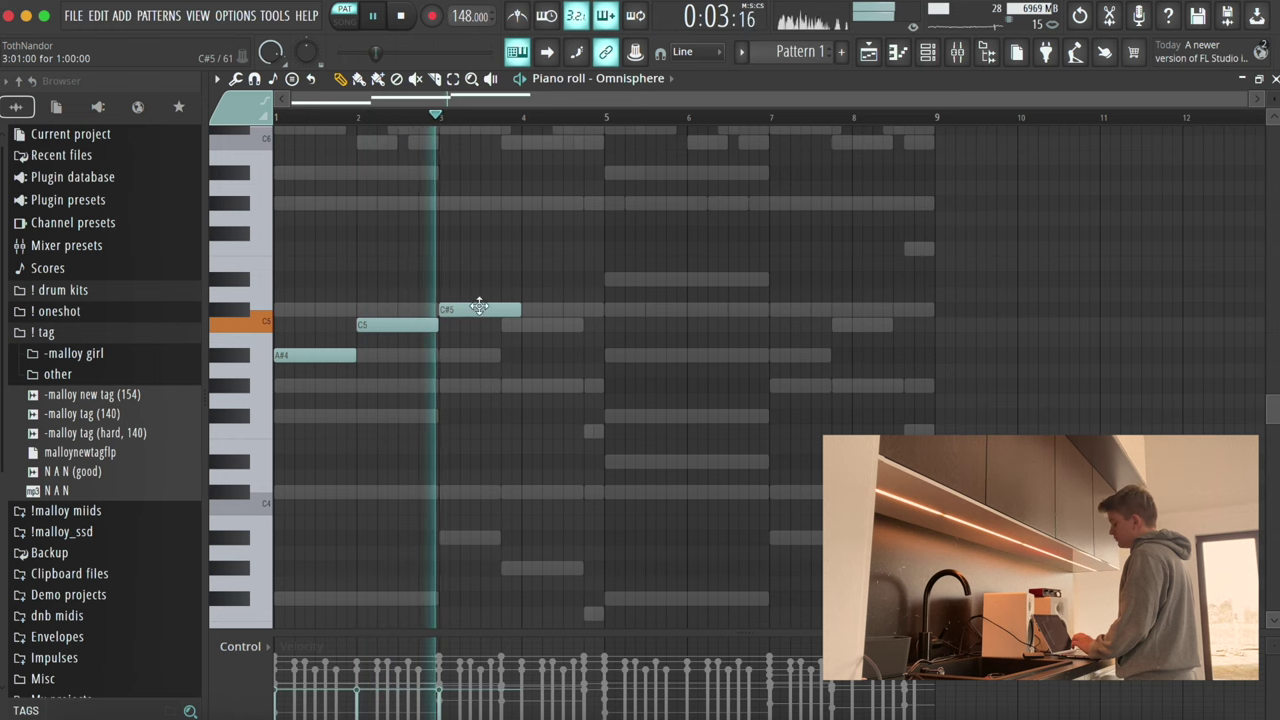
click(524, 279)
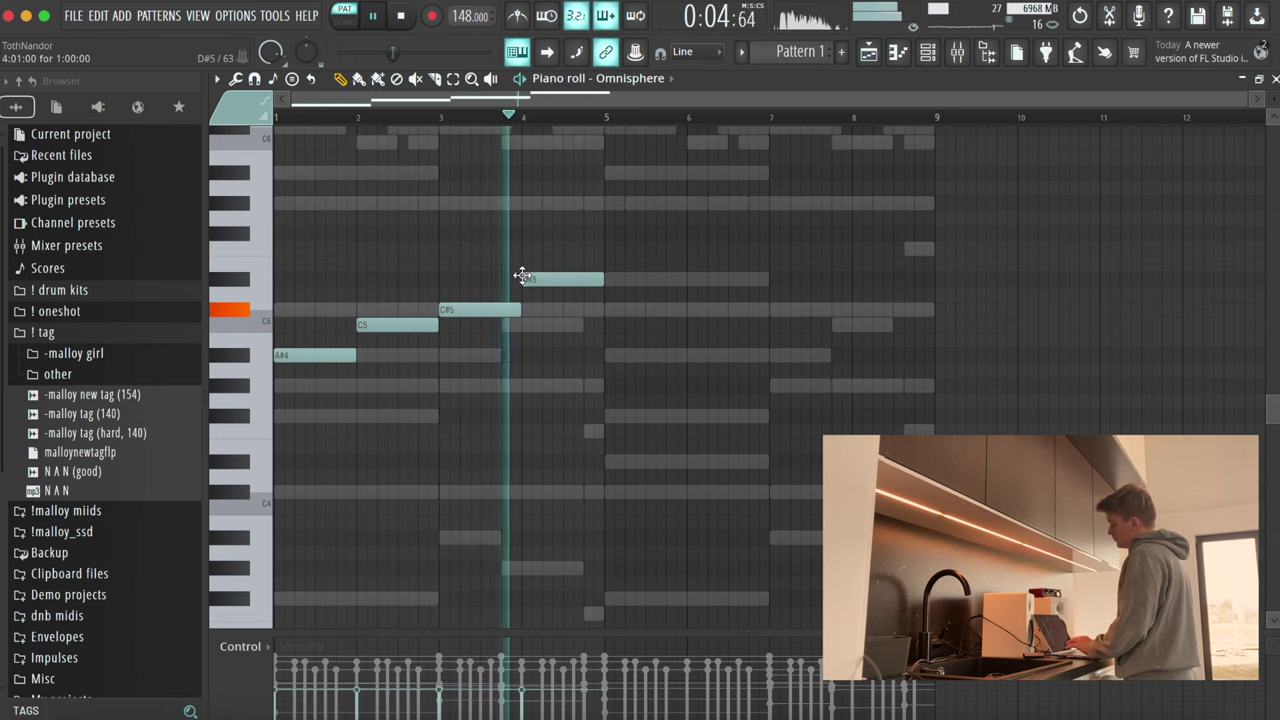
click(606, 247)
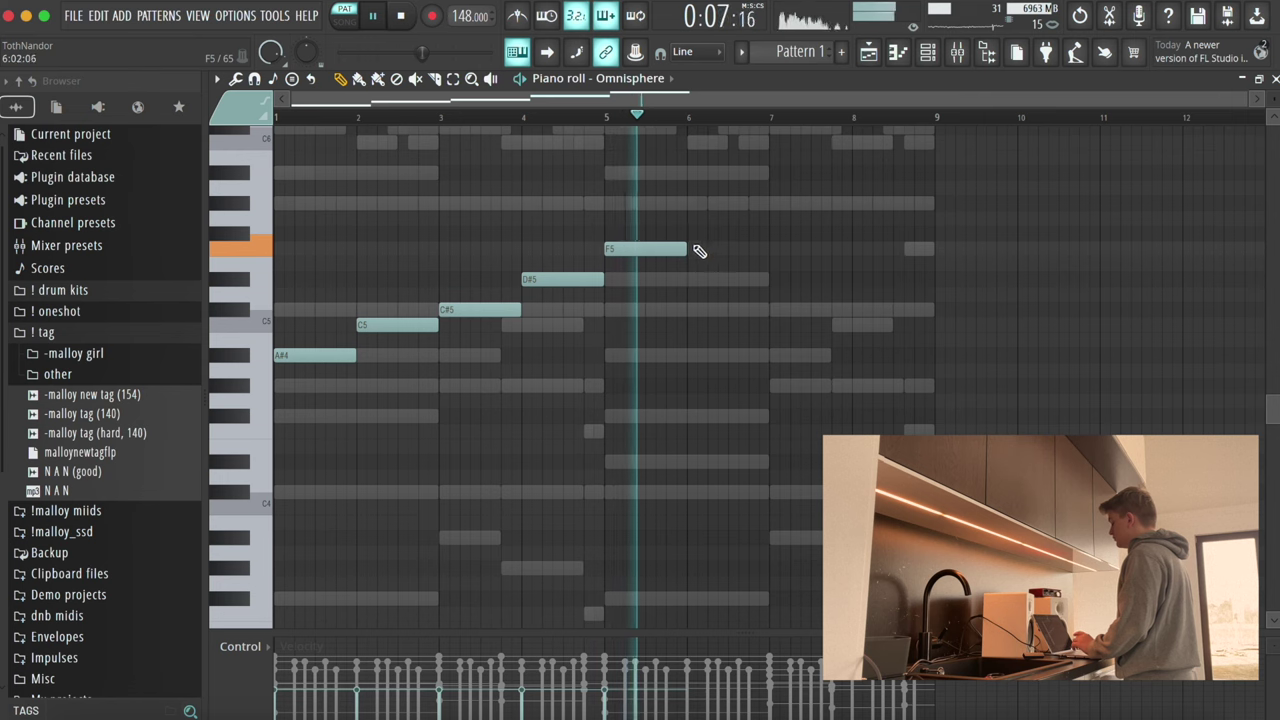
Step: Continue the rising Omnisphere line with one-bar notes G#5, C6 and C#6 in bars 6 to 8
click(690, 203)
scroll(750, 297, up, 2)
scroll(750, 297, up, 3)
click(793, 235)
drag(793, 235, 803, 235)
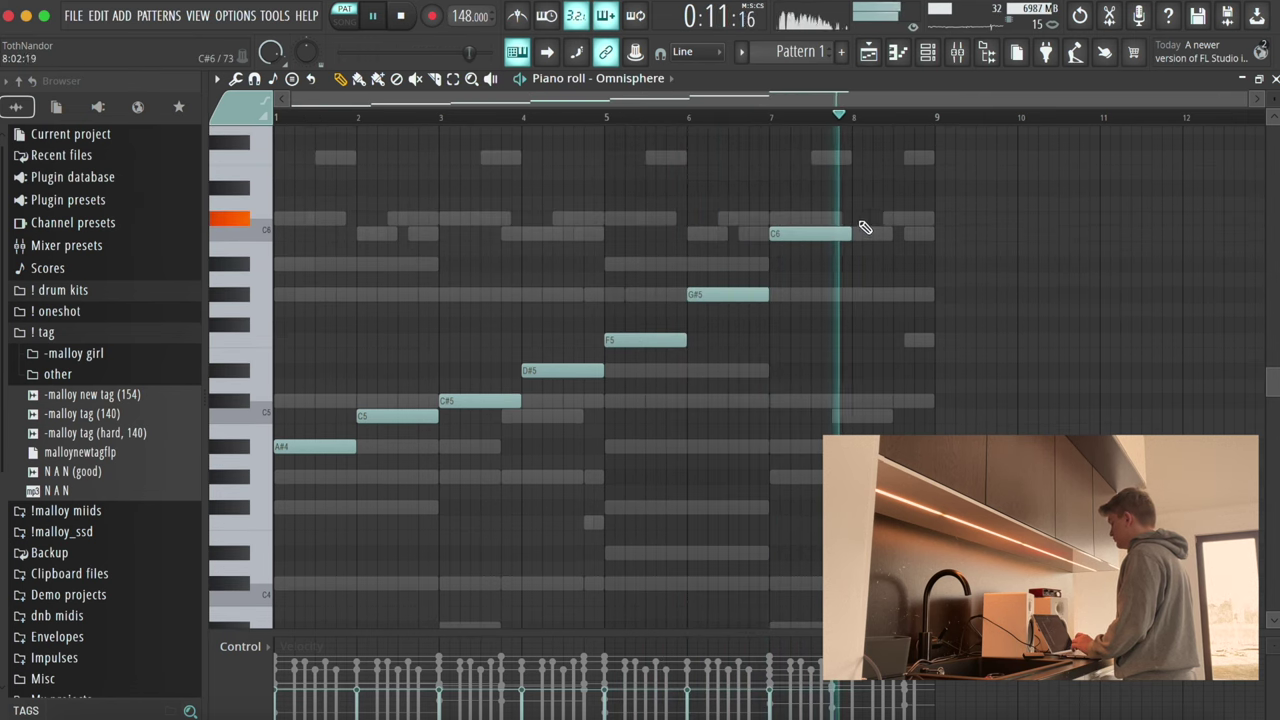
click(857, 219)
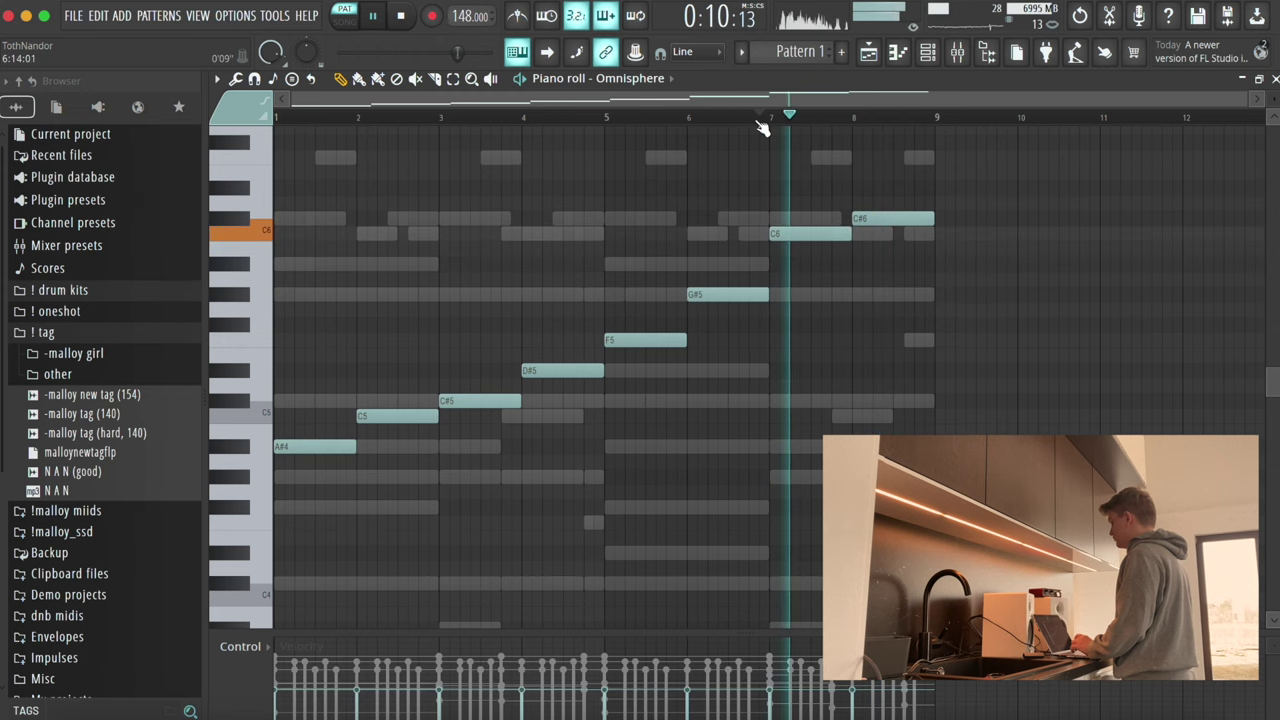
Step: Audition the end of the Omnisphere line around bars 7 and 8, then close its piano roll
mouse_move(822, 223)
mouse_down()
mouse_move(772, 203)
mouse_move(797, 228)
mouse_up()
right_click(791, 234)
key(space)
key(space)
drag(881, 222, 882, 247)
key(space)
key(space)
key(Escape)
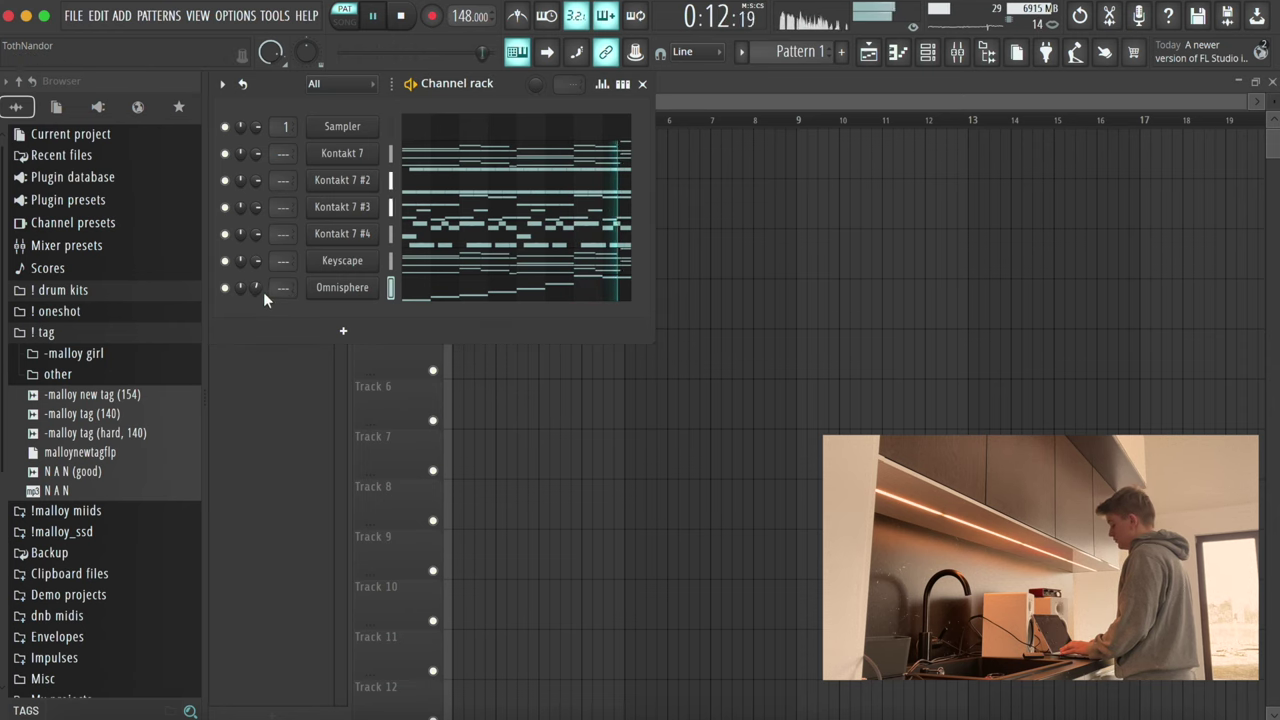
Step: Add a Nexus channel and load the Crispy EBass preset from the Bass category
click(343, 332)
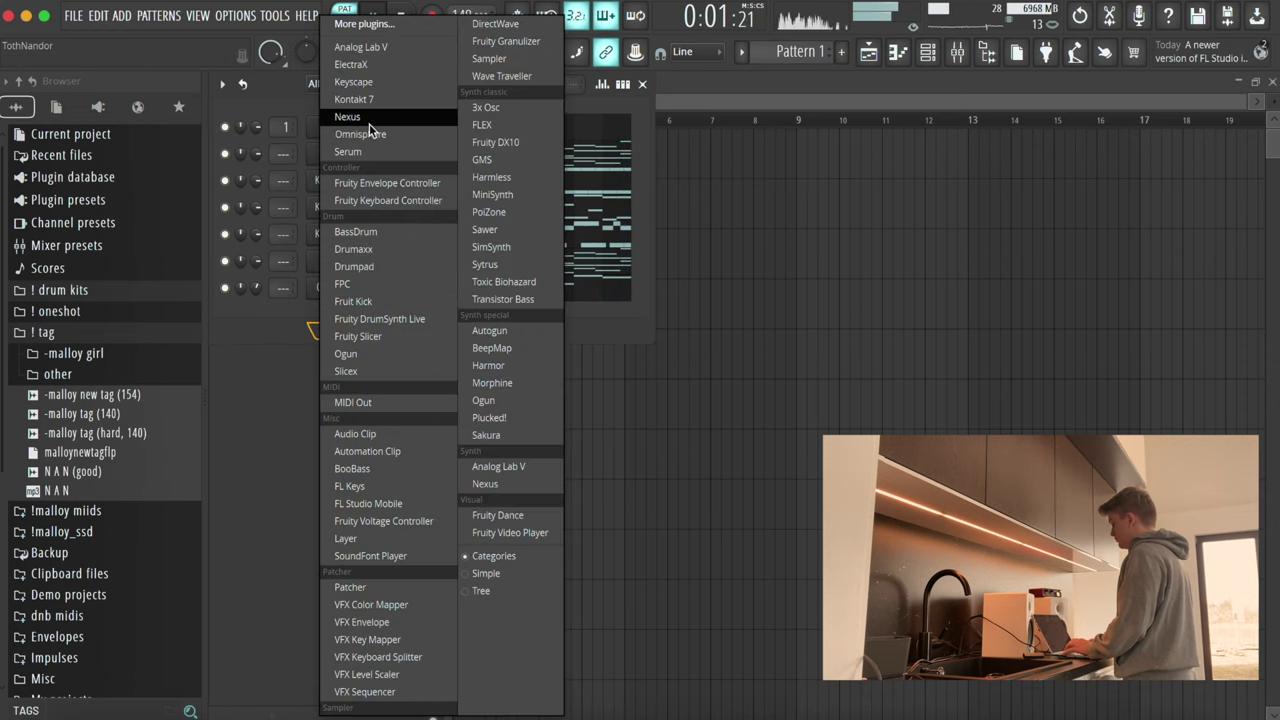
click(369, 123)
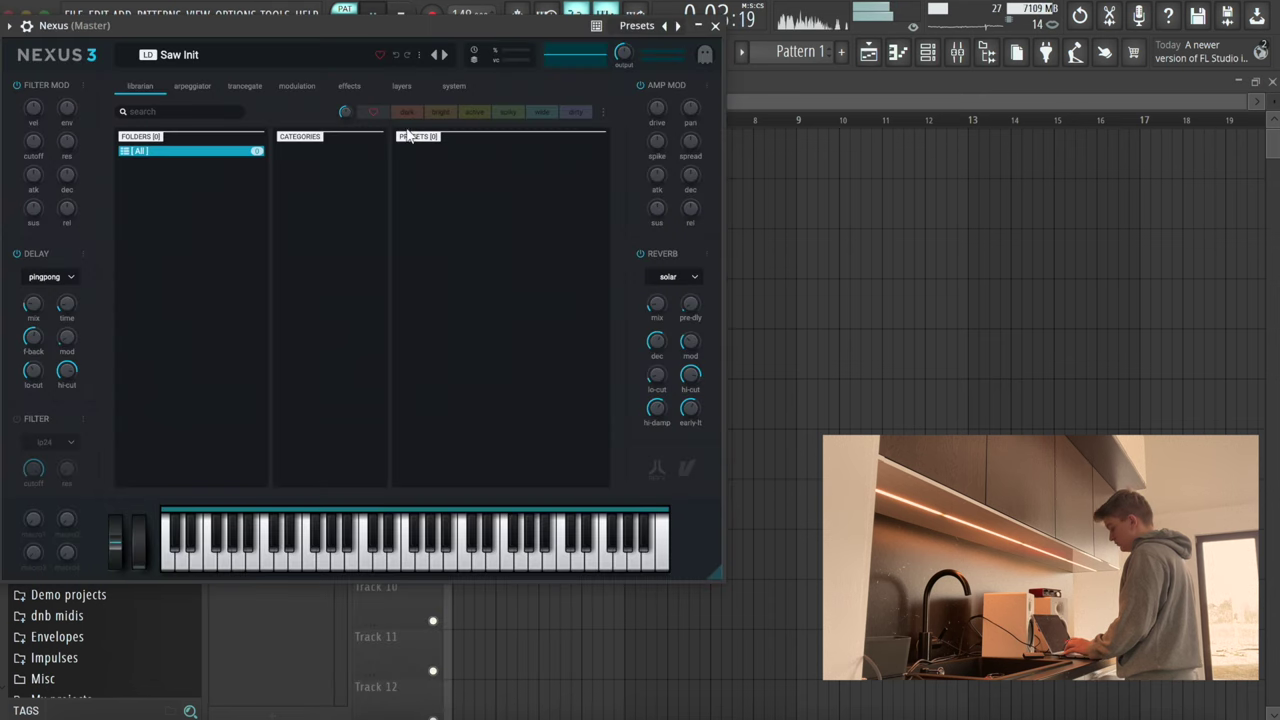
click(306, 183)
scroll(471, 290, down, 5)
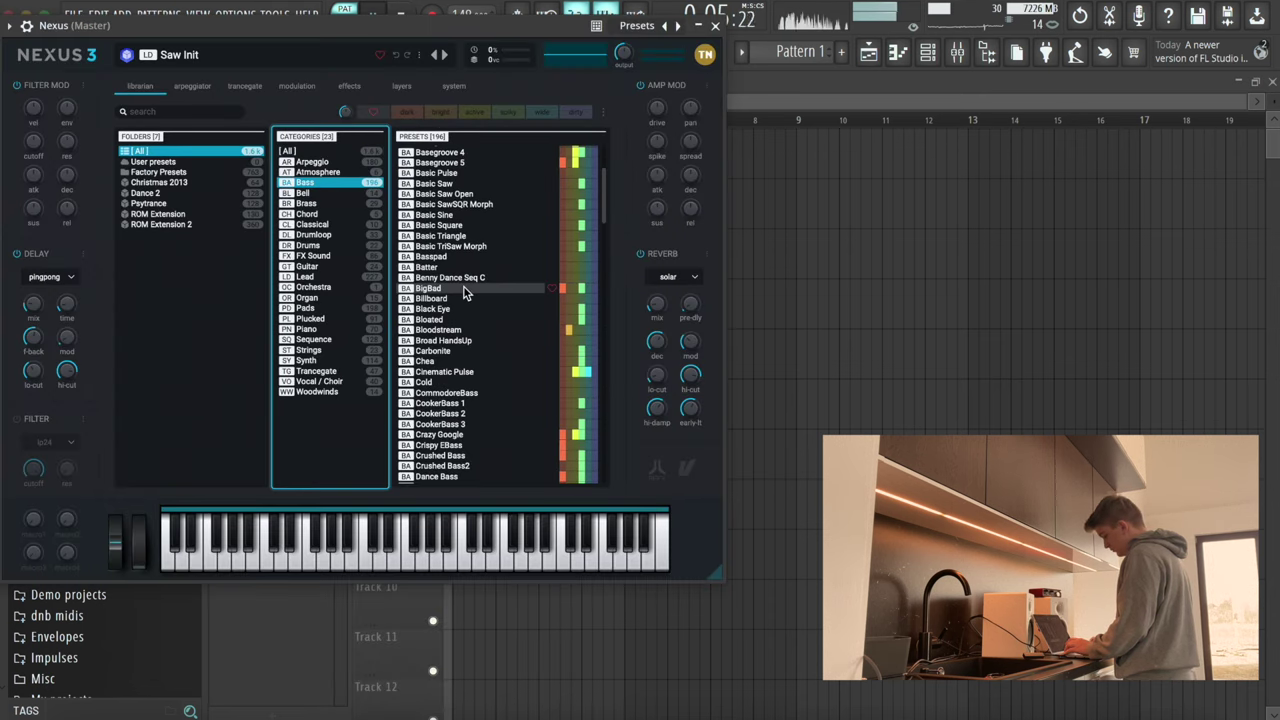
click(470, 421)
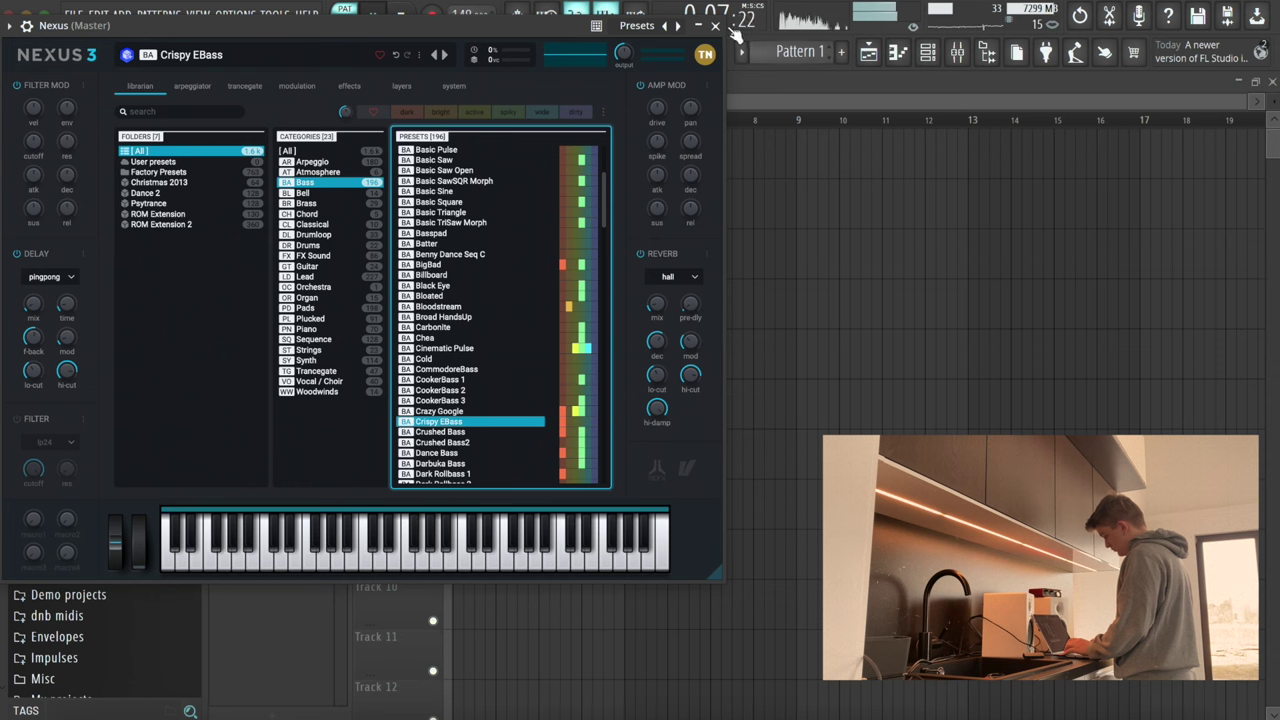
Step: Copy the melody notes F#4, A#4, G#4, F4 and the final C#5 from the Kontakt 7 piano roll into the Nexus piano roll
click(715, 25)
click(500, 166)
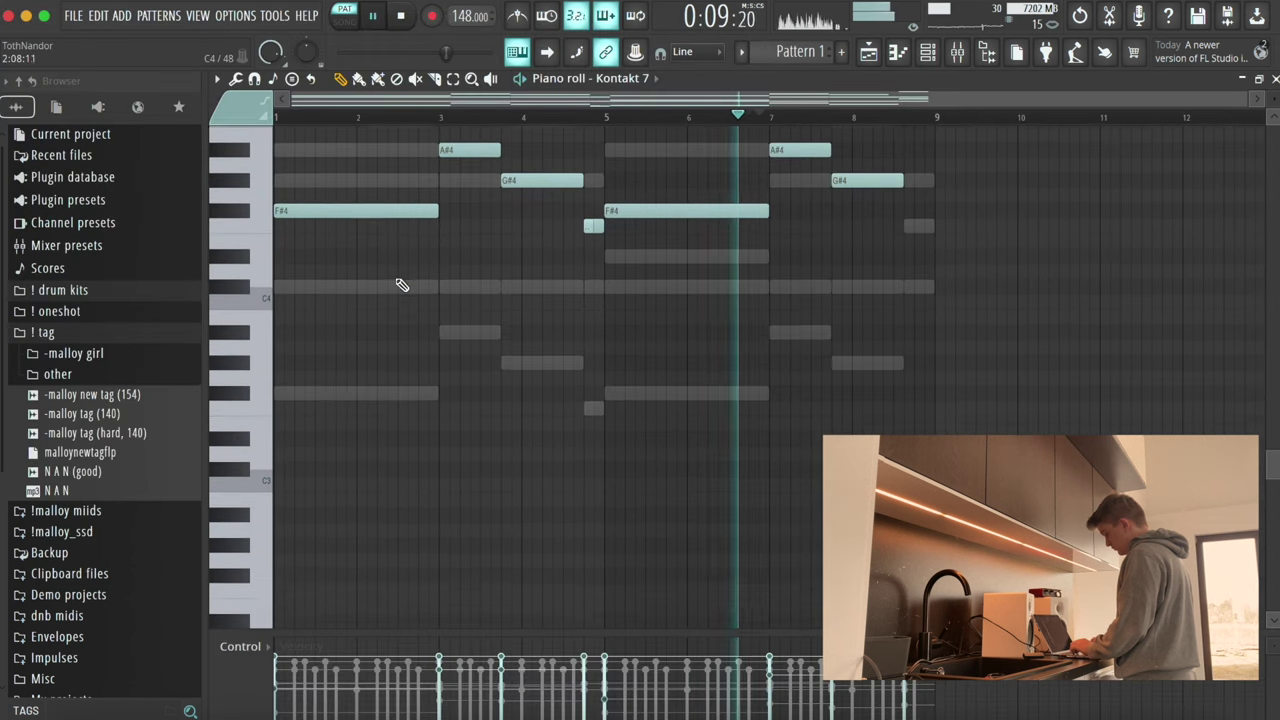
scroll(402, 285, up, 2)
drag(250, 187, 290, 305)
drag(938, 189, 931, 182)
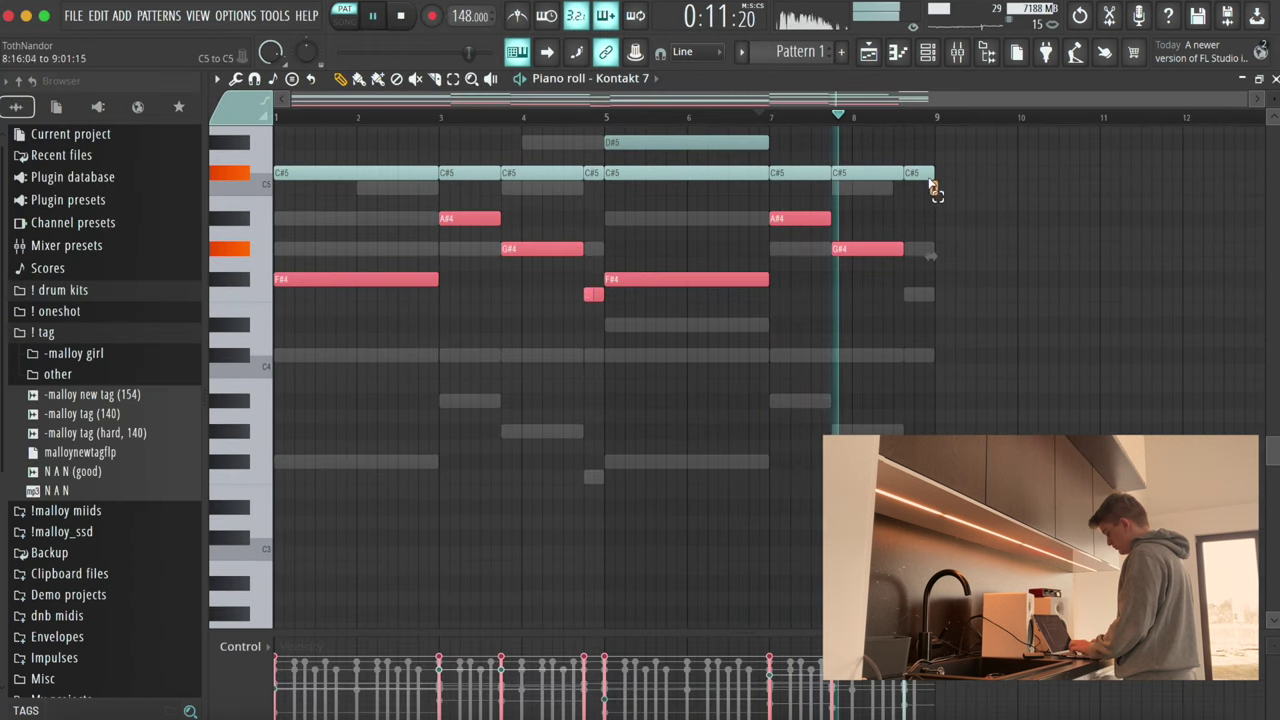
key(super+c)
key(Escape)
click(503, 315)
key(super+v)
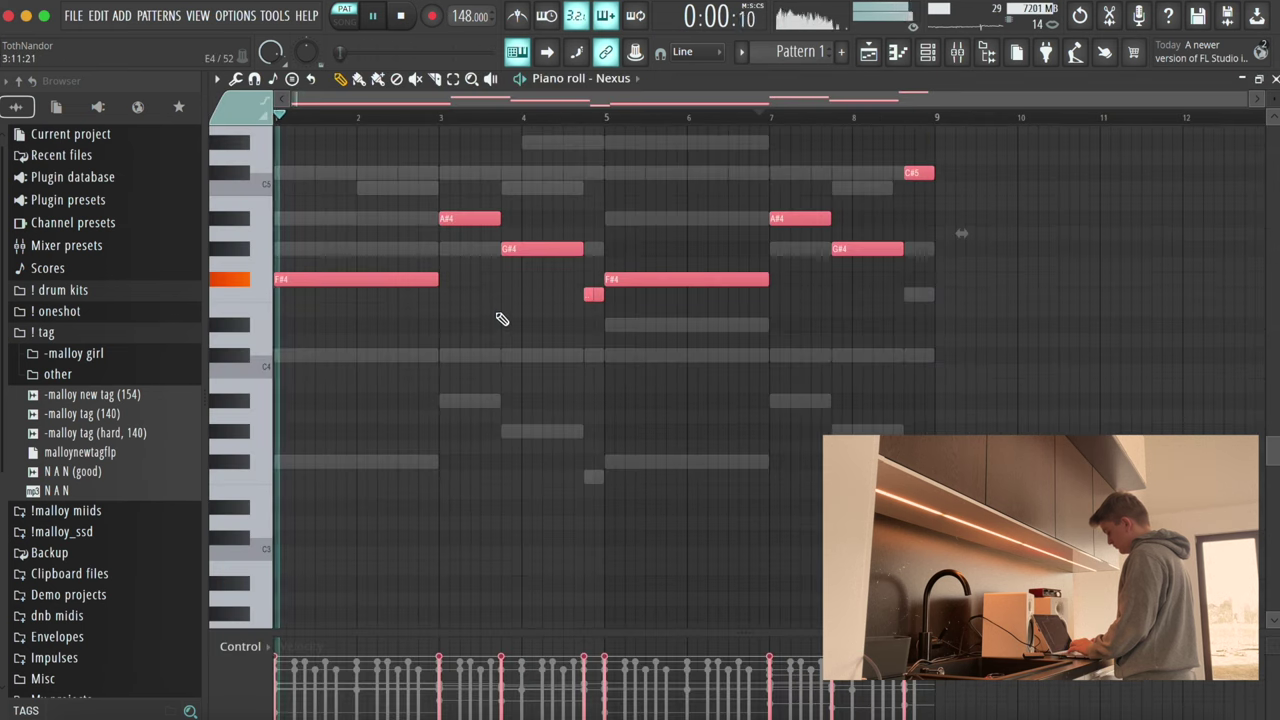
key(super+d)
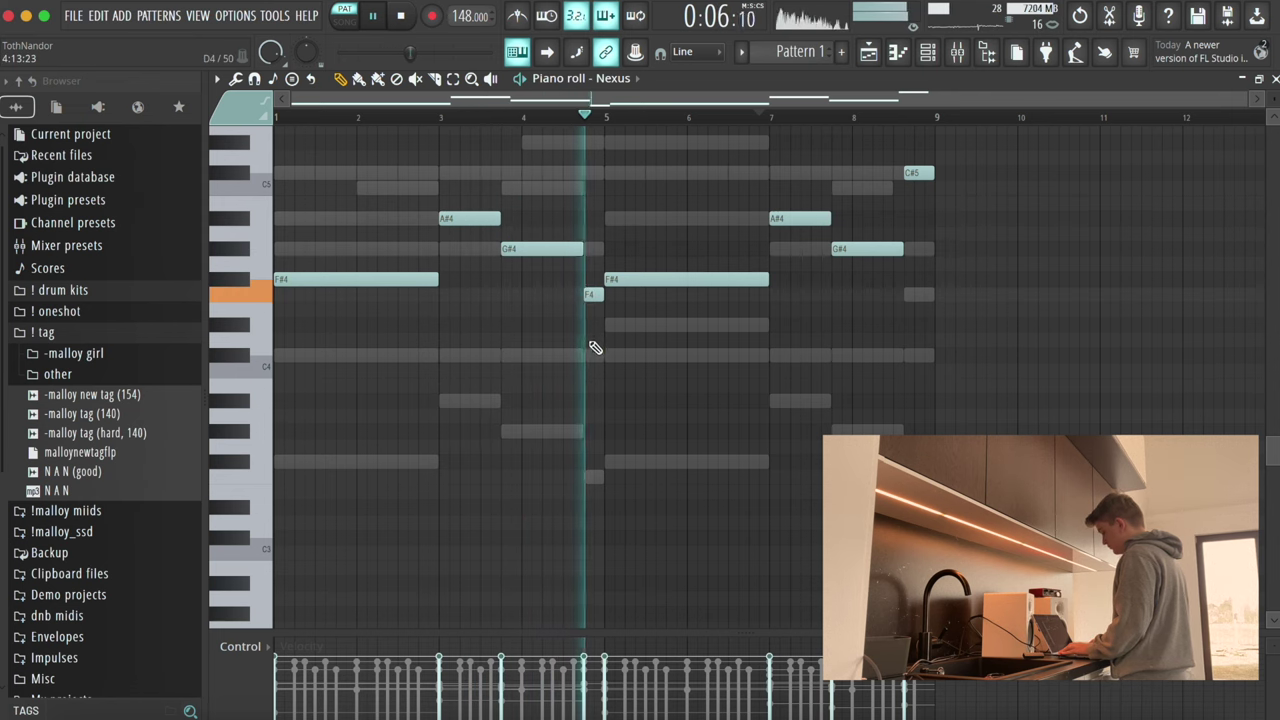
scroll(650, 372, up, 3)
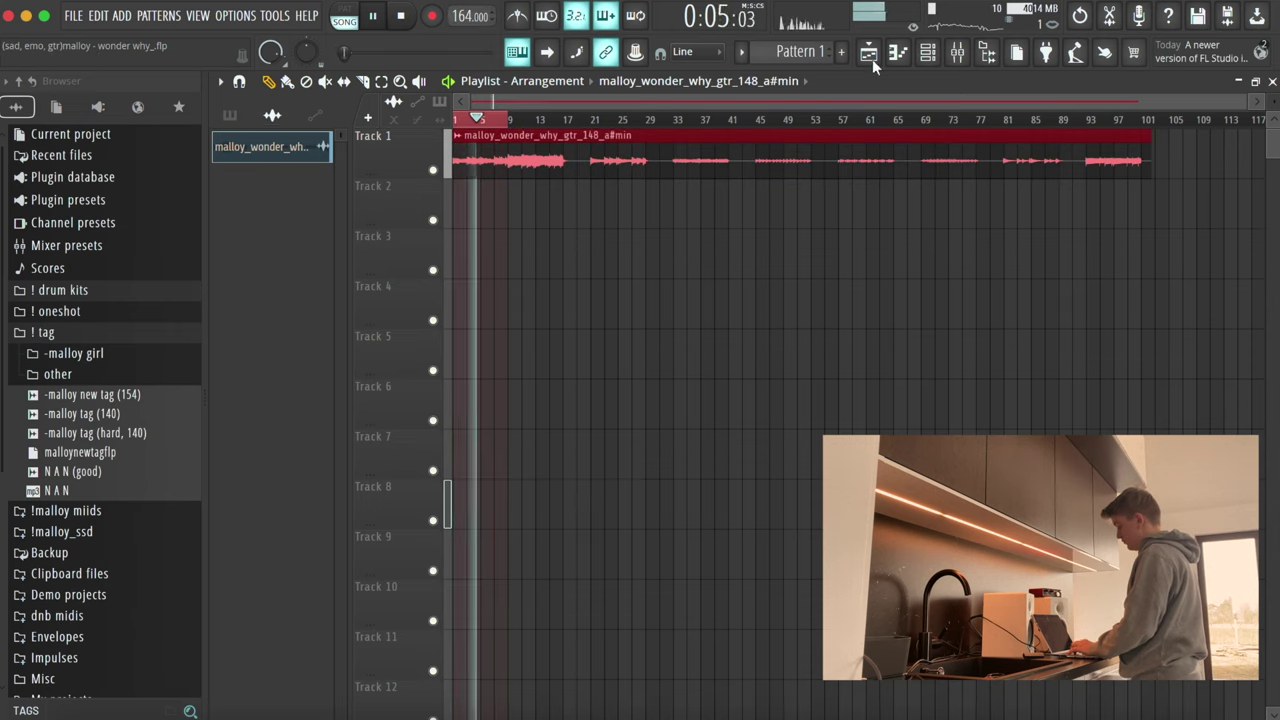
Step: In the drum project's playlist, place Pattern 1 on Track 3 across the first eight bars
click(802, 53)
click(457, 259)
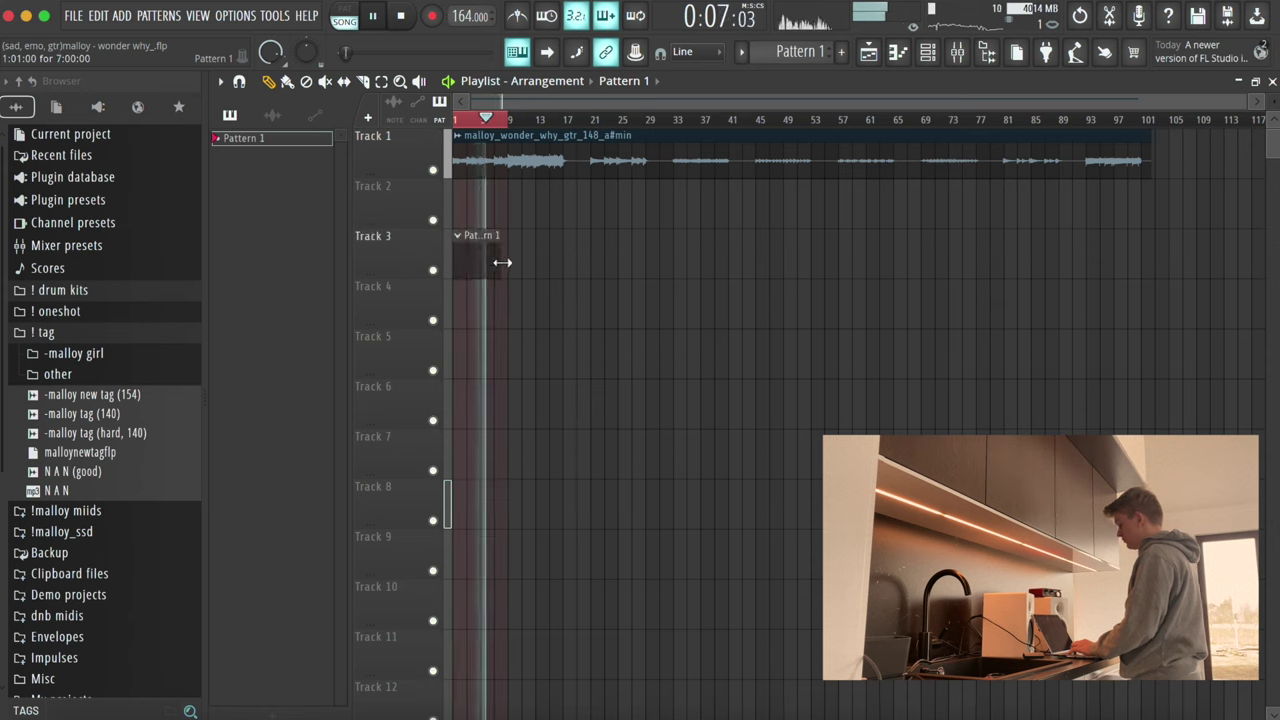
key(F6)
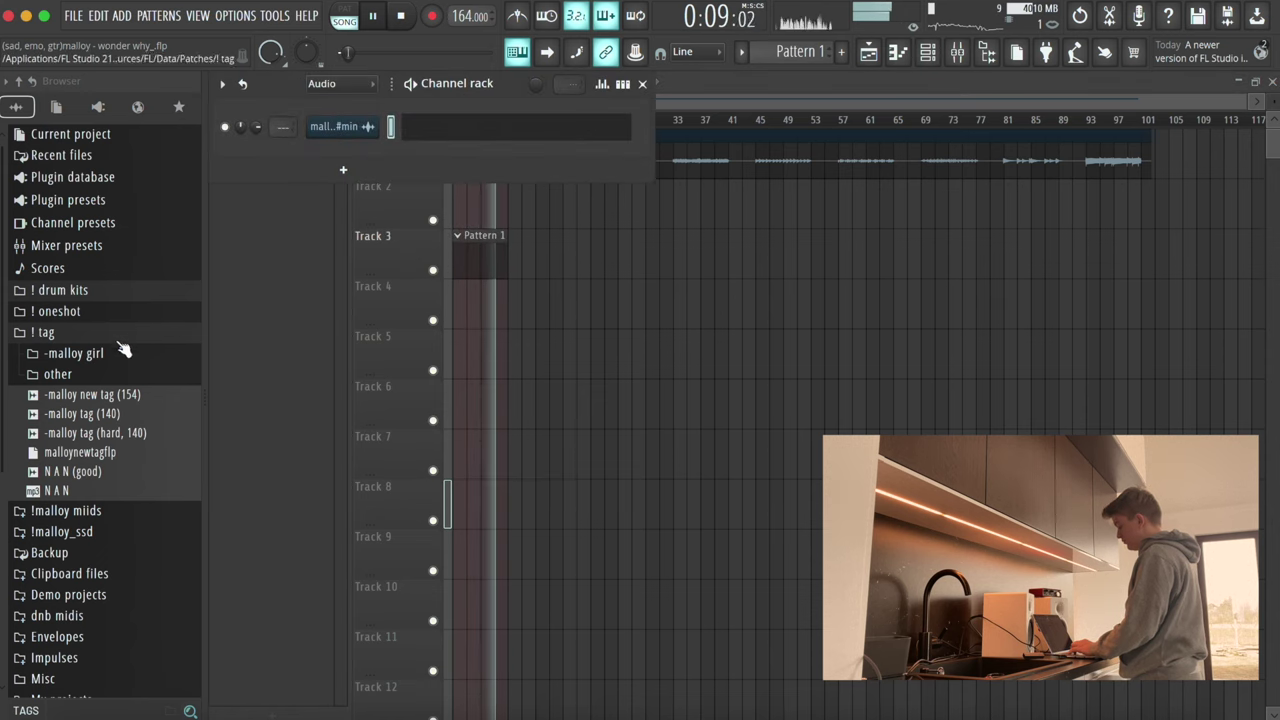
Step: Load malloy owner clap from the clap folder of the malloy - electro drumkit 2024 and open its piano roll
click(60, 290)
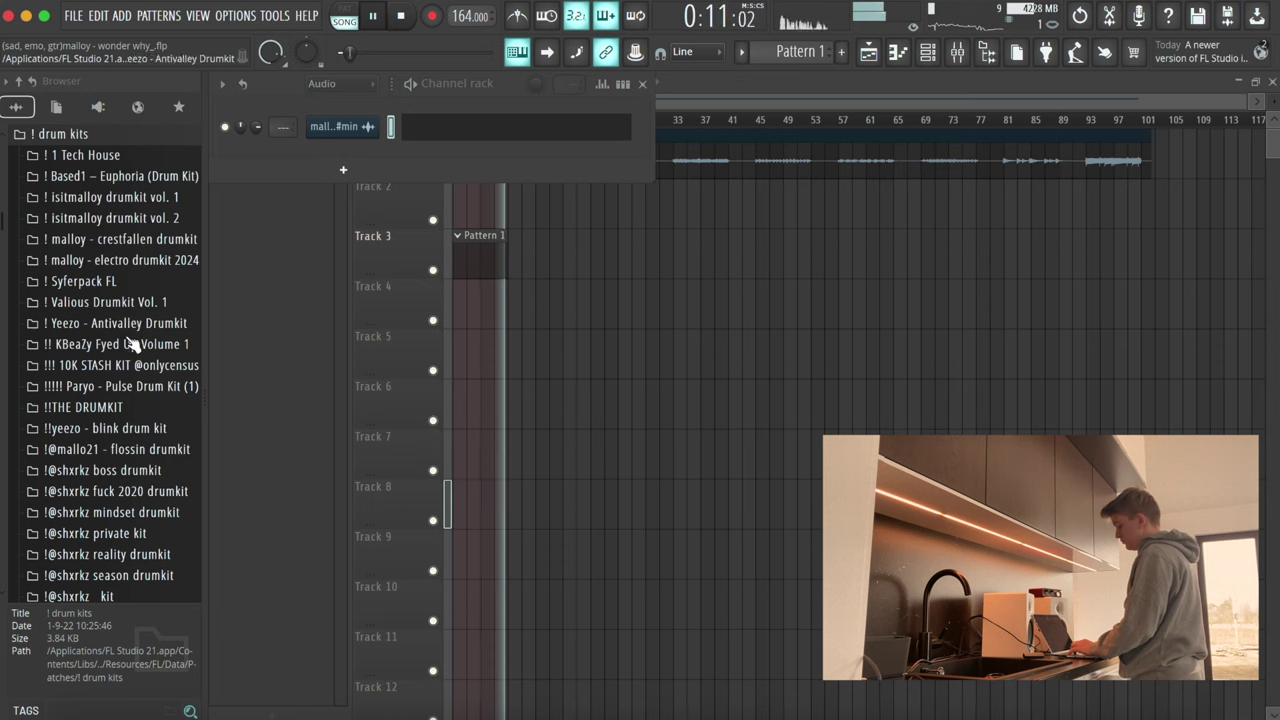
click(124, 262)
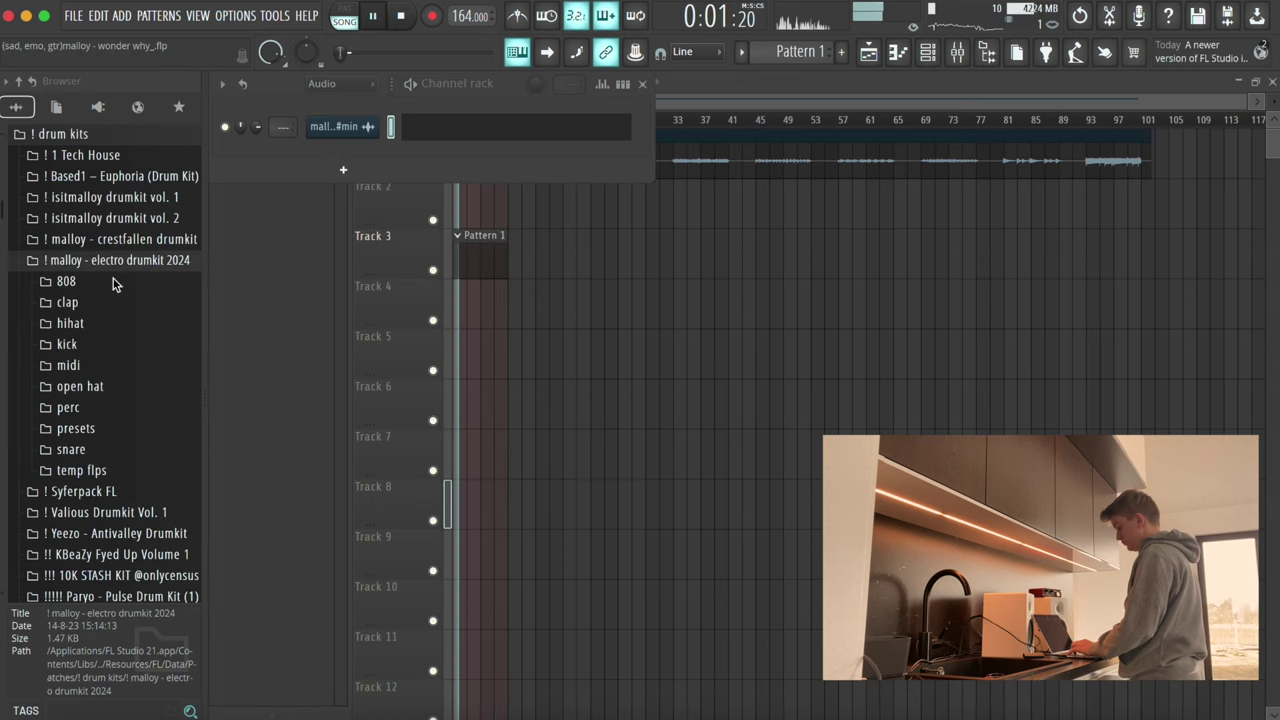
click(98, 300)
click(105, 361)
click(106, 380)
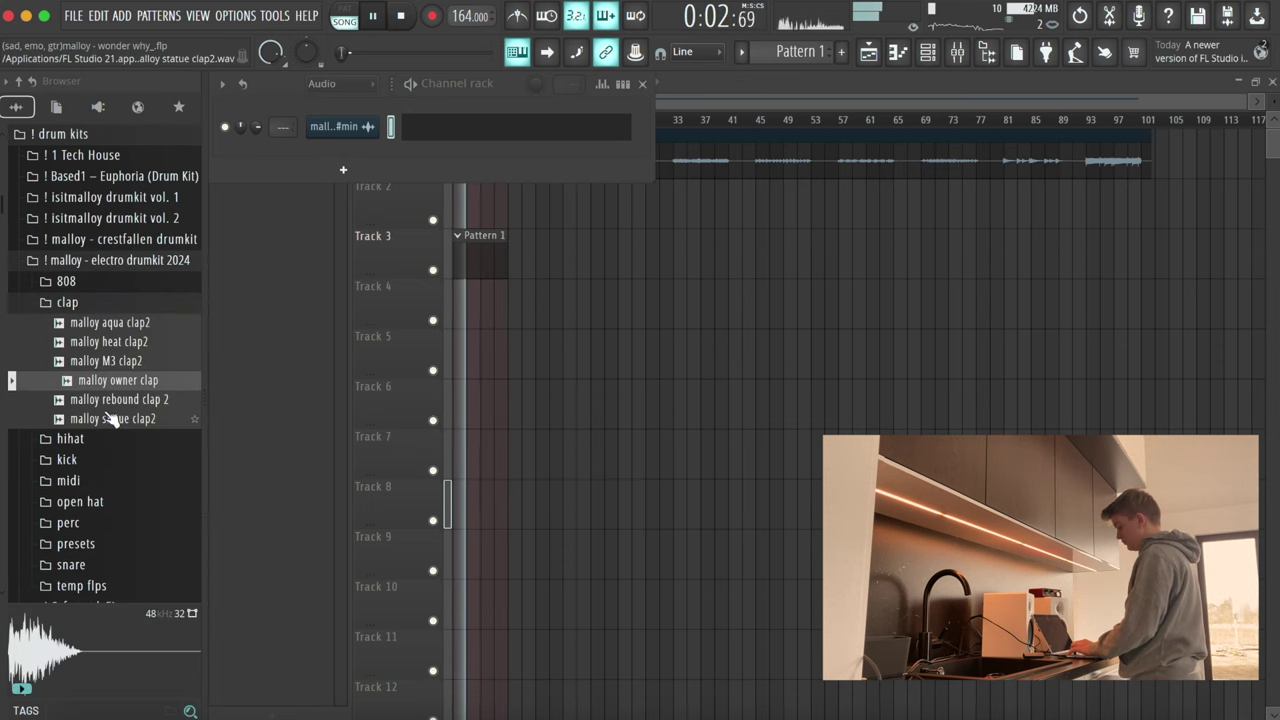
click(112, 402)
key(Up)
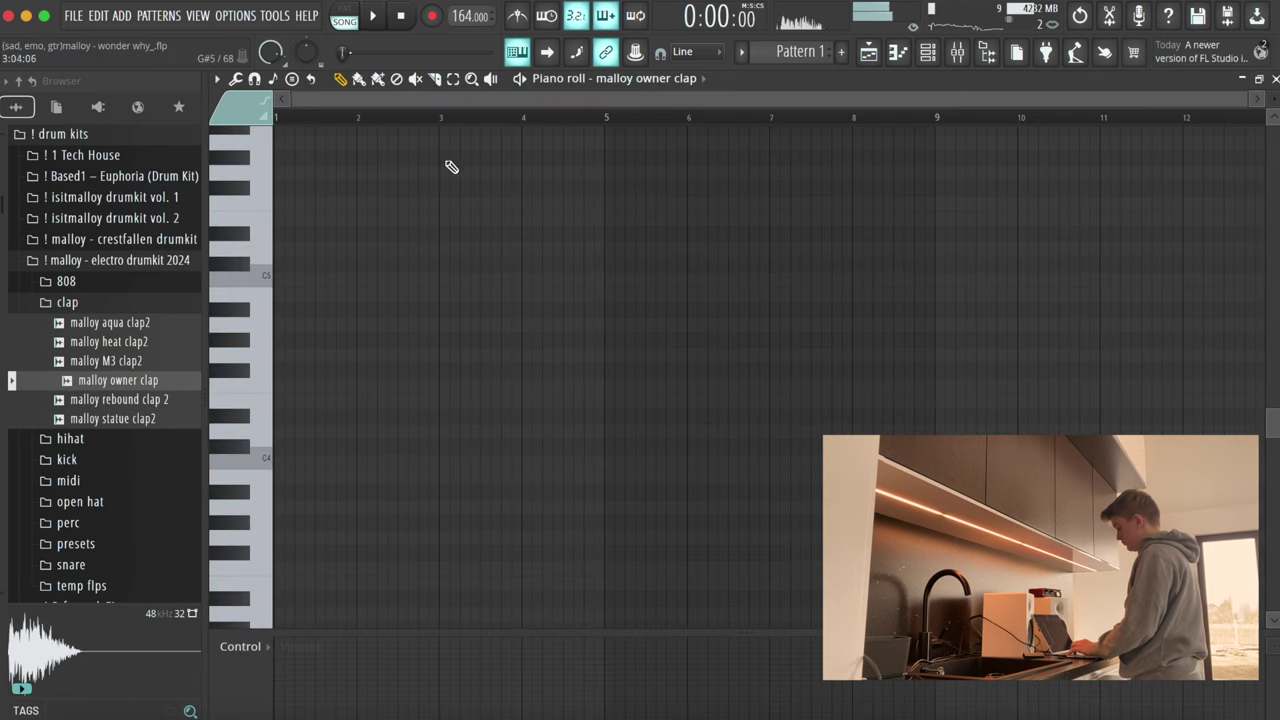
Step: Place C5 claps on beat 3 of bars 1 to 4, plus a softer extra clap early in bar 4
key(space)
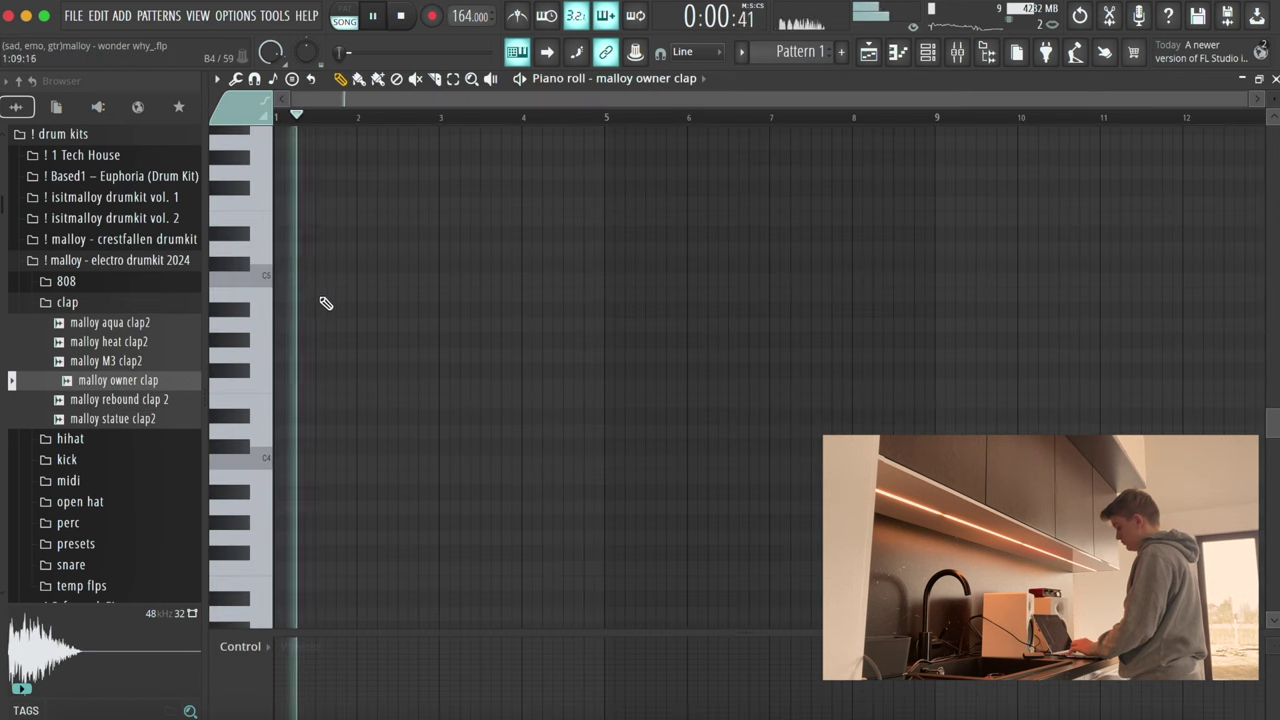
click(318, 279)
click(402, 279)
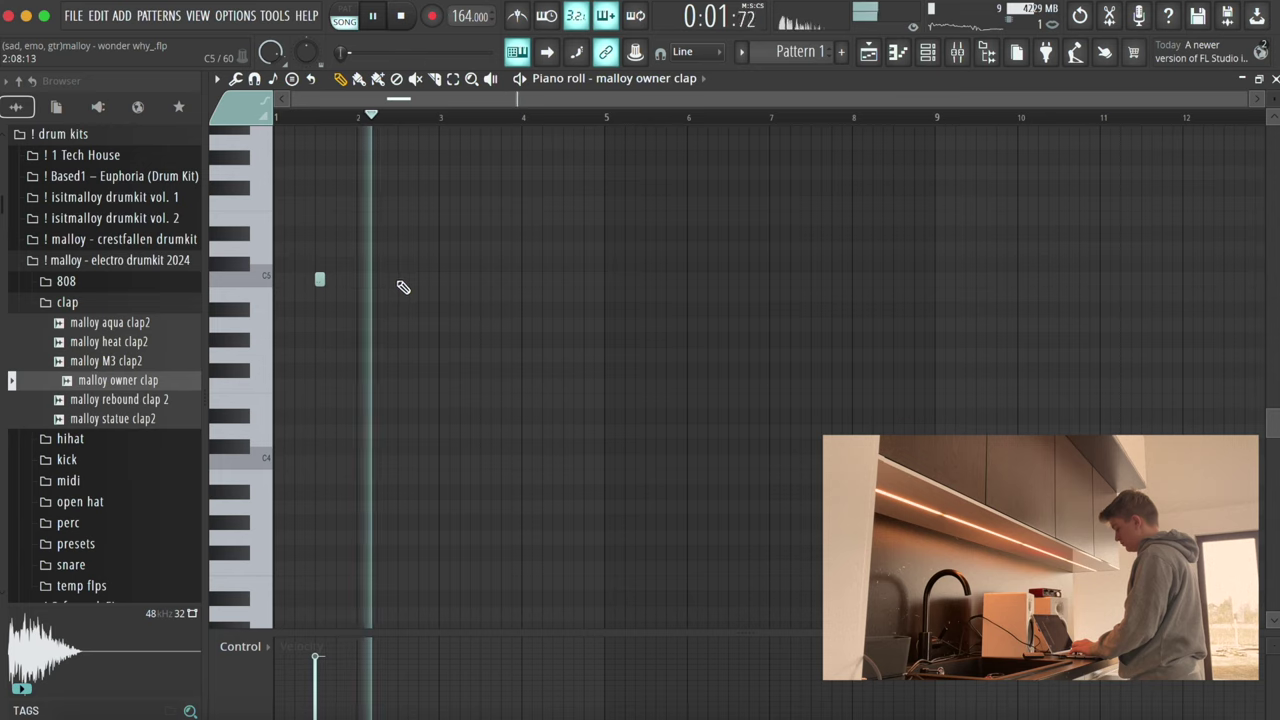
click(485, 279)
click(536, 279)
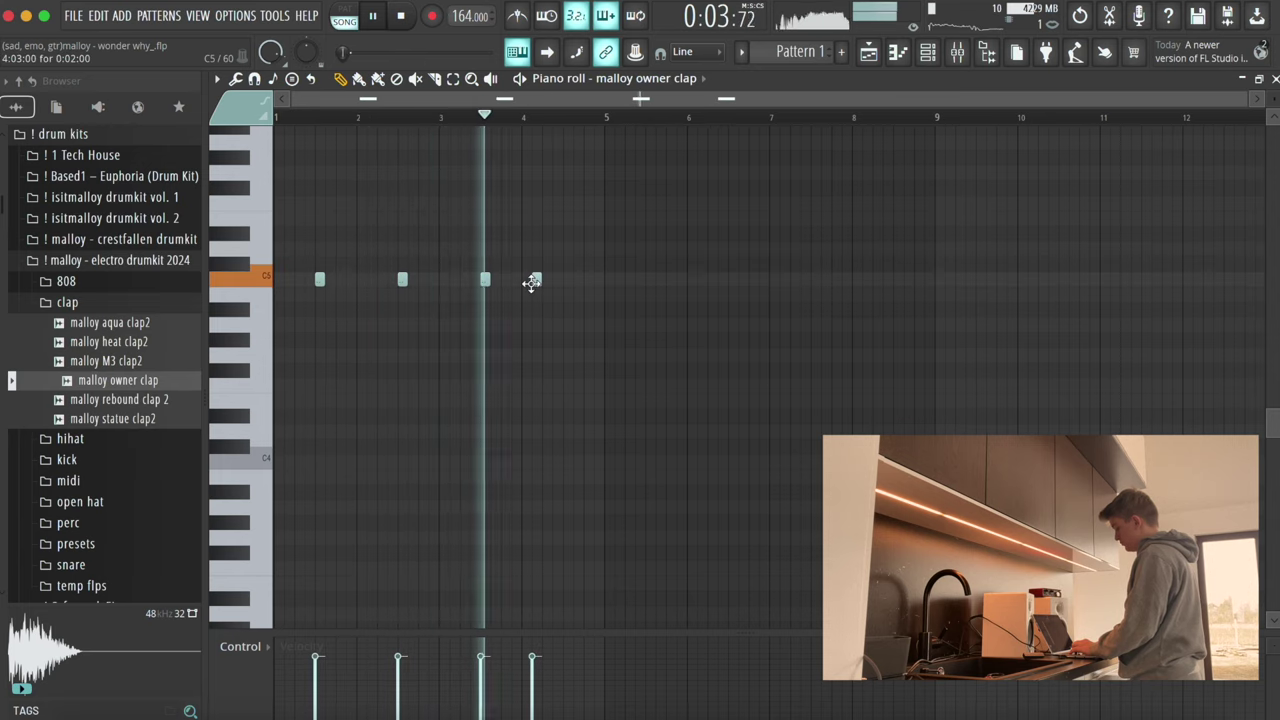
click(540, 680)
click(568, 279)
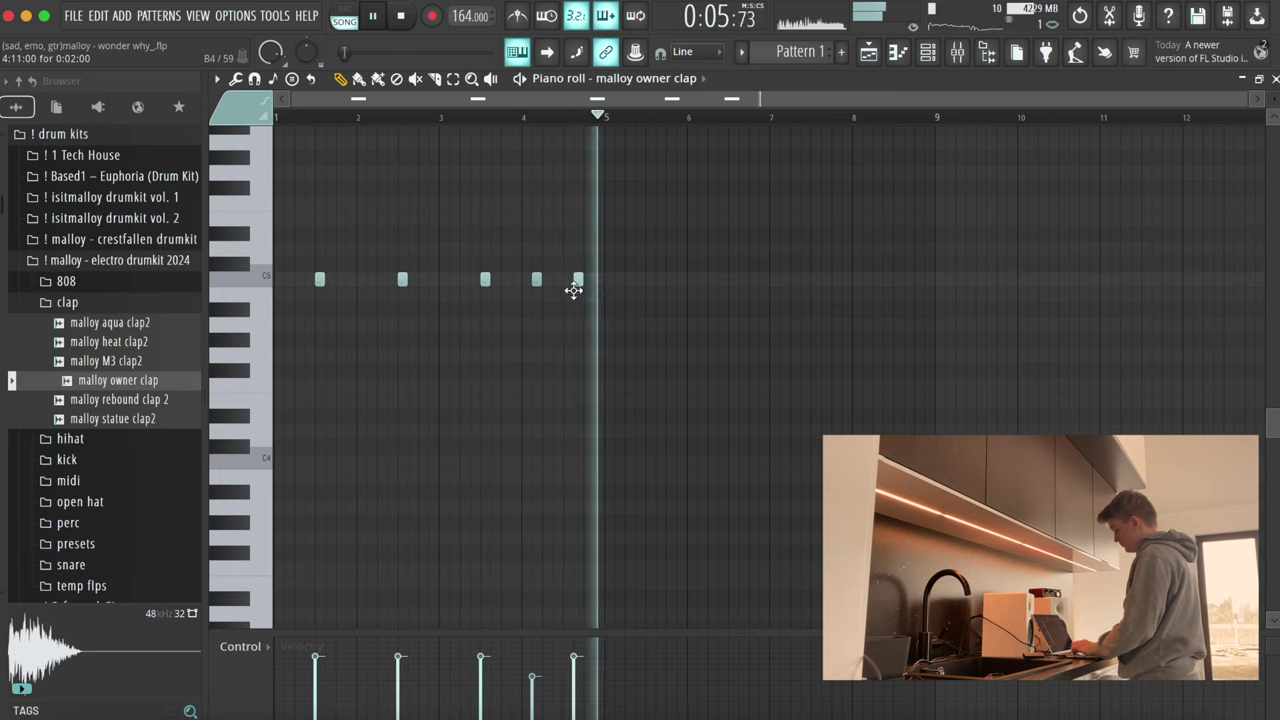
Step: Duplicate the four-bar clap pattern into bars 5 to 8 and add a quieter extra clap near the end of bar 7
key(ctrl+a)
key(ctrl+b)
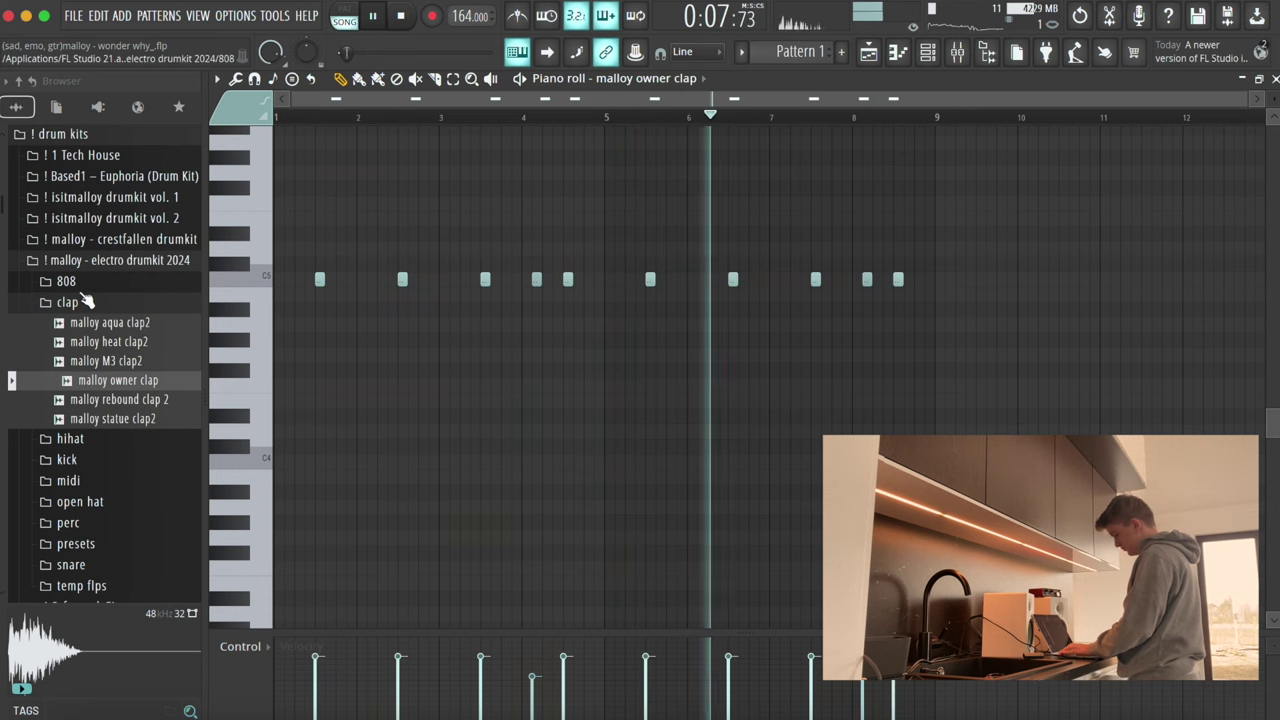
click(846, 279)
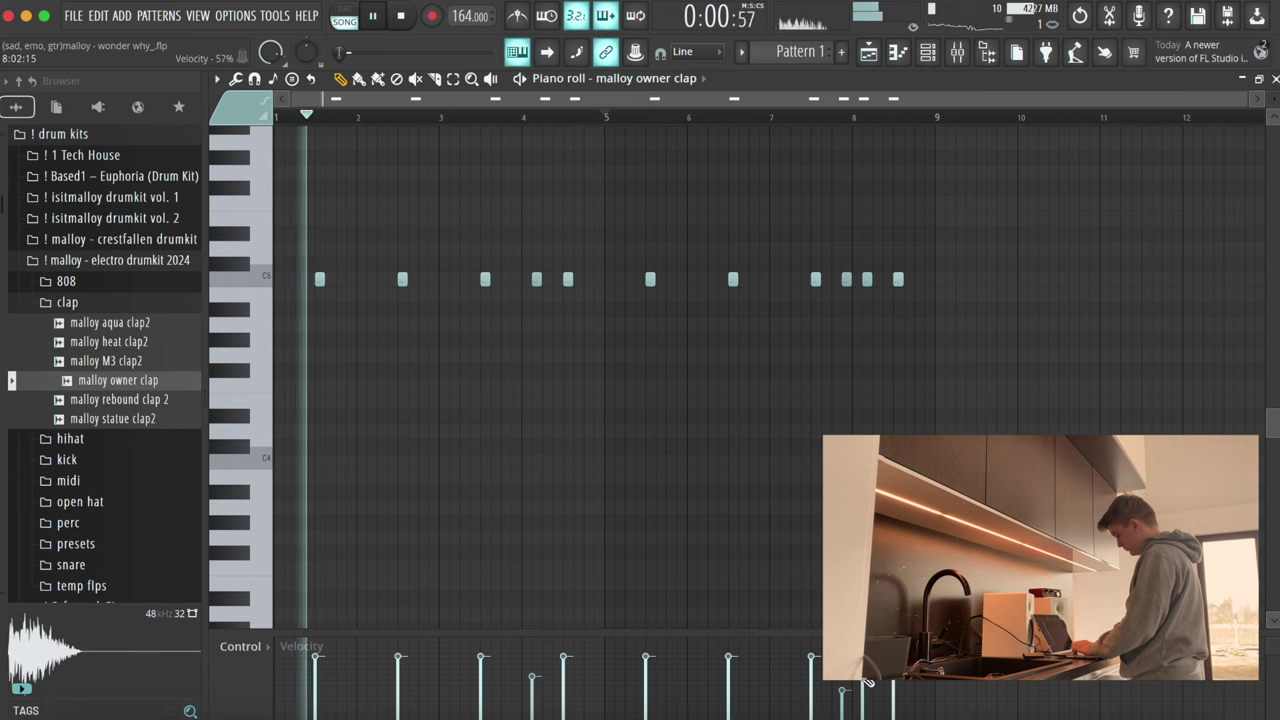
Step: Close the clap's piano roll and look through the hihat and kick folders of the electro drumkit
key(Escape)
click(100, 302)
click(160, 323)
click(160, 402)
click(138, 325)
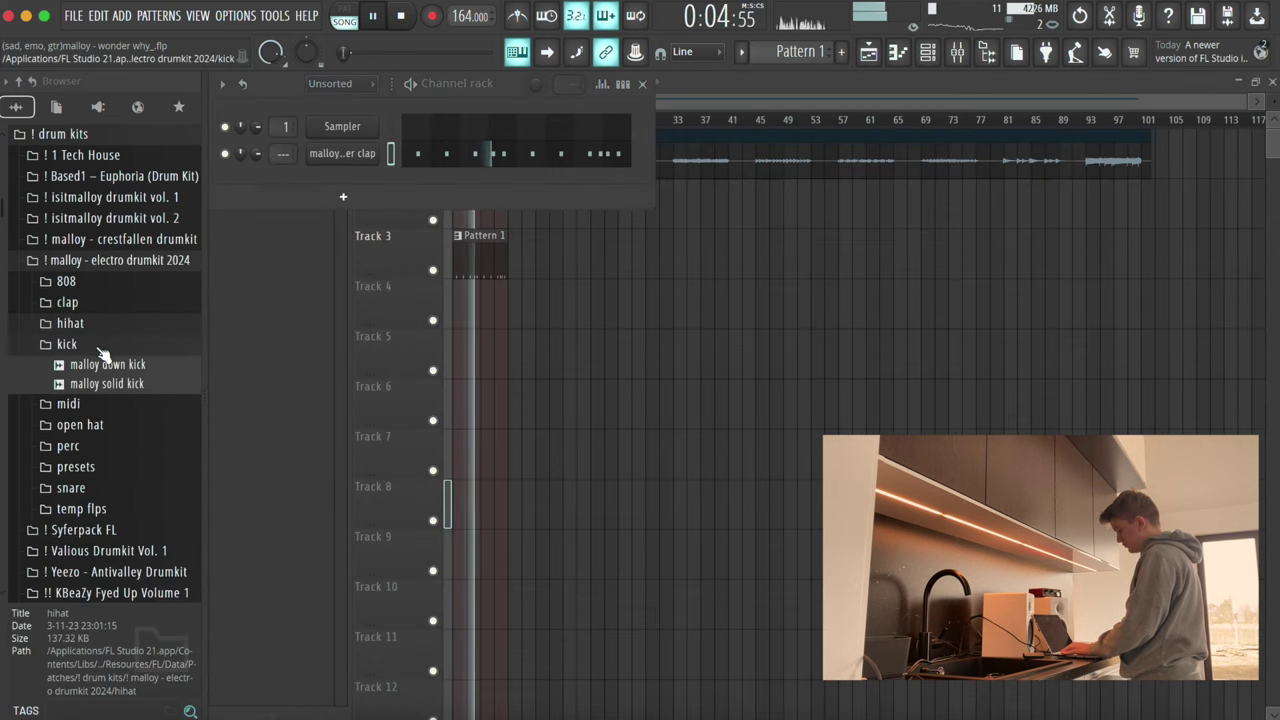
click(65, 343)
click(115, 260)
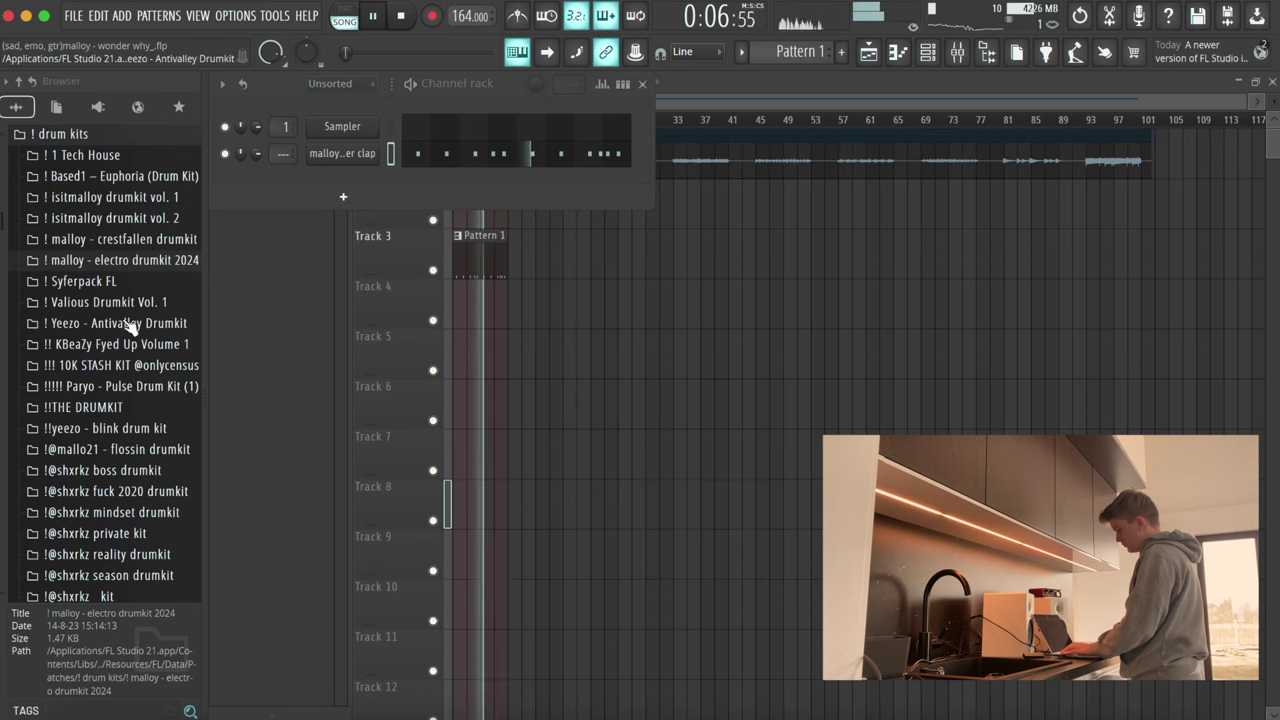
Step: Audition hats in the flossin drumkit's hi hat folder and add hi hat - hit1 as a new channel
scroll(124, 345, down, 4)
scroll(117, 340, down, 4)
click(111, 297)
click(122, 478)
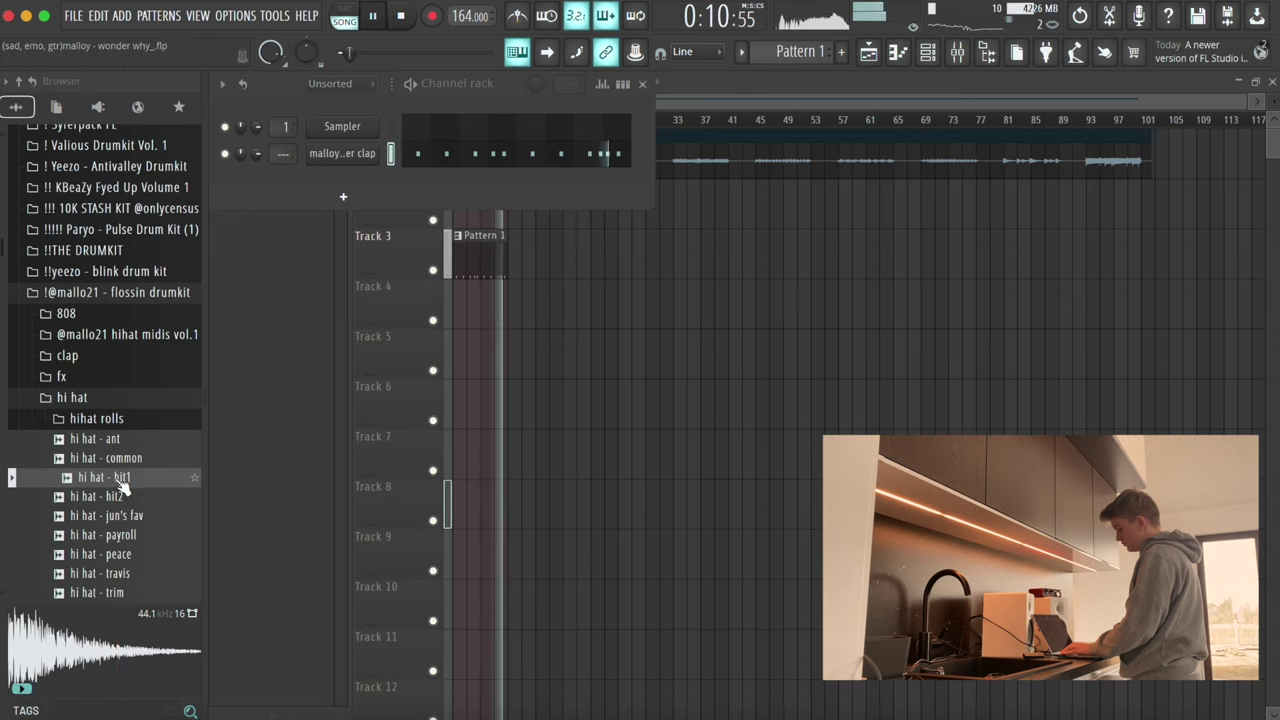
click(122, 496)
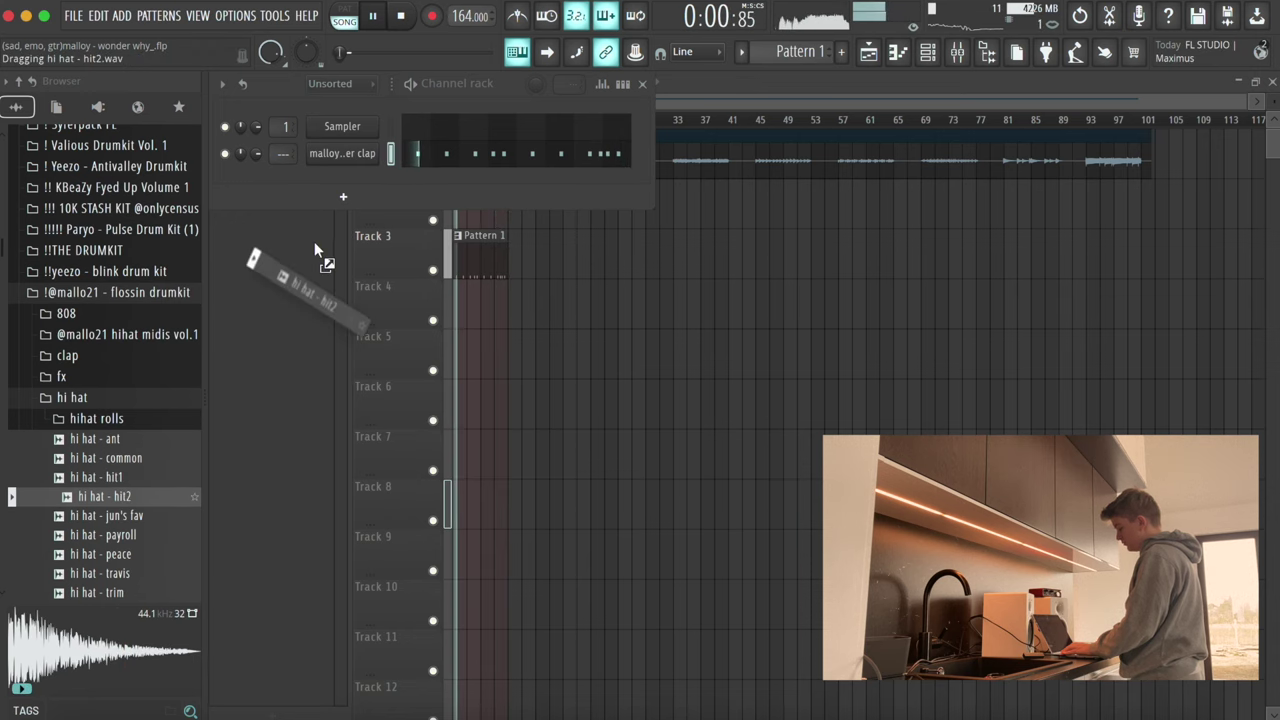
drag(312, 245, 320, 190)
drag(110, 478, 116, 490)
drag(352, 195, 352, 190)
Step: Fill the hi hat - hit1 channel every 2 steps and open its piano roll
right_click(362, 181)
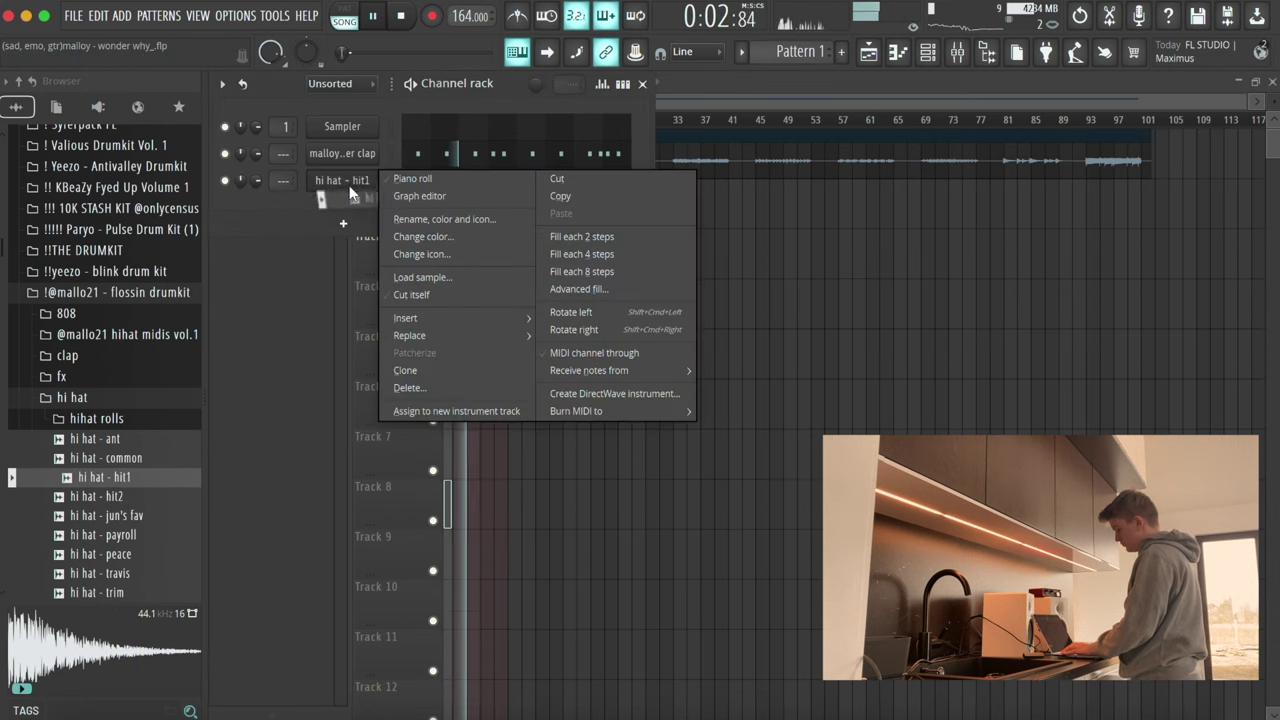
click(576, 237)
key(space)
key(F7)
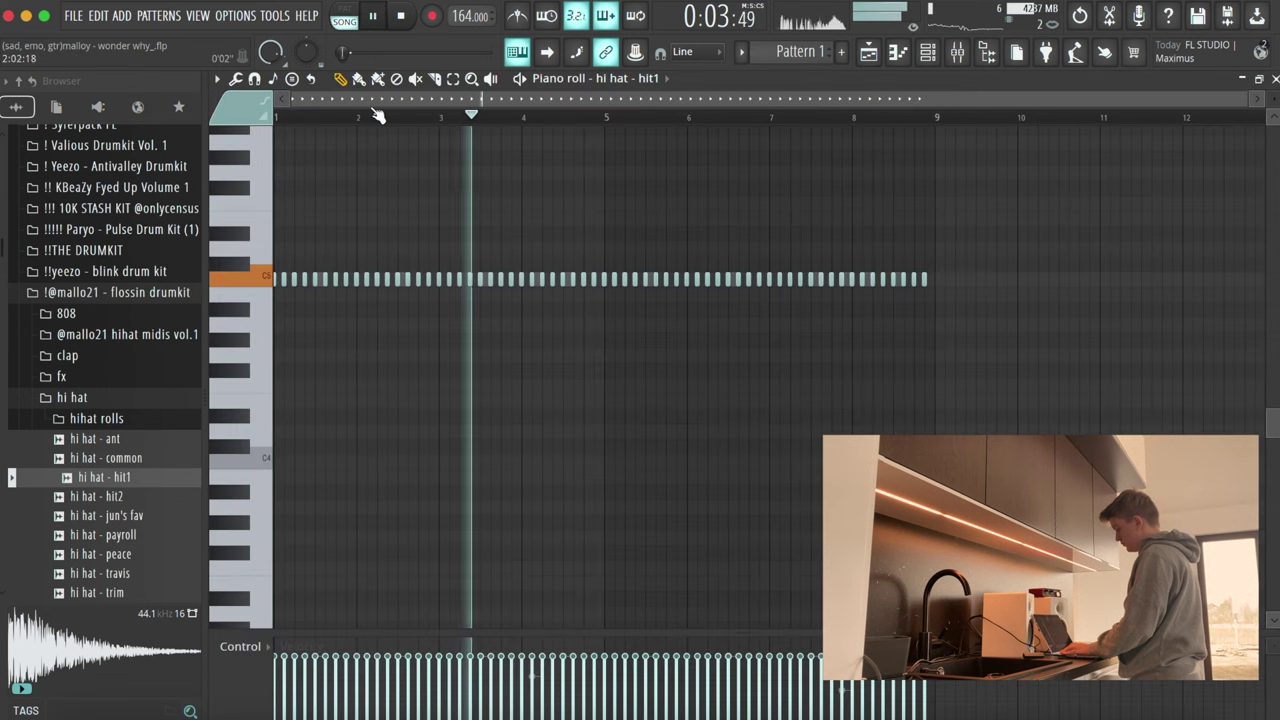
Step: Lengthen the hi-hats to one step and clear the hats around beat 3 of bar 1, softening the third hat
ctrl+scroll(323, 334, up, 3)
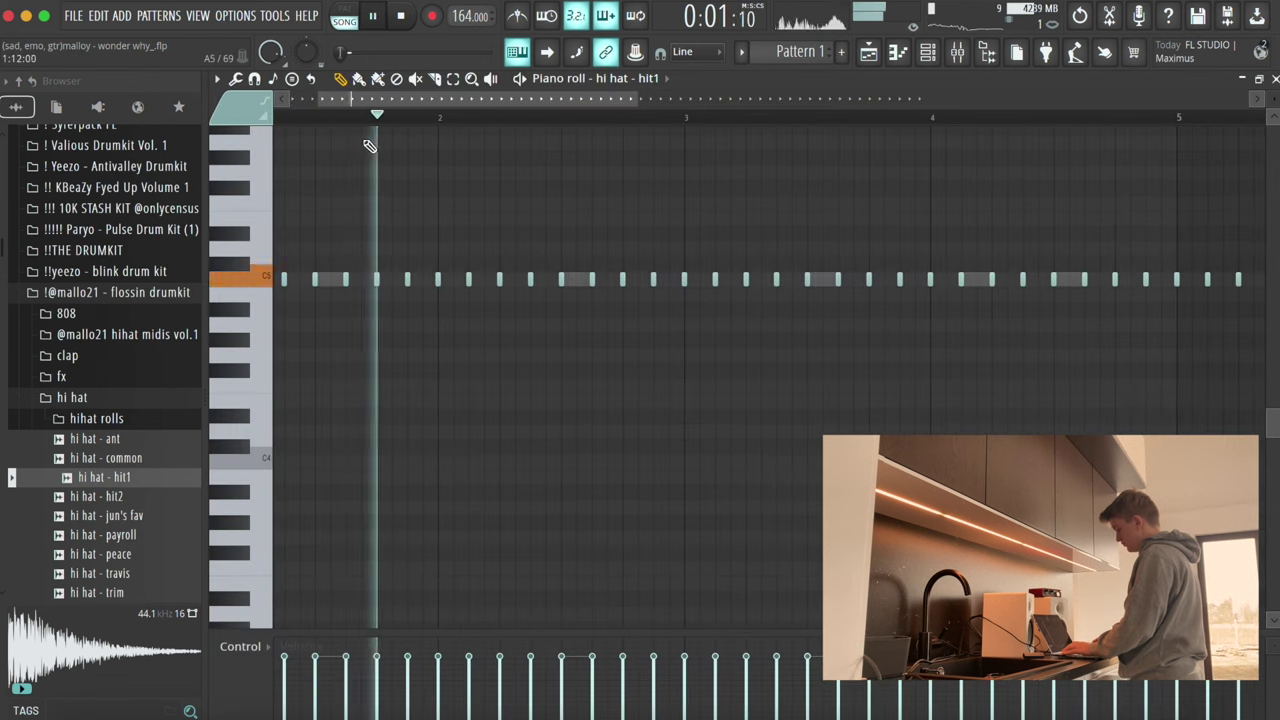
key(space)
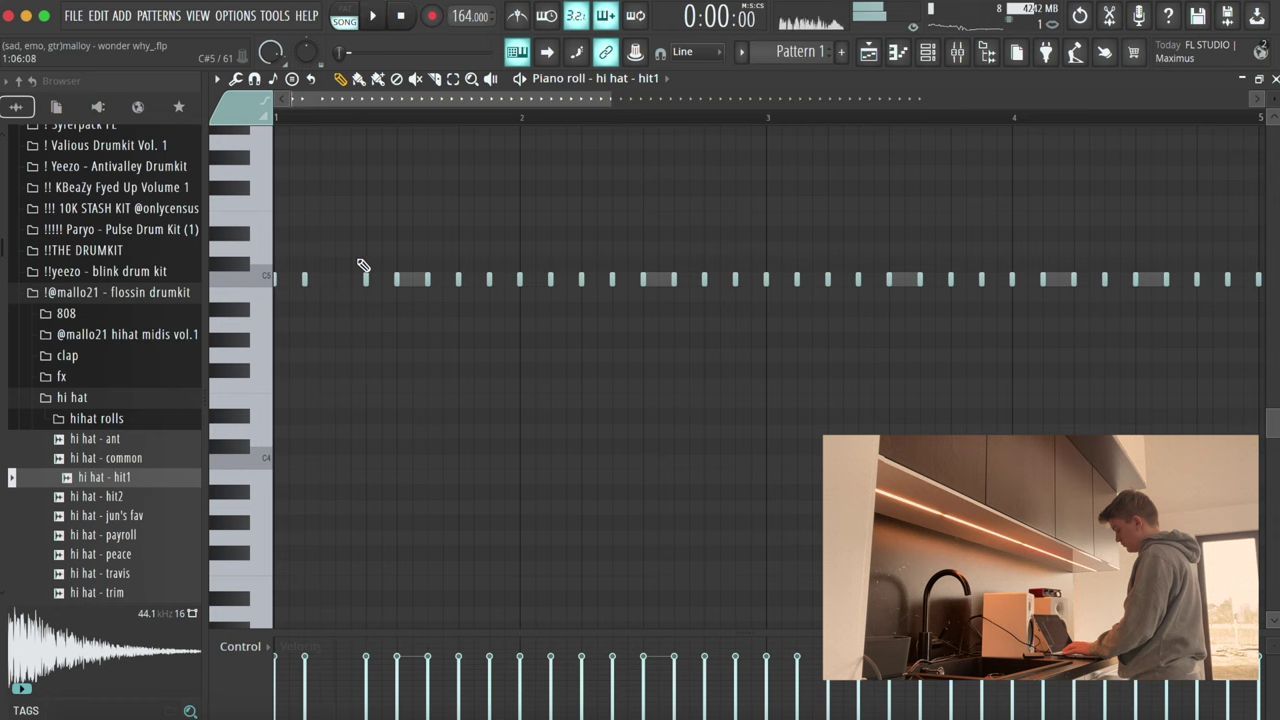
key(ctrl+q)
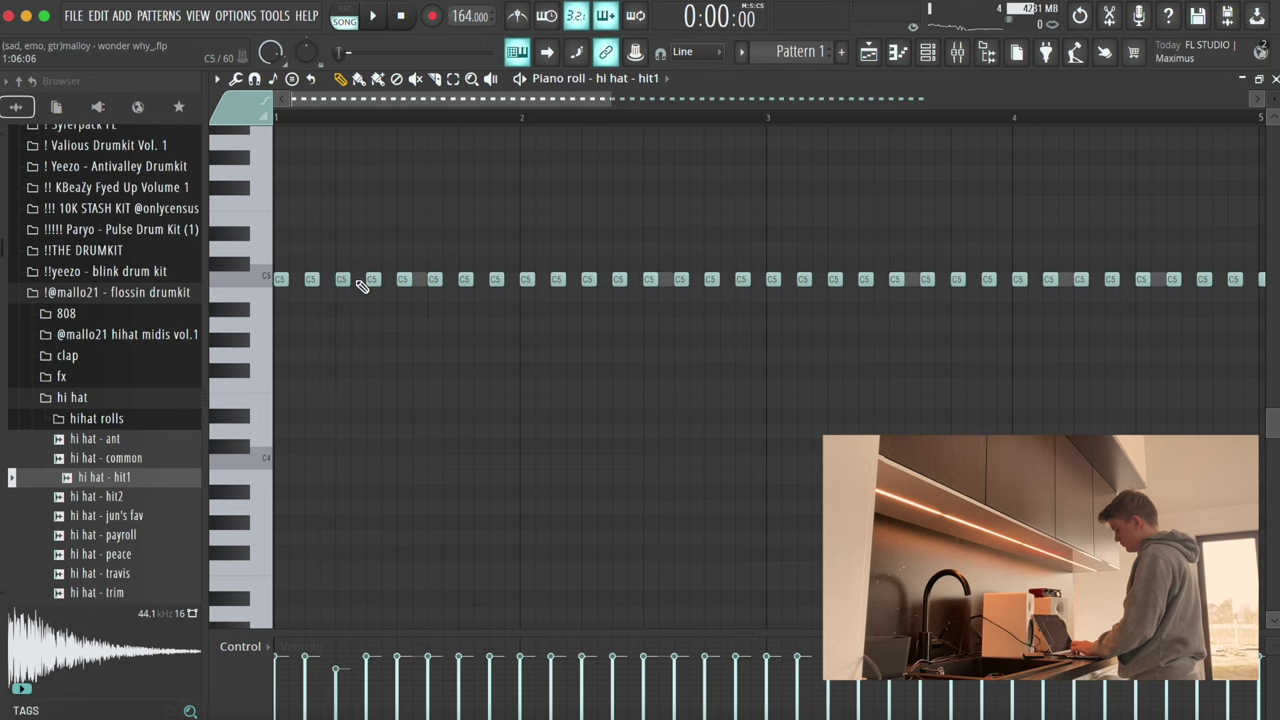
right_click(403, 280)
key(space)
key(space)
key(space)
key(space)
key(space)
key(space)
key(space)
key(space)
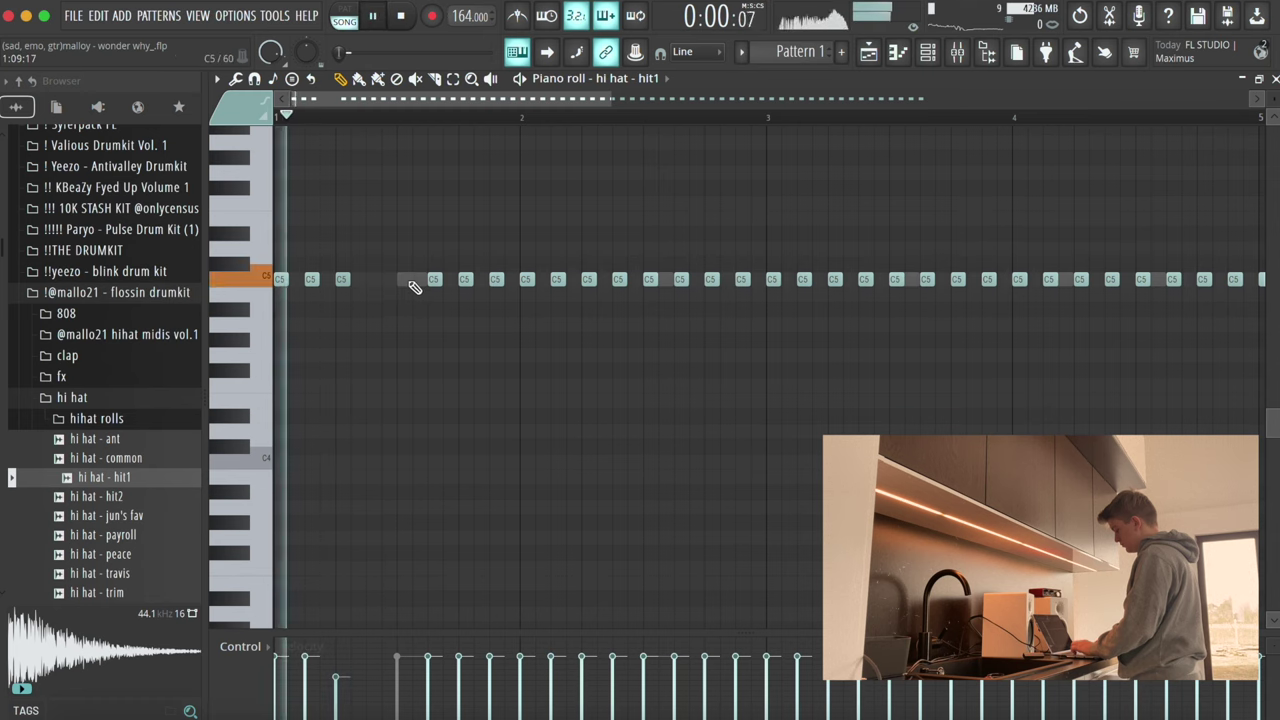
Step: Add a hi-hat on beat 3 of bar 1 and chop it into a four-note roll
click(404, 282)
key(space)
key(space)
drag(410, 281, 418, 296)
key(alt+a)
key(Return)
key(space)
key(space)
scroll(451, 422, up, 3)
key(space)
key(space)
scroll(451, 422, up, 2)
key(ctrl+d)
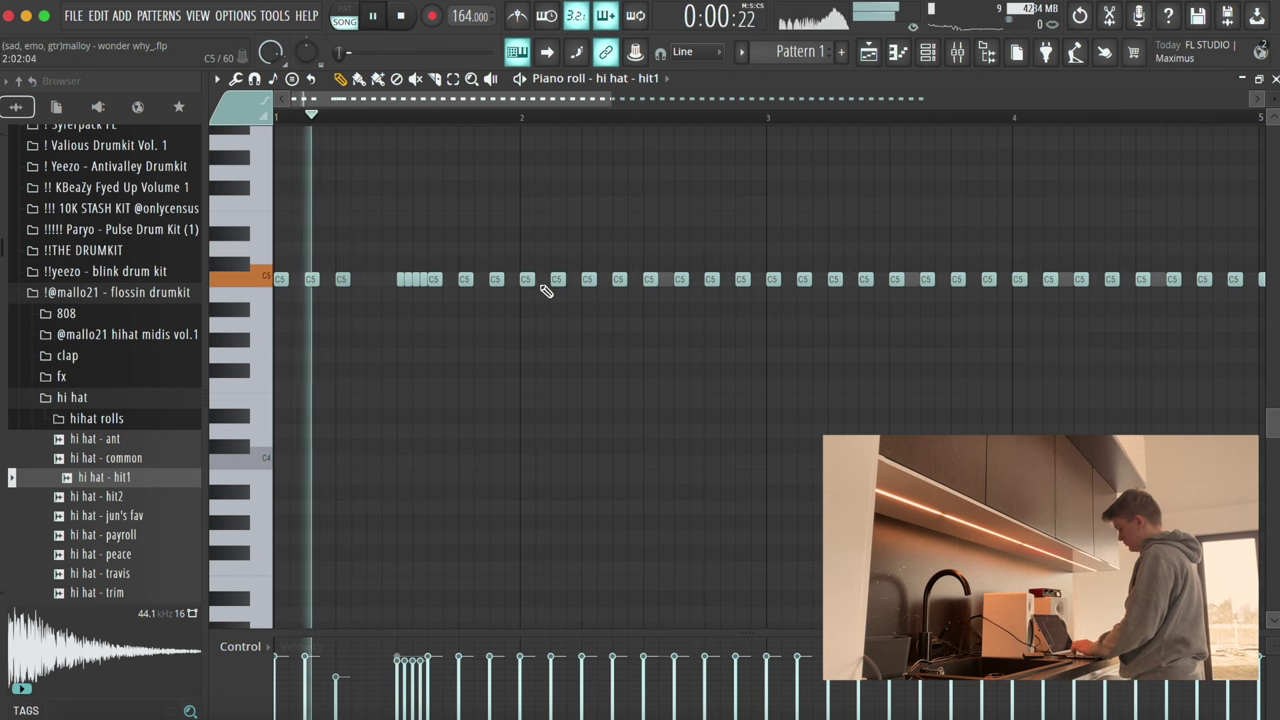
Step: Remove the hi-hat just before beat 3 of bar 2 and lengthen the hat on beat 3 to two steps
right_click(617, 281)
key(space)
key(space)
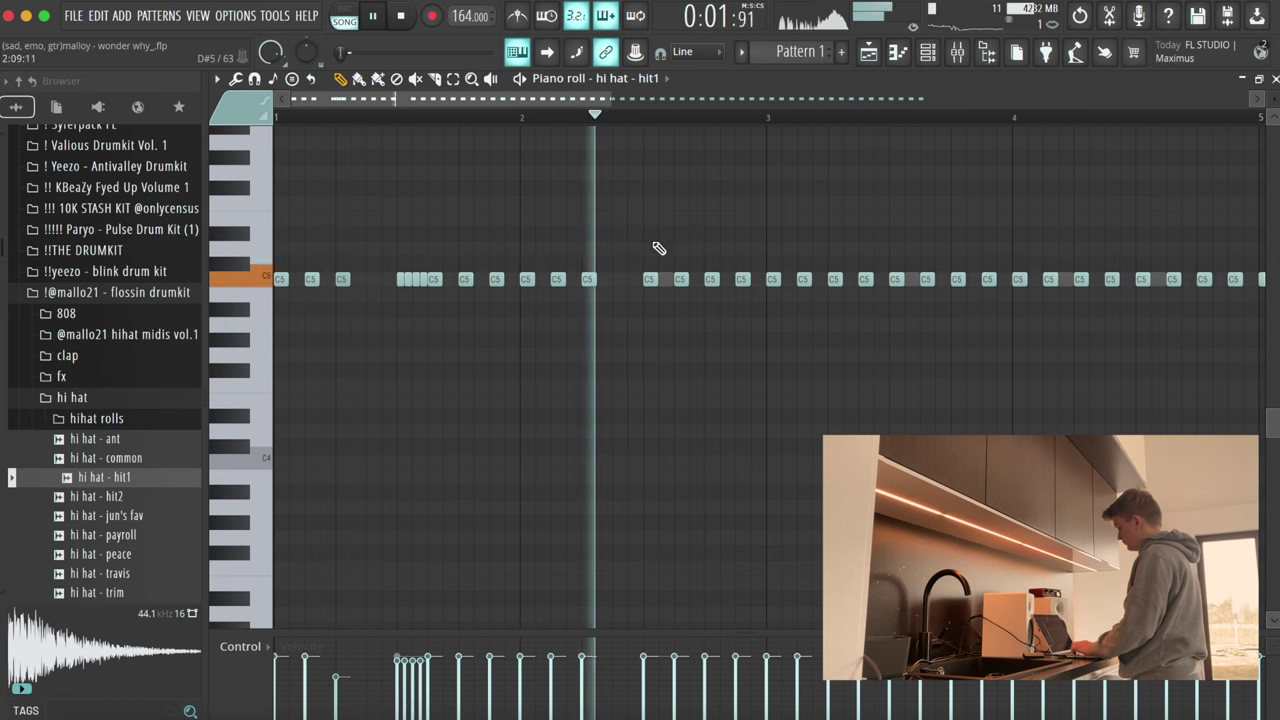
right_click(647, 280)
key(space)
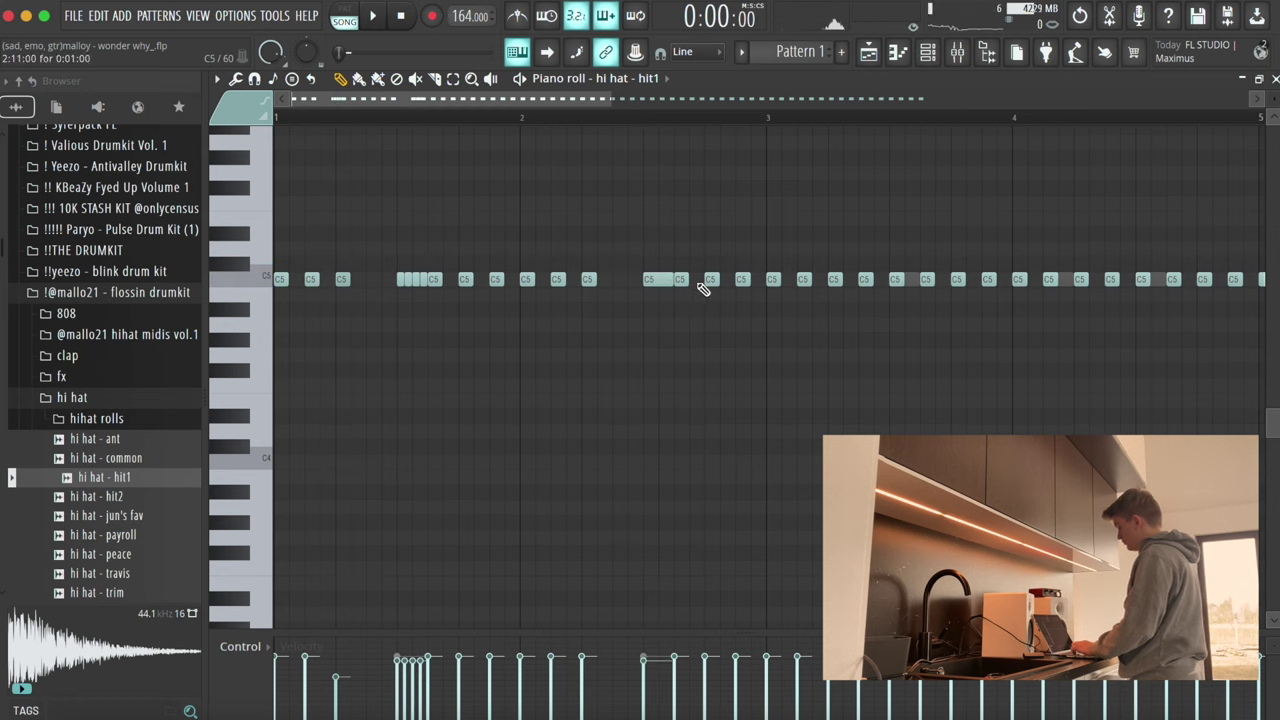
Step: Set the snap to 1/3 step and build a six-note triplet hi-hat roll on the last beat of bar 2
click(690, 53)
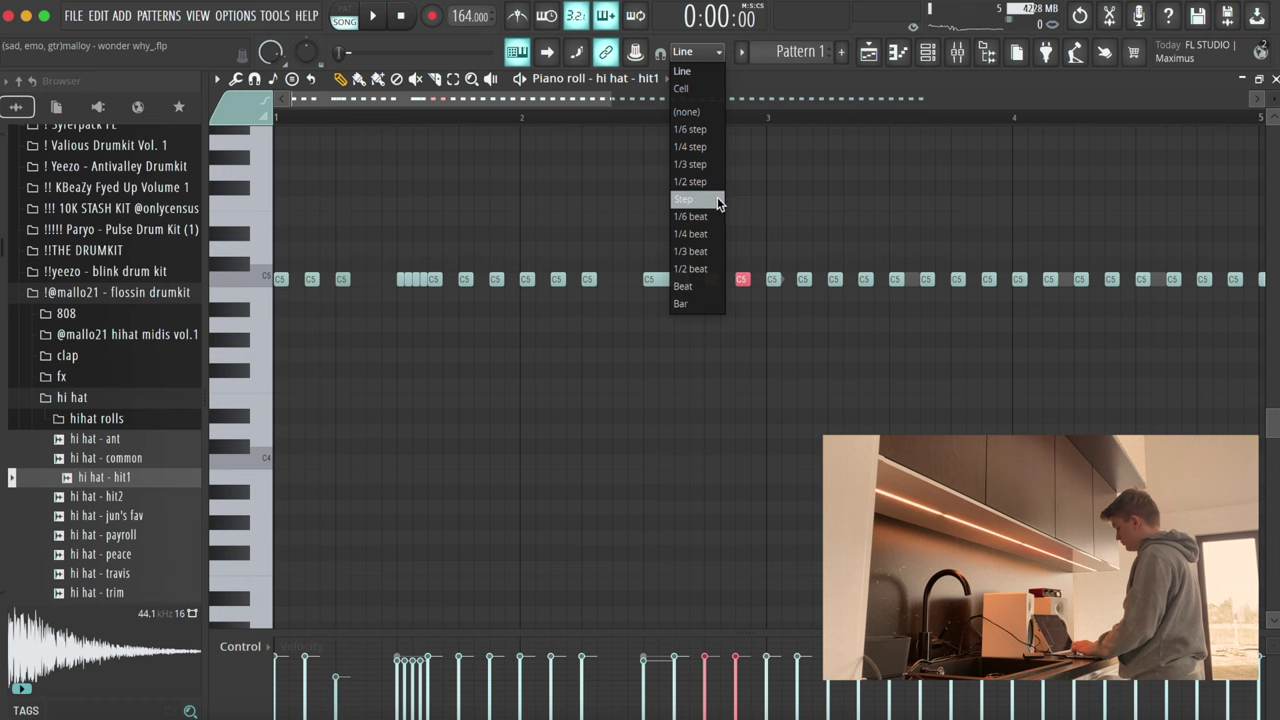
click(690, 165)
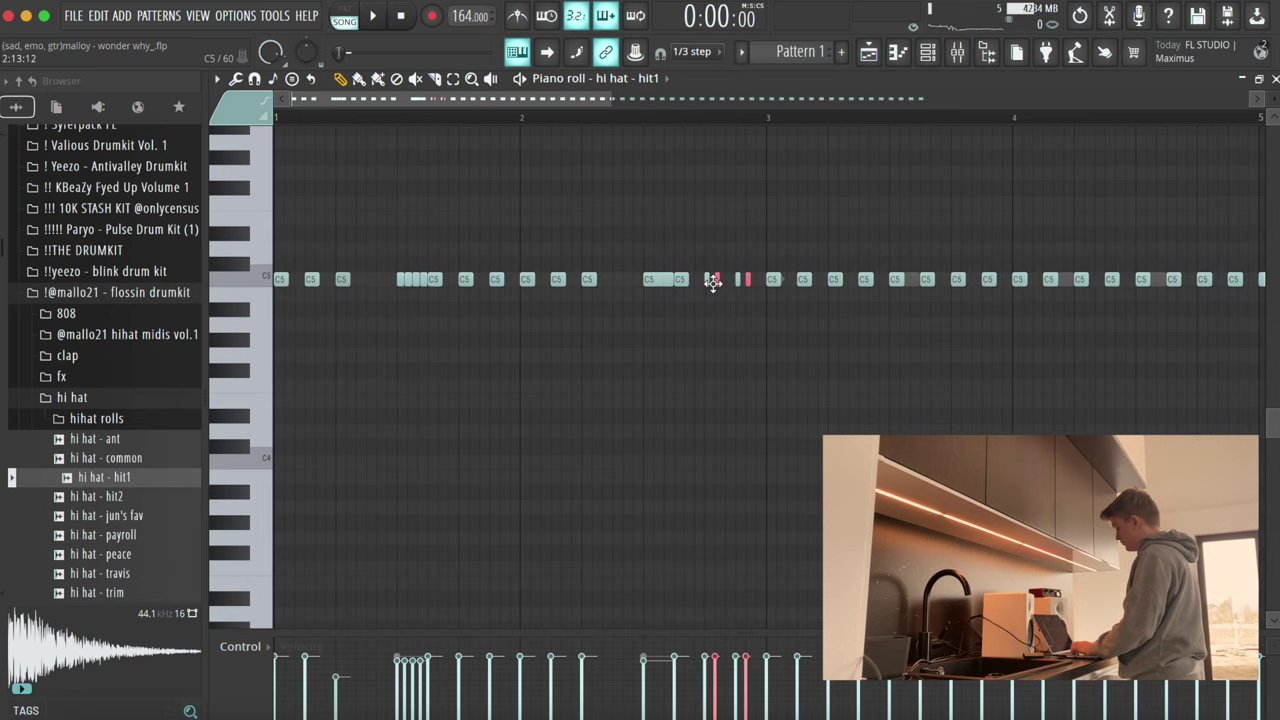
key(super+d)
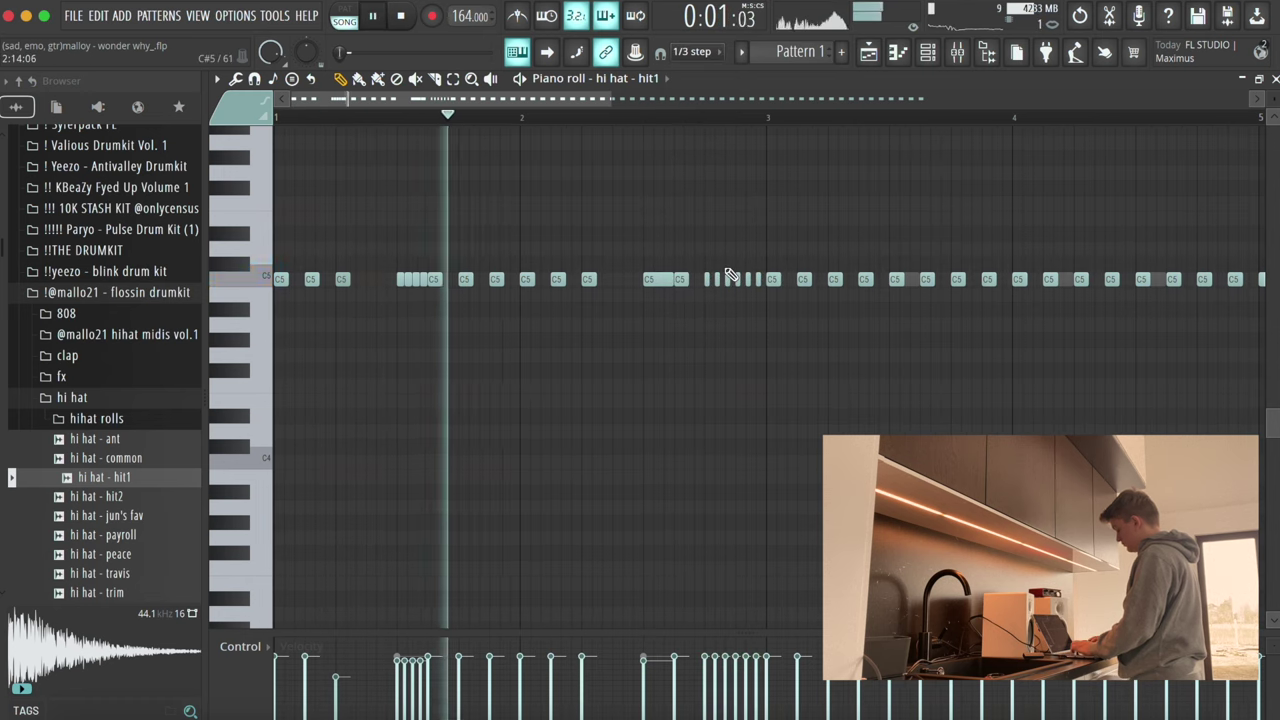
Step: Apply legato to all hi-hats and vary the note velocities within the triplet roll at the end of bar 2
key(super+l)
scroll(712, 627, up, 5)
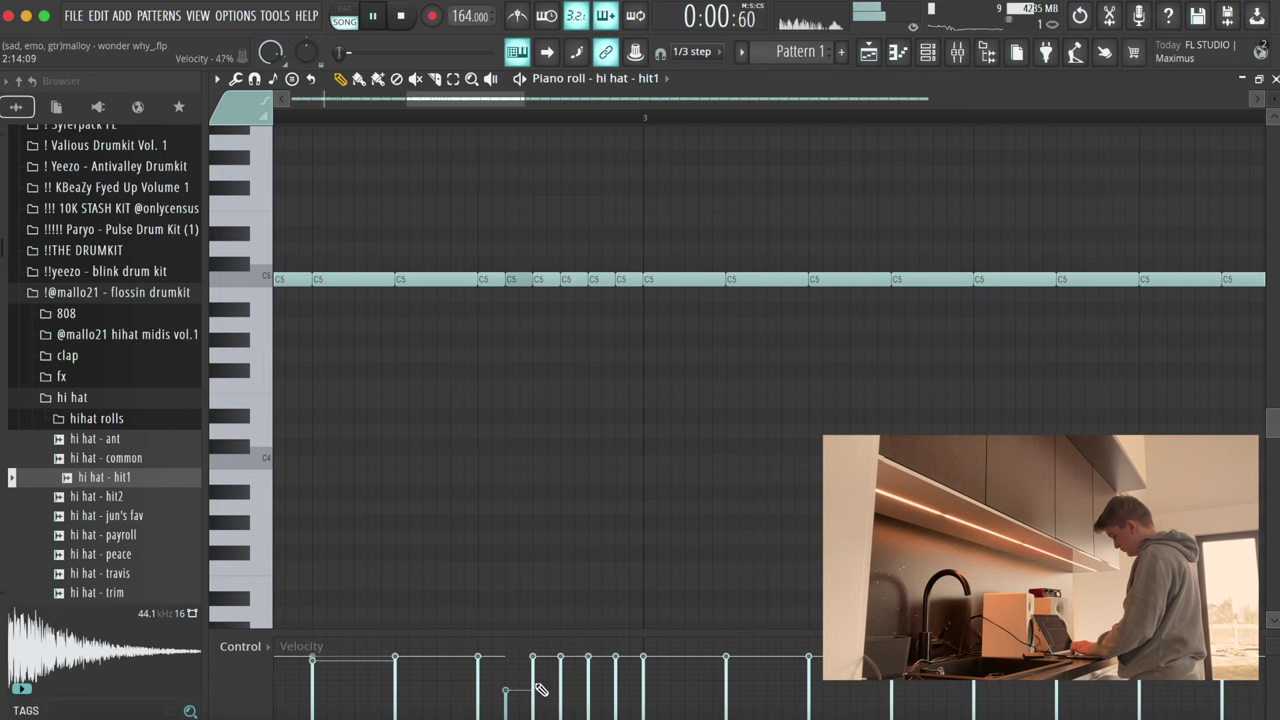
key(space)
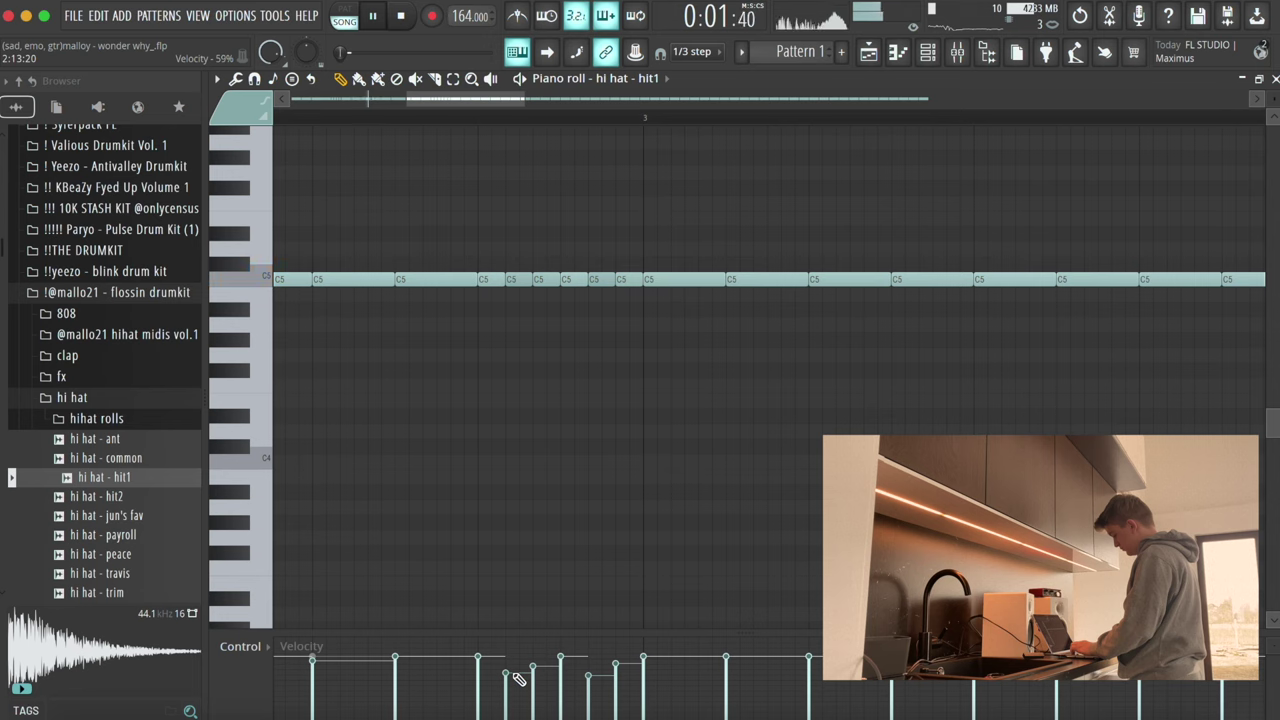
Step: Vary the last velocities of the bar 2 triplet roll and repeat the two-bar hi-hat pattern over bars 3 and 4
drag(562, 679, 618, 676)
scroll(610, 536, down, 5)
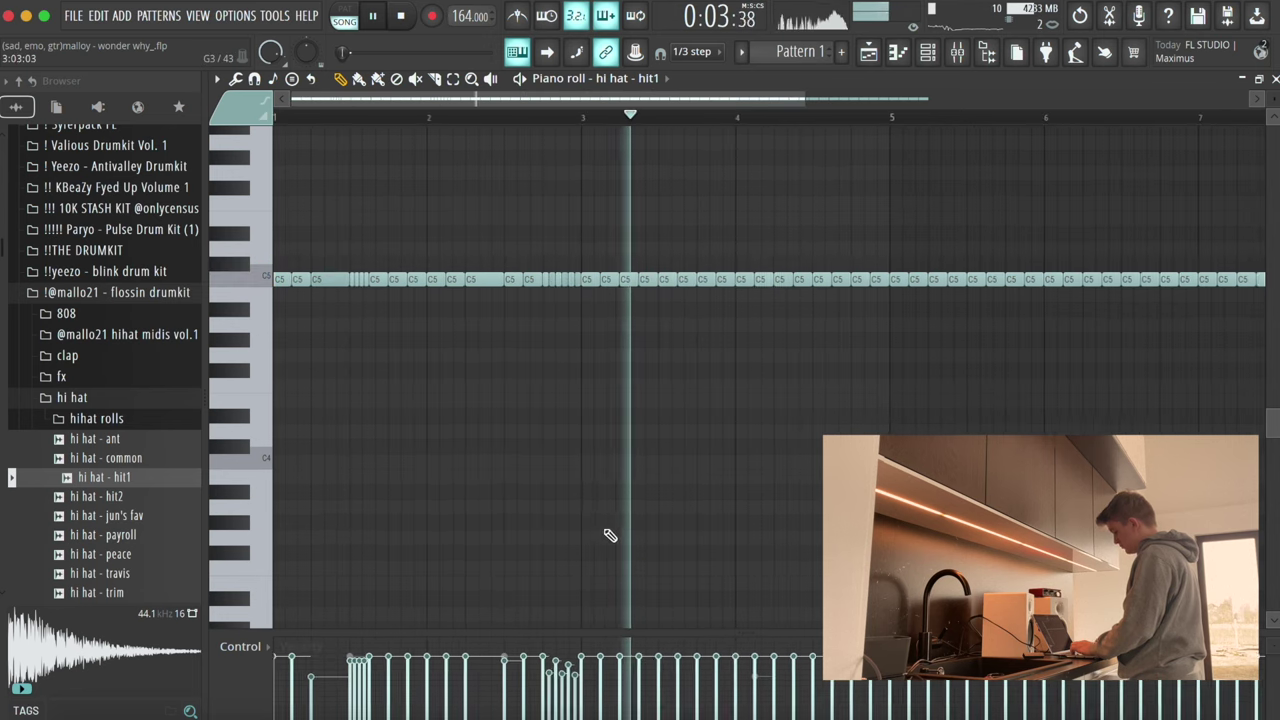
key(space)
key(space)
scroll(503, 234, up, 4)
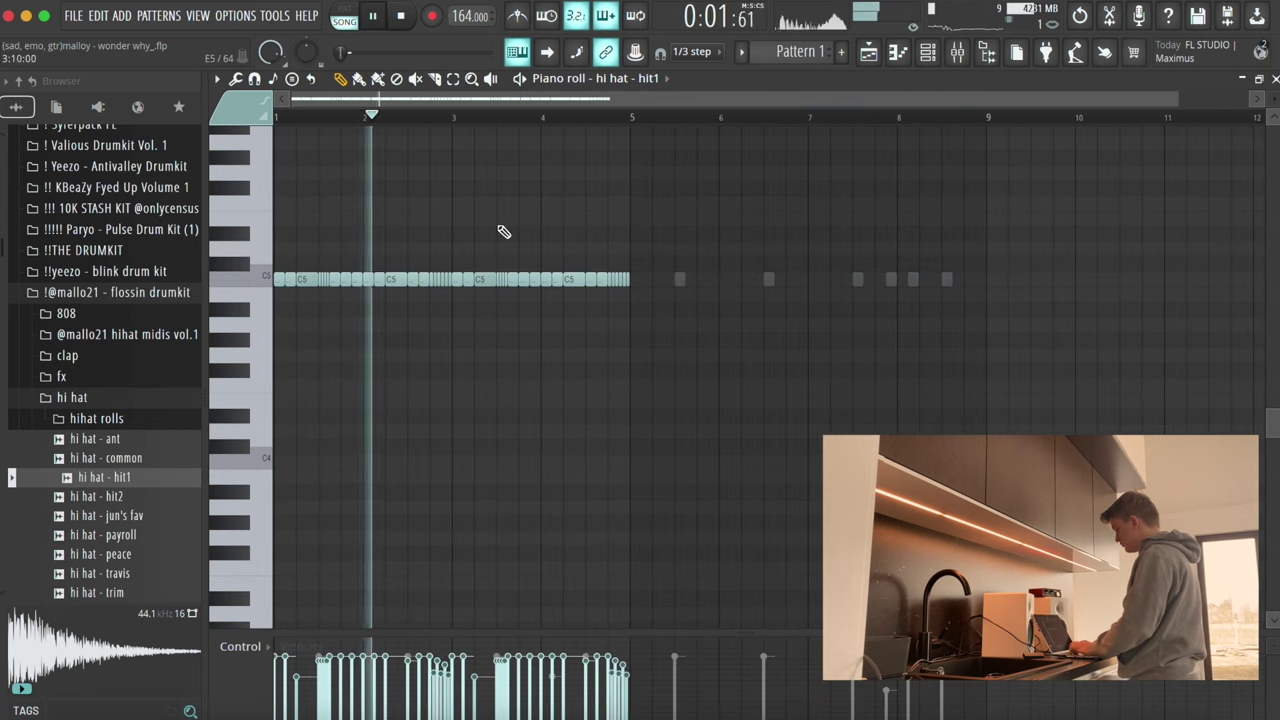
key(space)
key(space)
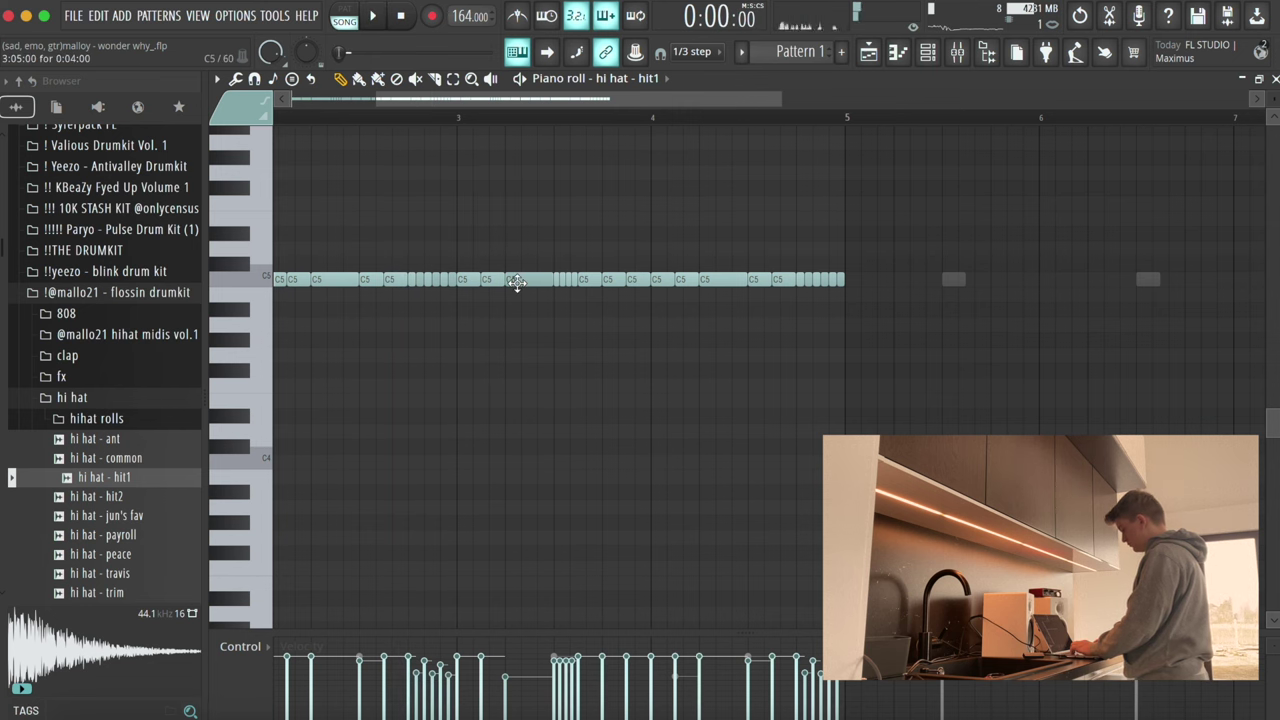
Step: Add four two-step C#4 hi-hats across the first half of bar 1 with lower, varied velocities
scroll(404, 396, down, 4)
scroll(283, 282, up, 4)
key(space)
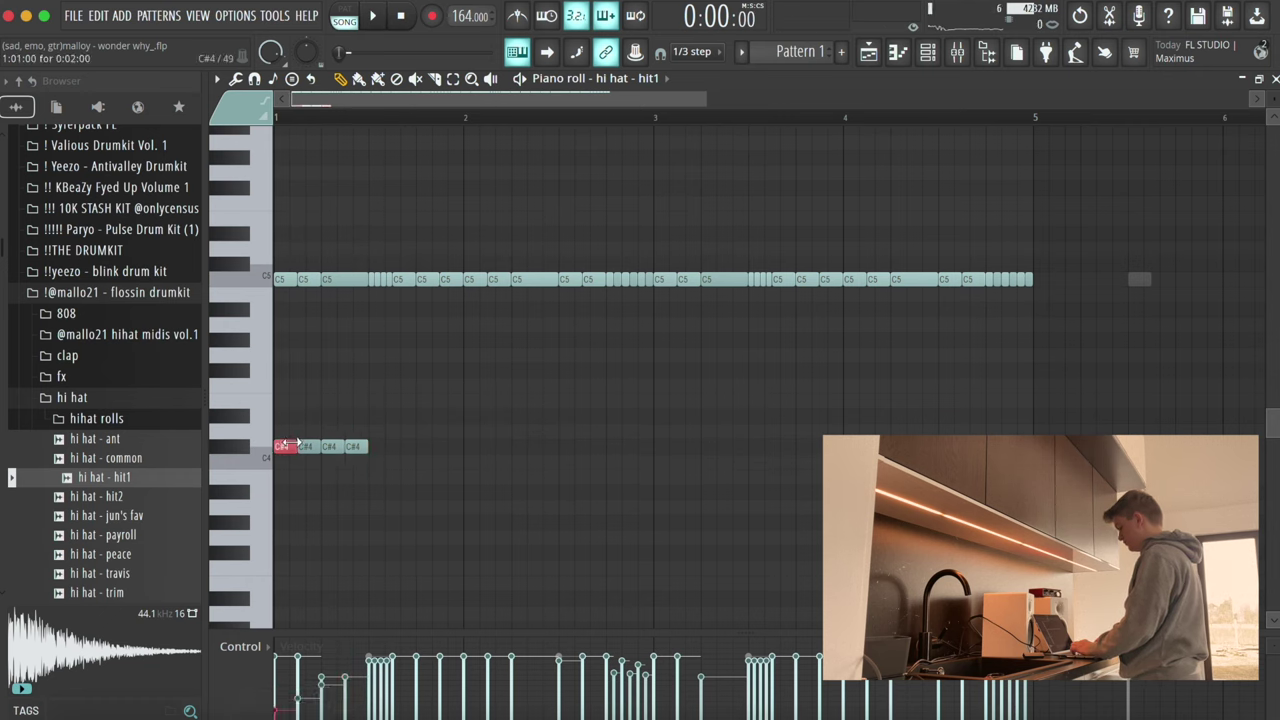
key(space)
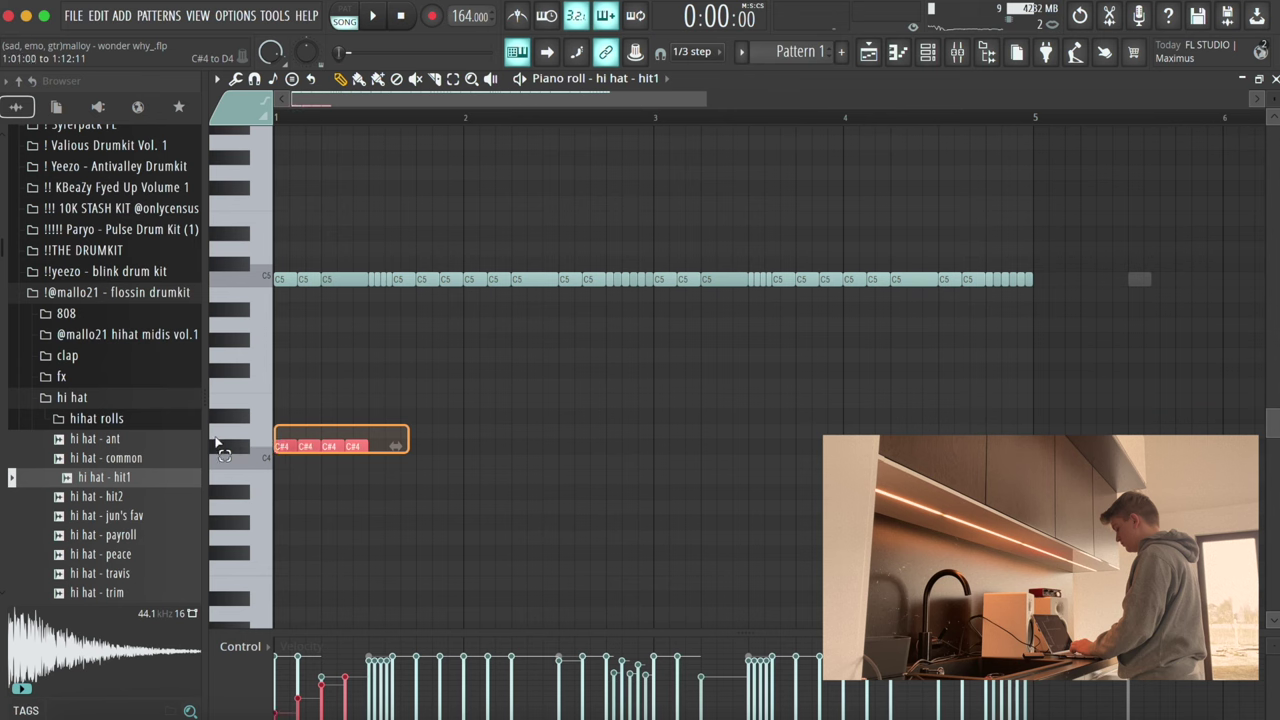
Step: Try to copy the four C#4 hi-hats to the start of bar 2
key(space)
key(ctrl+a)
drag(423, 463, 484, 449)
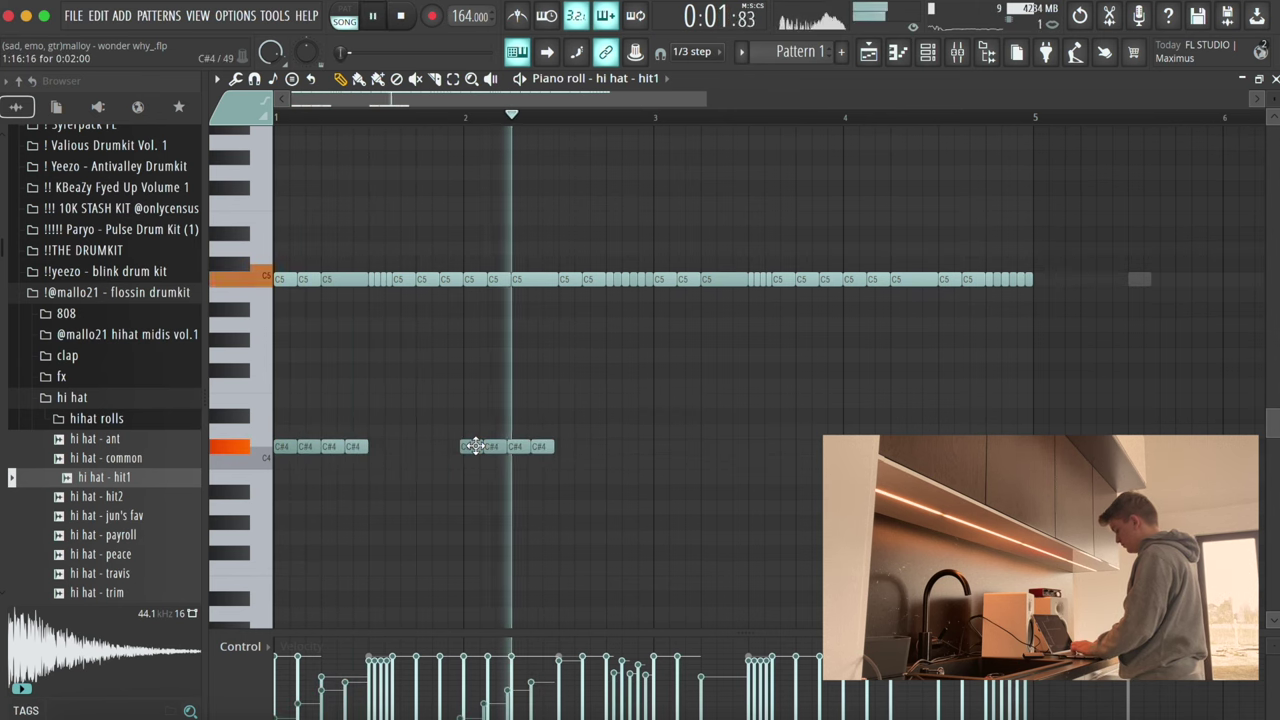
key(ctrl+z)
key(space)
key(space)
Step: Set the snap to Line, copy the four C#4 hi-hats to bar 2 and arpeggiate the first copy with the default pattern
click(694, 52)
click(693, 73)
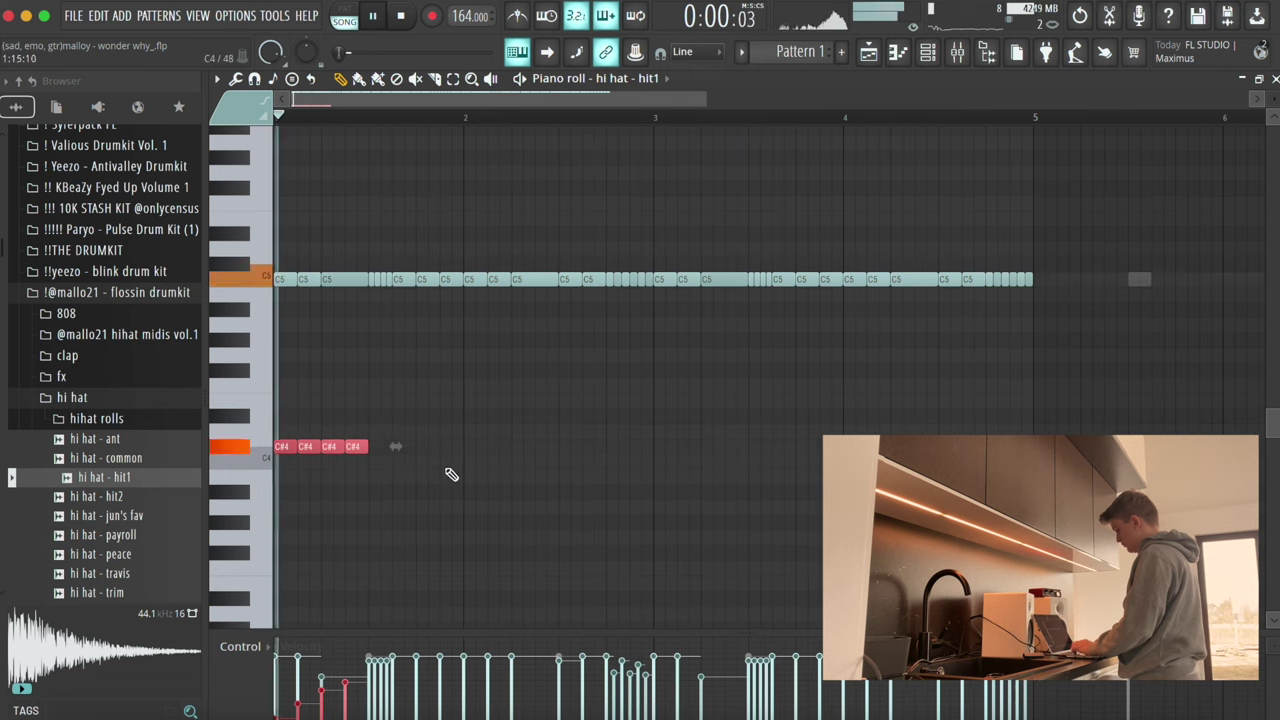
mouse_move(357, 449)
mouse_down()
mouse_move(560, 449)
mouse_move(547, 449)
mouse_up()
key(alt+a)
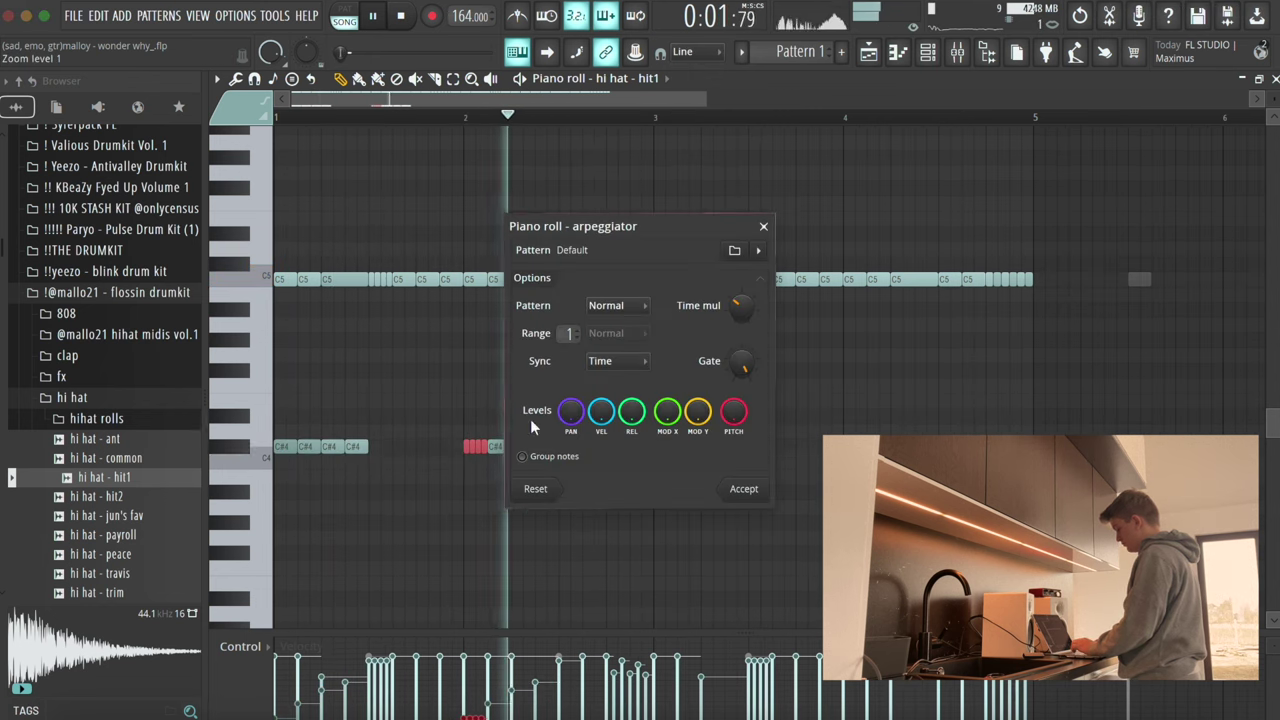
click(746, 489)
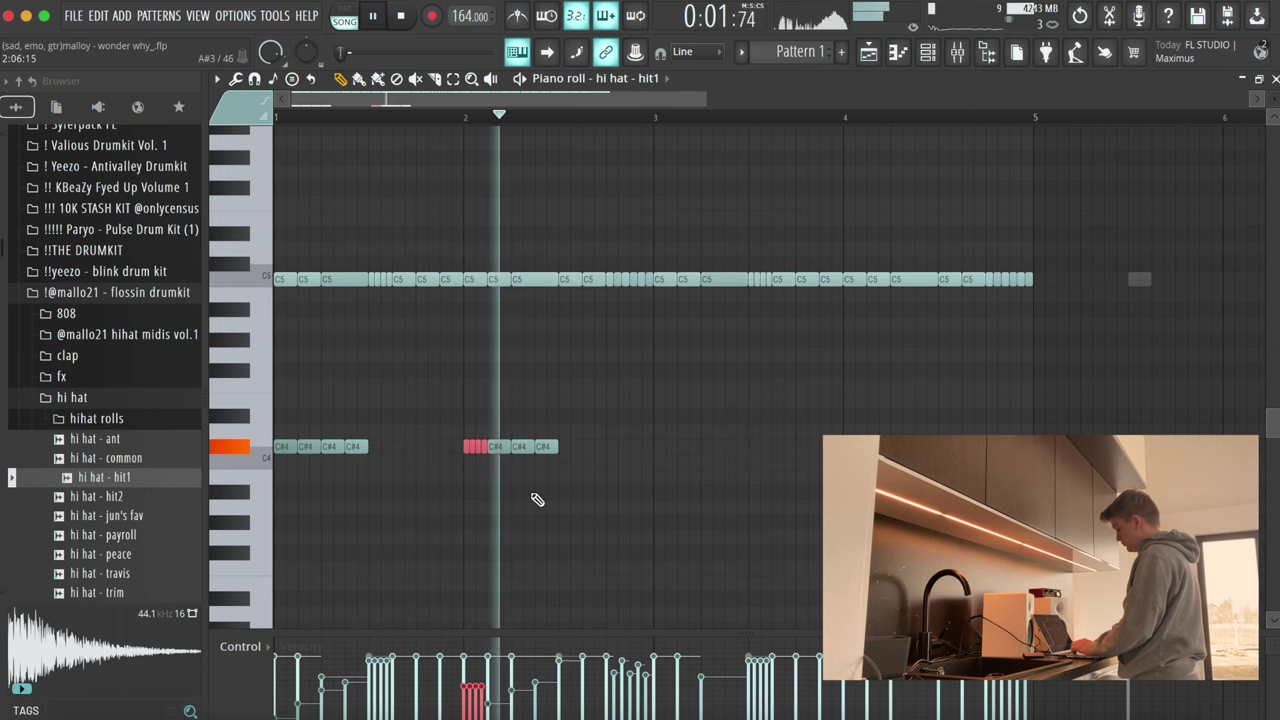
Step: Repeat the C#4 hi-hat group at the start of every bar and extend the hi-hat pattern to eight bars
super+click(498, 447)
super+click(657, 477)
drag(647, 450, 138, 457)
drag(338, 450, 679, 457)
super+click(672, 505)
scroll(663, 514, down, 3)
key(super+b)
super+click(652, 518)
key(Escape)
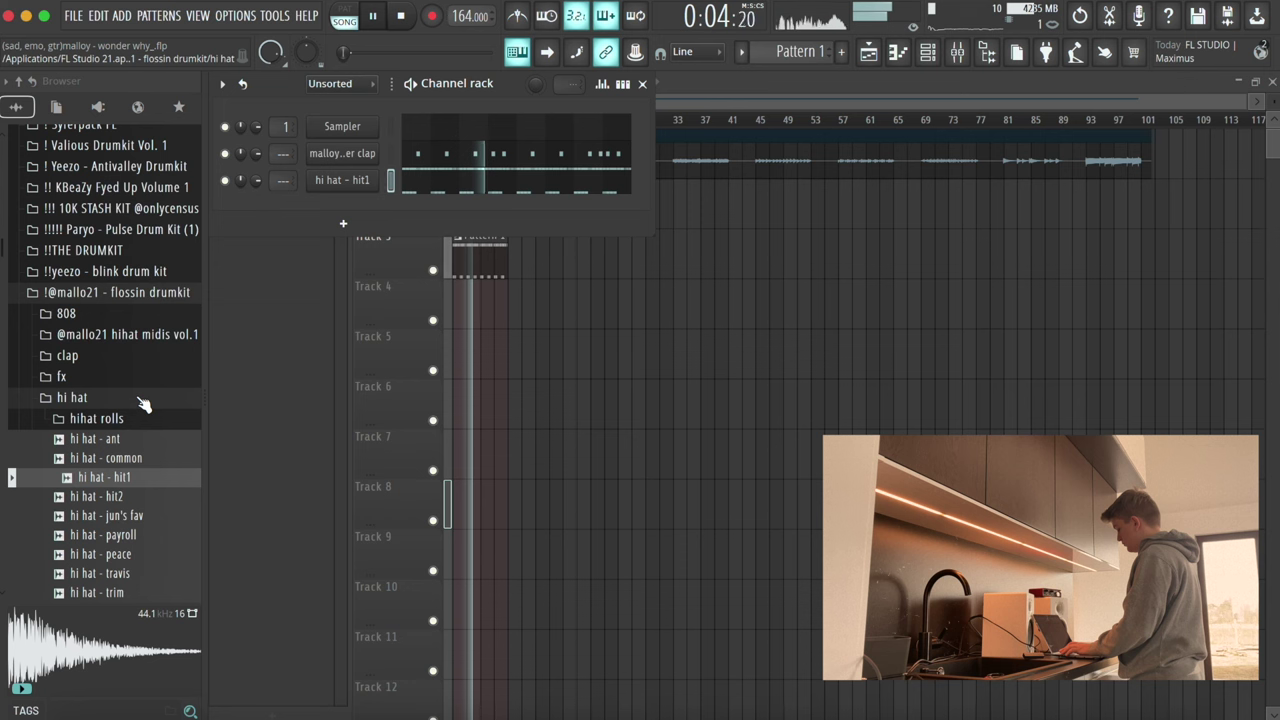
Step: Audition 808 samples in the flossin drumkit and add 808 - Distorted to the channel rack
click(100, 398)
click(75, 334)
scroll(70, 300, up, 2)
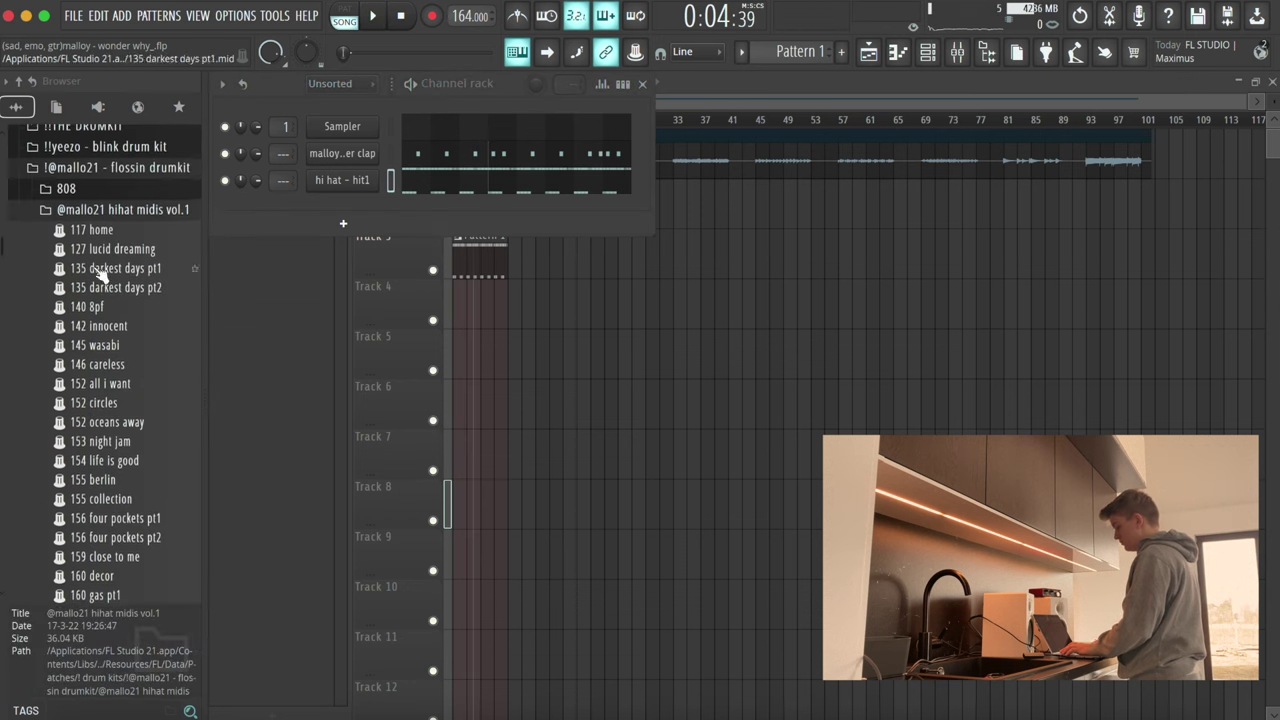
click(95, 190)
click(112, 252)
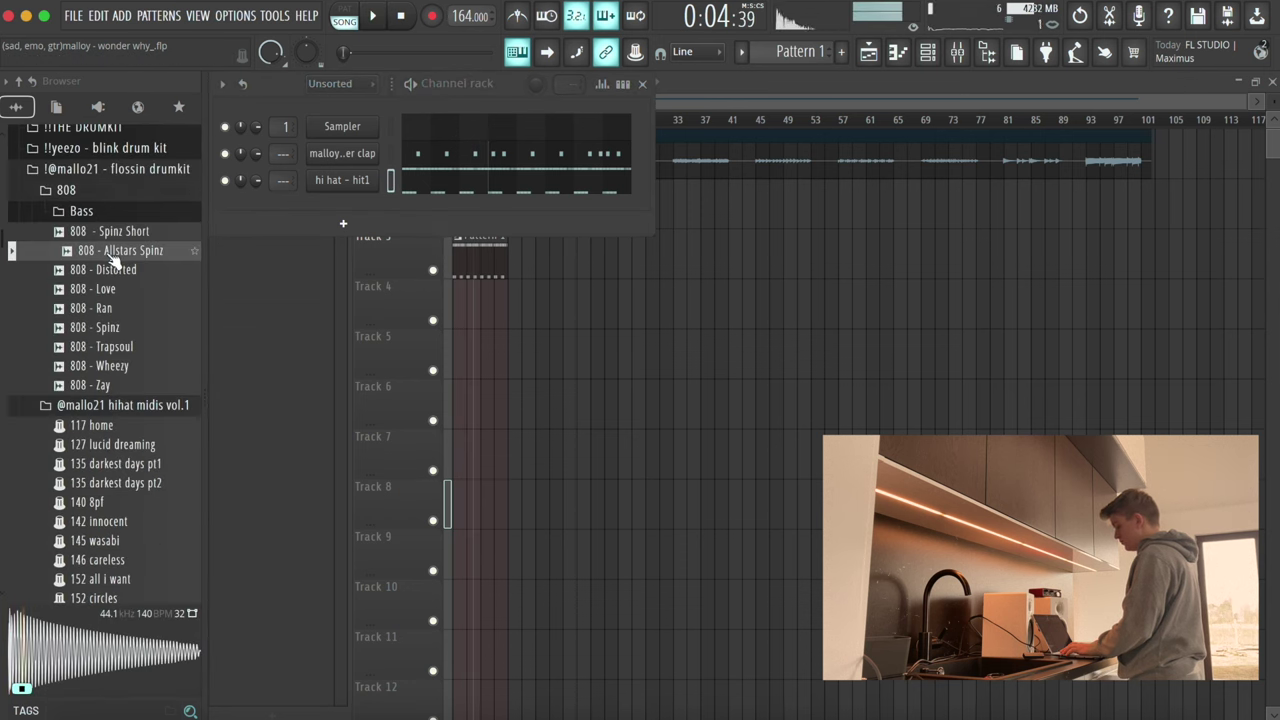
click(124, 271)
drag(302, 227, 328, 225)
key(space)
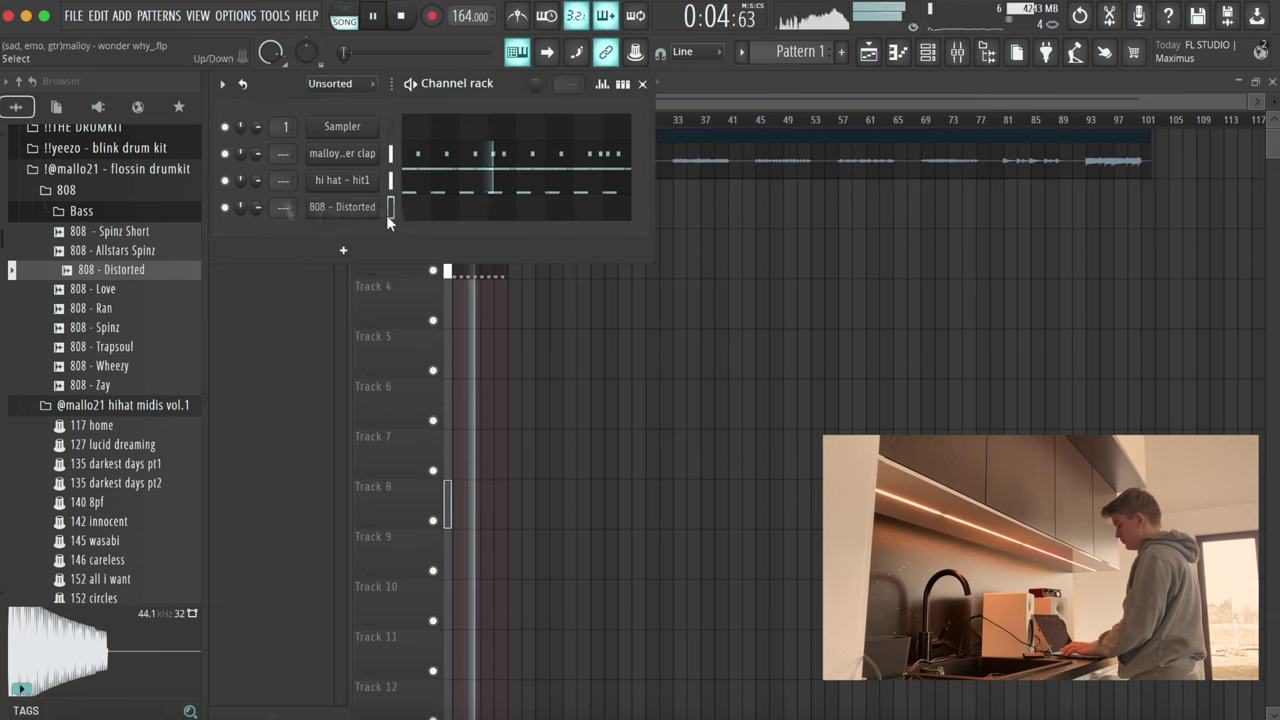
Step: In the 808 - Distorted piano roll, place an F5 at bar 1, an A5 at bar 3 and a G5 at bar 4
click(404, 213)
click(280, 118)
scroll(300, 290, up, 3)
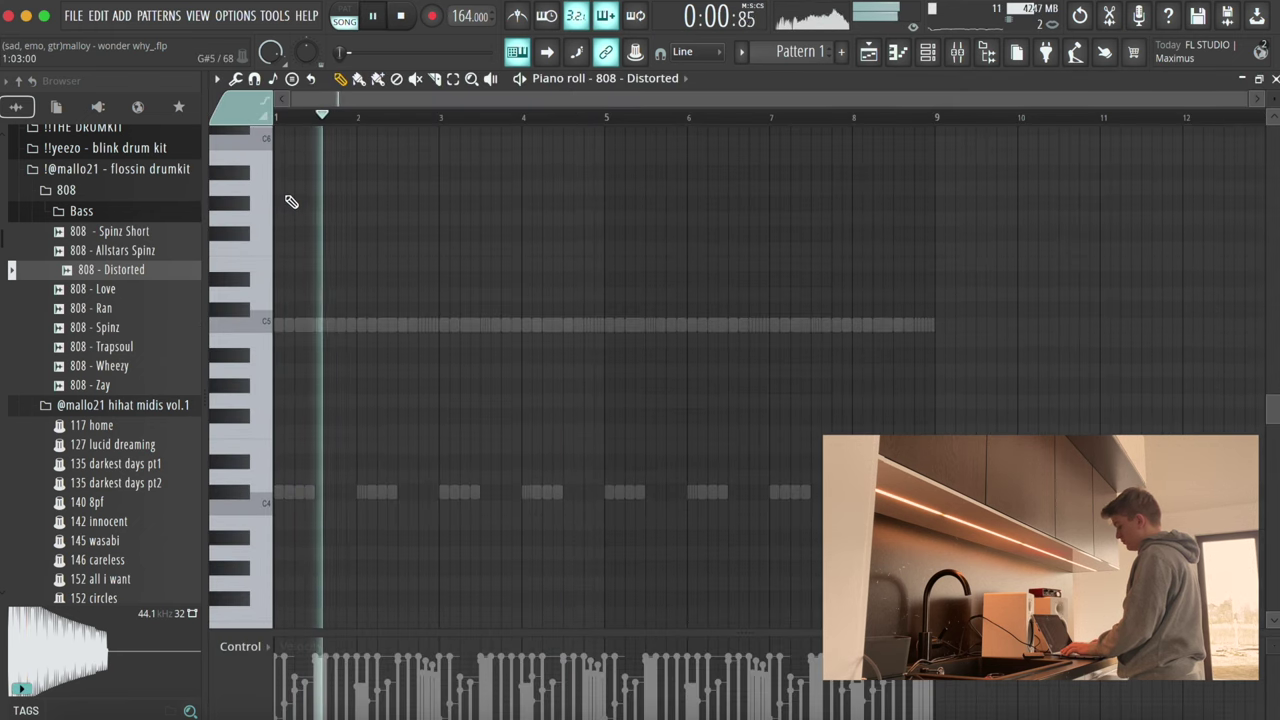
key(space)
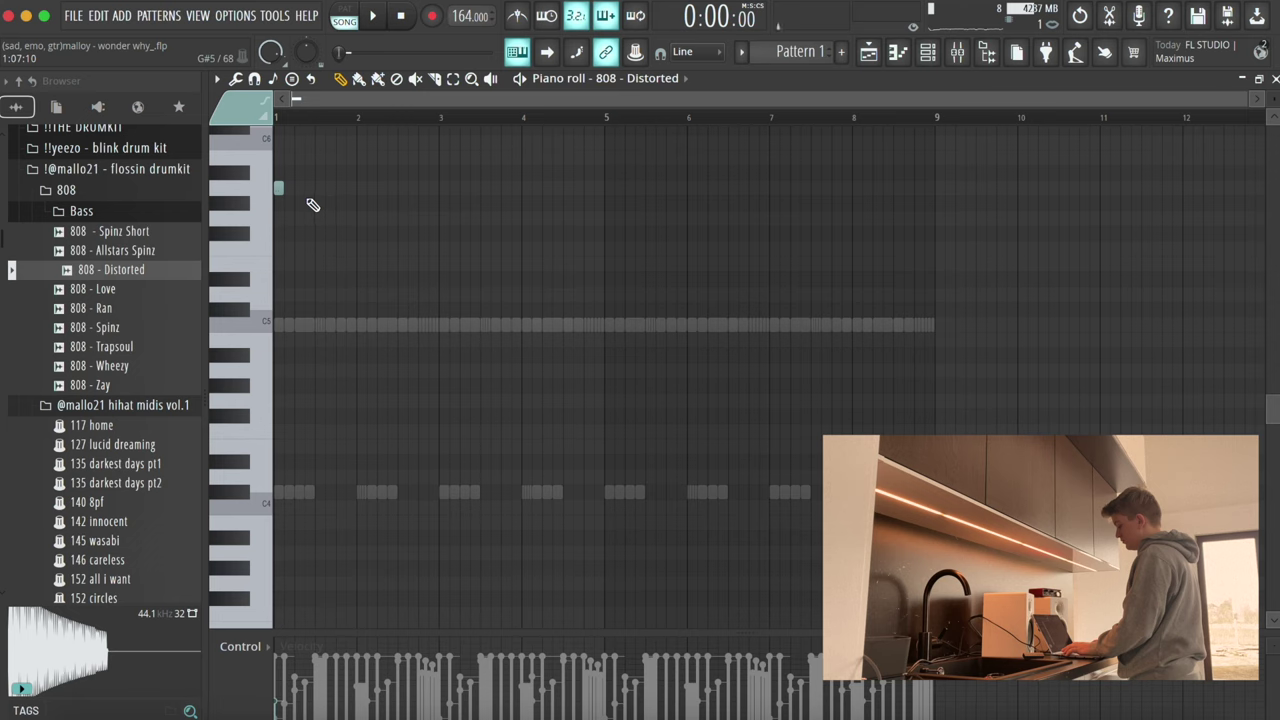
click(284, 190)
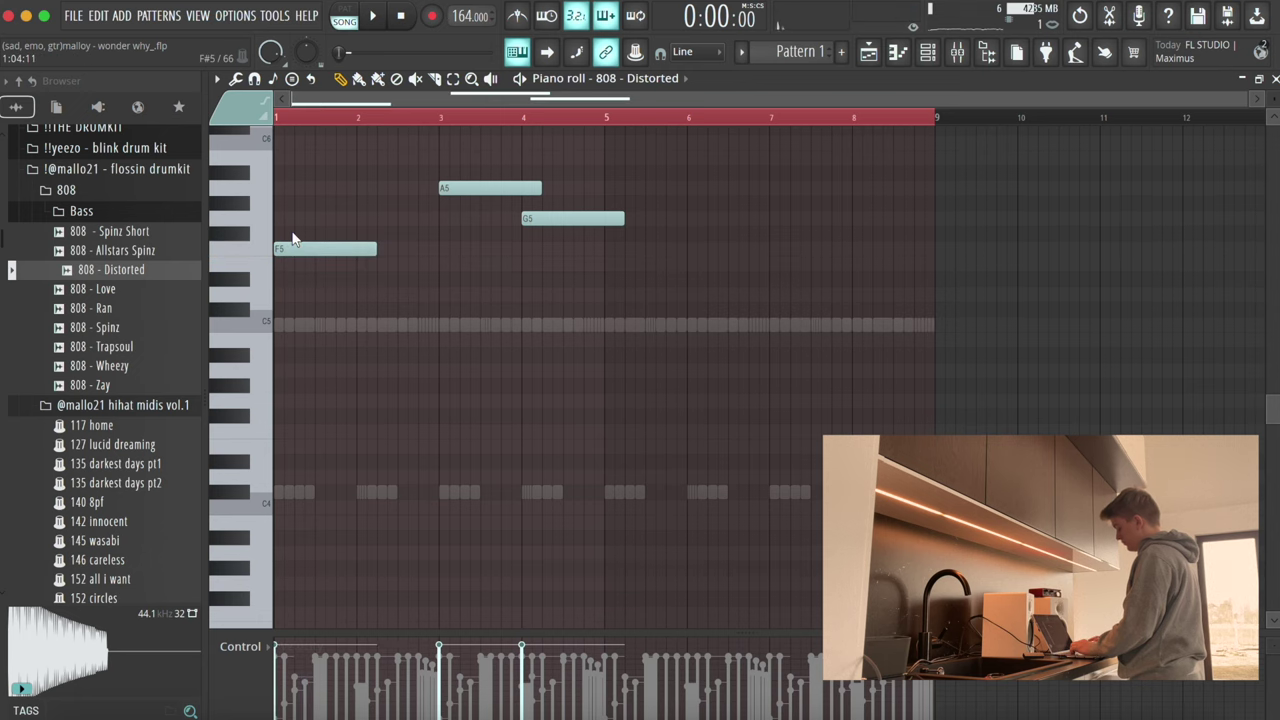
Step: Raise the three 808 notes one octave and apply legato to them
key(ctrl+Up)
key(ctrl+l)
key(space)
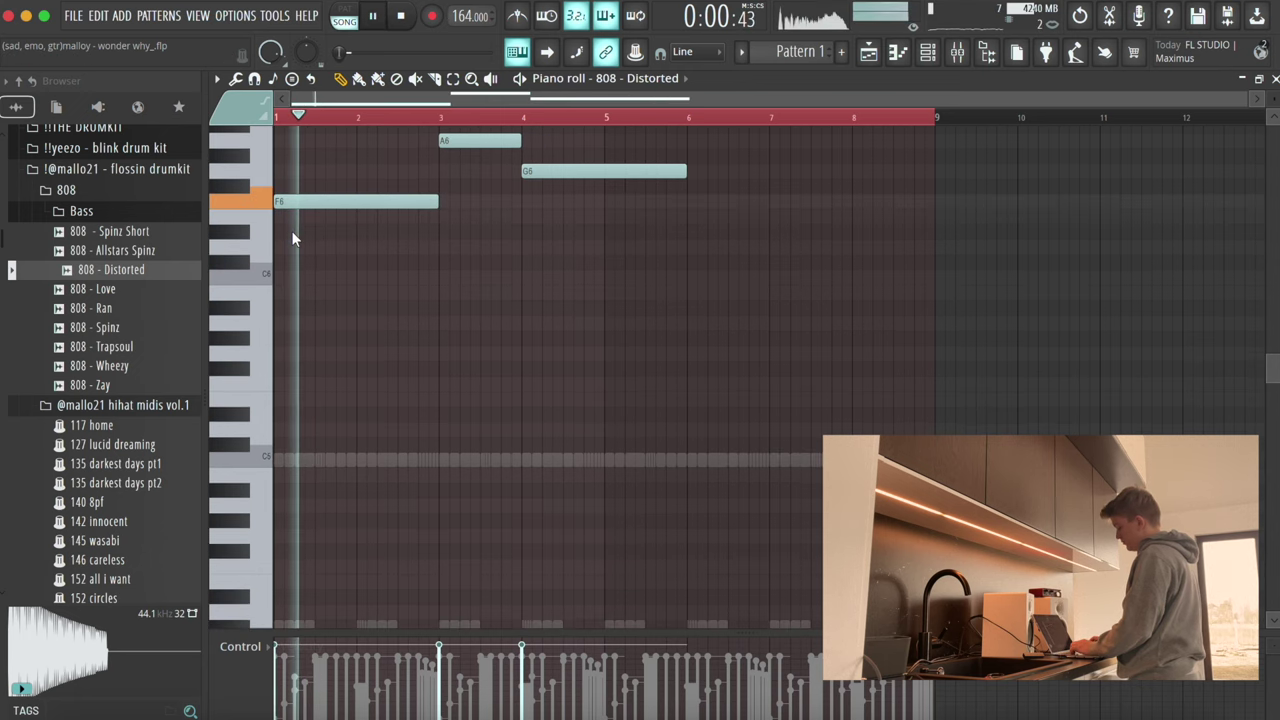
Step: Slice the F6 note across bars 1 and 2 into five notes
key(space)
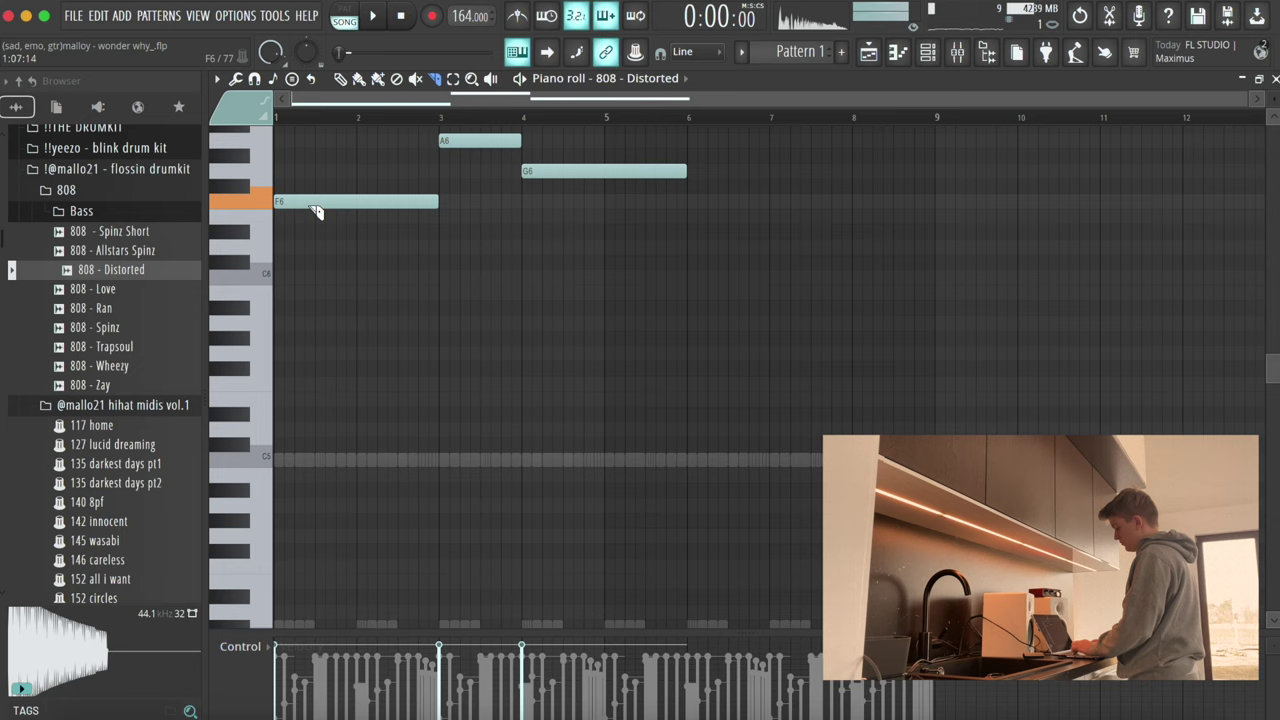
click(345, 201)
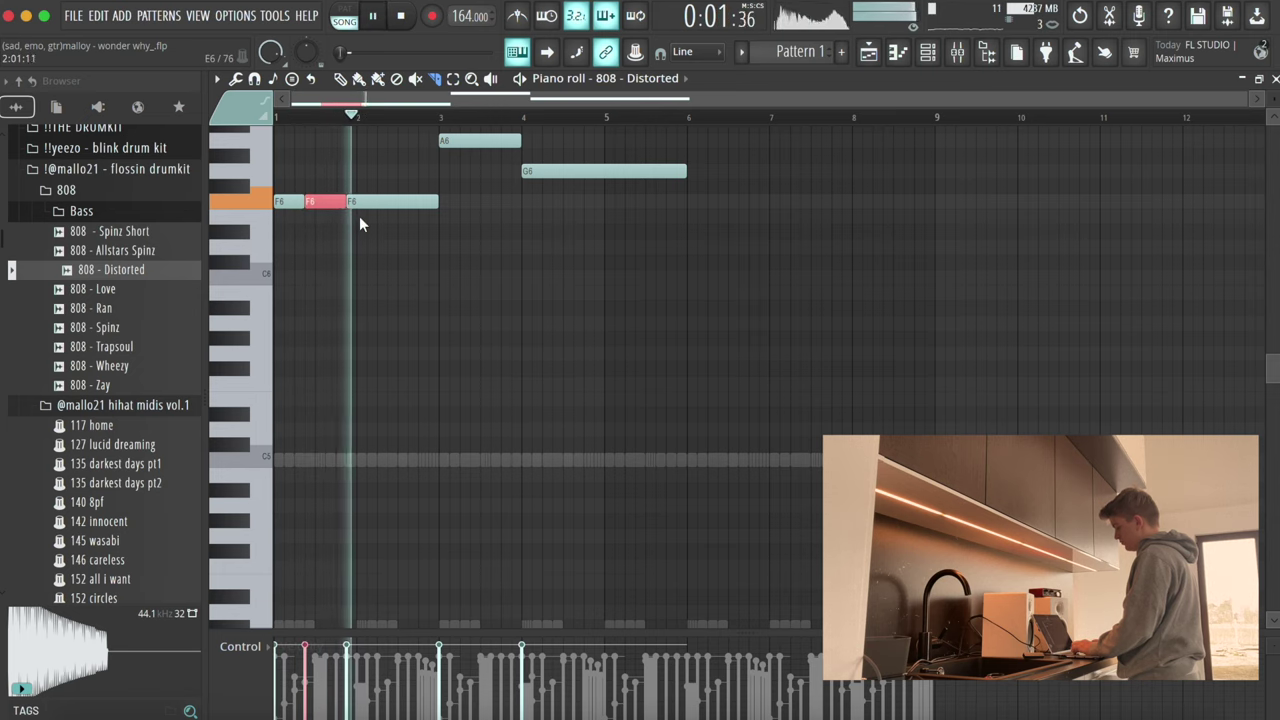
click(377, 201)
click(408, 201)
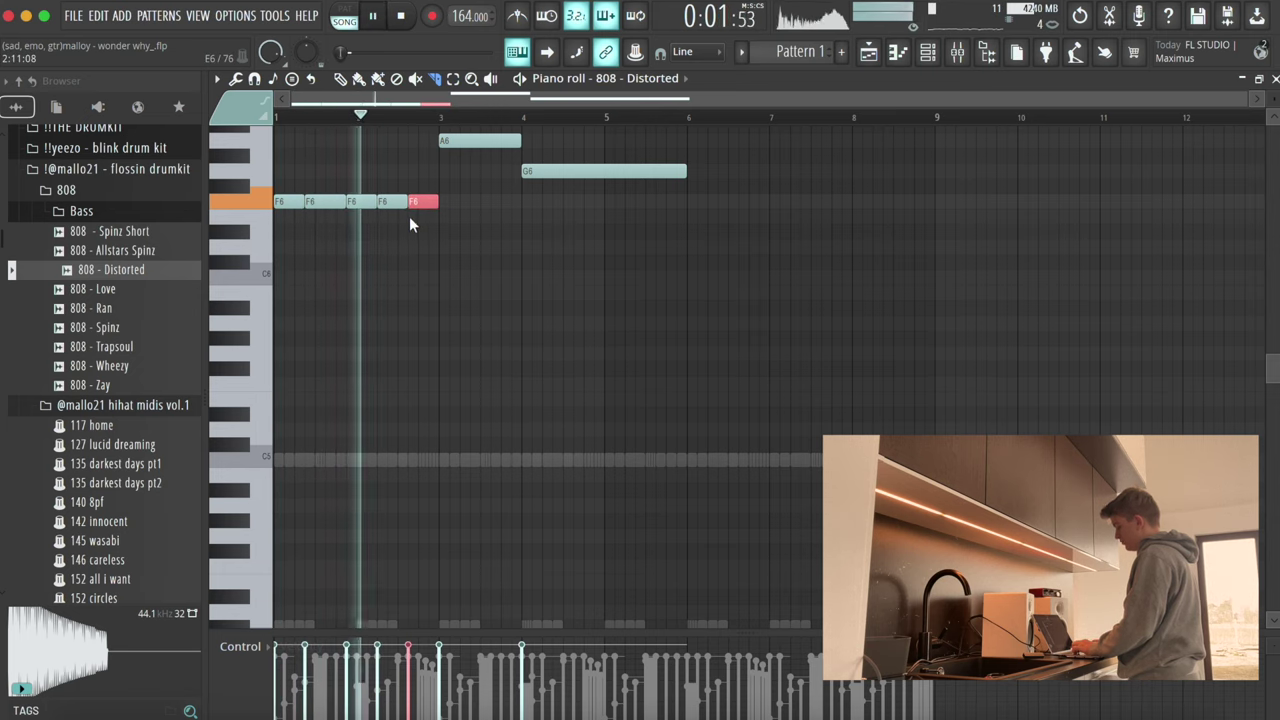
Step: Slice the A6 note in bar 3 into three notes and lower the last slice to G6
scroll(446, 230, up, 3)
click(470, 233)
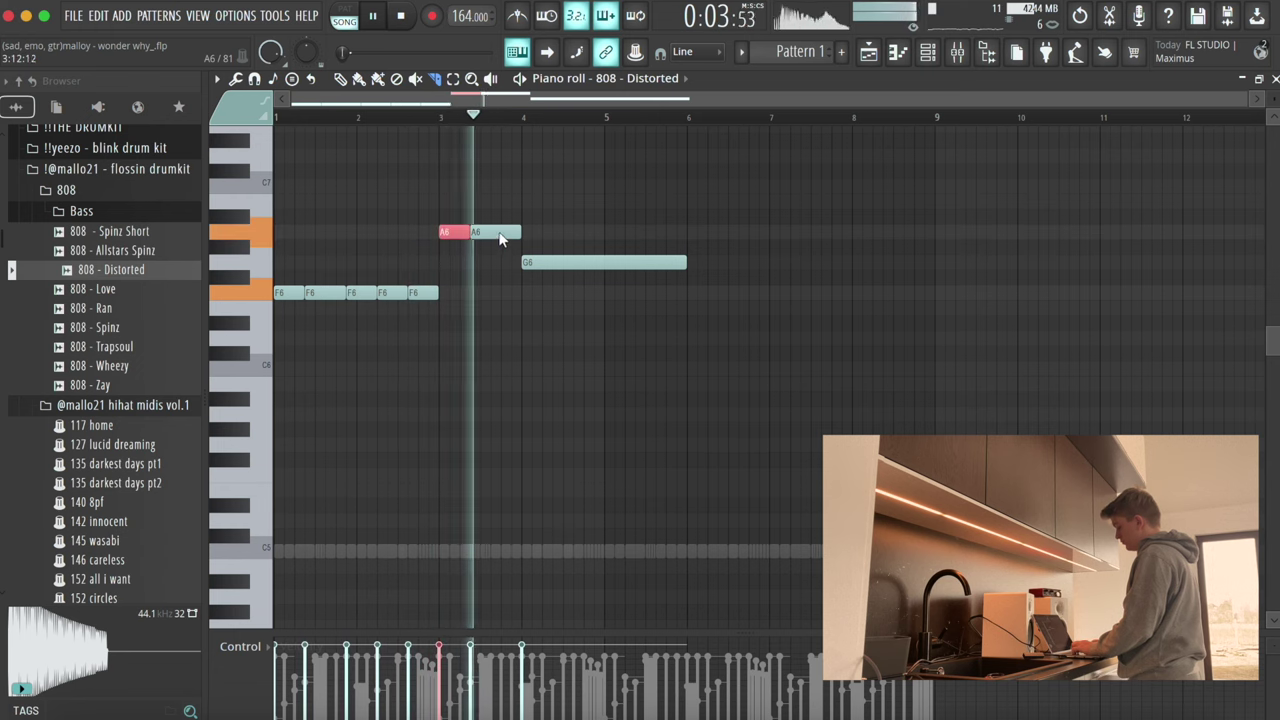
click(501, 236)
key(space)
key(space)
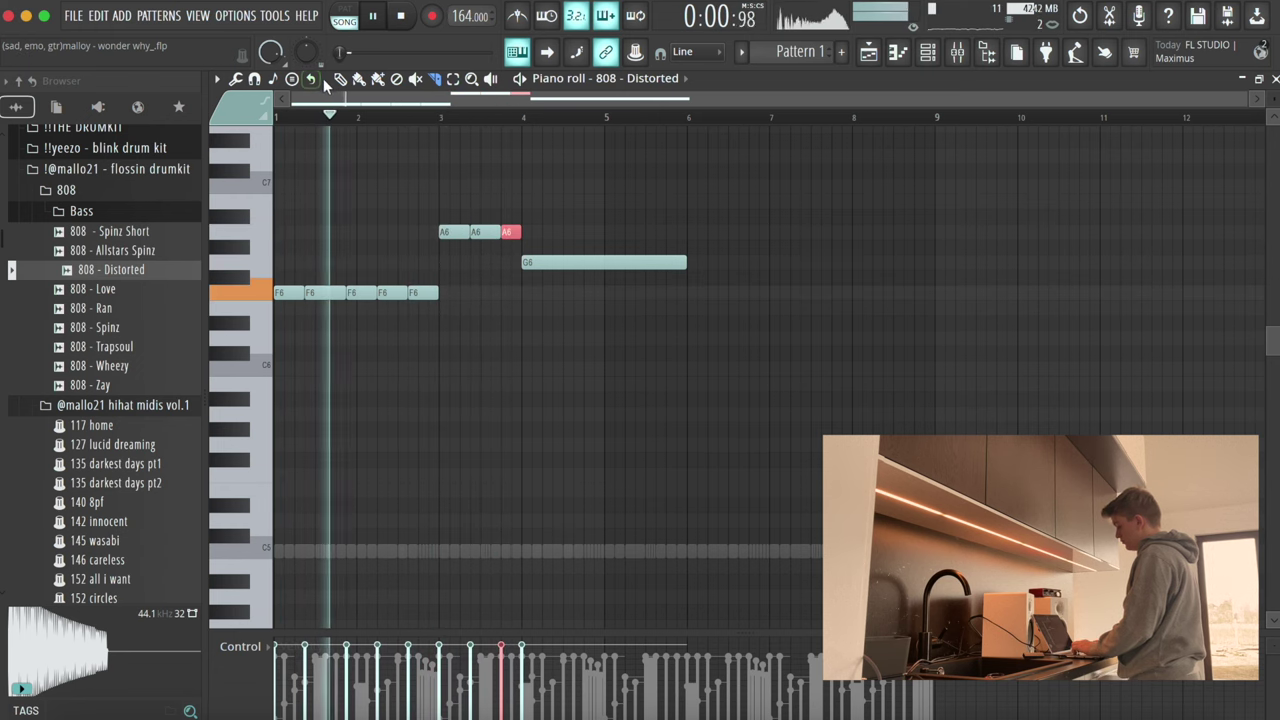
key(Down)
key(Down)
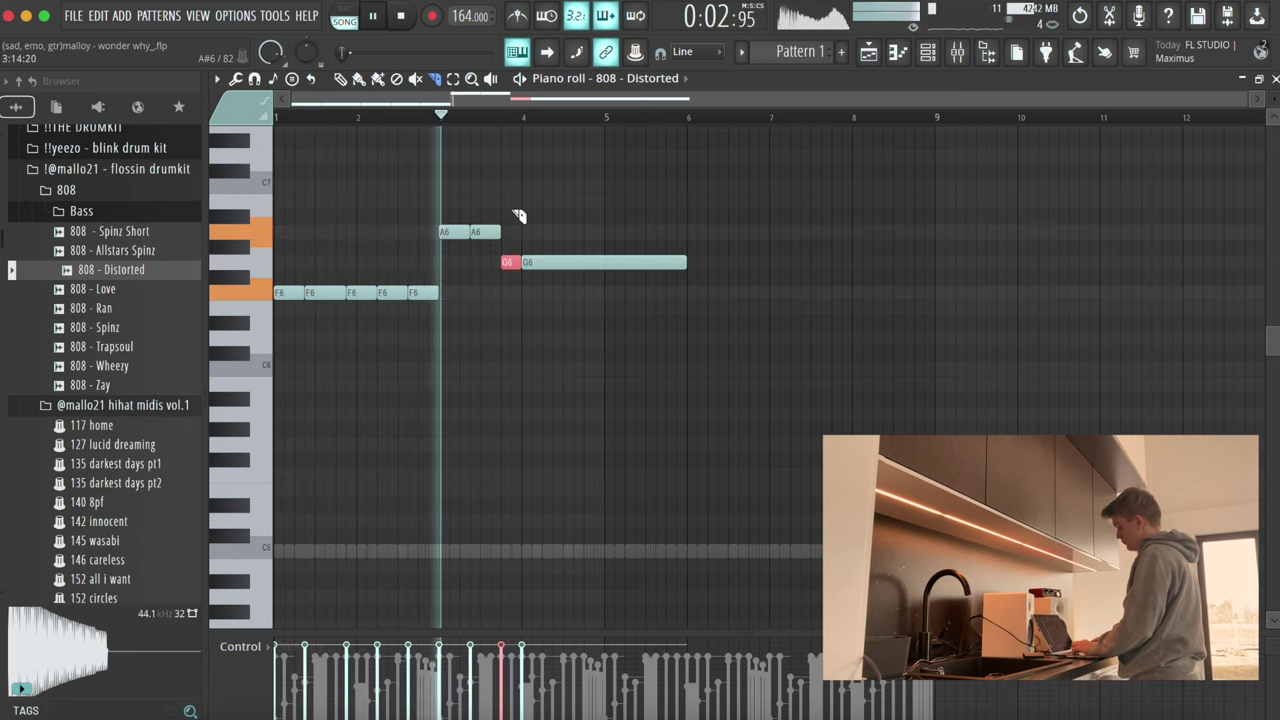
Step: Remove the first slice of the long G6 in bar 4 and cut a short note from the start of the remainder
right_click(532, 264)
click(554, 268)
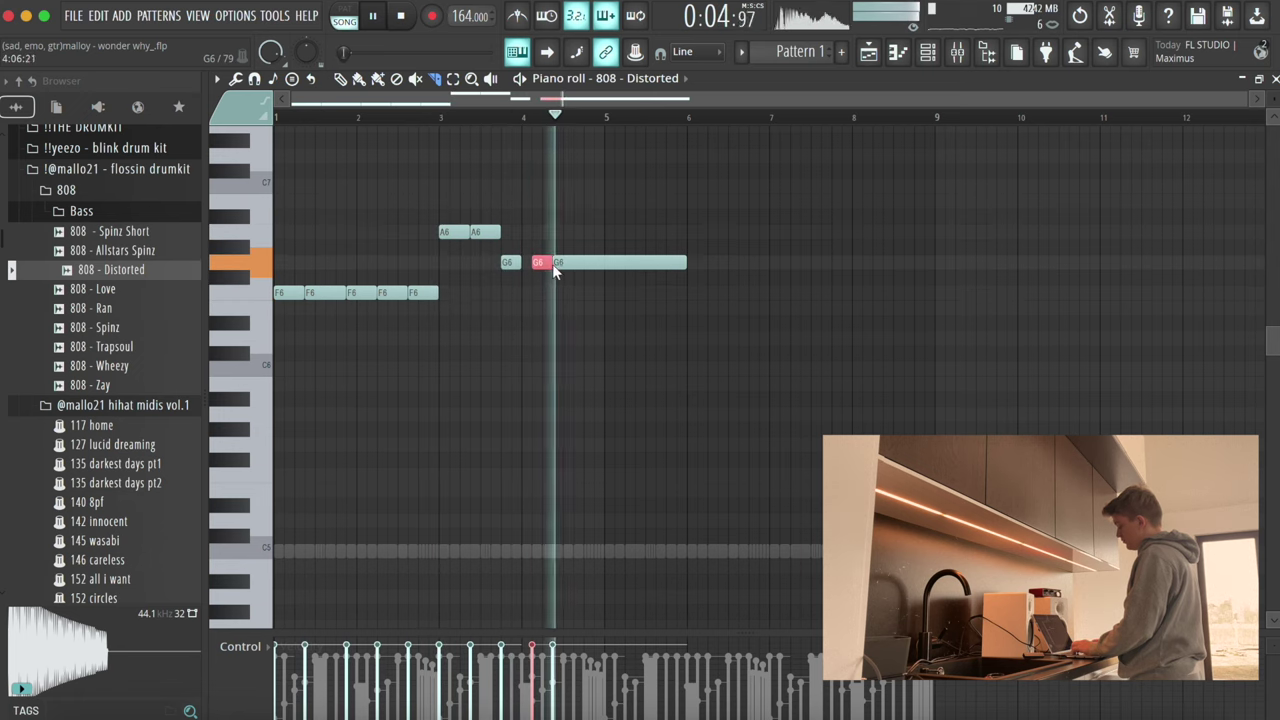
key(space)
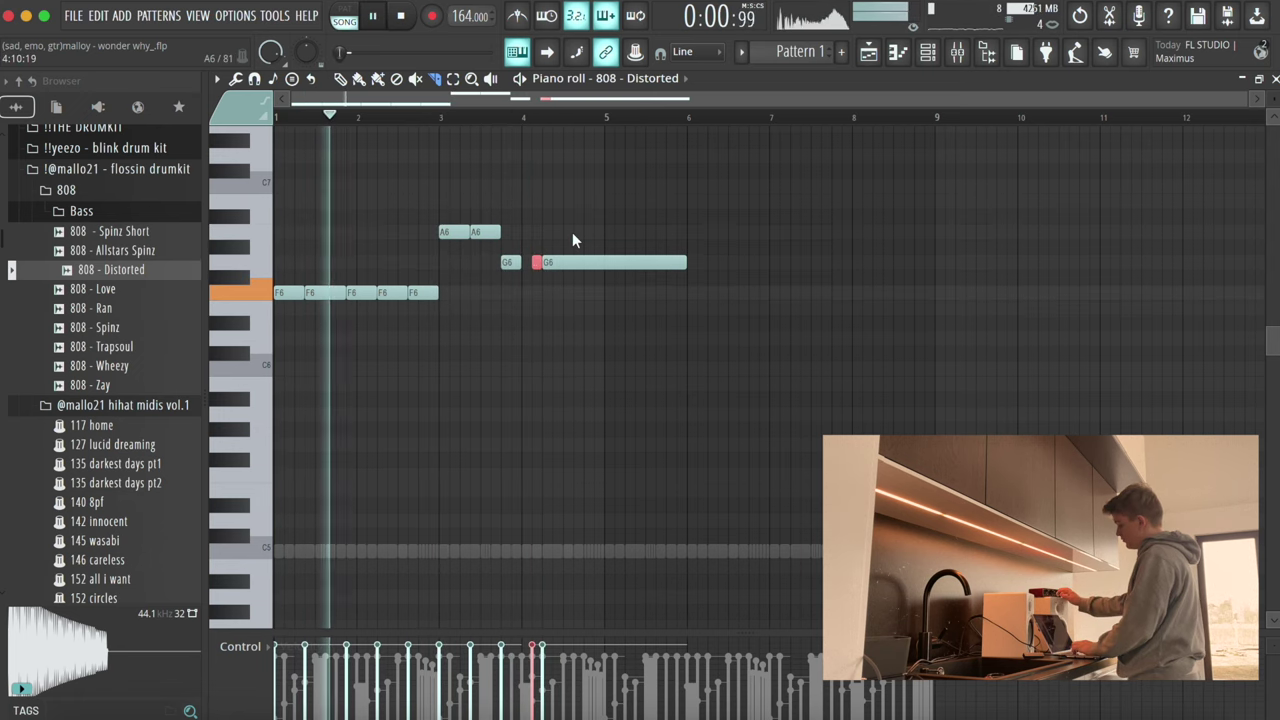
key(ctrl+a)
key(ctrl+d)
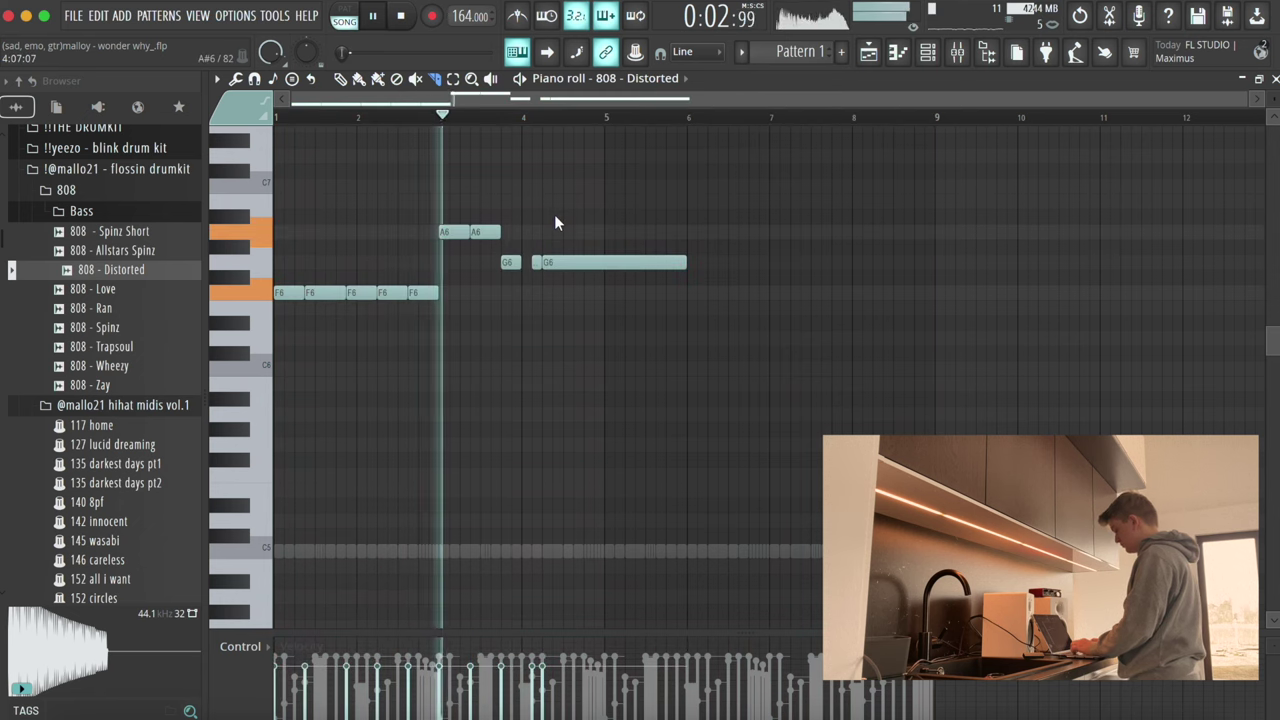
Step: Slice the long G6 in bar 4 twice more and lower the final slice to E6
click(574, 266)
key(space)
click(588, 263)
key(Down)
key(Down)
key(Down)
Step: Apply legato to the 808 notes and cut the closing E6 down to two steps
key(space)
key(ctrl+d)
key(ctrl+l)
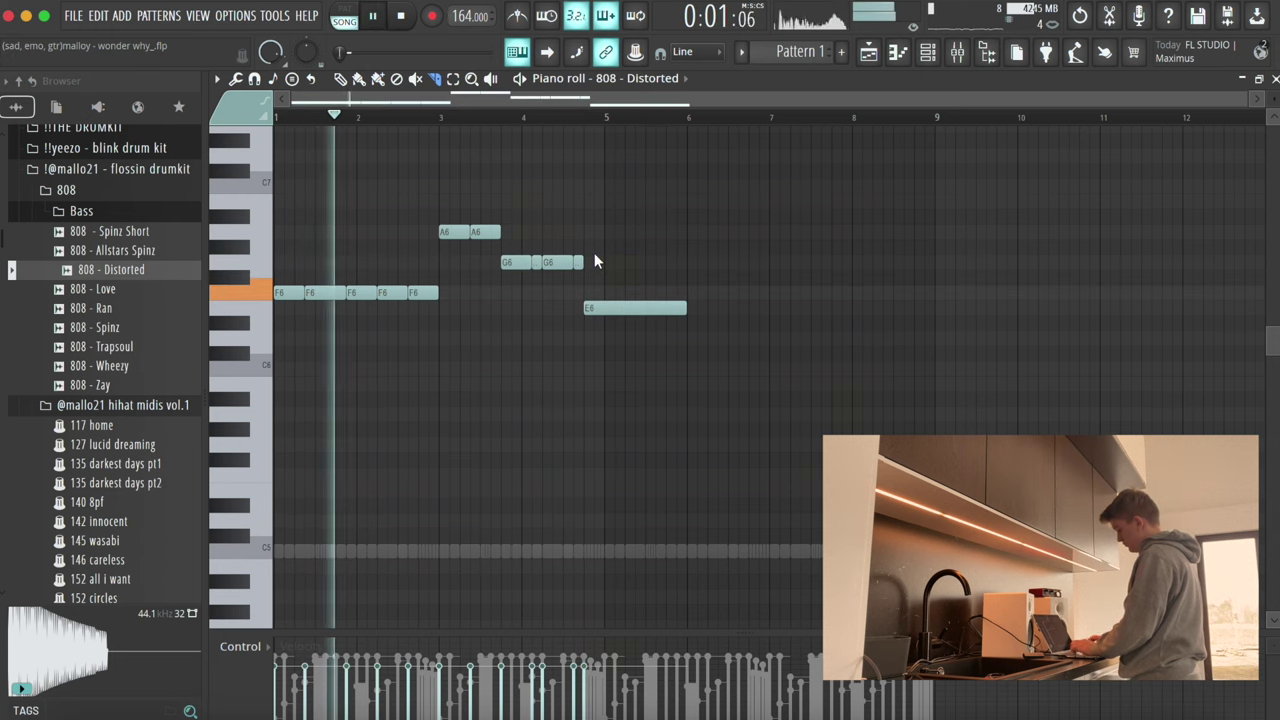
drag(594, 253, 596, 332)
Step: Duplicate the four-bar 808 pattern into bars 5 to 8
key(ctrl+d)
key(ctrl+b)
key(ctrl+a)
key(ctrl+d)
click(341, 79)
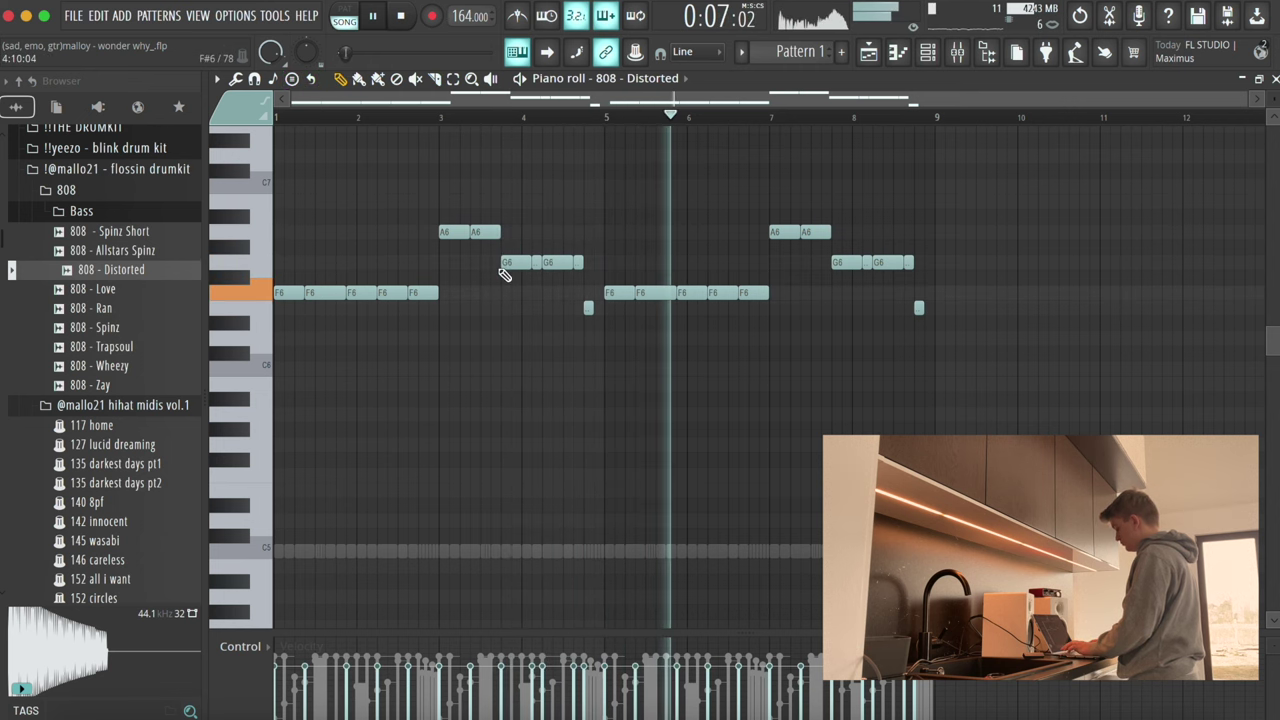
Step: Try raising the longer G6 at the start of bar 8 to G7 and the closing note to A#7
key(F7)
right_click(356, 205)
click(450, 206)
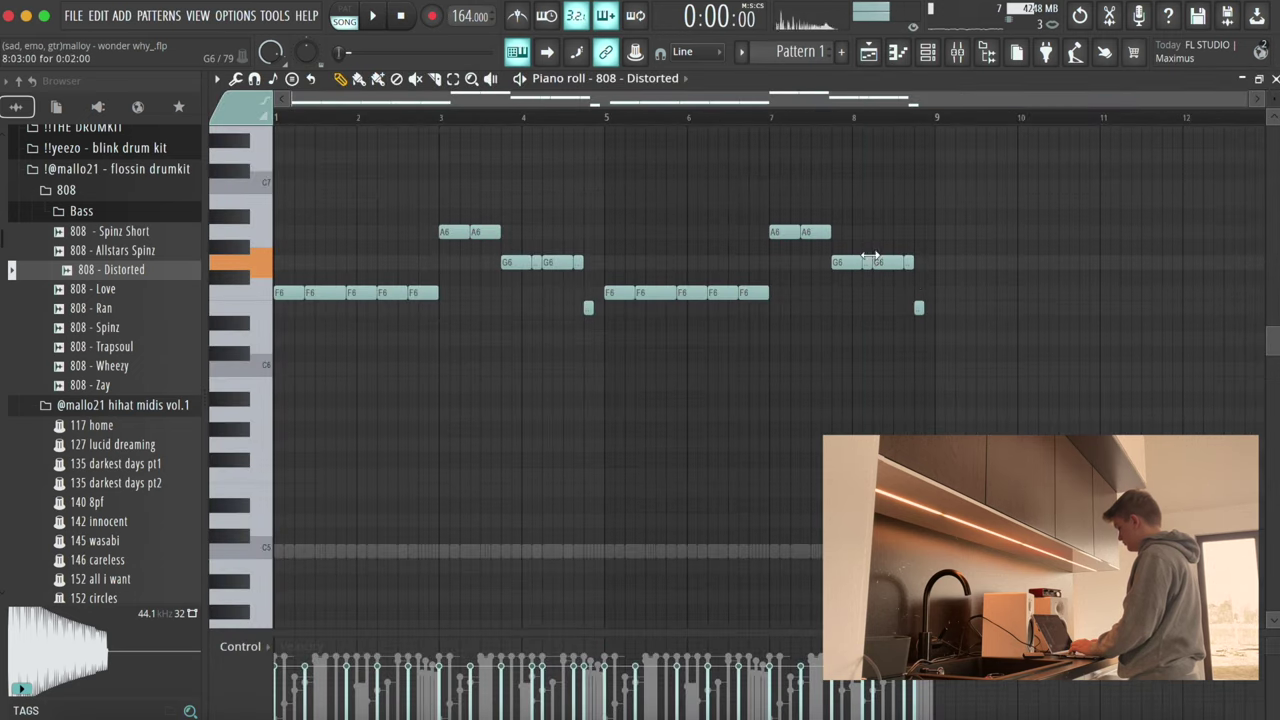
key(ctrl+Up)
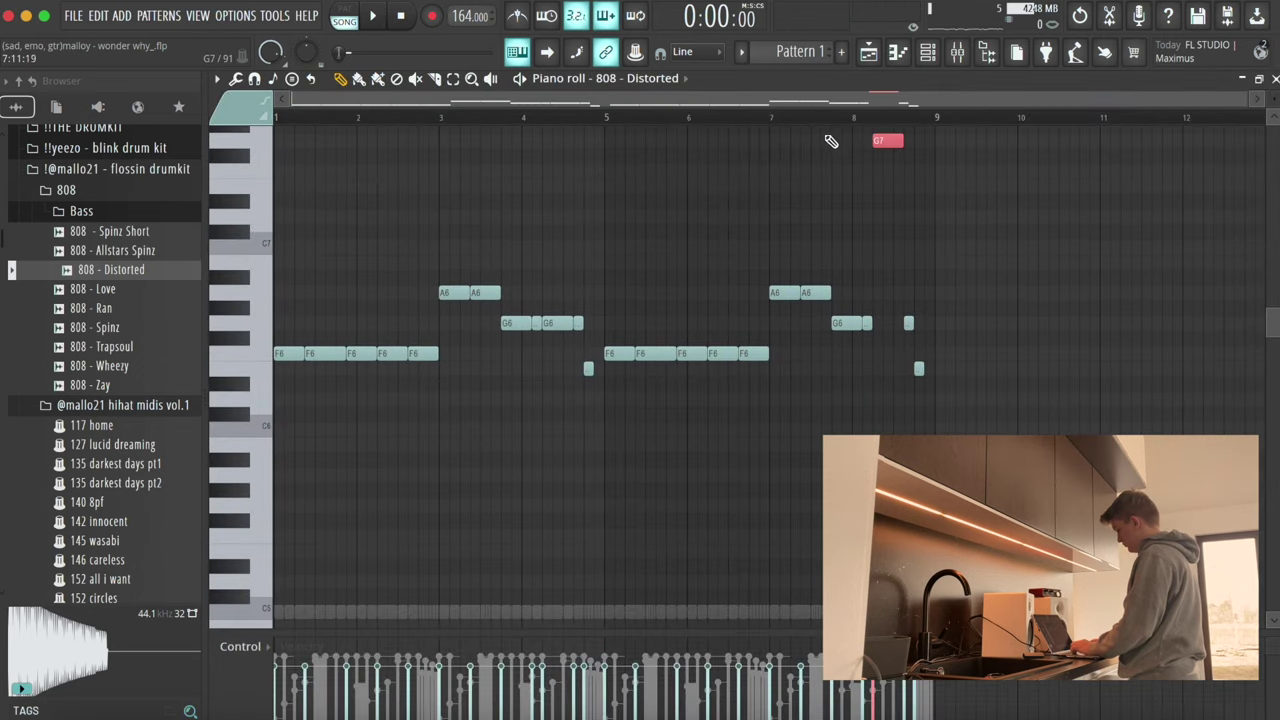
click(831, 119)
scroll(931, 237, up, 1)
key(space)
key(space)
scroll(911, 188, up, 3)
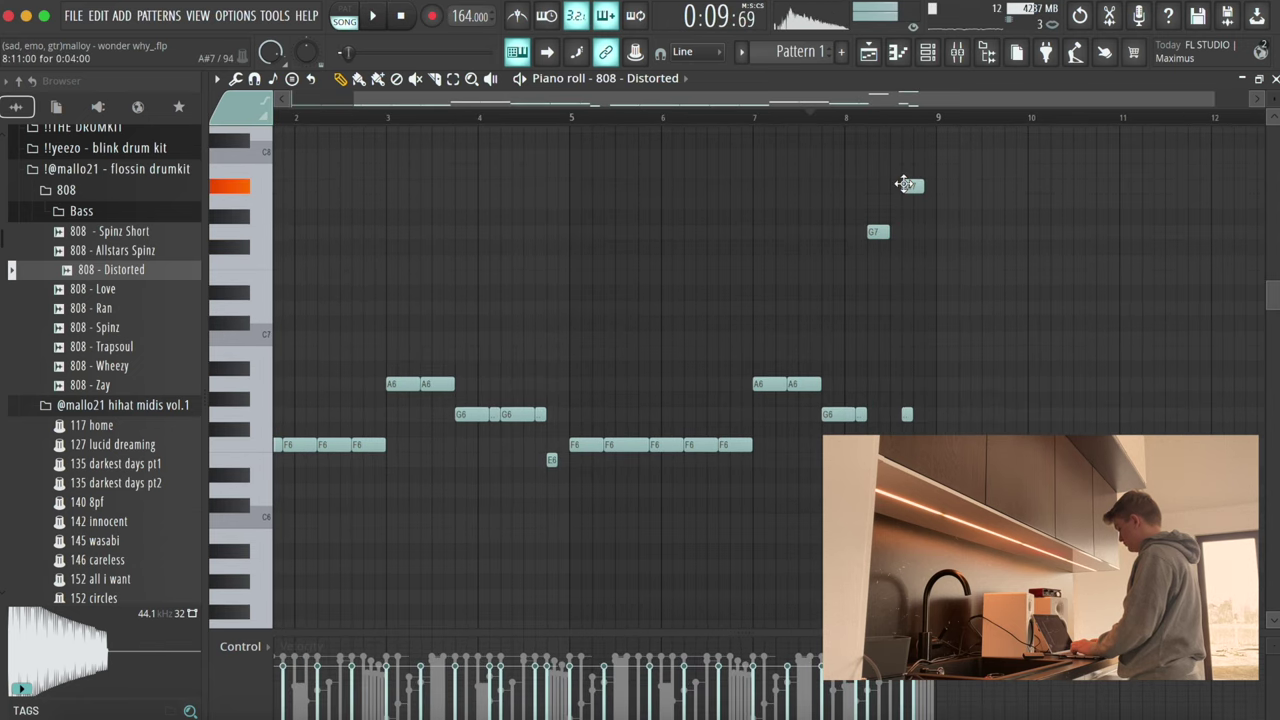
key(space)
Step: Lower the G7 in bar 8 to G6 and set the two closing notes of the bar to B6
drag(896, 212, 937, 149)
key(ctrl+Down)
key(ctrl+Down)
click(924, 427)
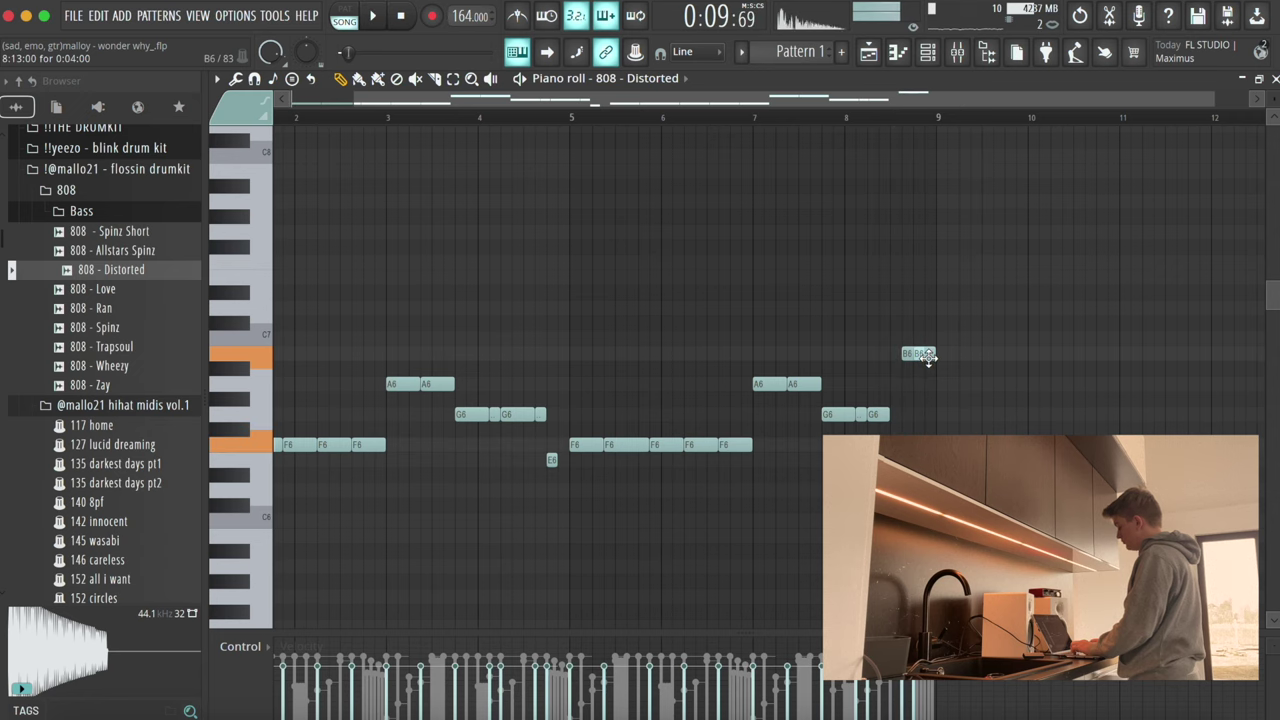
Step: Raise the two closing notes of bar 8 to C7 and apply legato to the 808 notes
key(space)
key(shift+Up)
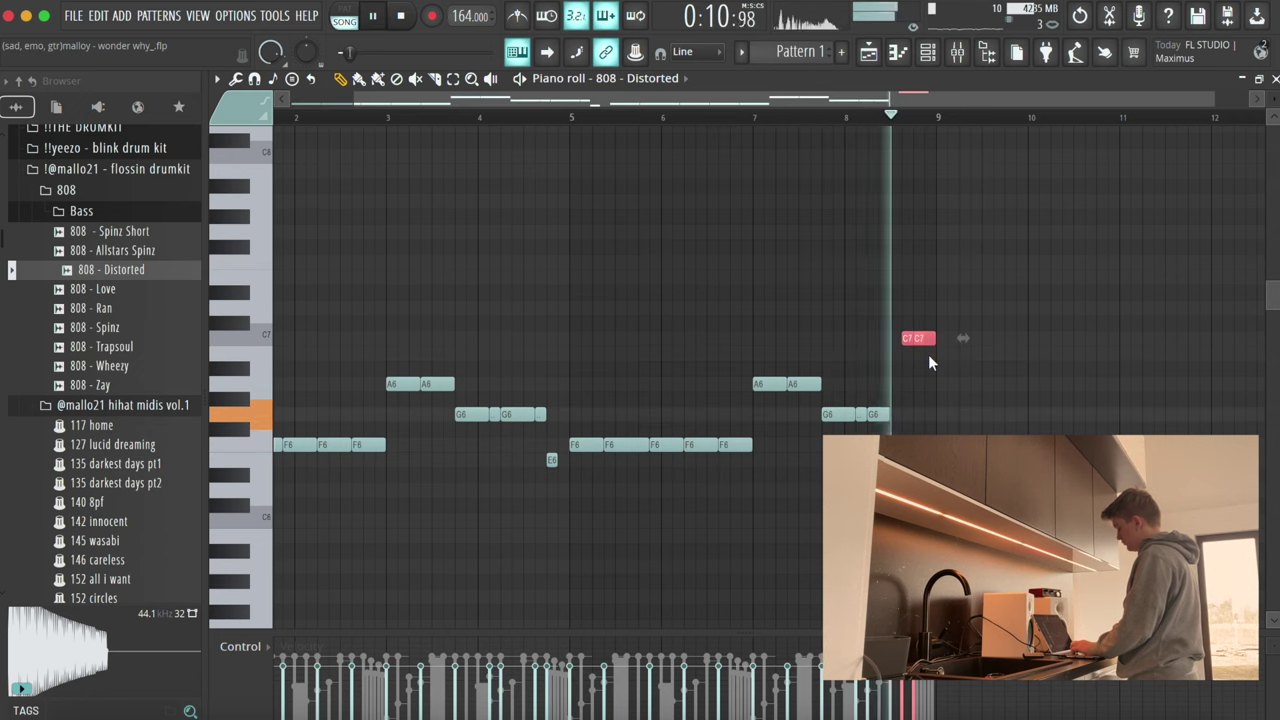
click(929, 356)
key(ctrl+l)
Step: Shorten the last F6 of bar 6 to two steps and add a second two-step F6 right after it
scroll(929, 356, down, 1)
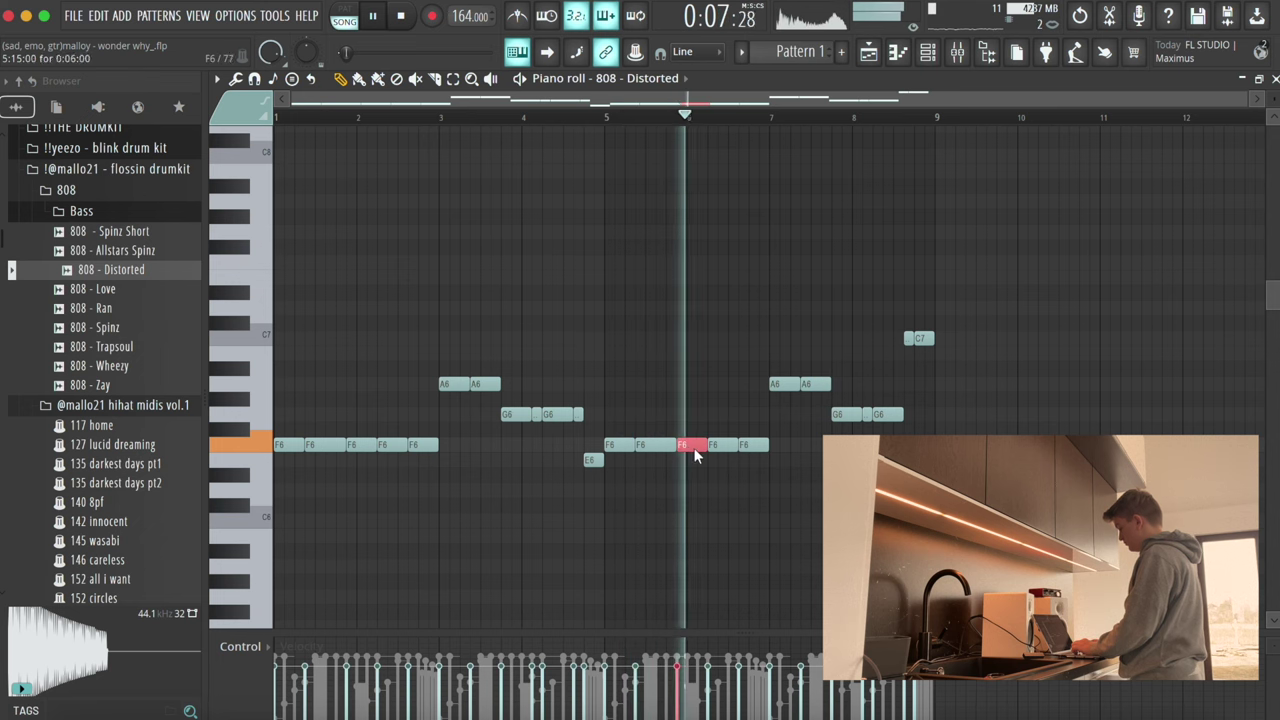
scroll(790, 465, up, 1)
click(772, 442)
drag(789, 445, 763, 445)
click(772, 442)
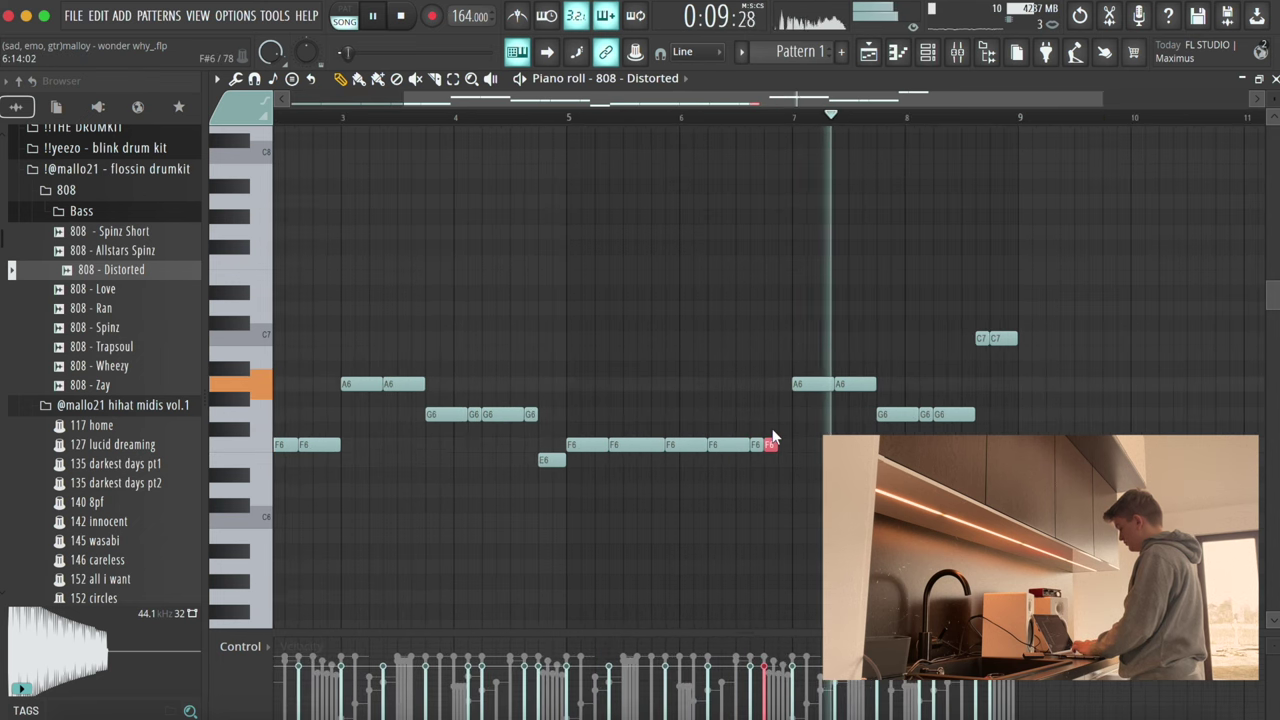
Step: Replace the short F6 notes late in bar 6 with a four-note roll of varied velocities and a longer F6 reaching bar 7
scroll(756, 450, up, 3)
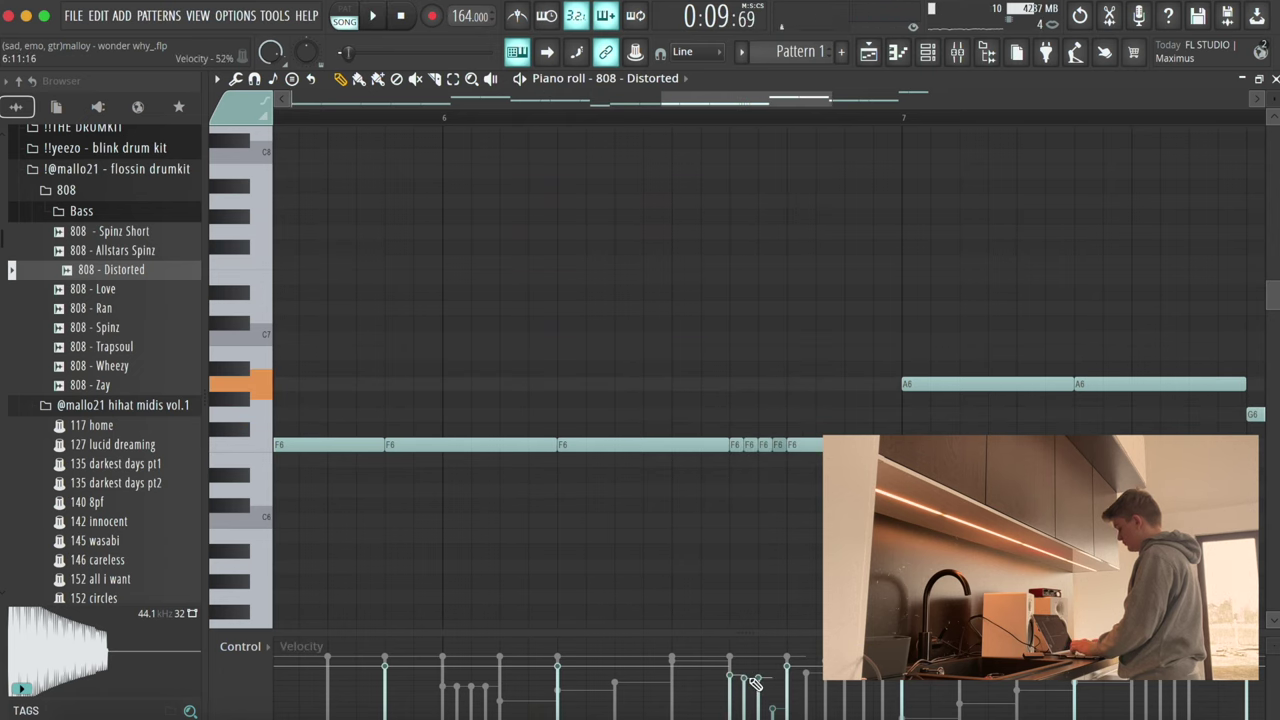
click(440, 112)
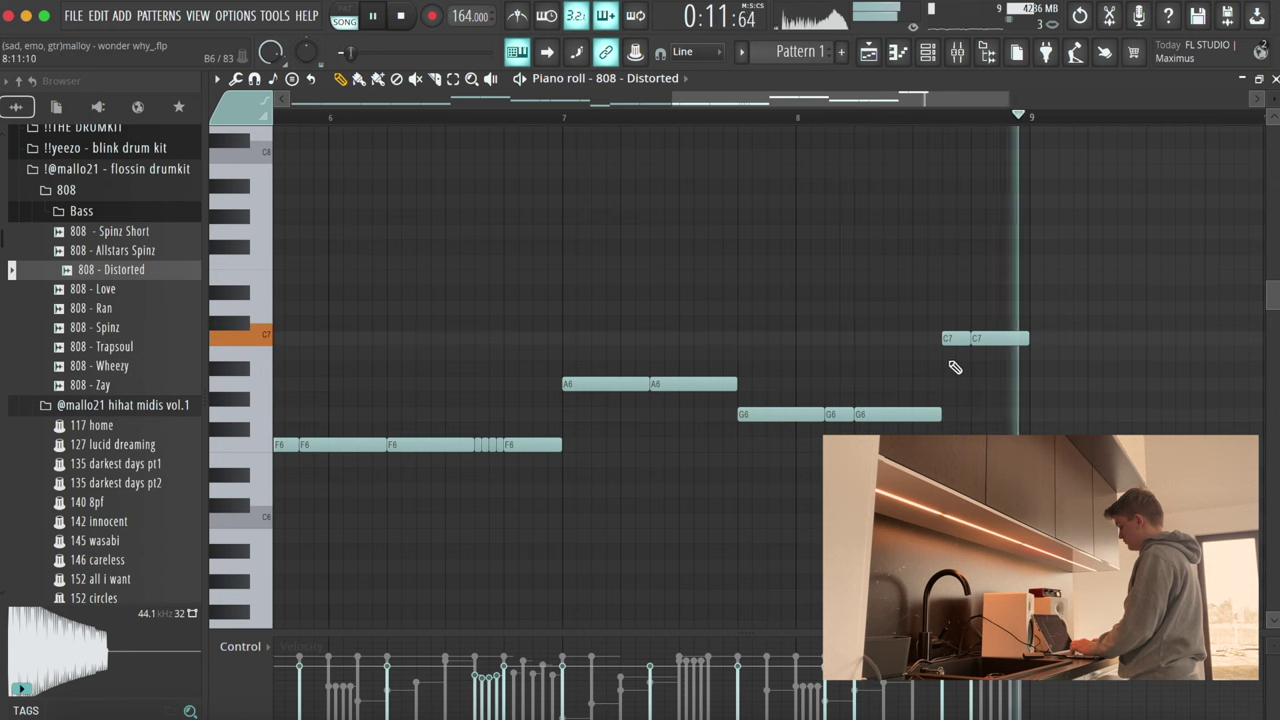
Step: Transpose all 808 notes down two octaves and replace the channel's sample with 808 - Love
key(ctrl+Down)
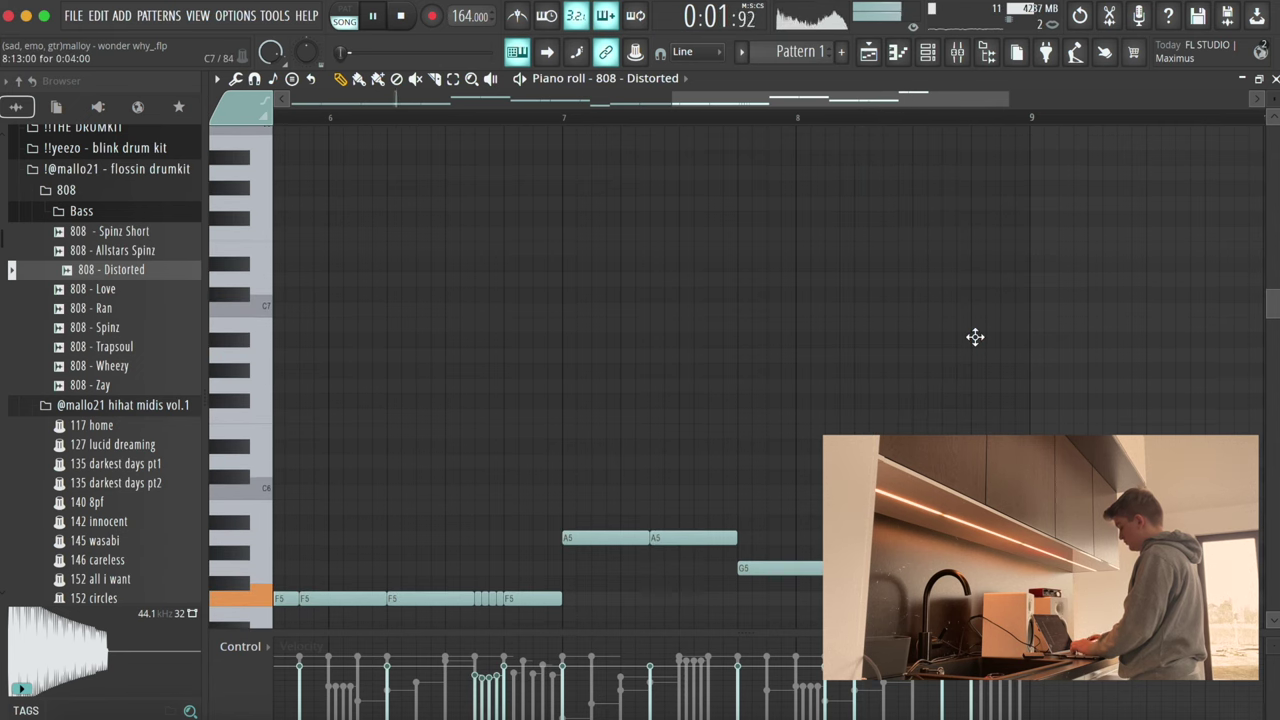
scroll(865, 345, down, 5)
scroll(630, 363, down, 3)
key(Escape)
drag(110, 290, 328, 214)
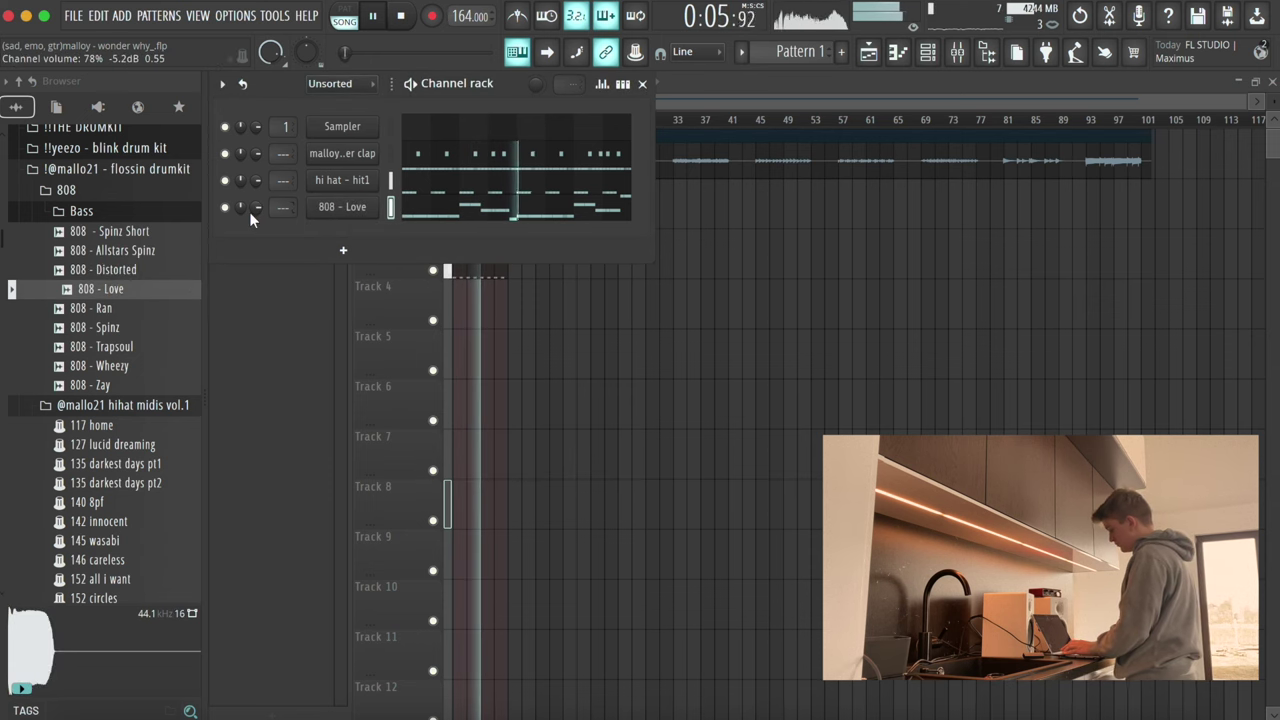
click(434, 212)
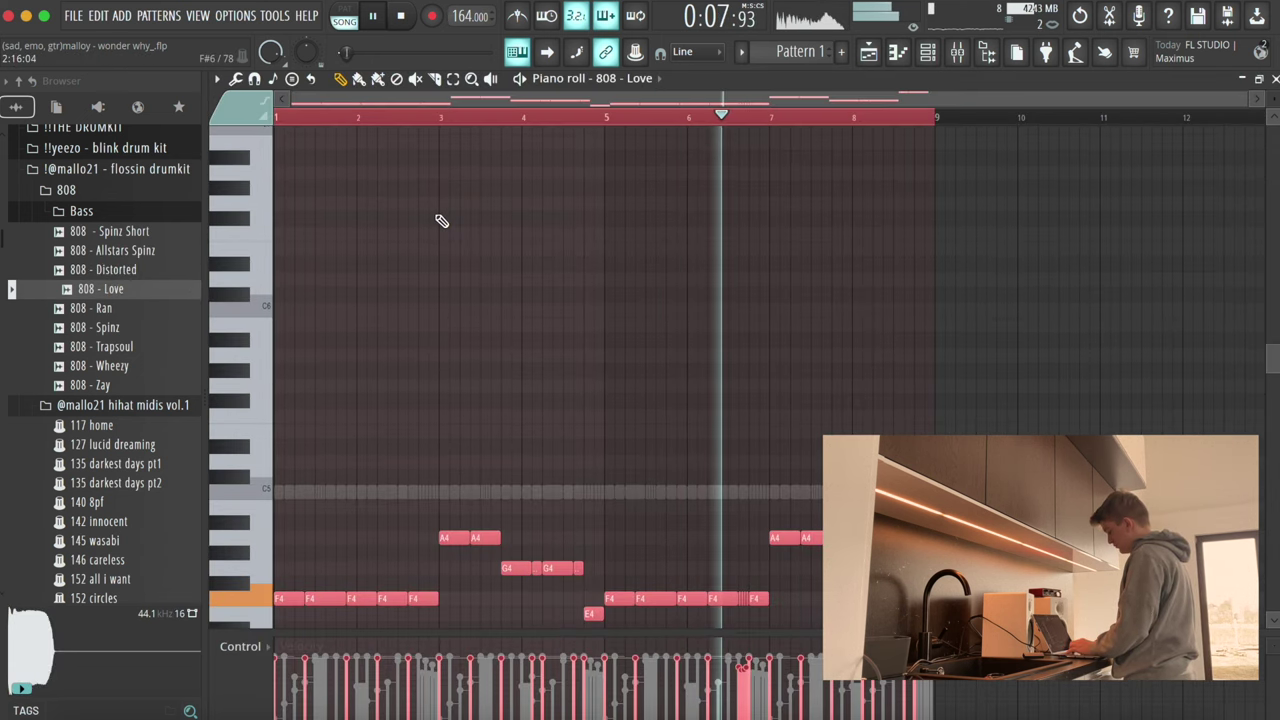
key(Escape)
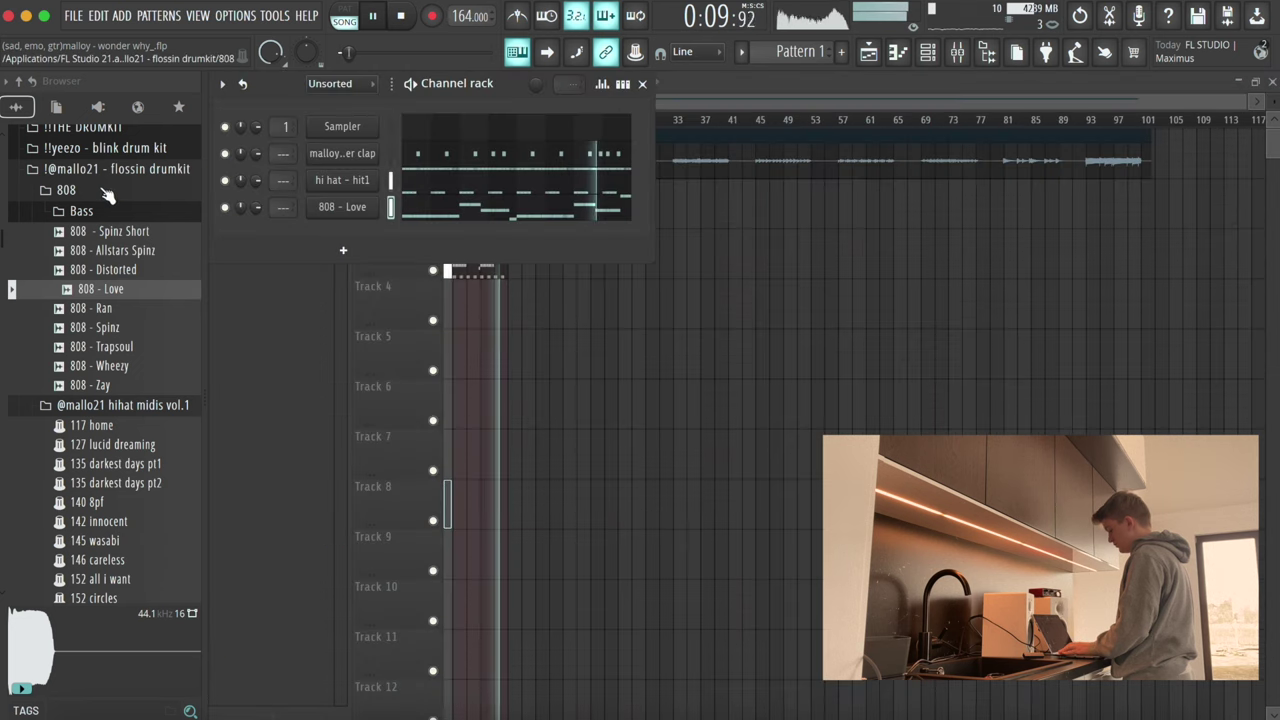
Step: Load the Kick - Going Crazy sample from the flossin drumkit's kick folder into a new channel above the 808
click(108, 194)
click(90, 209)
scroll(80, 290, down, 1)
click(80, 257)
drag(90, 275, 351, 212)
click(115, 336)
Step: Copy all notes of the 808 - Love channel into the Kick - Going Crazy channel
click(481, 239)
key(super+a)
key(super+c)
key(Escape)
click(453, 212)
key(super+v)
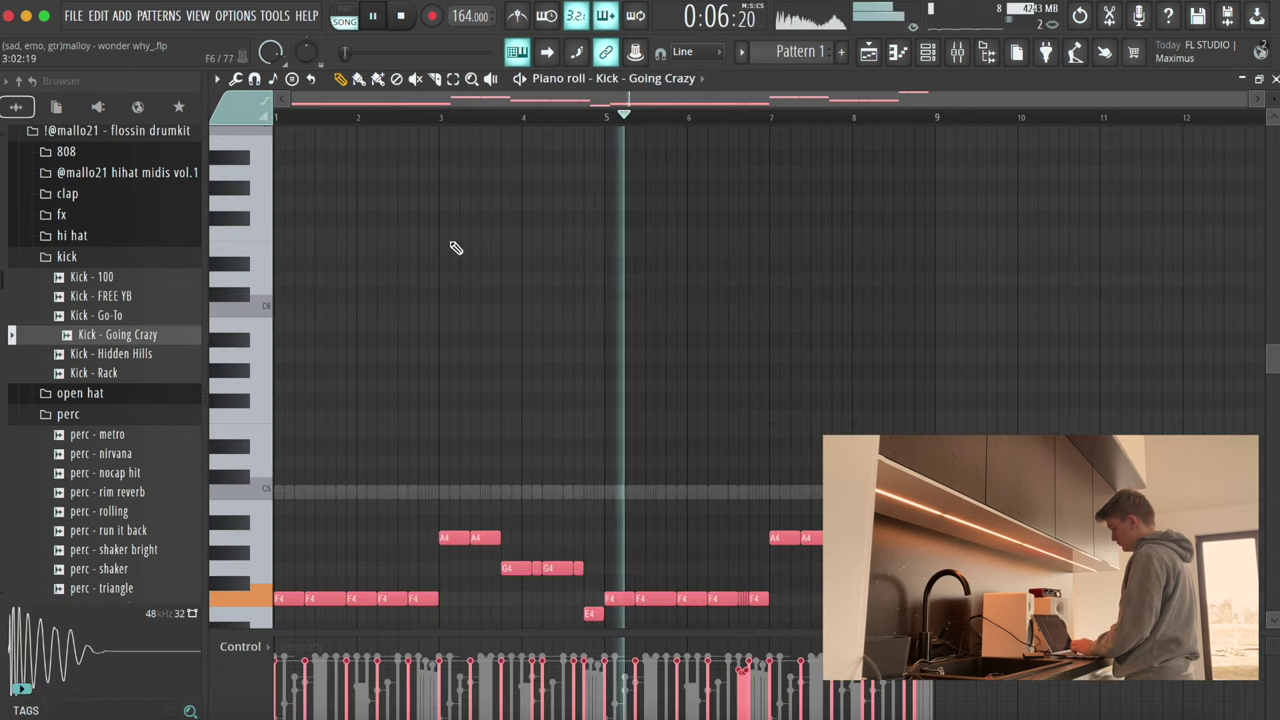
Step: Bring every pasted kick note to C5 and shorten the notes to brief hits of equal length
key(super+Up)
key(shift+d)
key(alt+k)
key(Return)
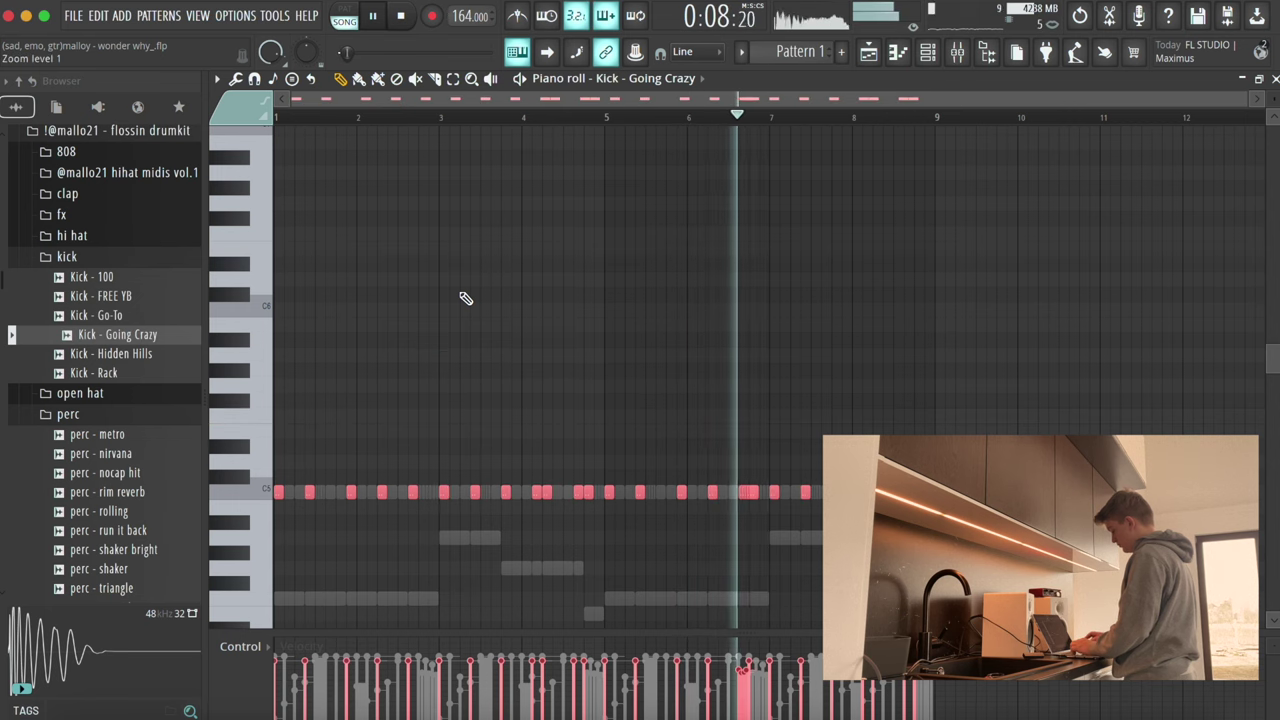
Step: Delete the surplus kick hits of the fast roll near the end of bar 6
scroll(708, 486, up, 4)
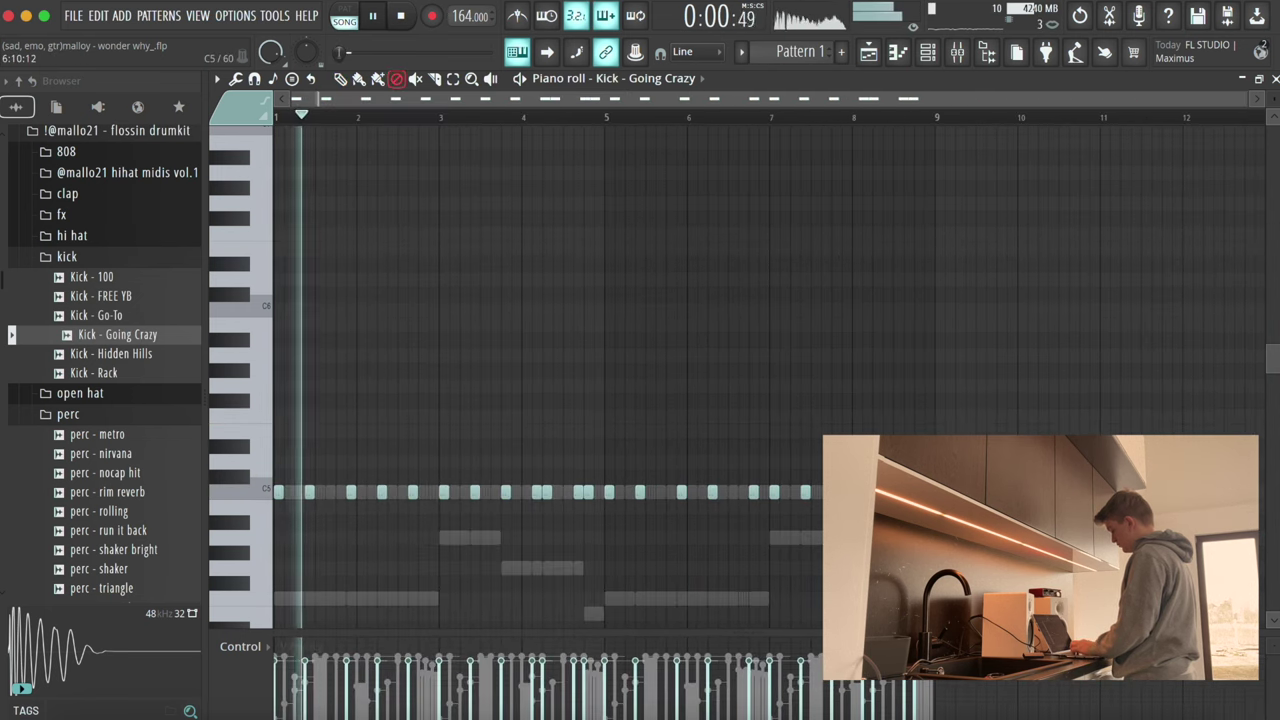
key(ctrl+a)
key(Escape)
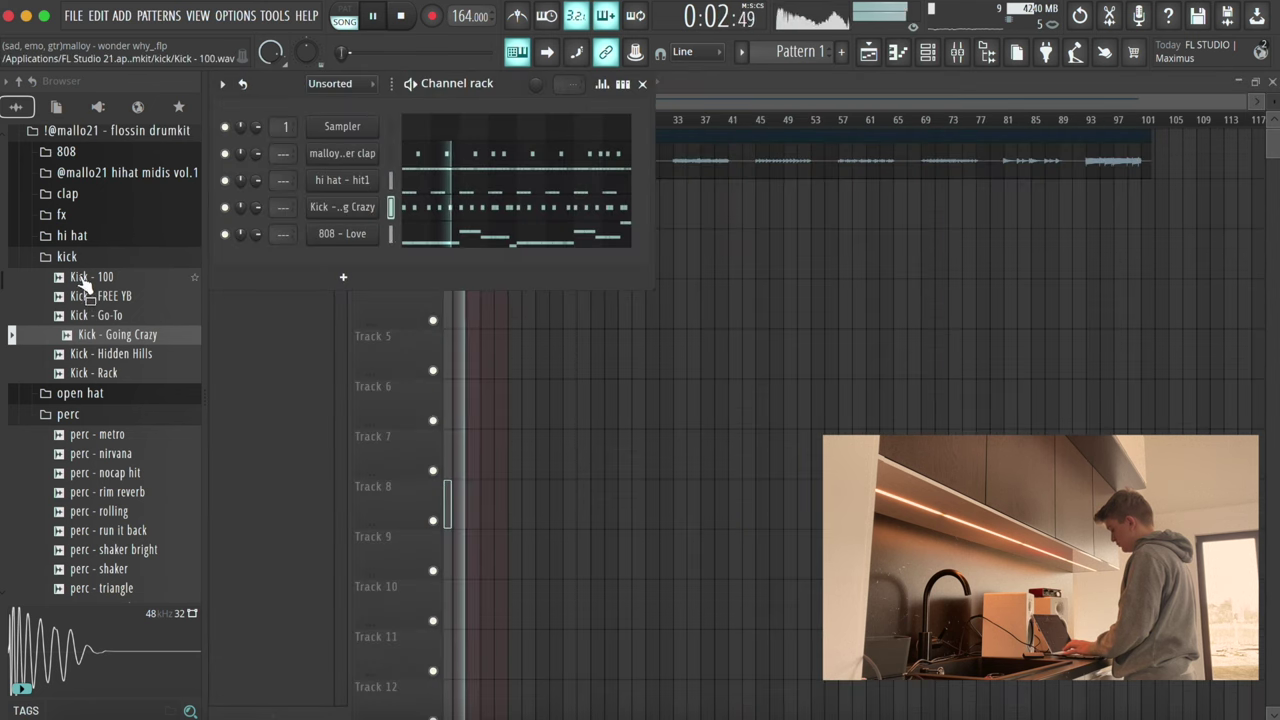
Step: Audition samples in the drumkit's perc folder and add perc - nocap hit as a new channel below 808 - Love
click(78, 259)
click(80, 299)
click(90, 302)
click(98, 338)
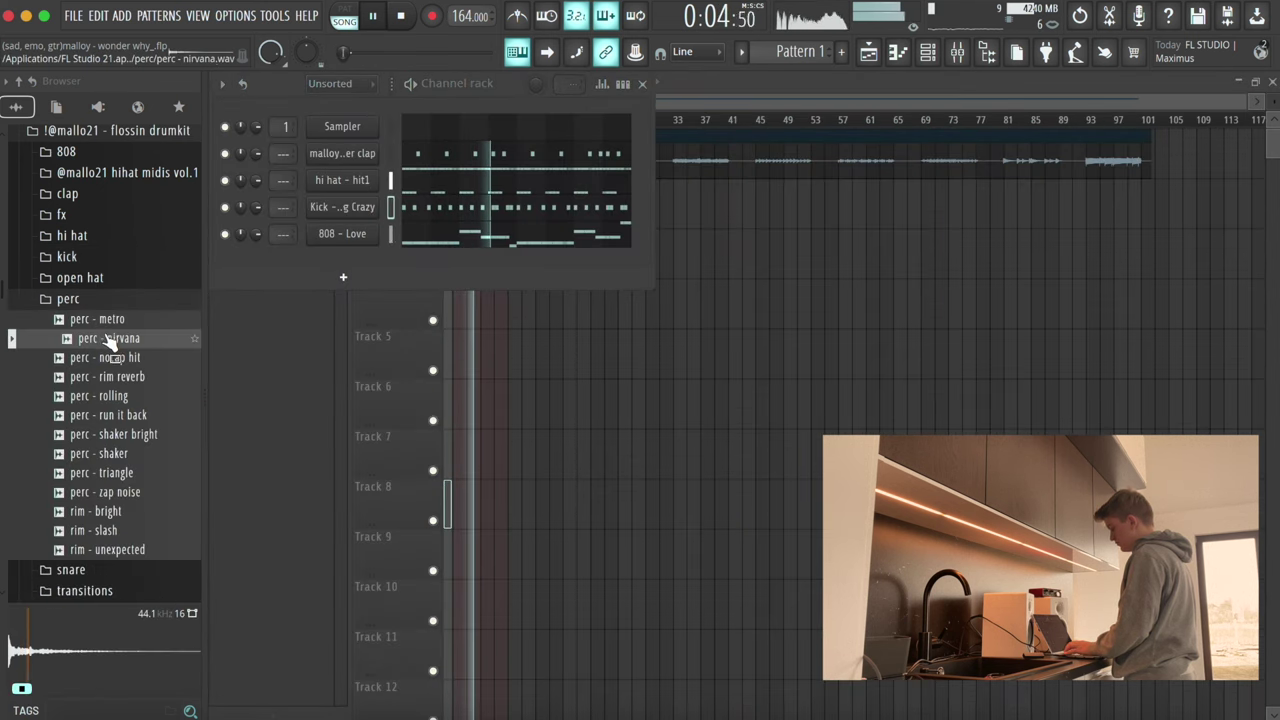
click(85, 357)
drag(131, 360, 347, 266)
Step: Place C5 perc hits on the second beat of bars 1 and 3 and repeat the four-bar phrase in bars 5 to 8
key(F7)
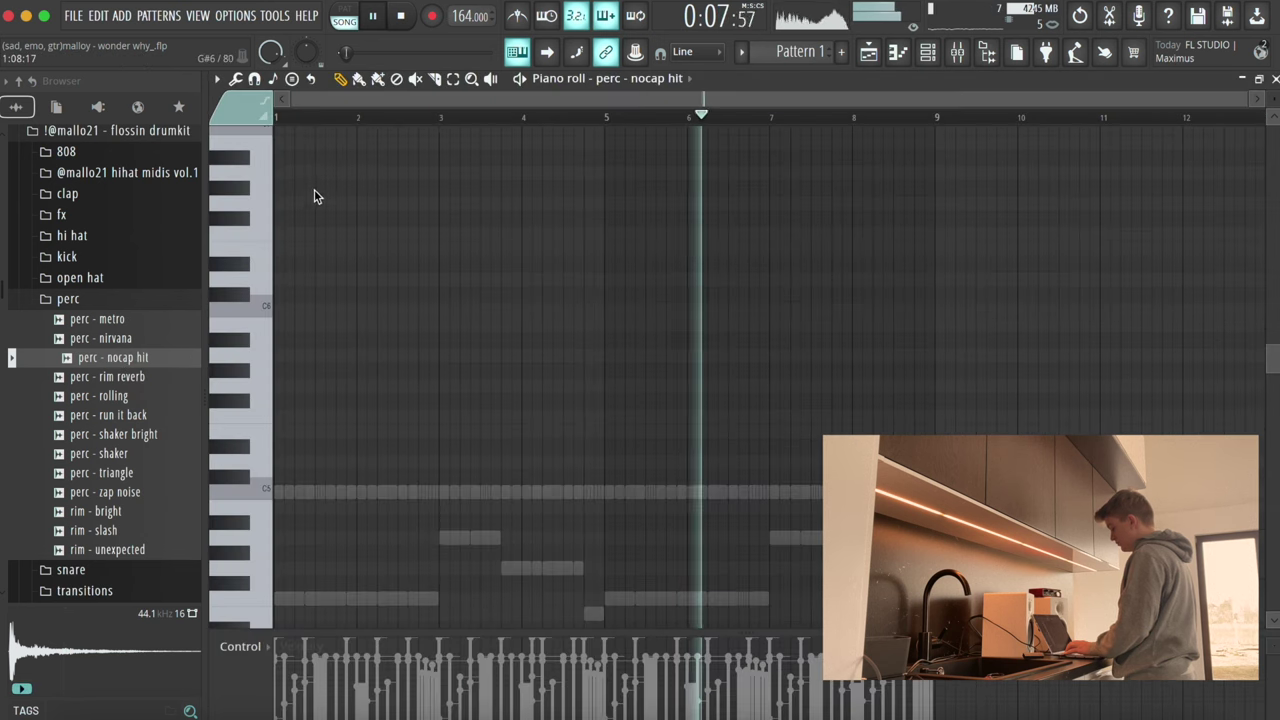
key(space)
key(space)
key(space)
key(space)
key(space)
key(space)
click(298, 491)
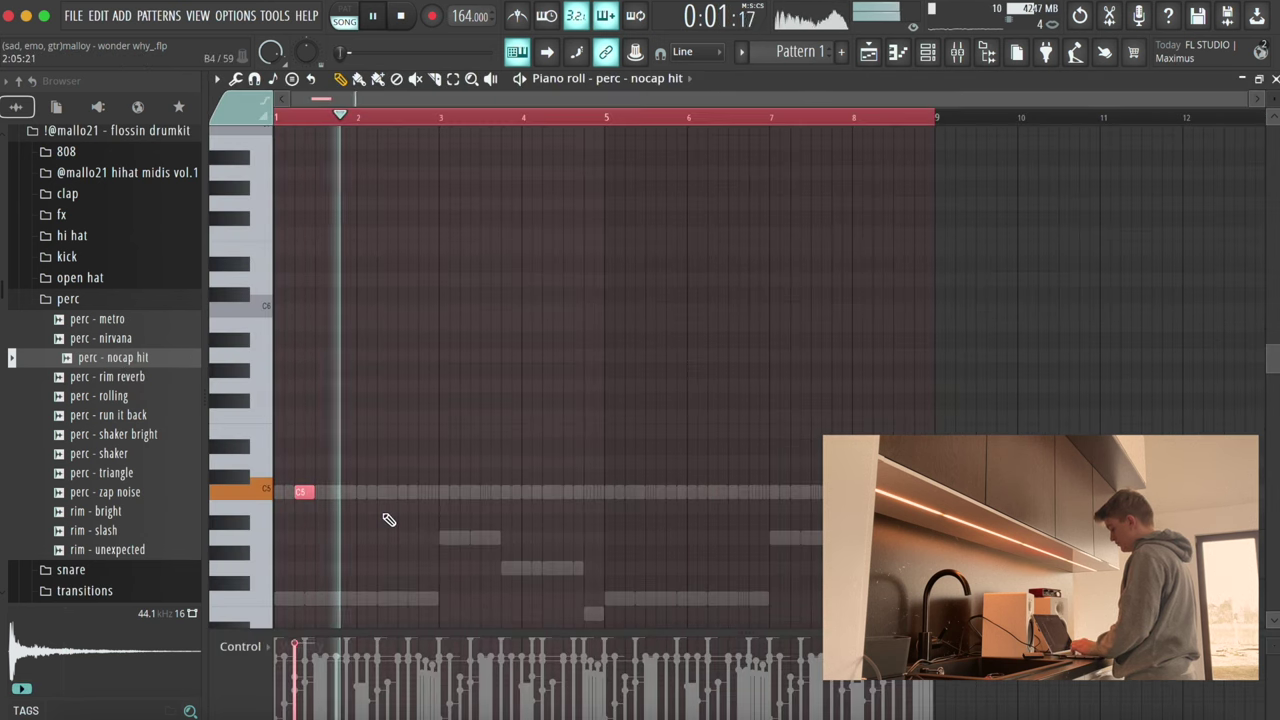
click(463, 493)
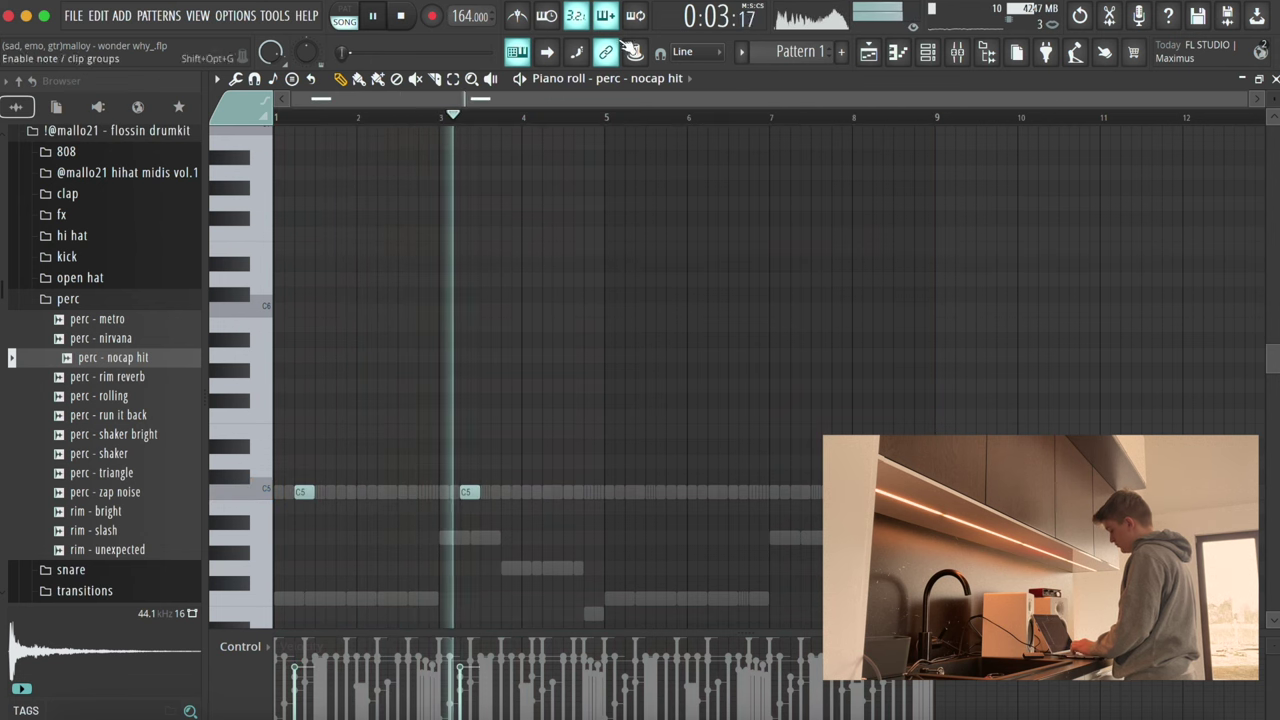
drag(608, 118, 275, 118)
key(super+b)
Step: Add the open hat - 808 Mafia sample from the open hat folder as a new channel below the perc
key(F7)
click(114, 301)
click(80, 277)
drag(100, 317, 307, 289)
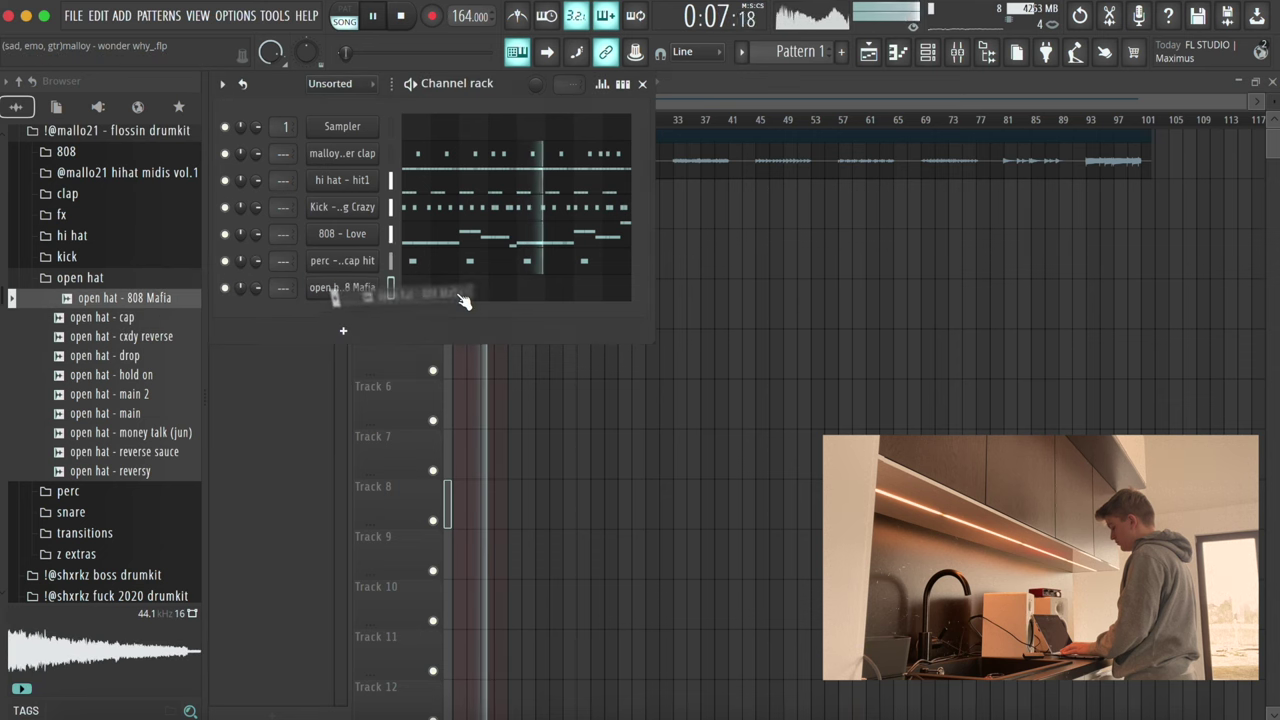
Step: Place C5 open-hat hits at the start of bar 1, on beat two of bars 2 to 4, and late in bar 4
key(F7)
key(space)
key(space)
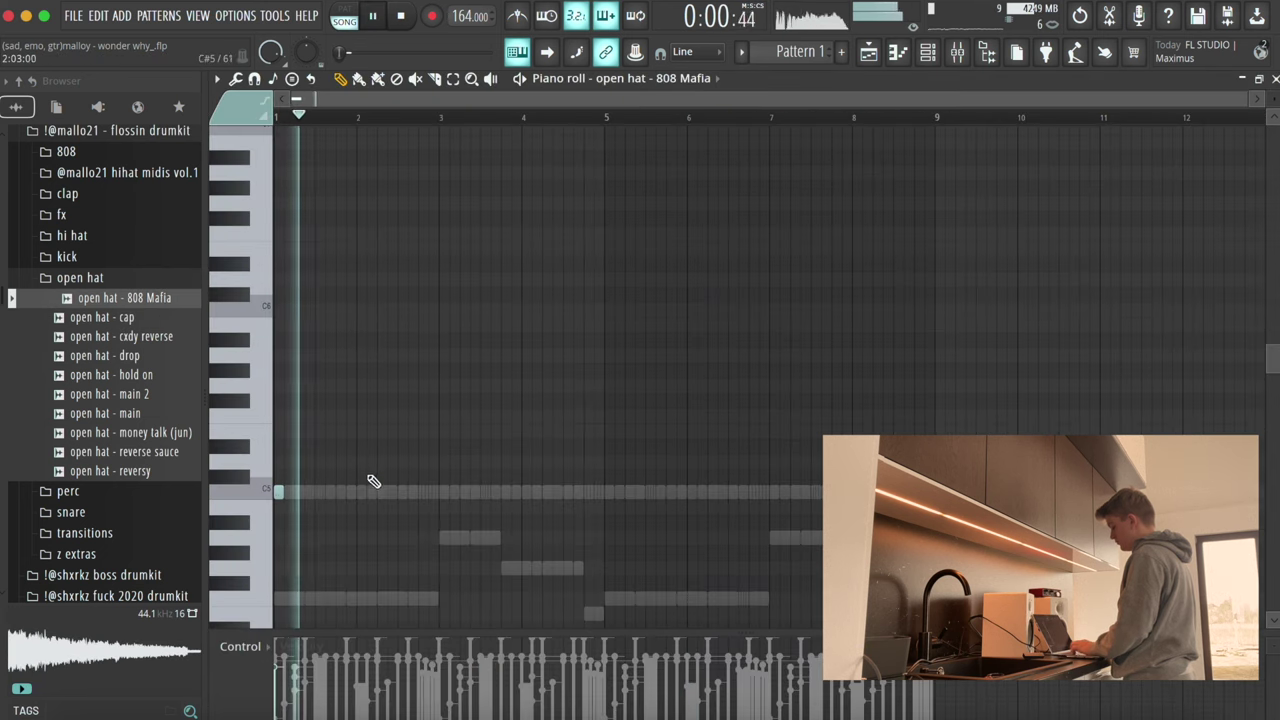
click(386, 492)
click(469, 492)
click(551, 492)
click(580, 492)
key(ctrl+a)
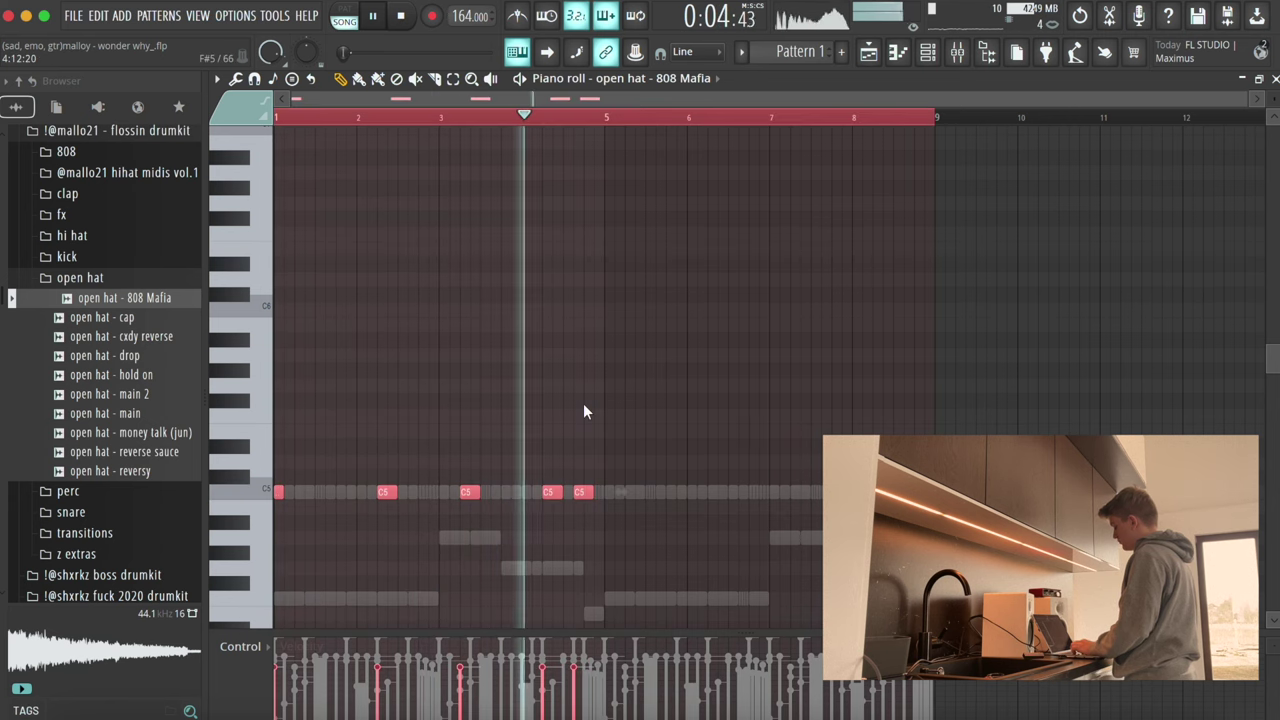
Step: Repeat the four-bar open-hat phrase in bars 5 to 8 and pan the open-hat channel slightly off centre
drag(603, 113, 4, 165)
key(ctrl+b)
key(F7)
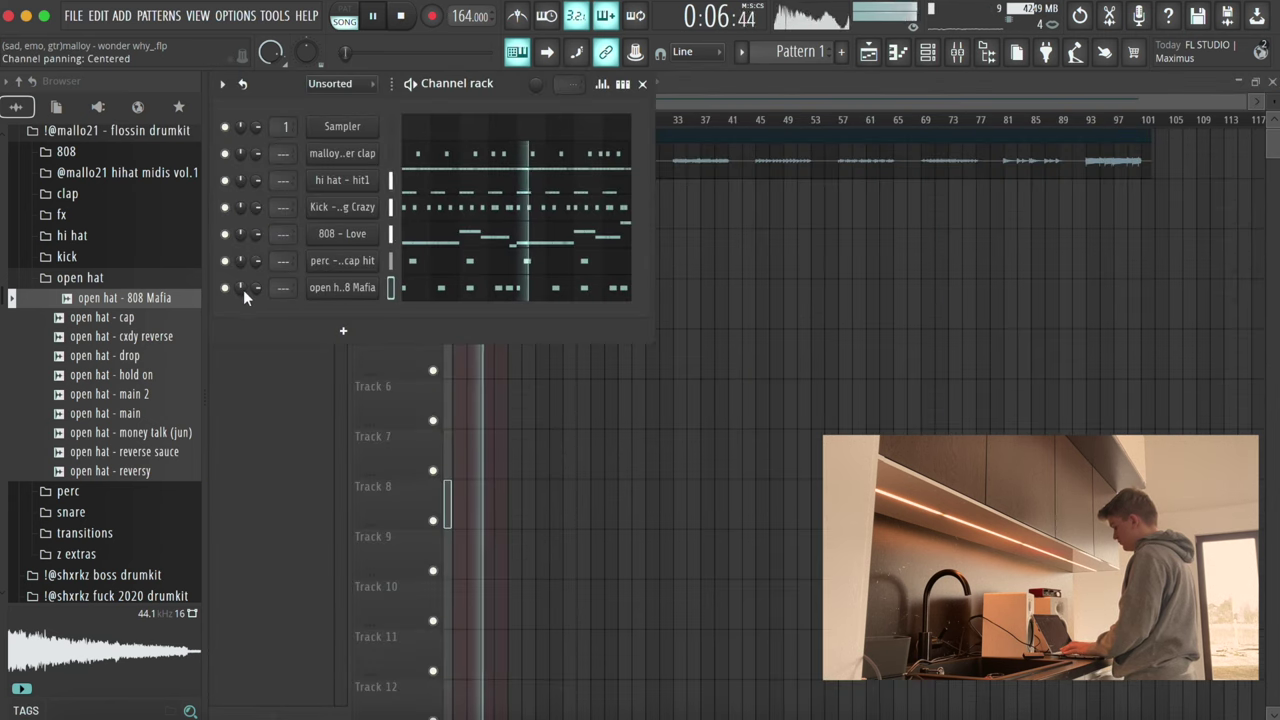
drag(241, 288, 241, 303)
Step: Add the snare - mafia sample from the drumkit's snare folder as a new channel below the open hat
click(80, 278)
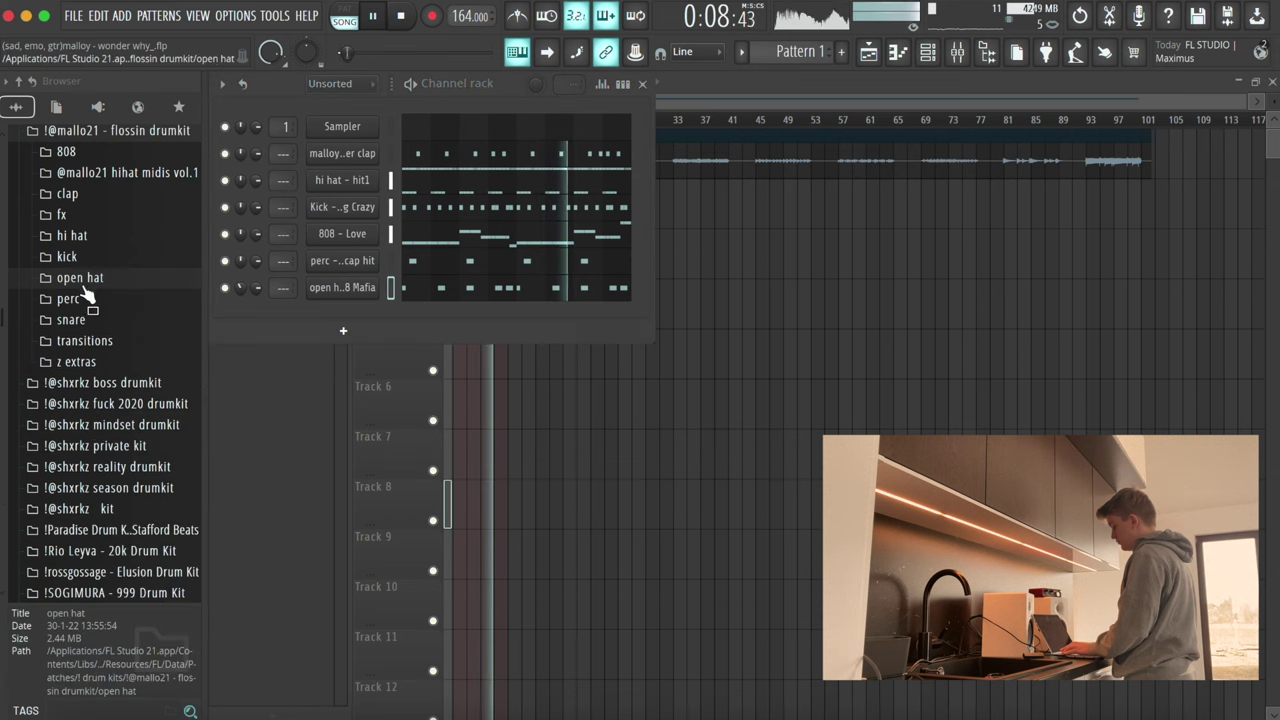
click(70, 319)
click(100, 362)
drag(95, 381, 322, 316)
Step: Place six short C5 snare hits across bars 1 to 4 and play the beat back
key(F7)
click(288, 492)
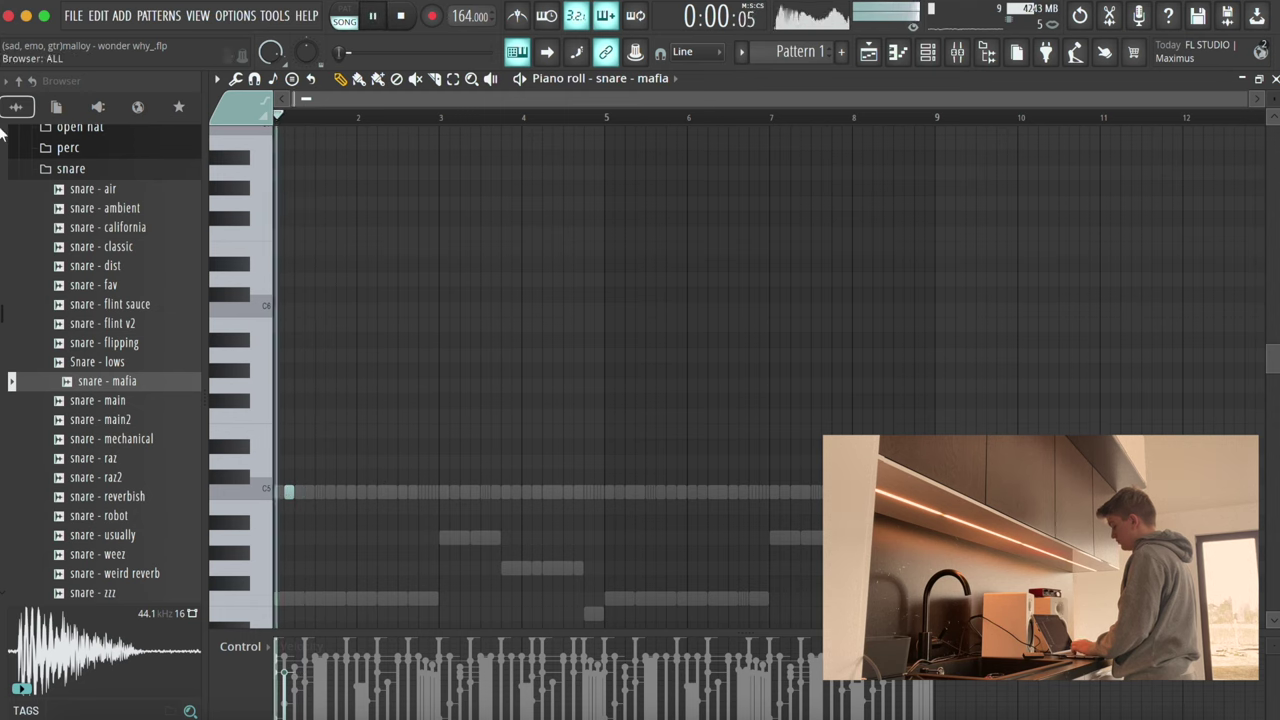
click(371, 492)
click(433, 492)
click(516, 492)
click(537, 492)
click(583, 492)
key(space)
key(space)
key(space)
key(space)
Step: Repeat the four-bar snare phrase in bars 5 to 8 and return to the channel rack
drag(600, 116, 17, 113)
key(ctrl+b)
key(ctrl+d)
key(Escape)
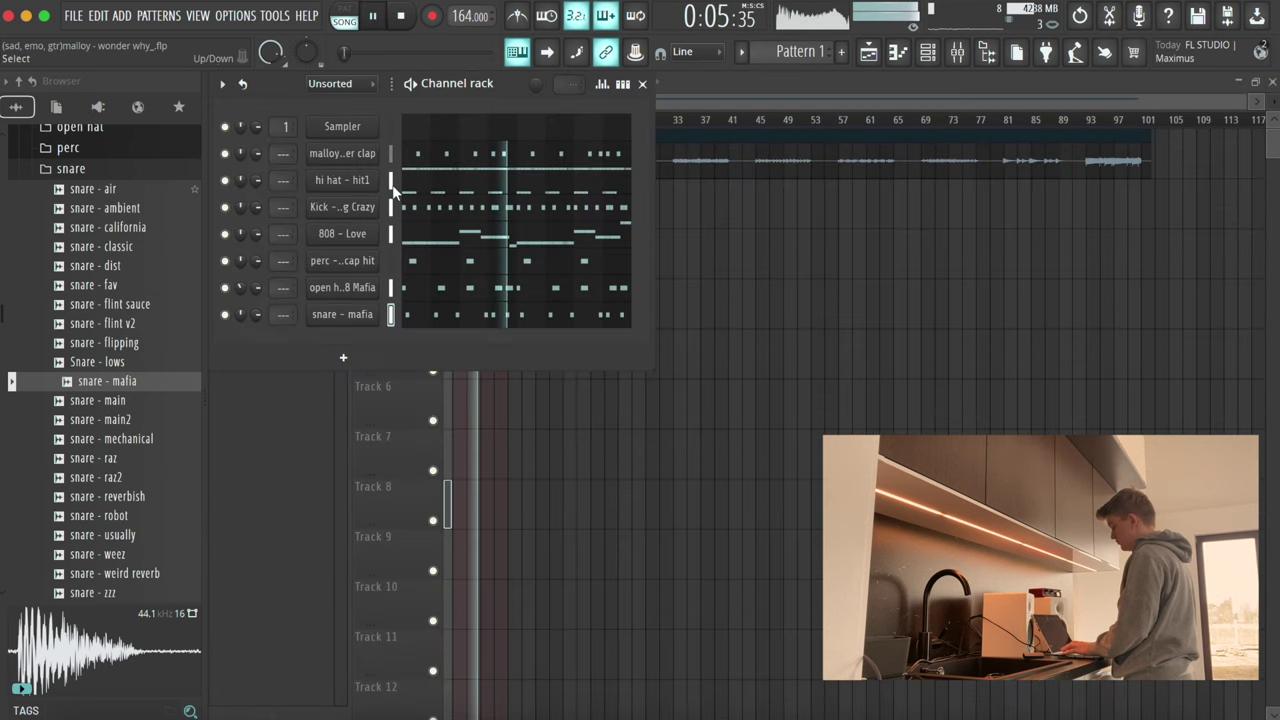
Step: Enable the volume envelope of 808 - Love with full hold and zero attack, decay, sustain and release
click(358, 232)
click(389, 268)
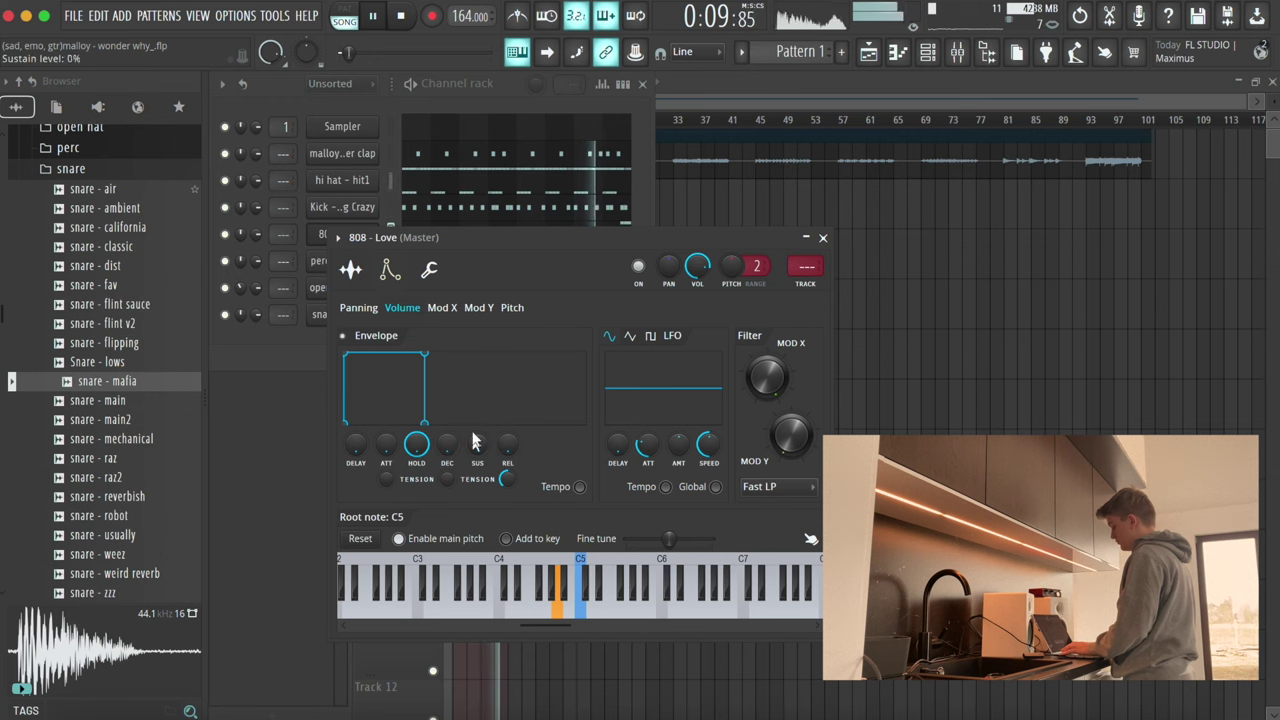
key(Escape)
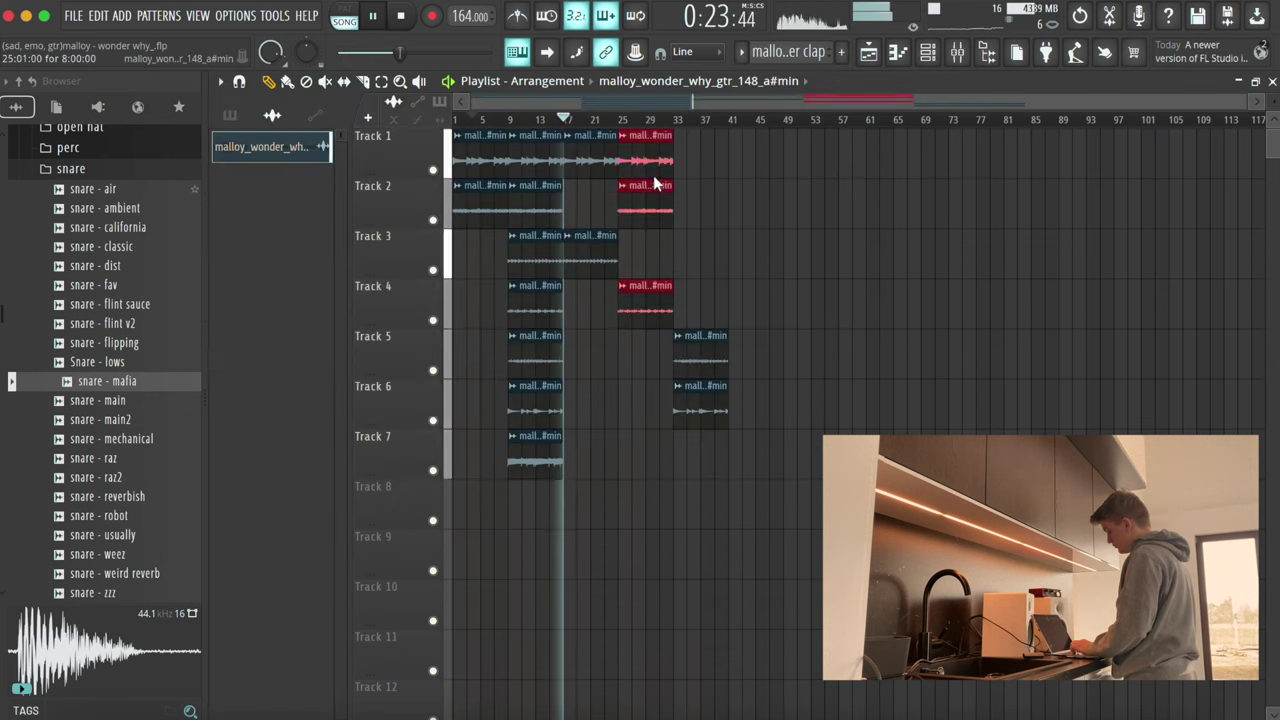
Step: Copy two guitar clips of Track 1 to bars 41 to 56 and the Track 4 clip to bar 41
ctrl+click(651, 187)
drag(651, 168, 607, 166)
drag(607, 166, 772, 180)
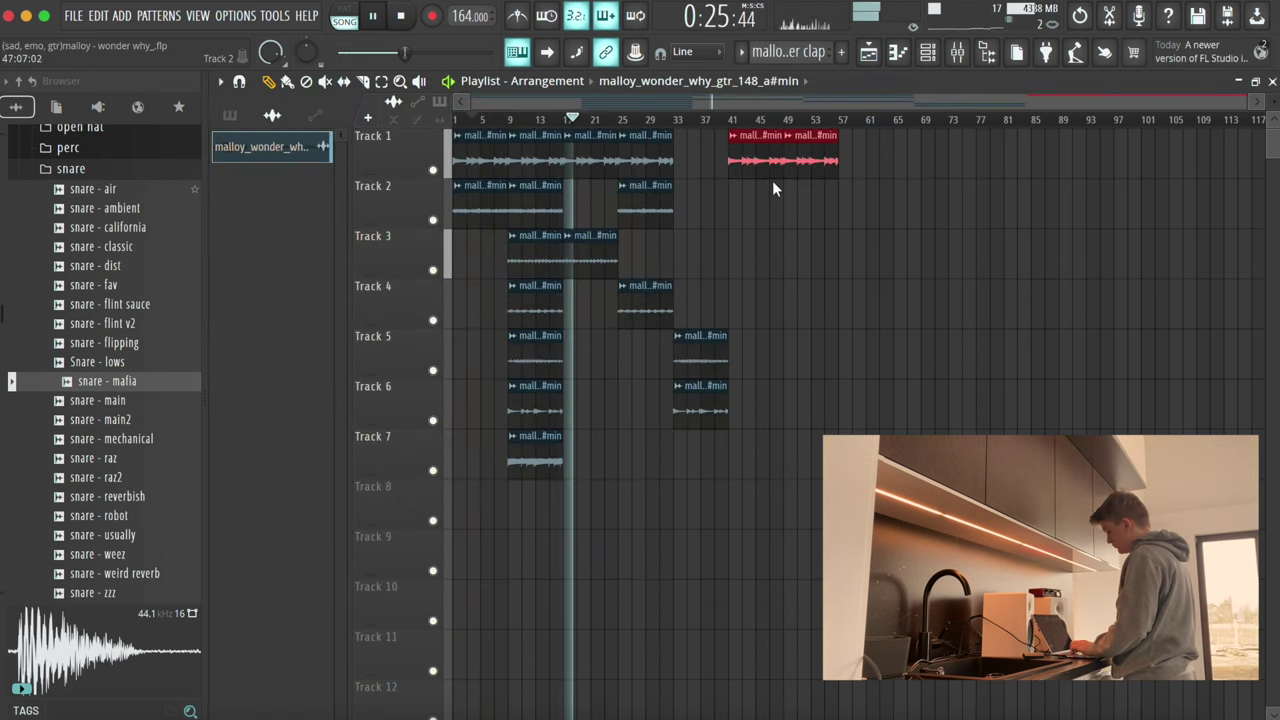
ctrl+click(772, 180)
drag(652, 203, 747, 208)
right_click(745, 210)
click(750, 297)
Step: Place all seven drum patterns, from the clap to snare - mafia, at bar 17 on Tracks 9 to 15
click(230, 115)
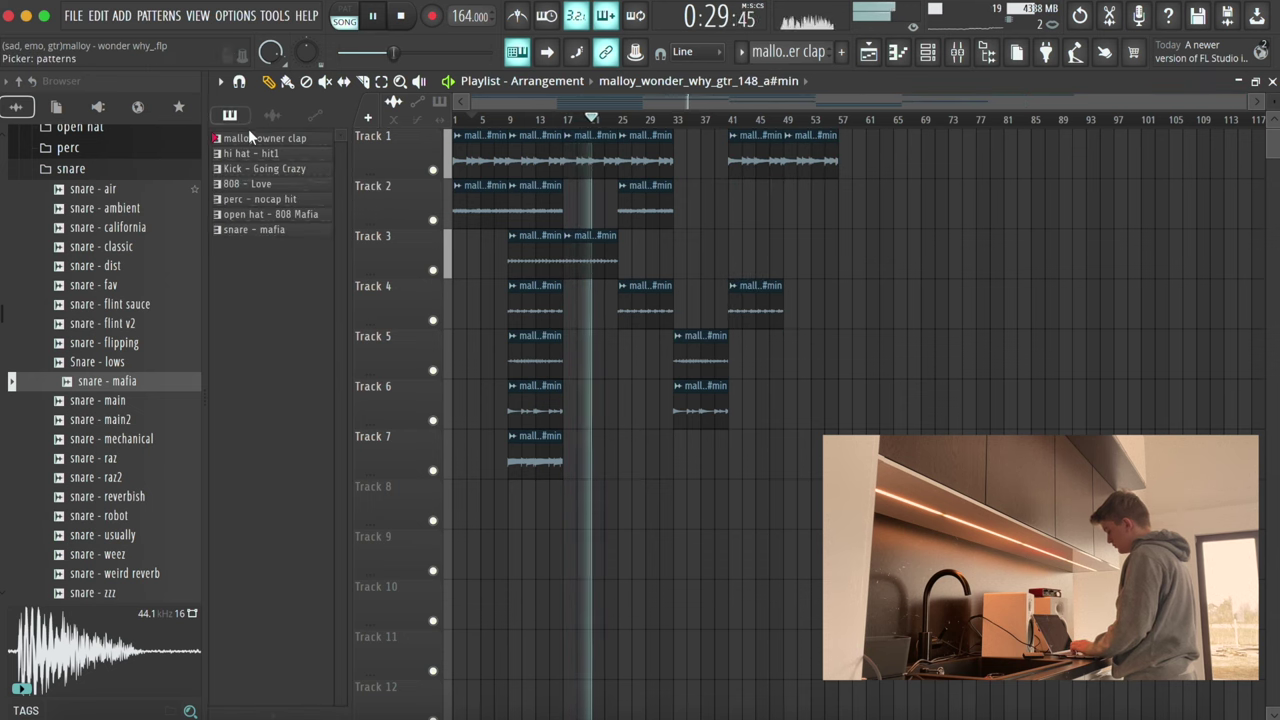
click(253, 140)
shift+click(257, 229)
drag(258, 188, 578, 540)
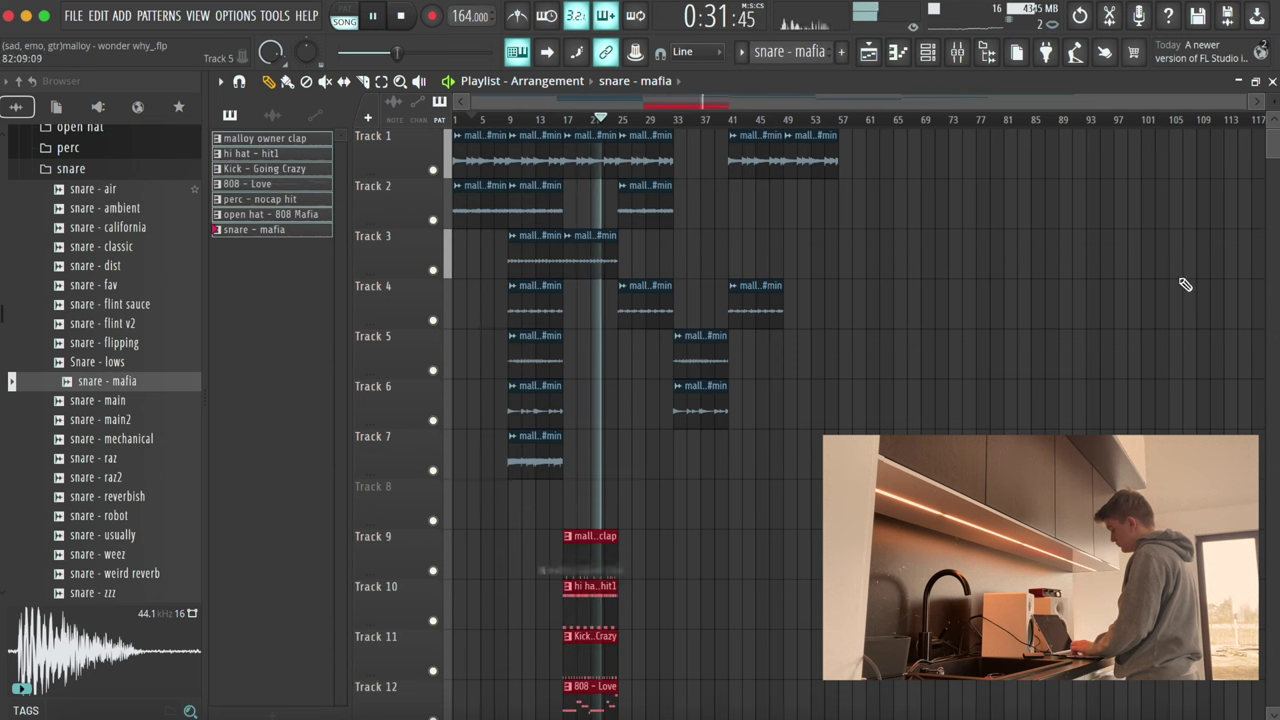
Step: Duplicate the seven drum clips to bar 25 and delete the perc, open-hat and snare clips at bar 17
scroll(1157, 248, down, 2)
key(super+b)
right_click(589, 560)
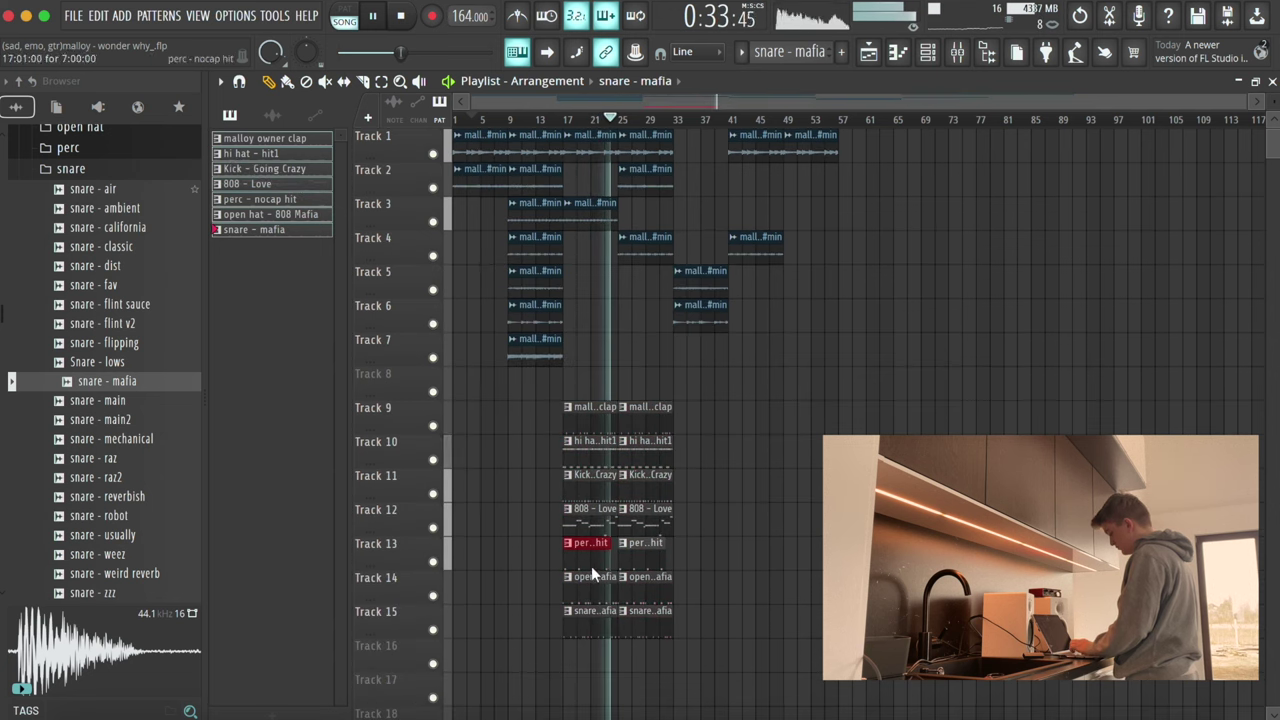
right_click(598, 588)
right_click(613, 619)
Step: Duplicate the clap, hi-hat, kick and 808 clips of bars 17 to 32 to bar 33 and delete the kick clip at bar 33
drag(660, 520, 566, 431)
key(super+b)
key(super+d)
right_click(706, 486)
Step: Trim the clap and hi-hat clips at bar 33 to start at bar 35, and end the bar 41 drum clips at bar 48
drag(691, 460, 691, 417)
drag(786, 404, 771, 553)
drag(778, 494, 770, 491)
Step: Lower the 808 - Love mixer fader and set the hi hat - hit1 fader to 80%
key(F9)
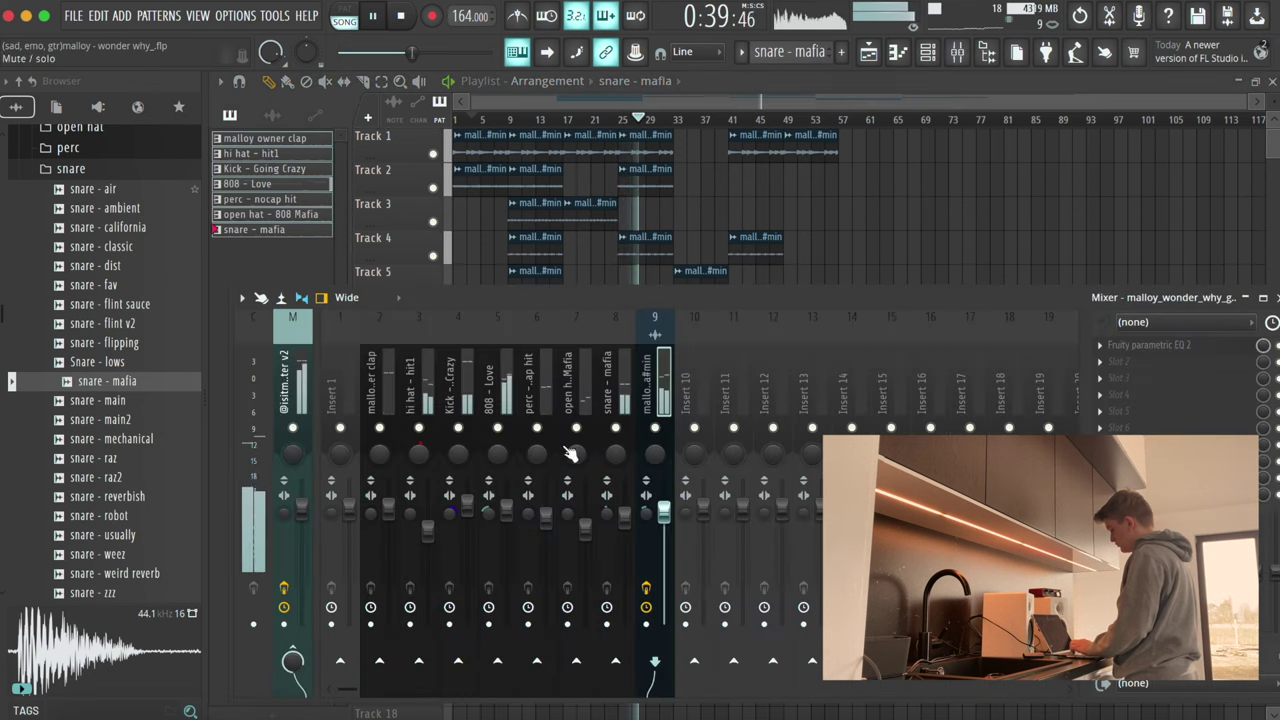
drag(506, 507, 506, 518)
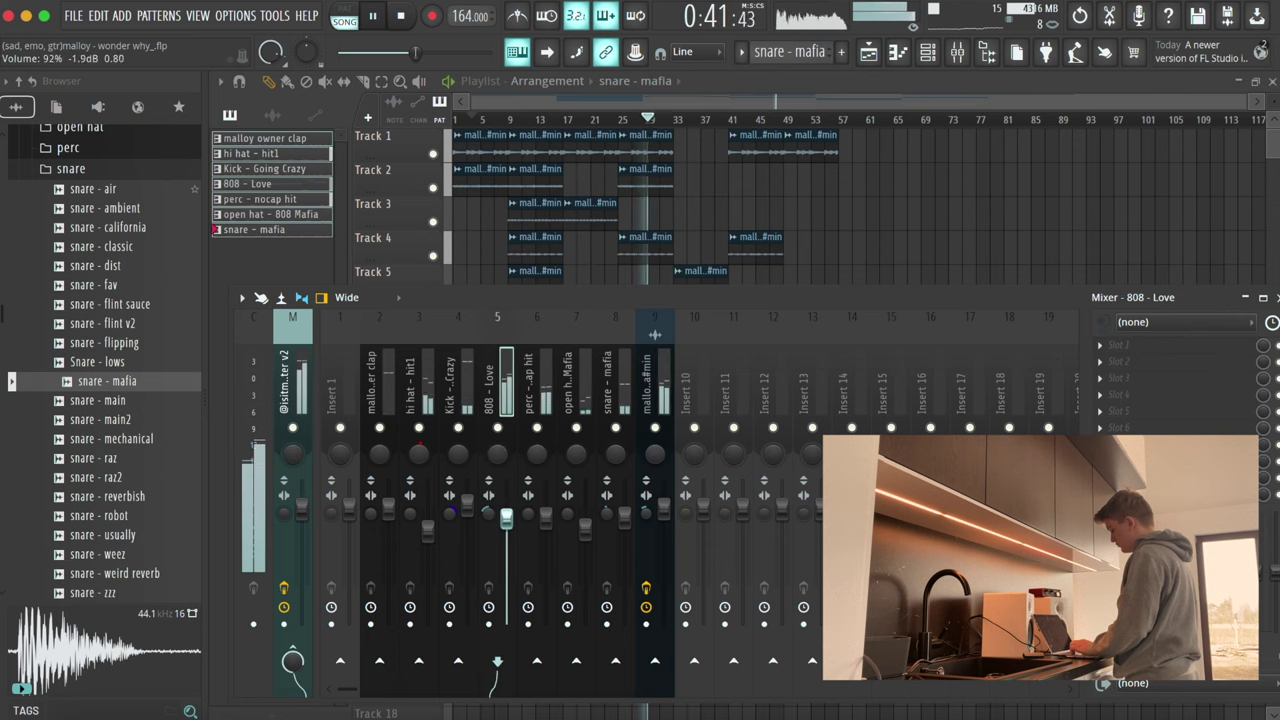
drag(428, 525, 428, 531)
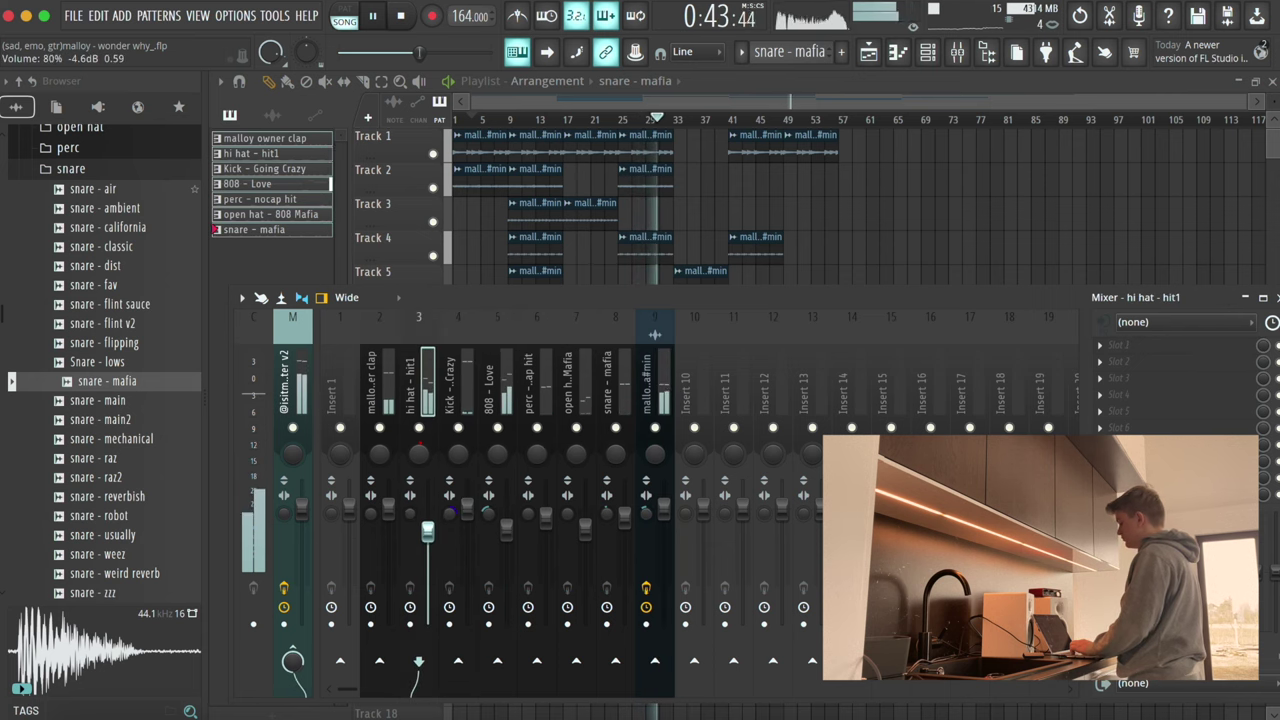
click(781, 73)
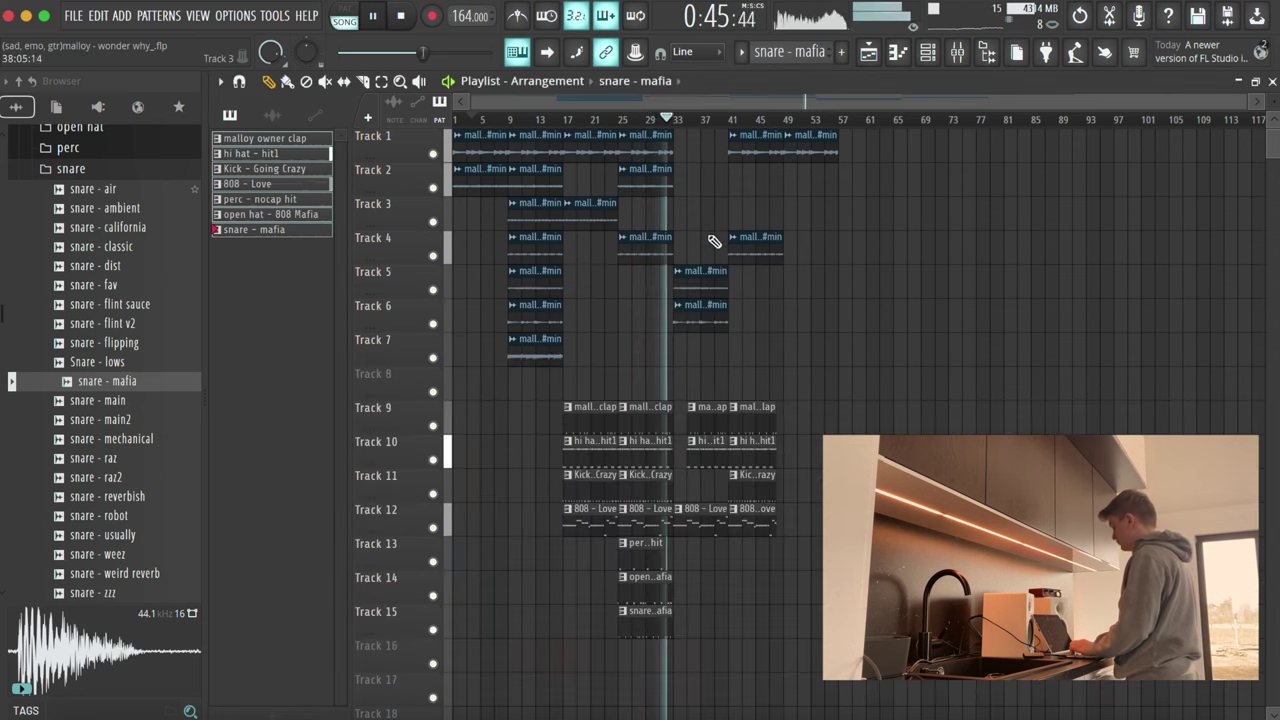
Step: Duplicate the arrangement of bars 17 to 56 and move the copied clips so they start at bar 49
drag(831, 622, 606, 143)
key(super+b)
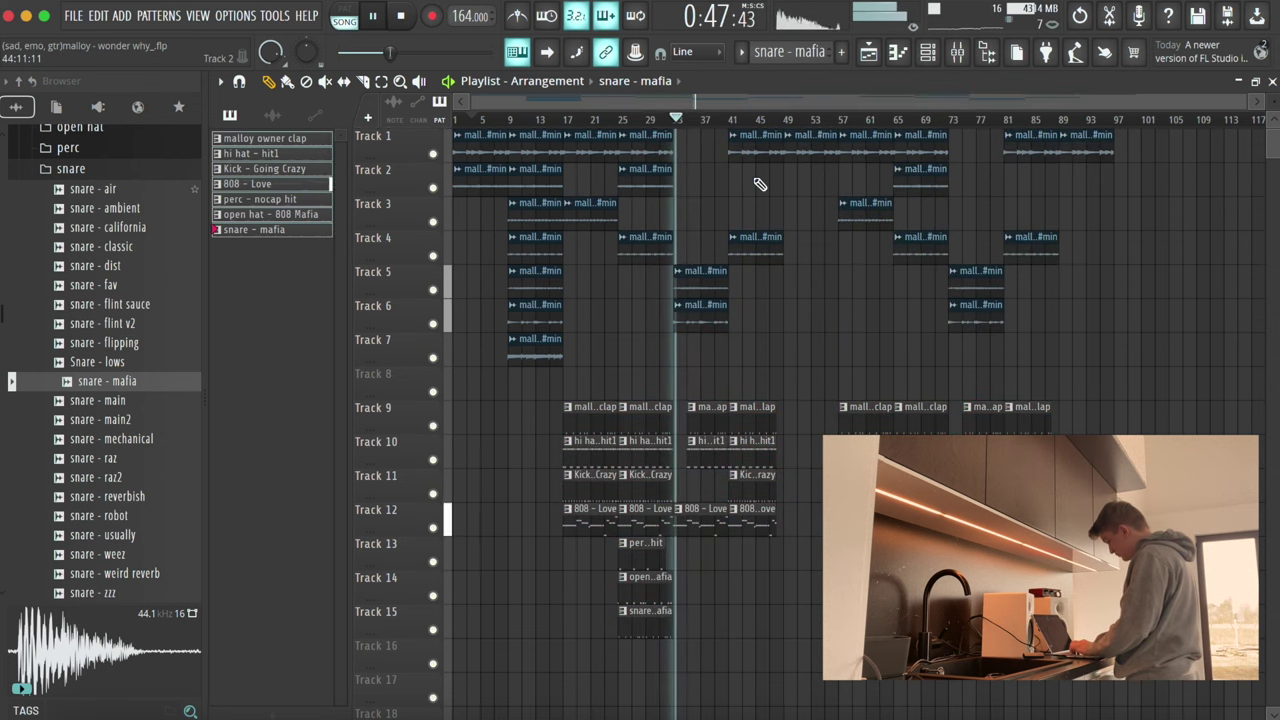
super+drag(837, 150, 1258, 655)
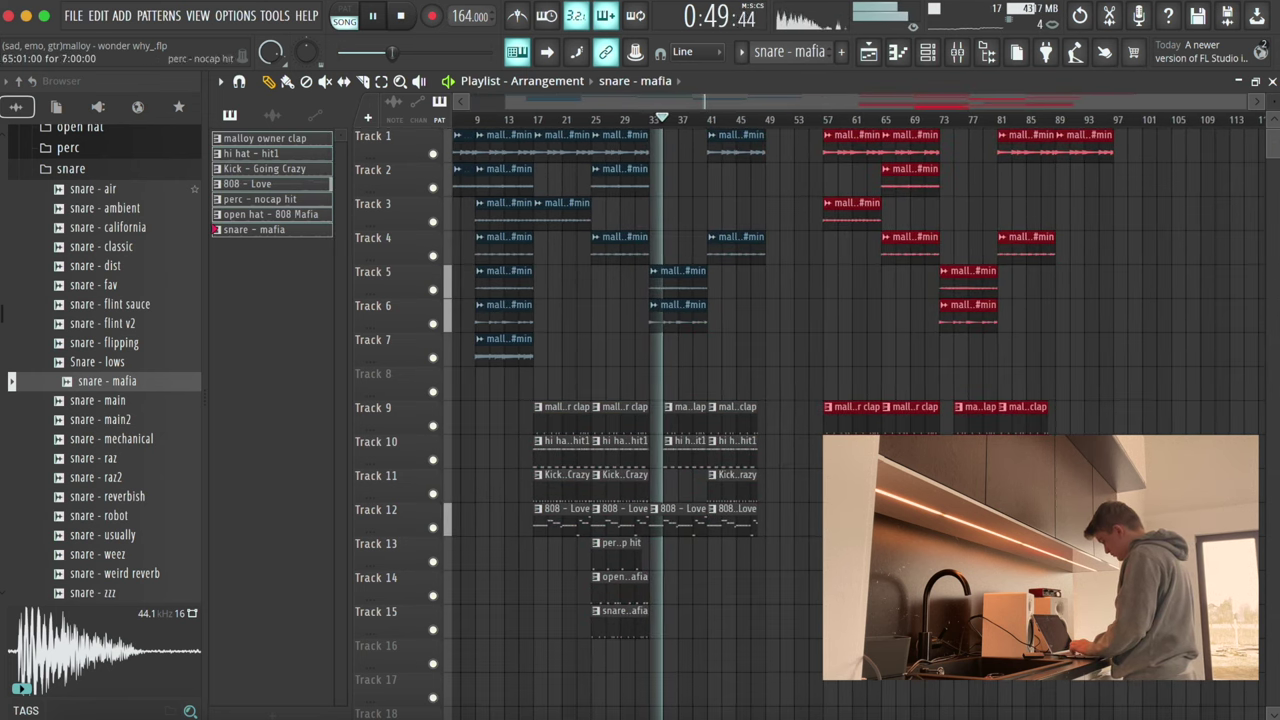
drag(847, 526, 791, 524)
key(super+d)
Step: Copy the bar 33 audio clip of Track 6 to bar 49 and that of Track 5 to bar 57
shift+drag(675, 316, 794, 306)
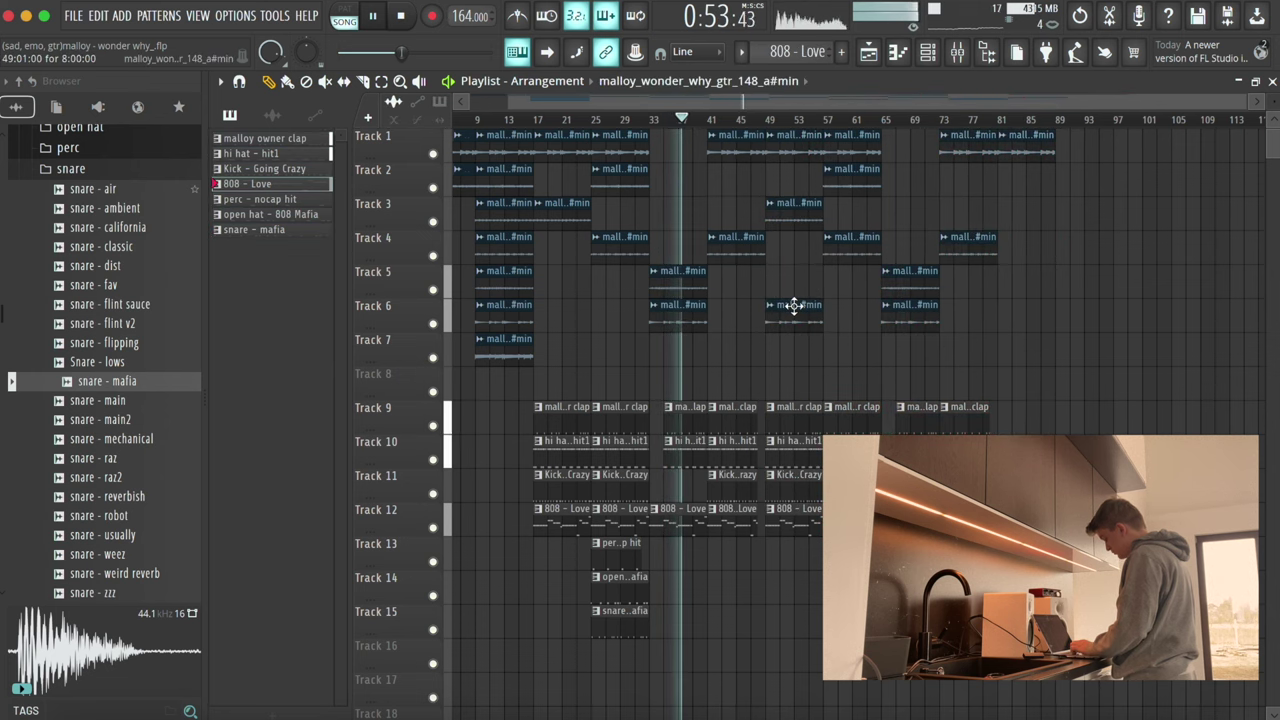
shift+drag(689, 285, 855, 282)
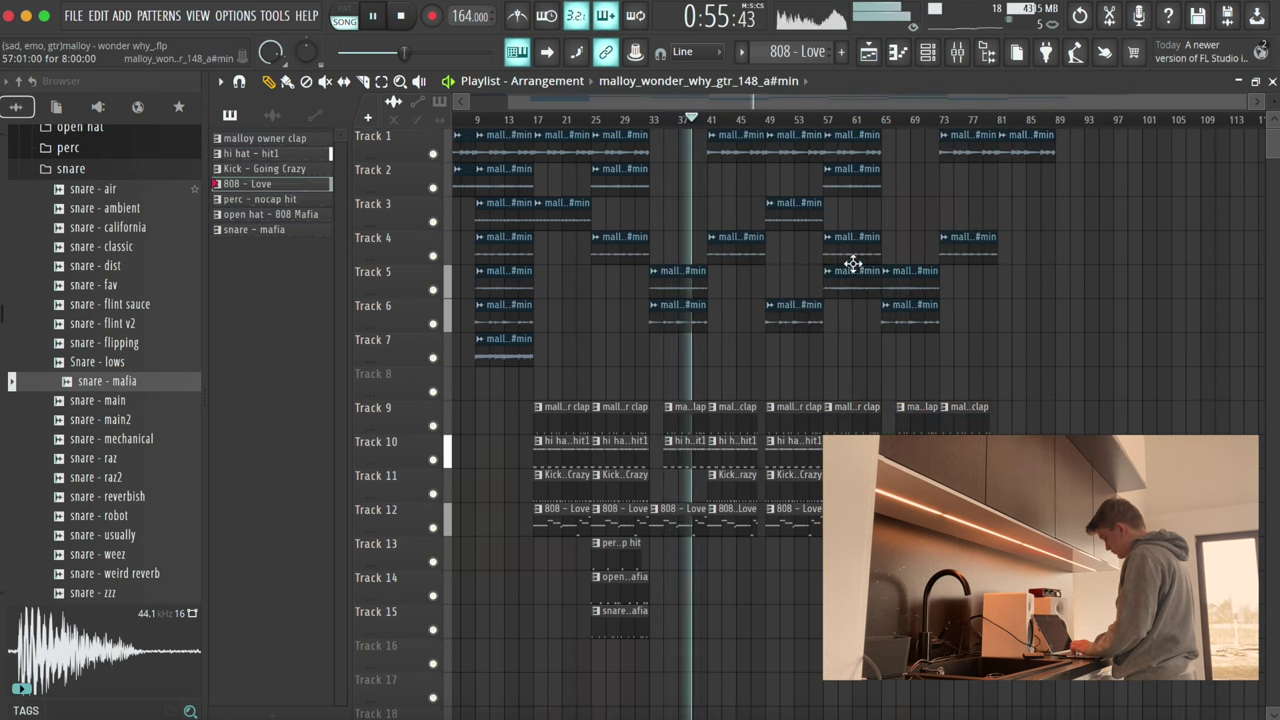
Step: Duplicate the bar 57 clips of Tracks 1 and 2 to bar 65, and delete the Track 1 clip at bar 73
super+click(866, 181)
key(super+b)
key(super+d)
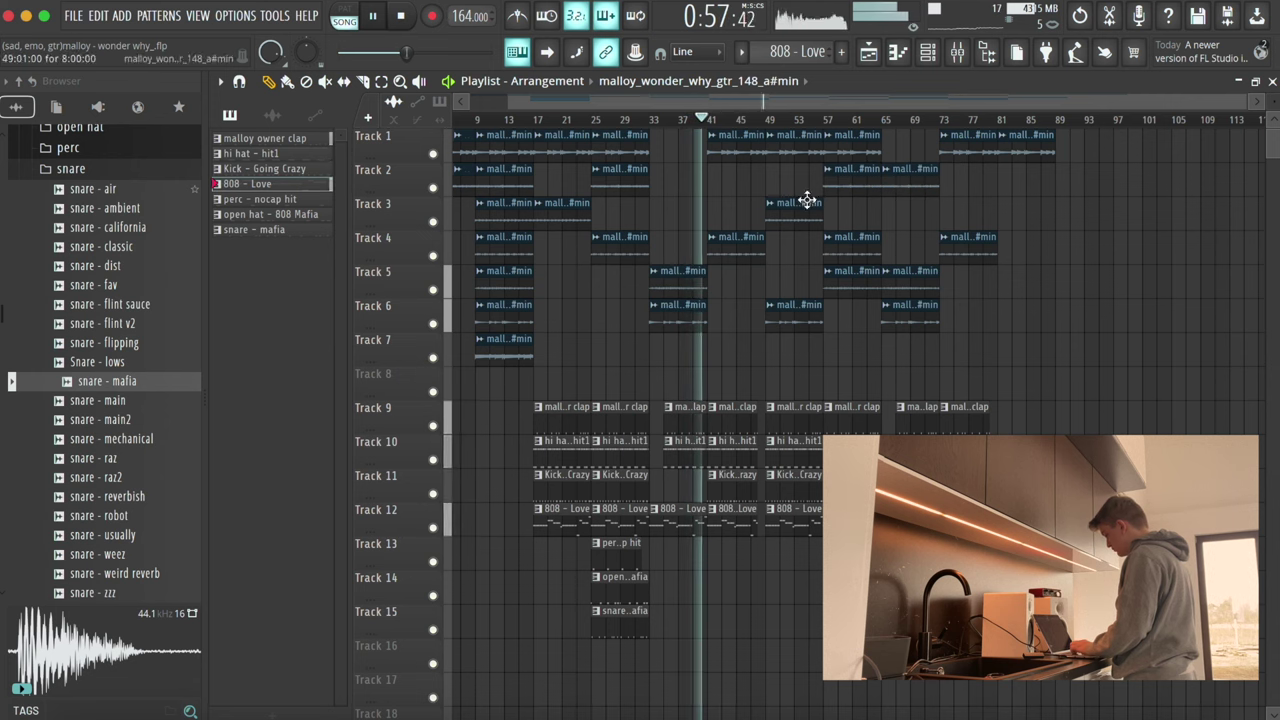
key(super+b)
key(super+d)
right_click(950, 154)
Step: Fill bar 73 with copies of the Track 2 and Track 5 clips from bar 65 and the Track 3 clip from bar 49
super+click(917, 189)
key(super+b)
key(super+d)
shift+drag(798, 217, 972, 218)
super+click(925, 283)
key(super+b)
key(super+d)
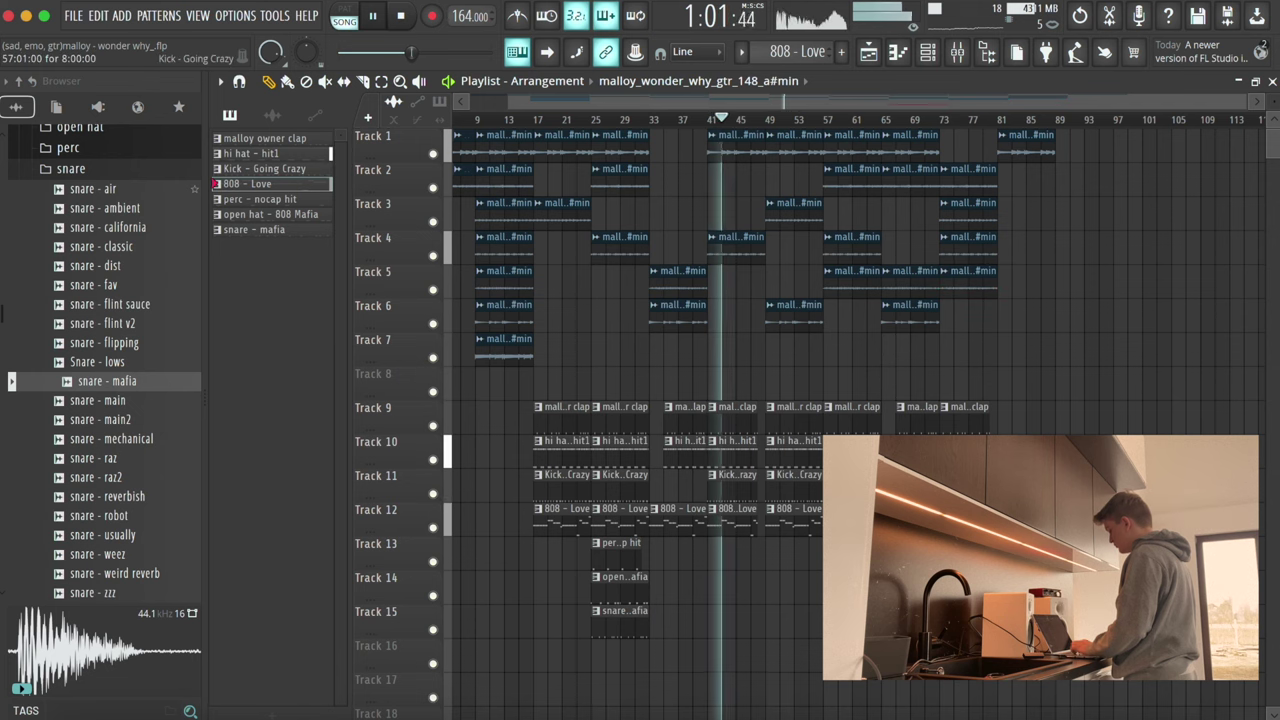
Step: Try replacing the shortened clap clip at bar 73 with a full-length copy of the bar 57 clap clip
right_click(972, 408)
super+click(852, 407)
key(super+b)
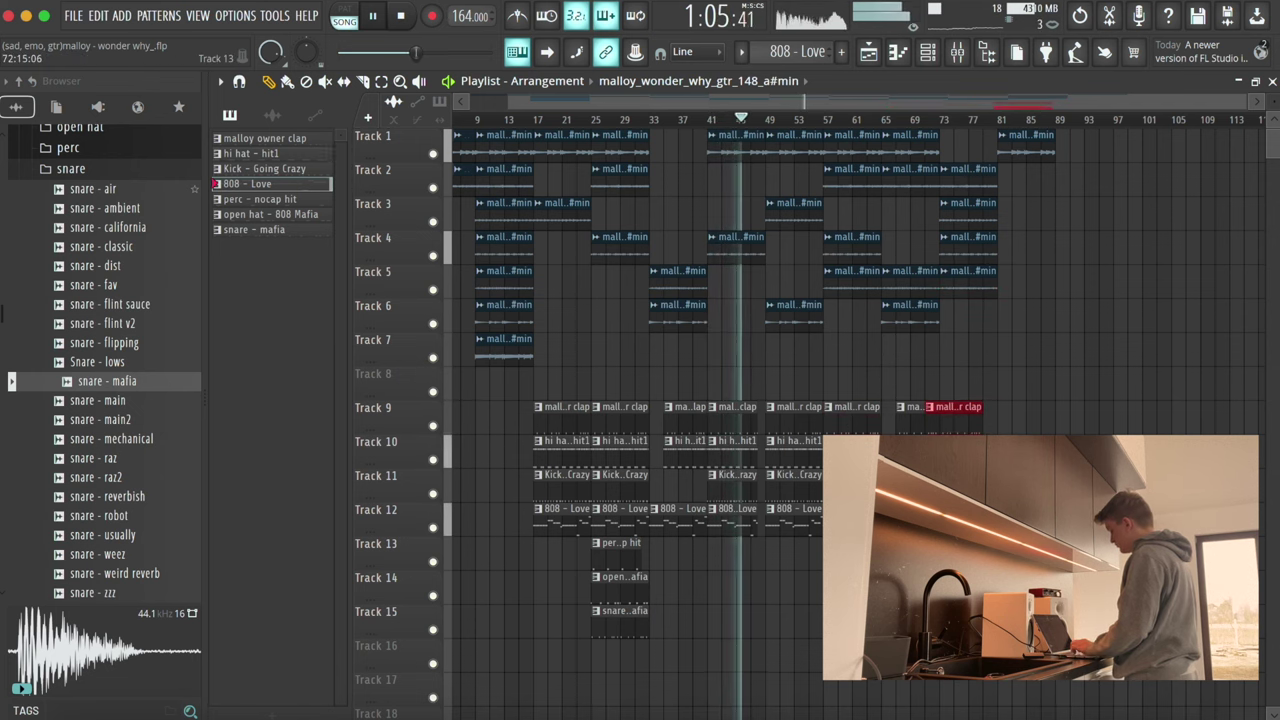
super+click(985, 408)
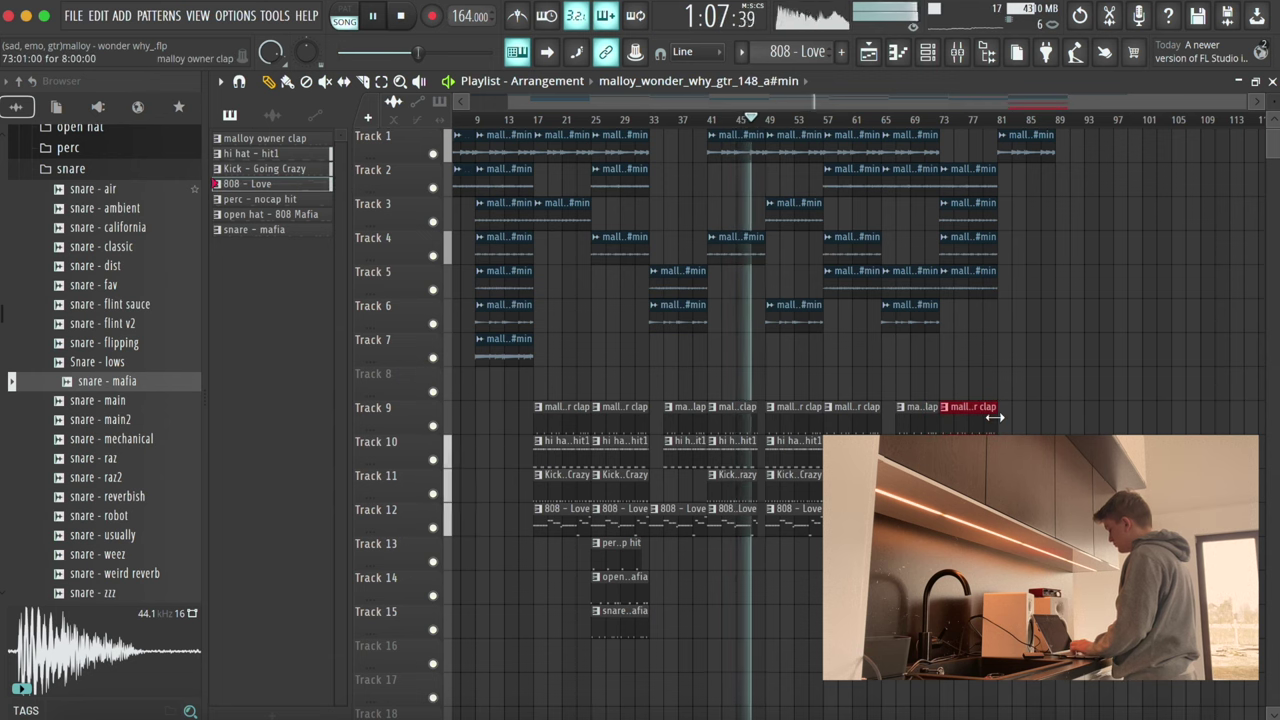
key(super+d)
Step: Copy the bar 25 snare clip to bar 49, and duplicate bars 49 to 65 to bar 81 in place of the old Track 1 clip
drag(855, 630, 800, 312)
key(super+d)
drag(622, 620, 1200, 525)
key(super+d)
right_click(1047, 154)
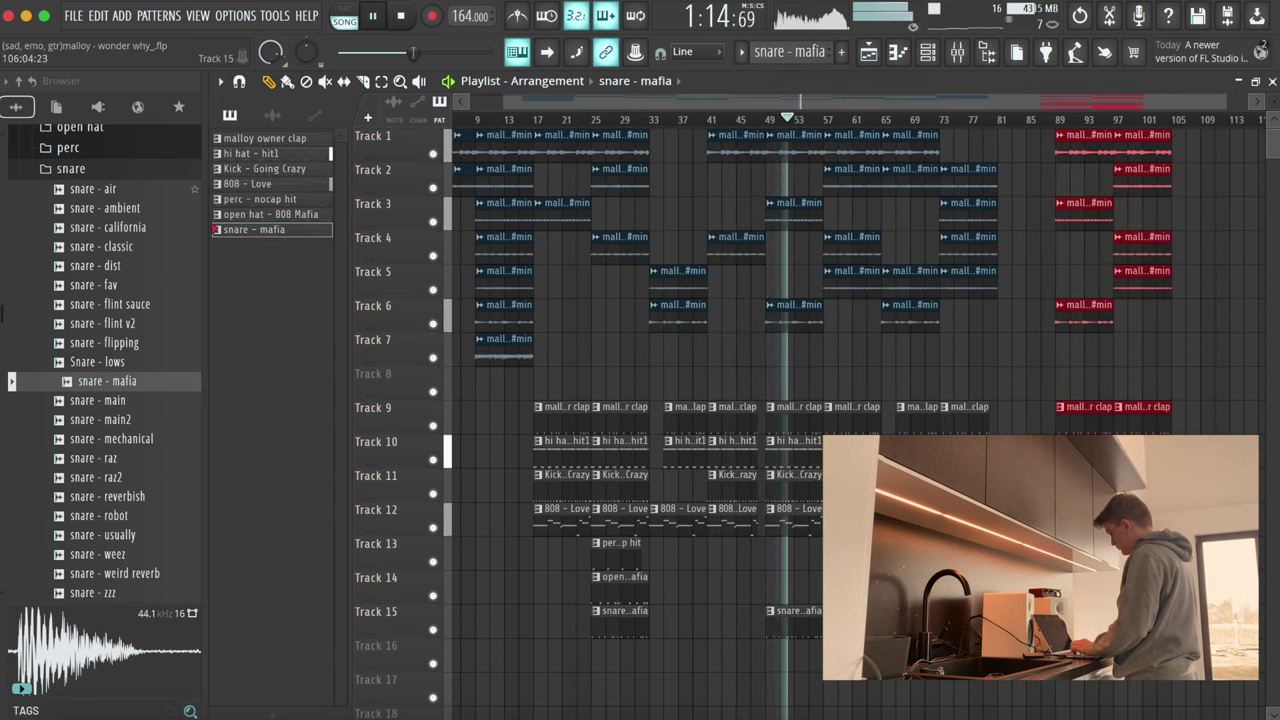
drag(1086, 518, 1027, 518)
key(super+d)
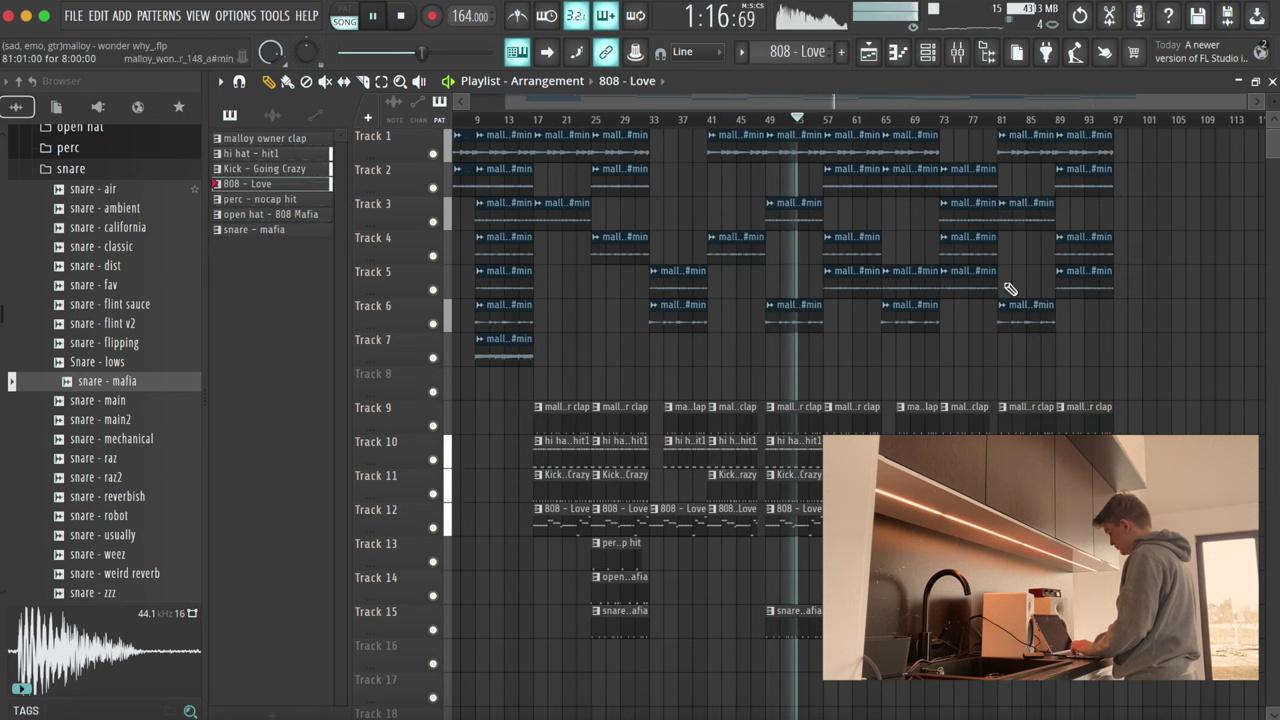
Step: Duplicate the audio clips so Tracks 2, 3, 4 and 6 fill bars 81 to 105 and Track 5 fills bars 89 to 105
key(super+b)
super+click(1031, 217)
key(super+b)
super+click(1050, 313)
key(super+b)
super+drag(1083, 322, 1095, 186)
key(super+b)
key(super+d)
Step: Copy the Track 7 audio clip from bar 9 to bar 73 and the clap clip from bar 89 to bar 97
drag(516, 349, 993, 362)
scroll(1040, 405, down, 1)
super+click(1081, 422)
key(space)
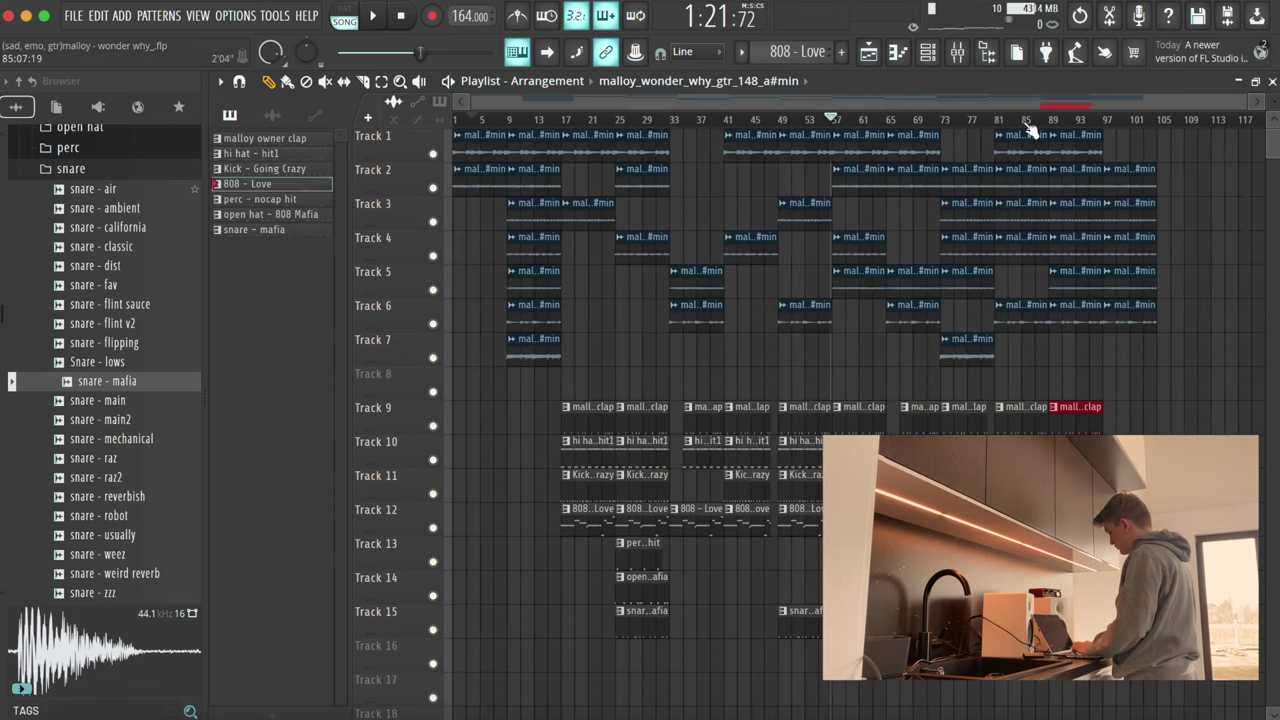
key(space)
Step: Audition the arrangement from several points around bars 66 to 74 to check the transition into bar 73
click(894, 120)
click(921, 120)
click(931, 121)
click(947, 122)
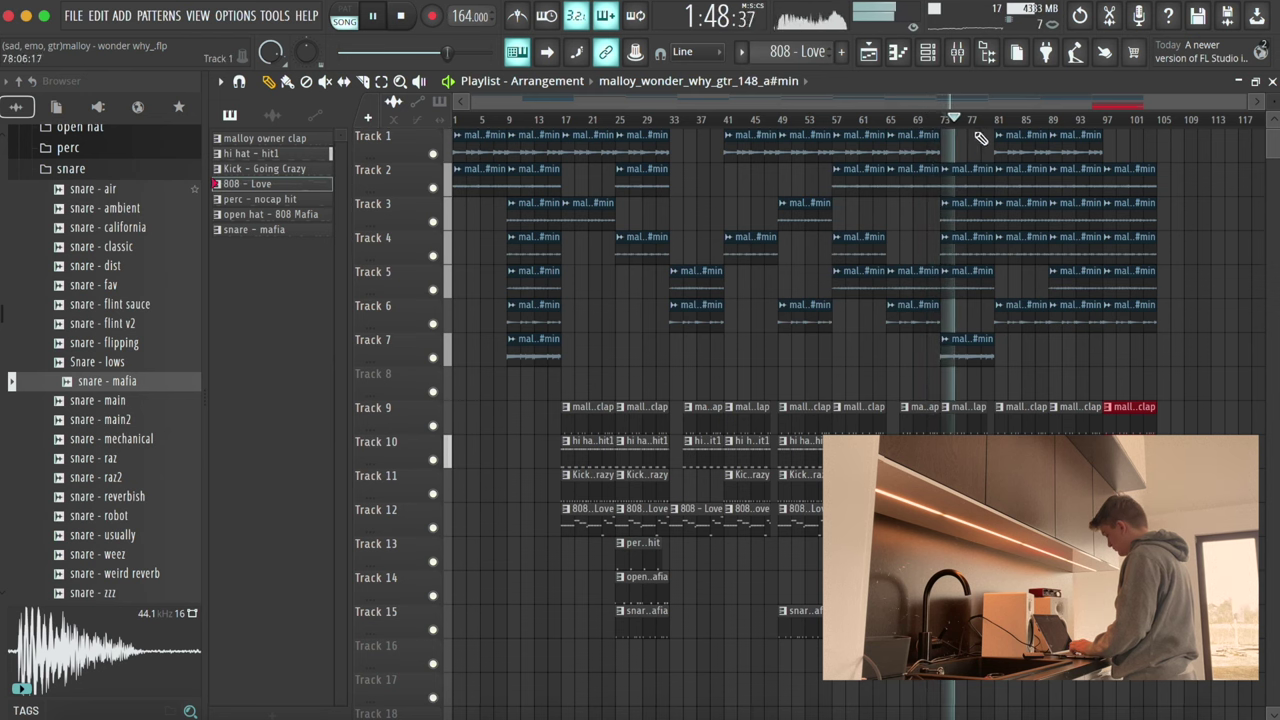
click(944, 122)
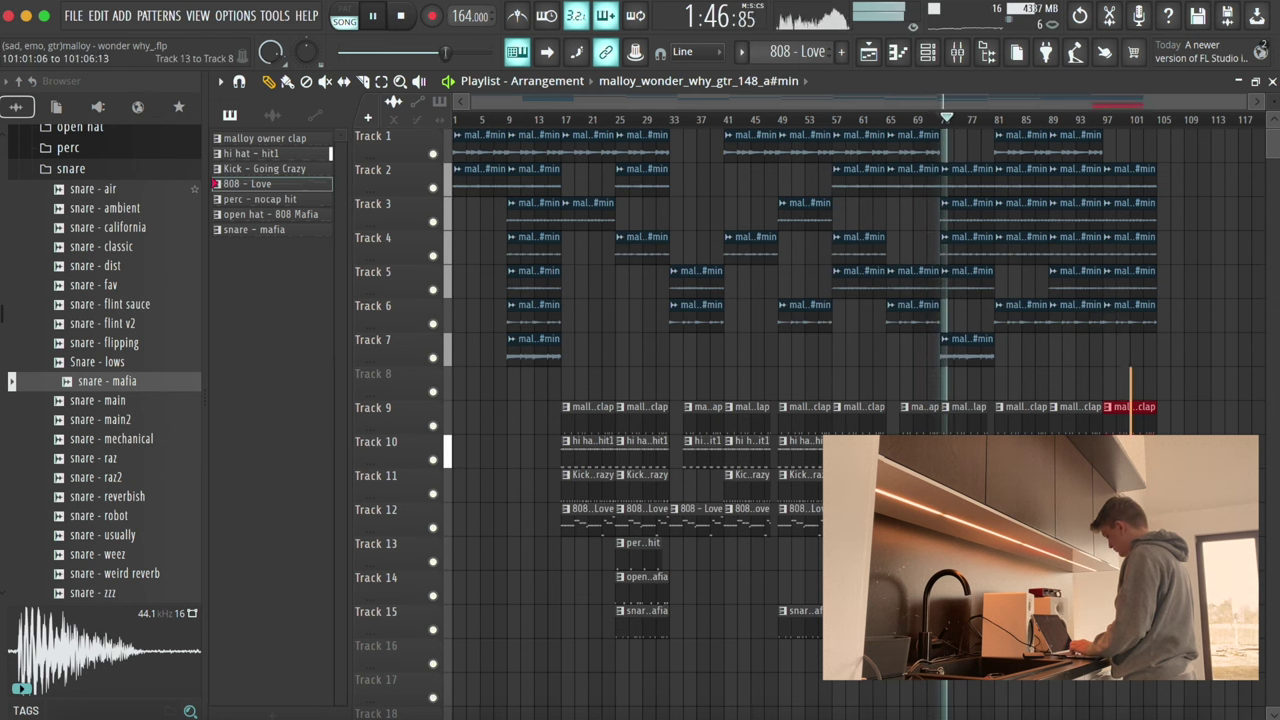
Step: Create an automation clip for the master track's volume and shape a curved fade-out from bar 97 to bar 105
click(957, 52)
click(307, 408)
right_click(302, 510)
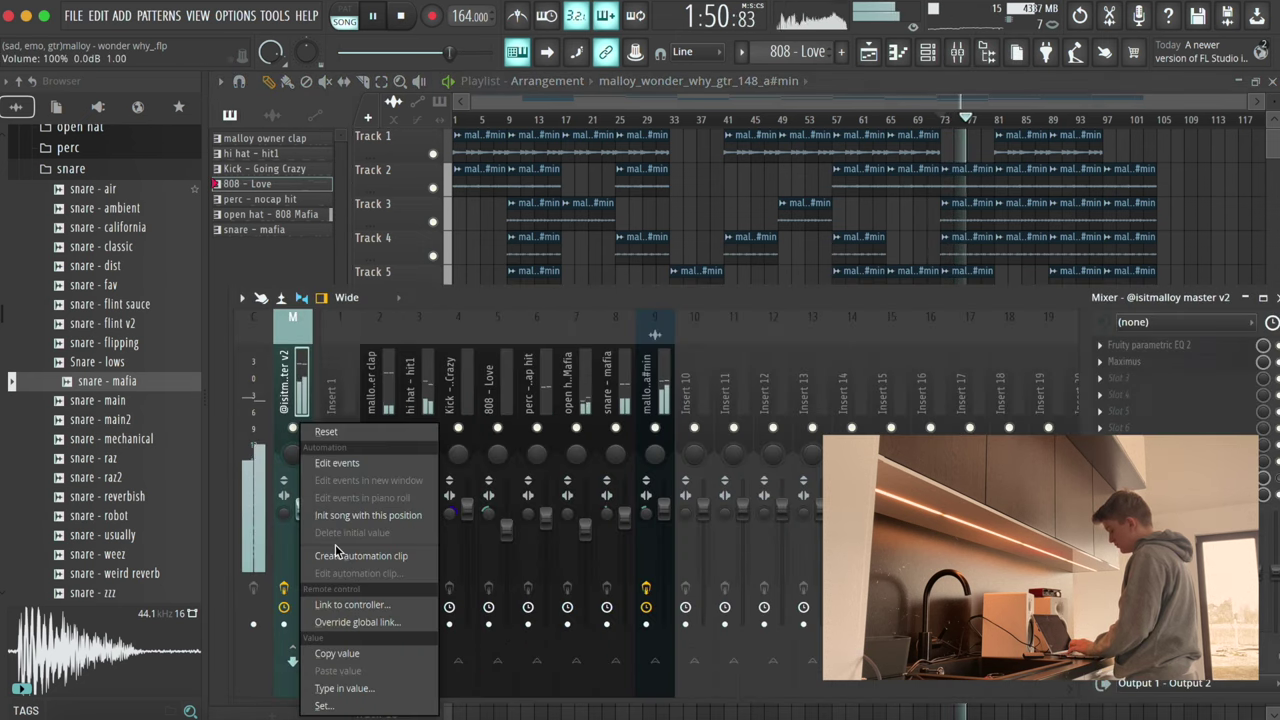
click(336, 556)
key(F9)
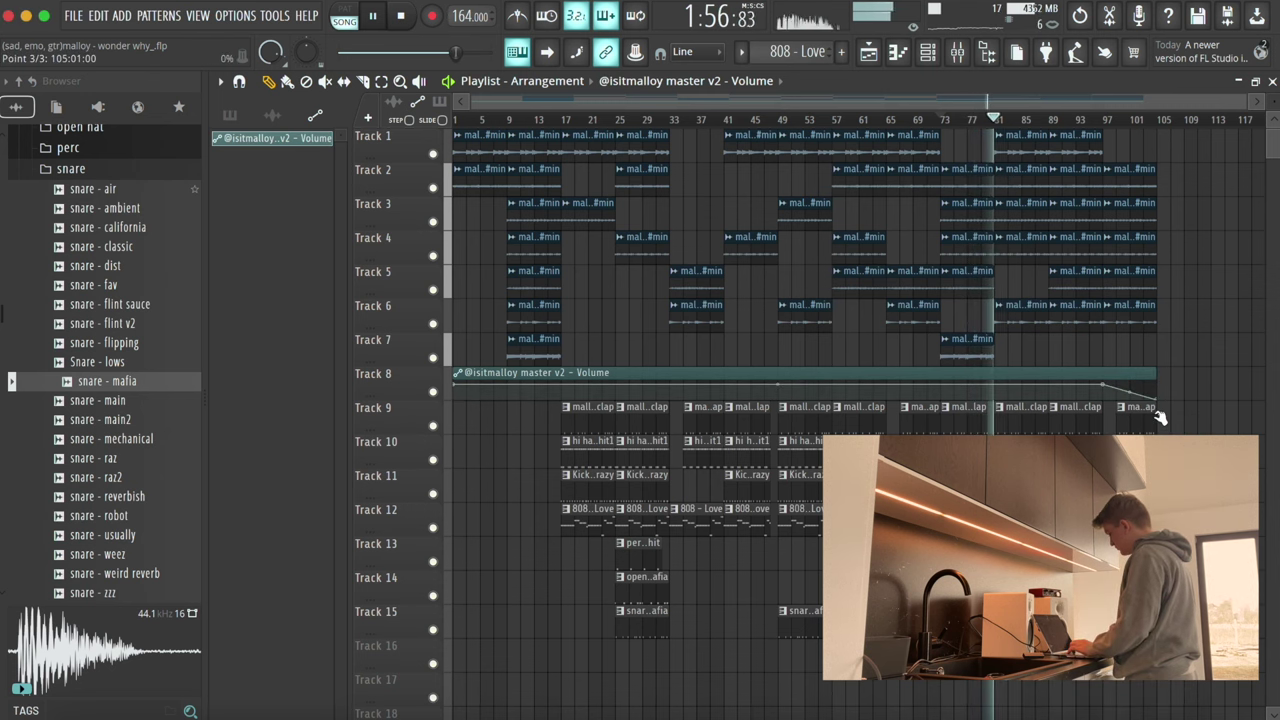
drag(1157, 412, 1126, 396)
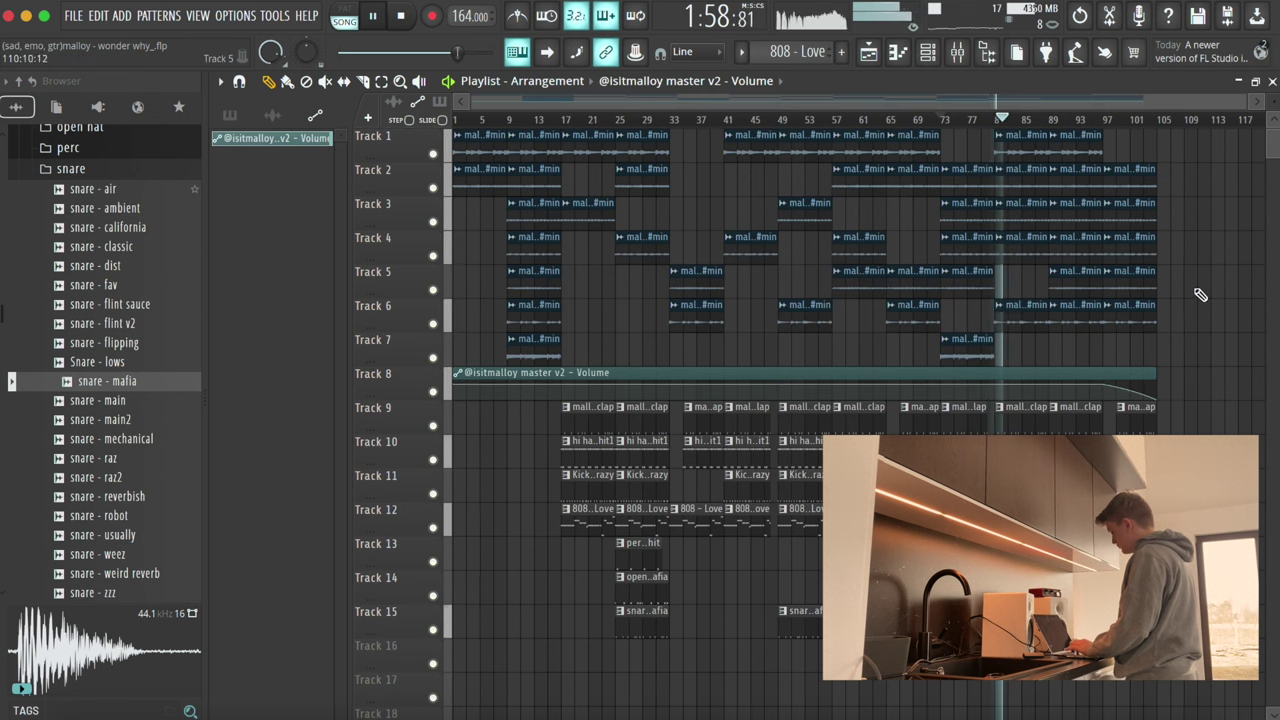